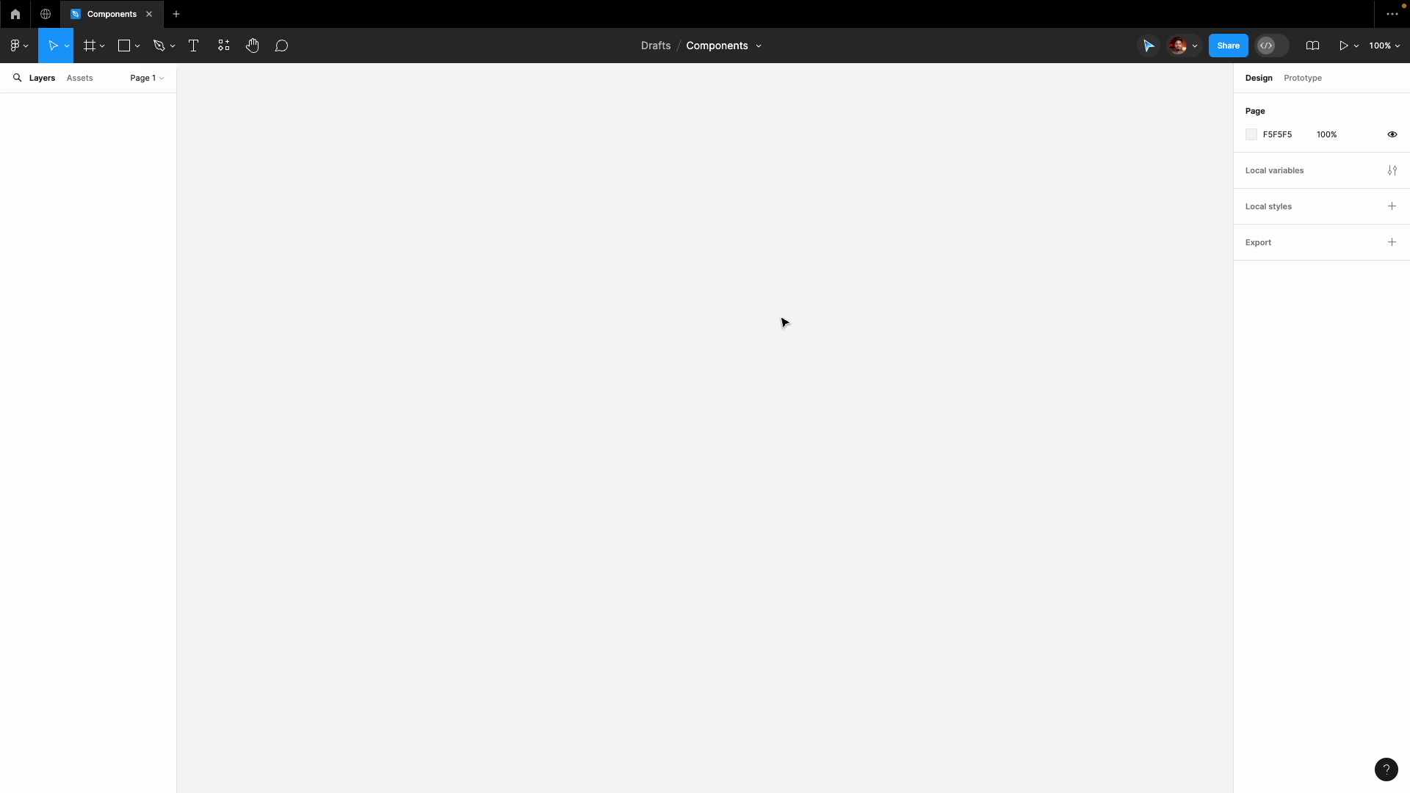
Add a text layer reading "Home" to the empty canvas and bring it into close view.
{"action": "left_click", "coordinate": [199, 58]}
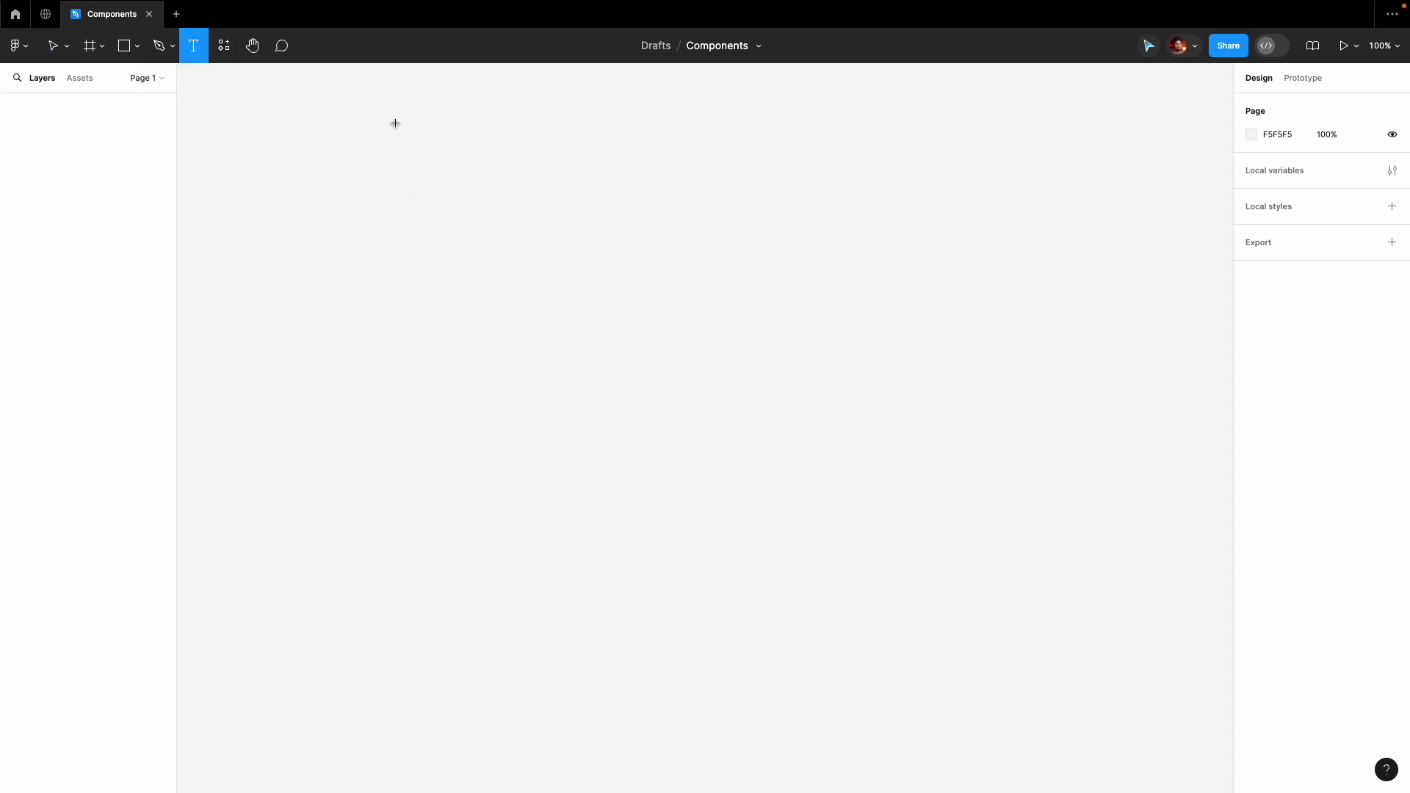
{"action": "left_click", "coordinate": [666, 337]}
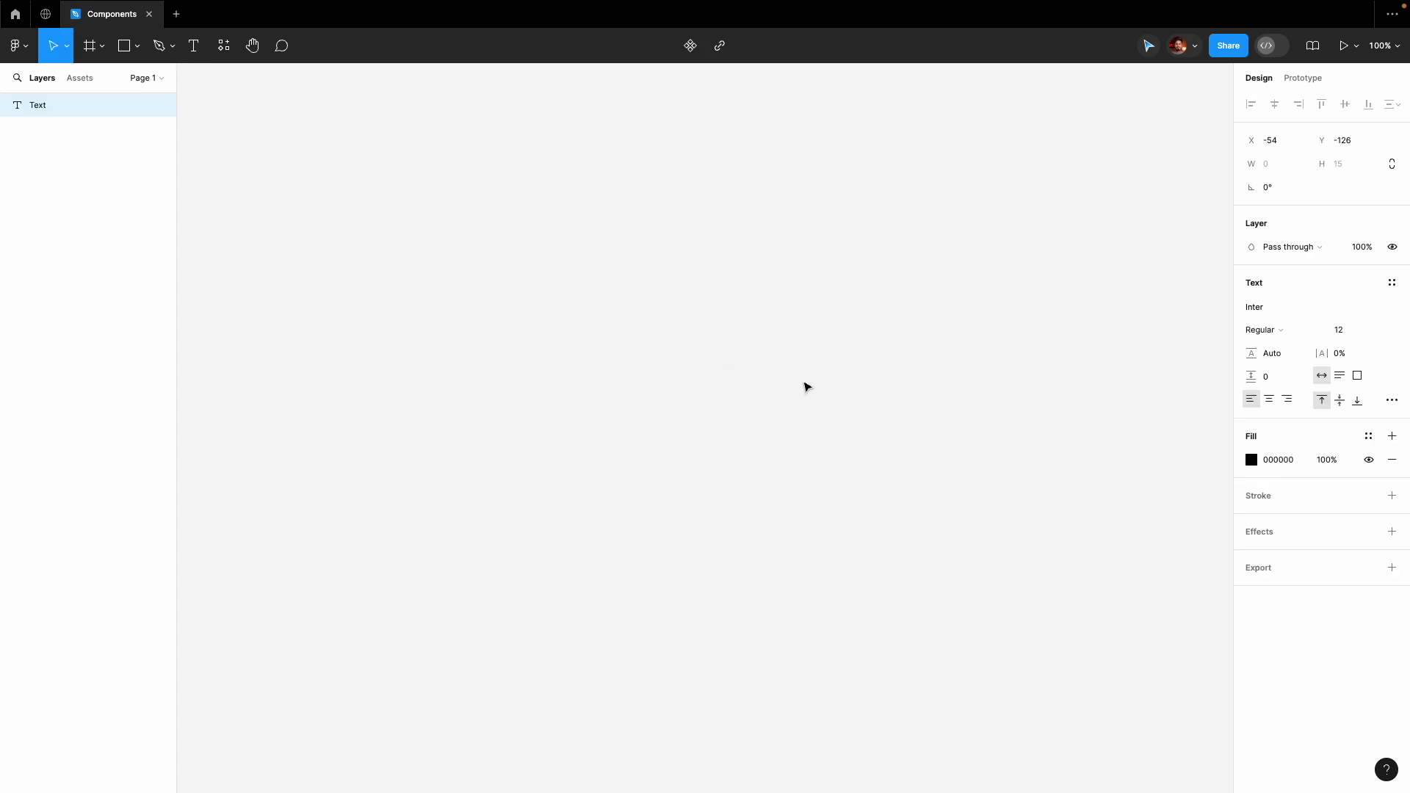
{"action": "type", "text": "H"}
{"action": "key", "text": "Escape"}
{"action": "key", "text": "plus"}
{"action": "key", "text": "plus"}
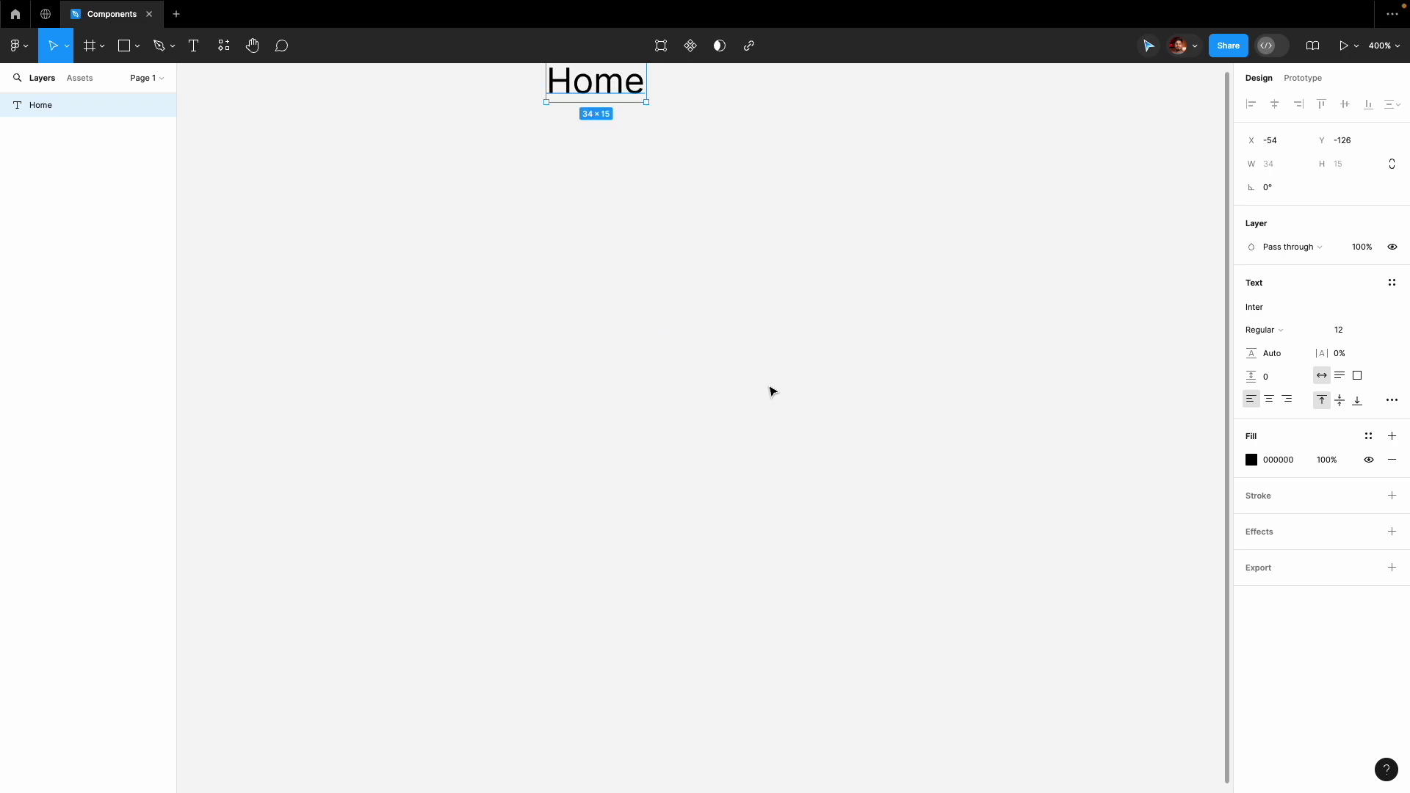
{"action": "left_click_drag", "start_coordinate": [712, 261], "coordinate": [774, 526]}
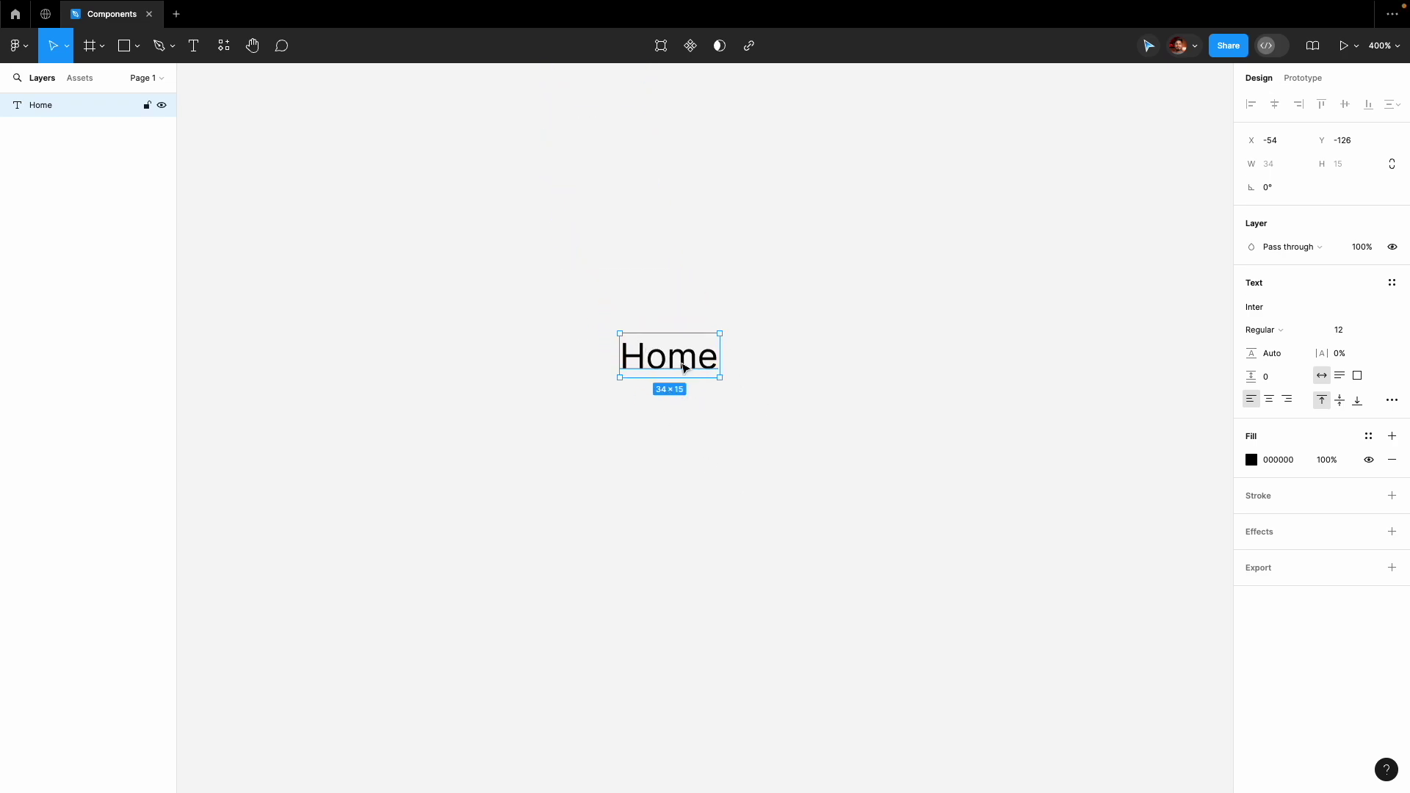
{"action": "left_click", "coordinate": [759, 384]}
{"action": "left_click", "coordinate": [654, 356]}
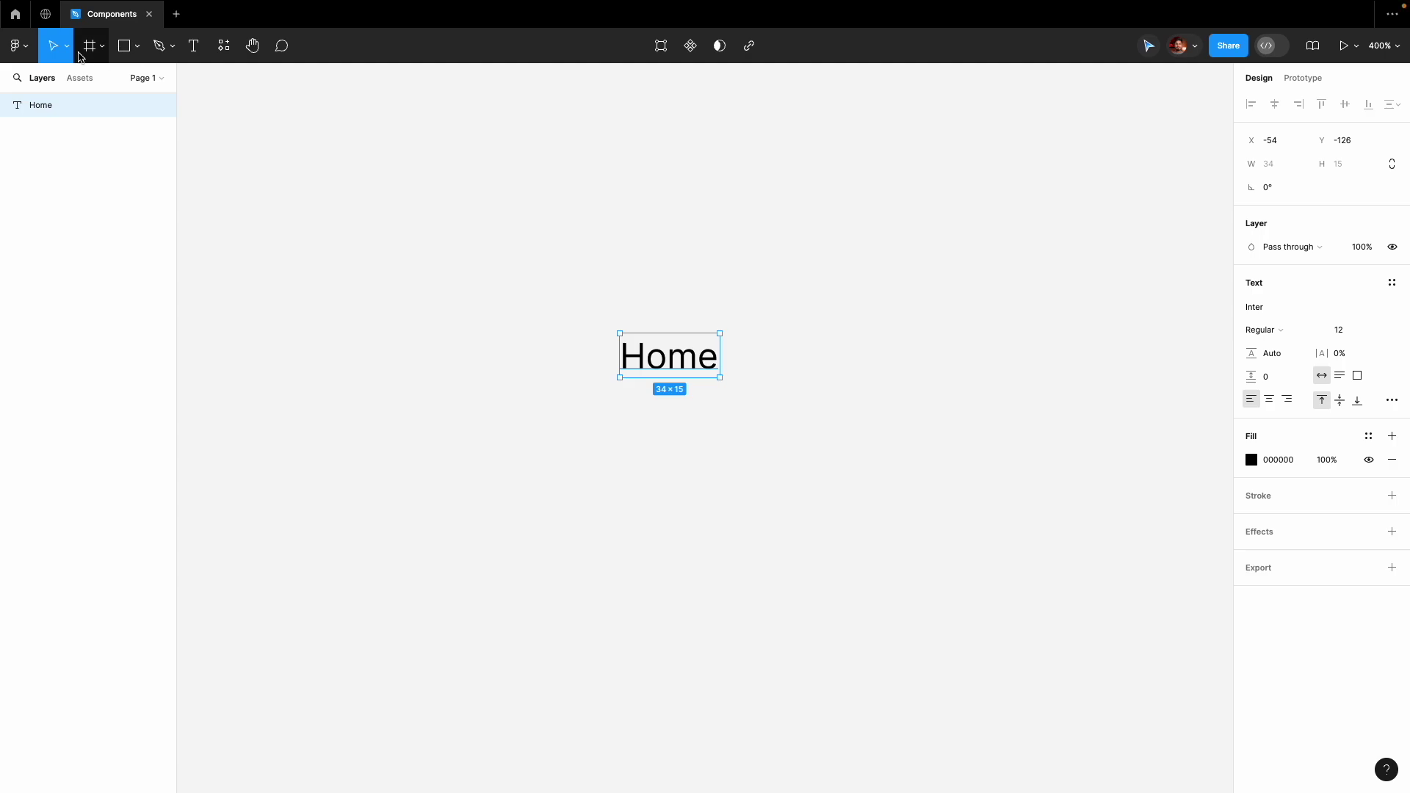
{"action": "left_click", "coordinate": [89, 45]}
{"action": "left_click_drag", "start_coordinate": [919, 251], "coordinate": [1084, 354]}
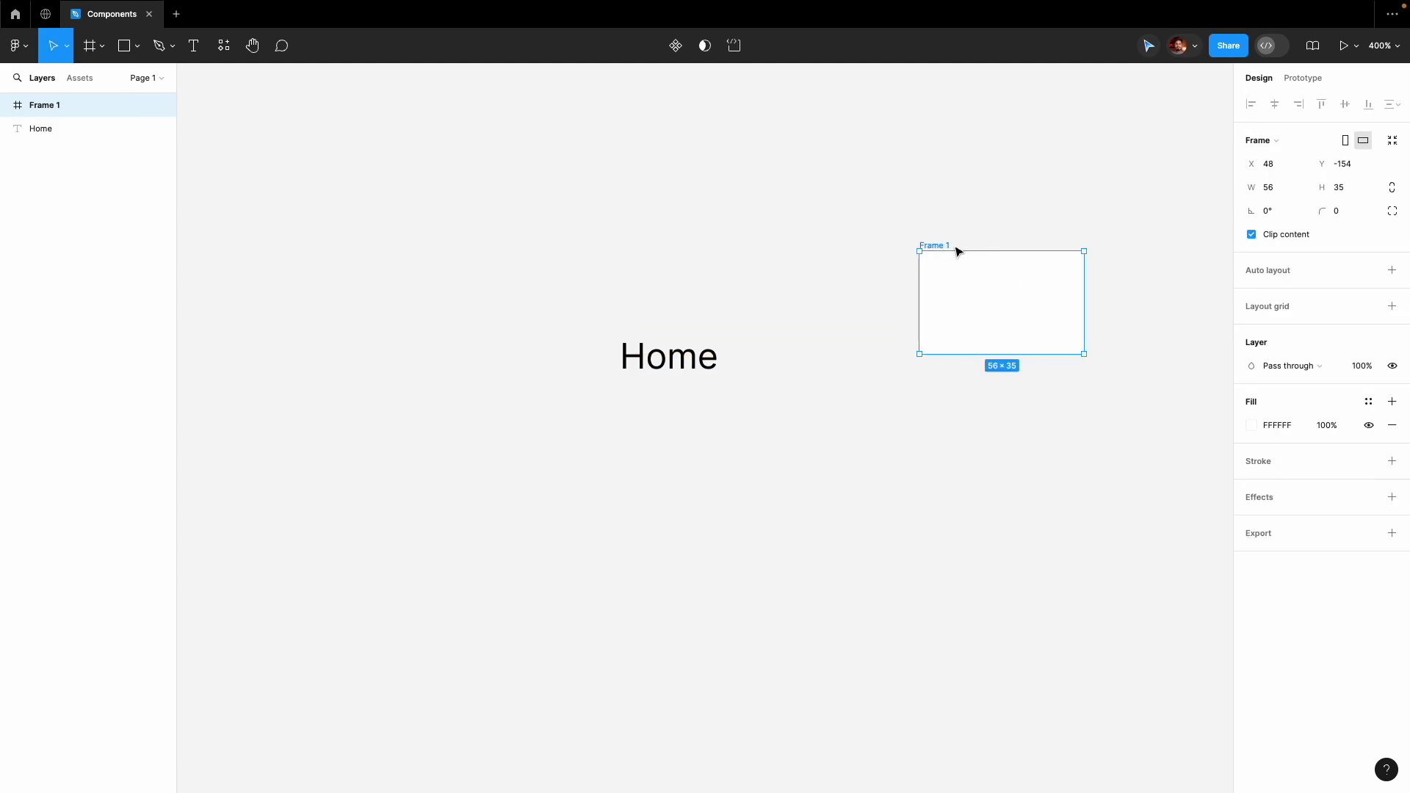
{"action": "key", "text": "Delete"}
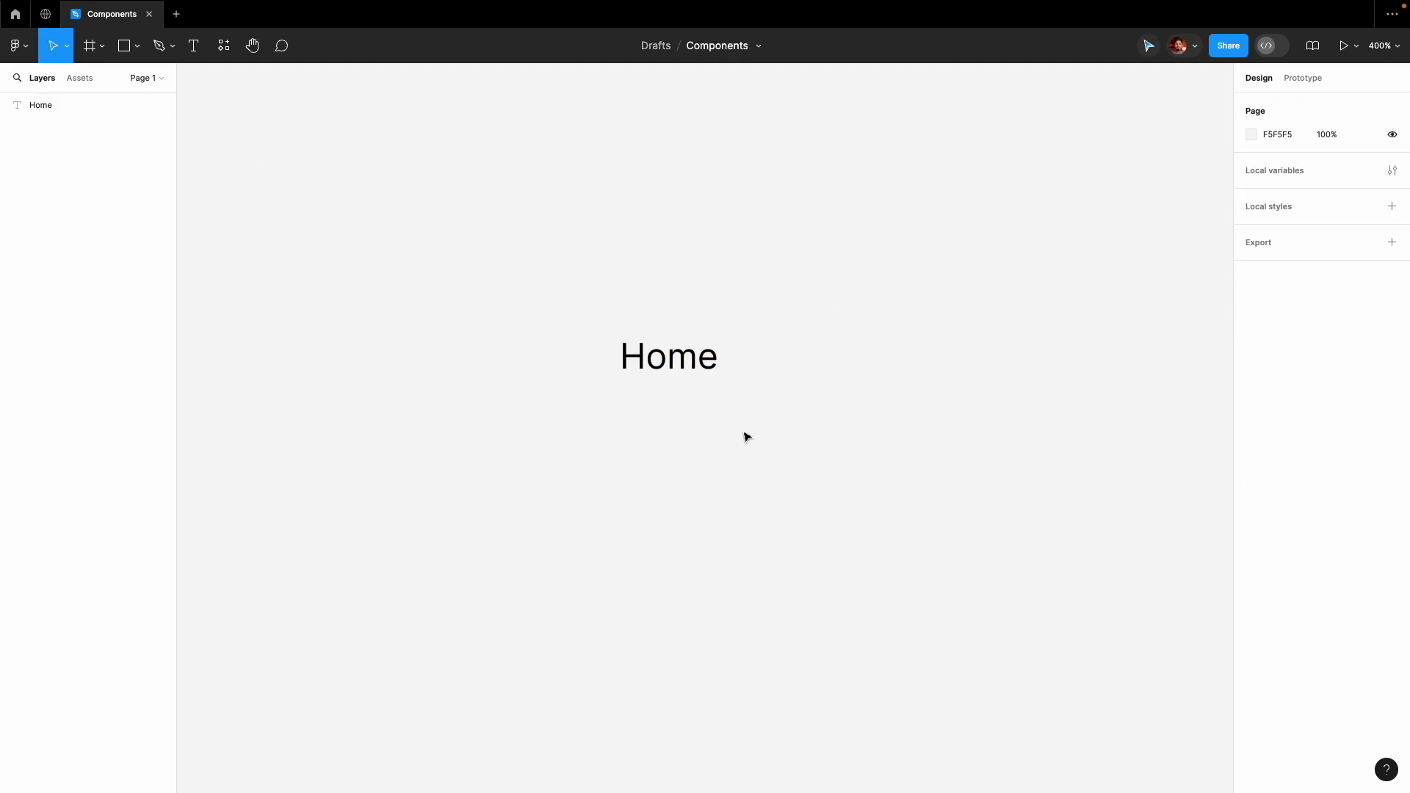
Wrap the "Home" text in an auto layout frame and set its horizontal padding to 16.
{"action": "left_click", "coordinate": [689, 365]}
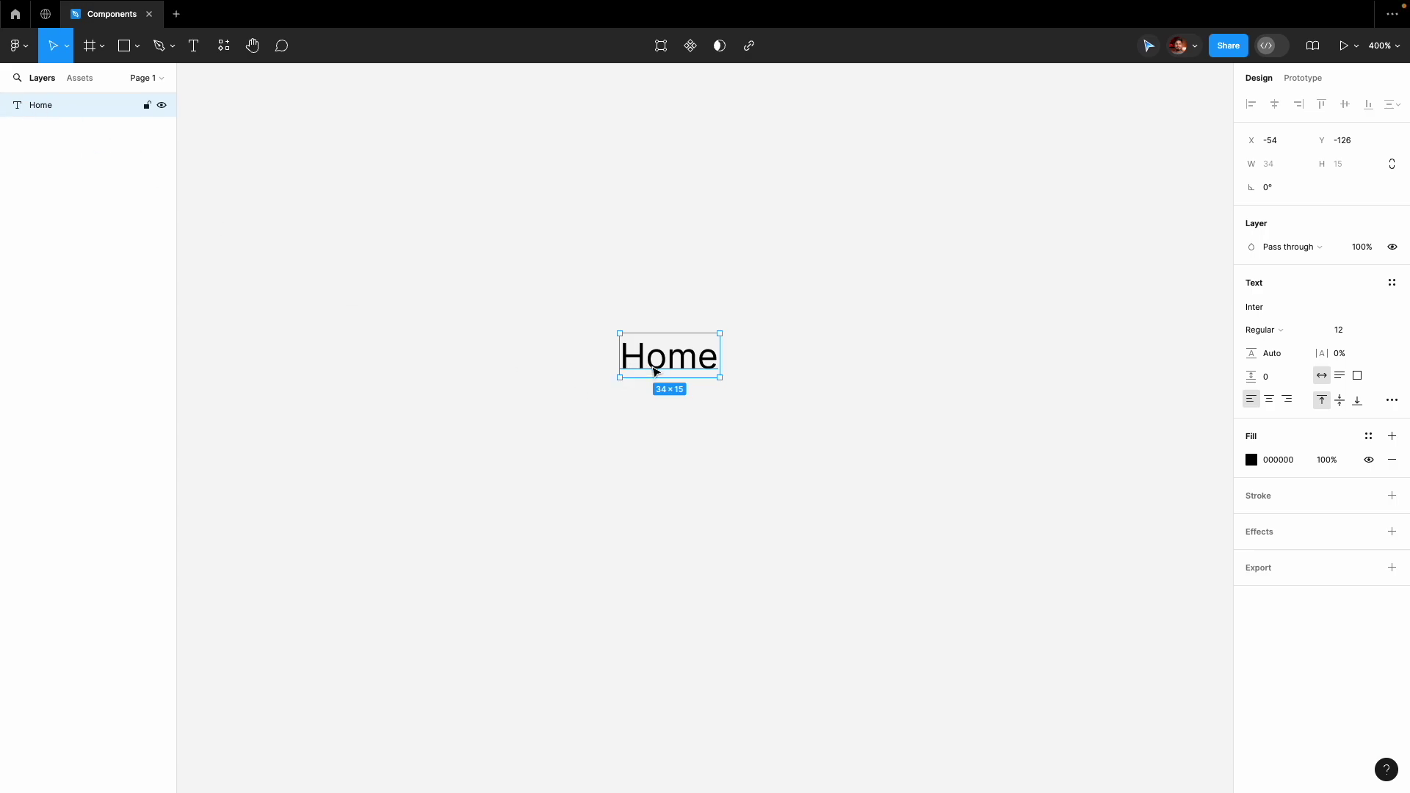
{"action": "key", "text": "shift+a"}
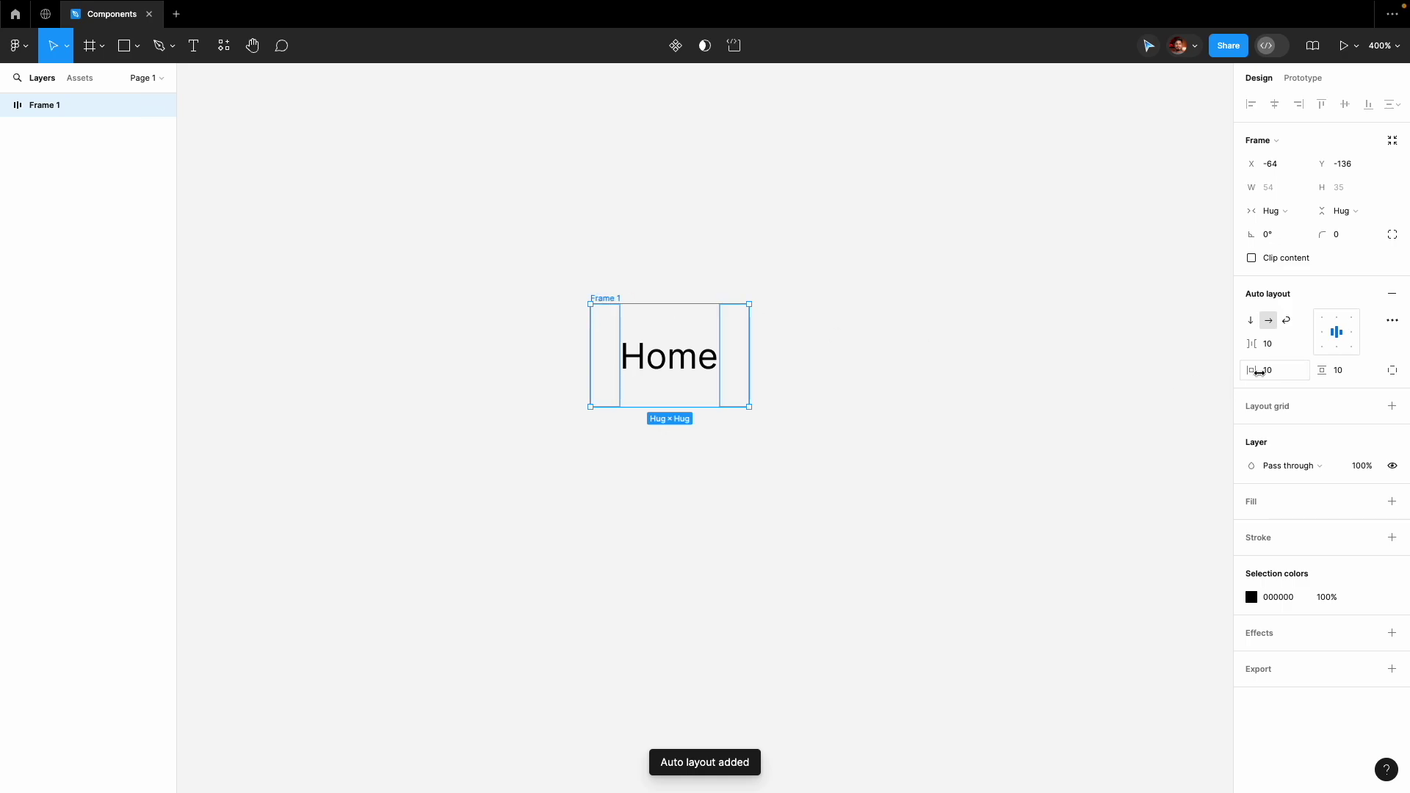
{"action": "mouse_move", "coordinate": [1249, 371]}
{"action": "left_mouse_down"}
{"action": "mouse_move", "coordinate": [1269, 371]}
{"action": "mouse_move", "coordinate": [1258, 382]}
{"action": "left_mouse_up"}
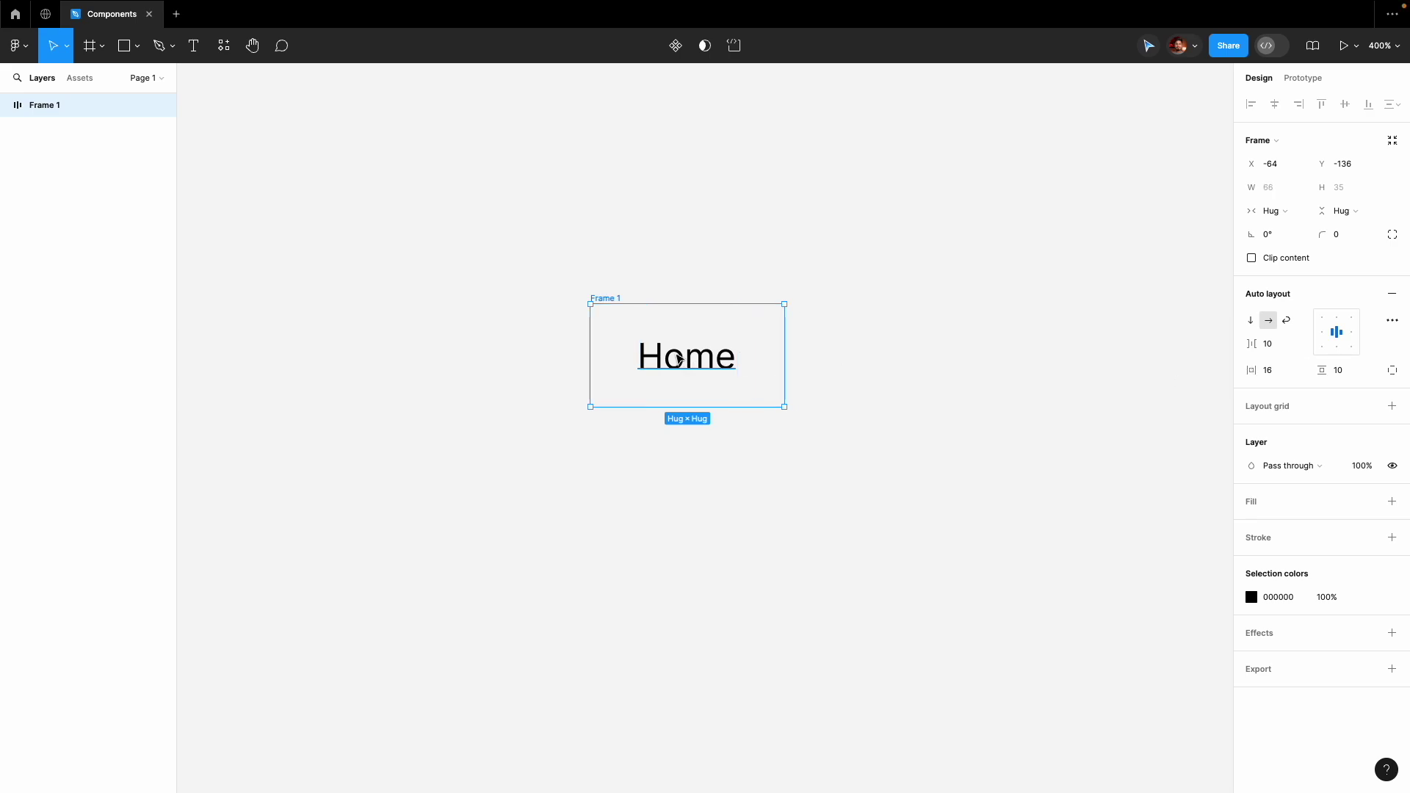
Add a solid purple fill, 7000FF, to the auto layout frame around "Home".
{"action": "left_click", "coordinate": [1392, 502]}
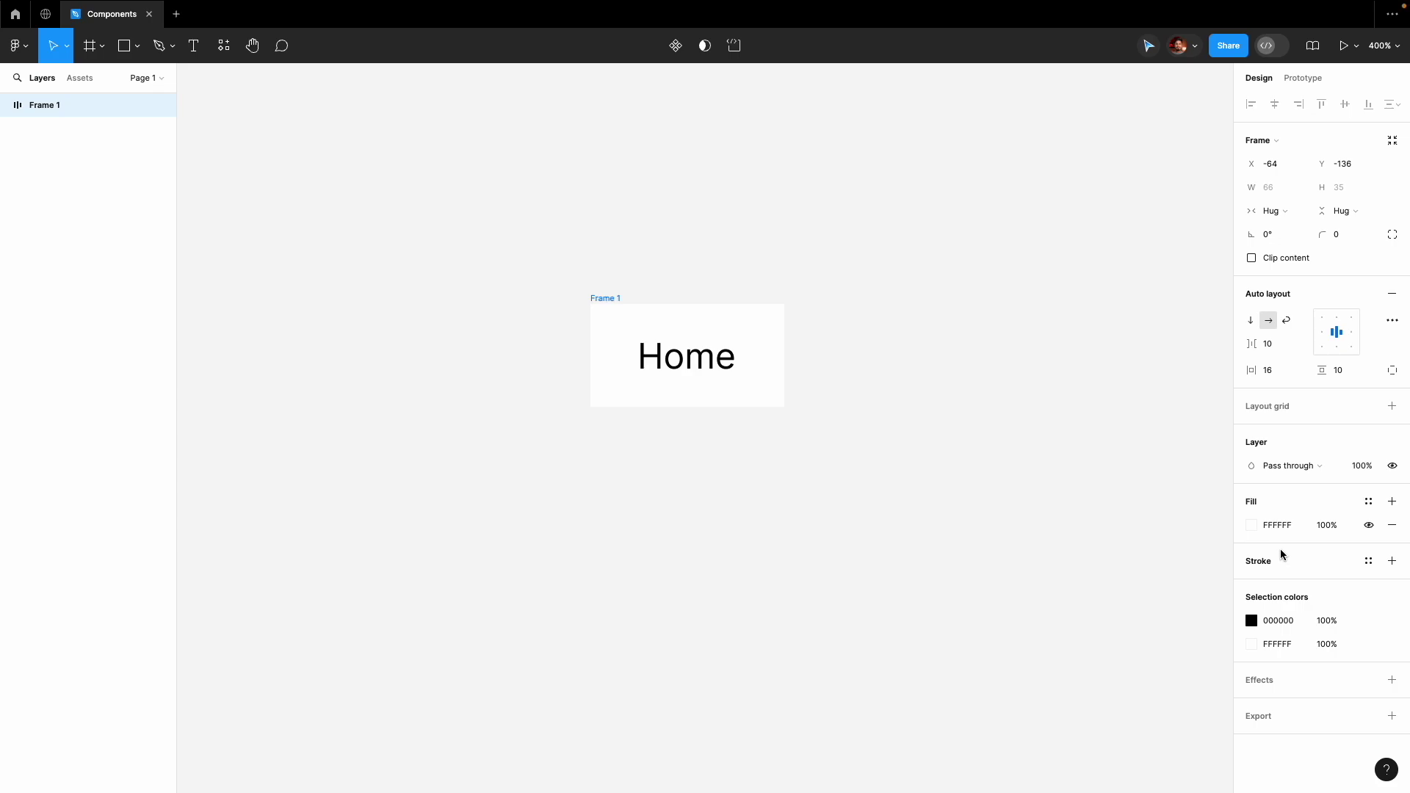
{"action": "left_click", "coordinate": [1251, 526]}
{"action": "left_click_drag", "start_coordinate": [1100, 427], "coordinate": [1316, 398]}
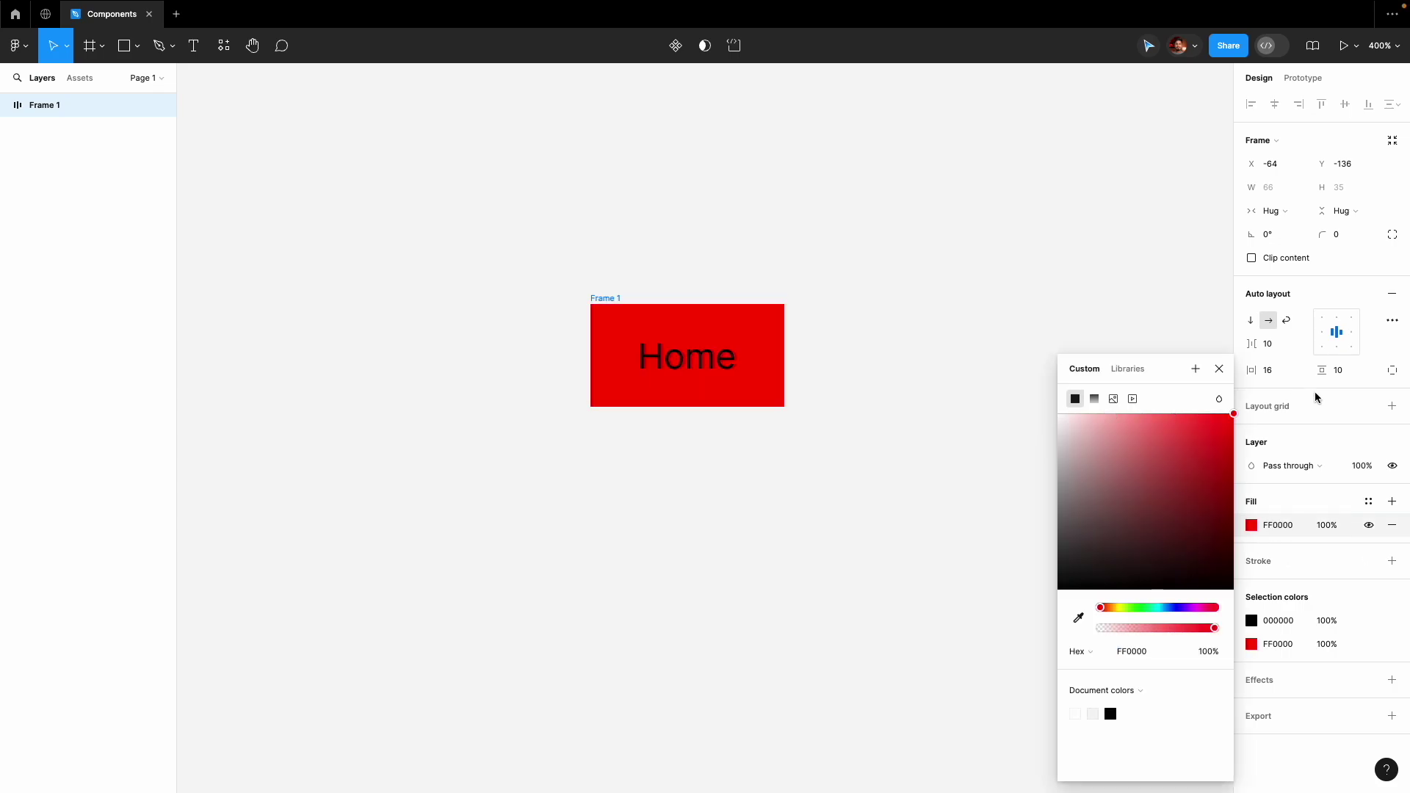
{"action": "left_click_drag", "start_coordinate": [1106, 610], "coordinate": [1187, 610]}
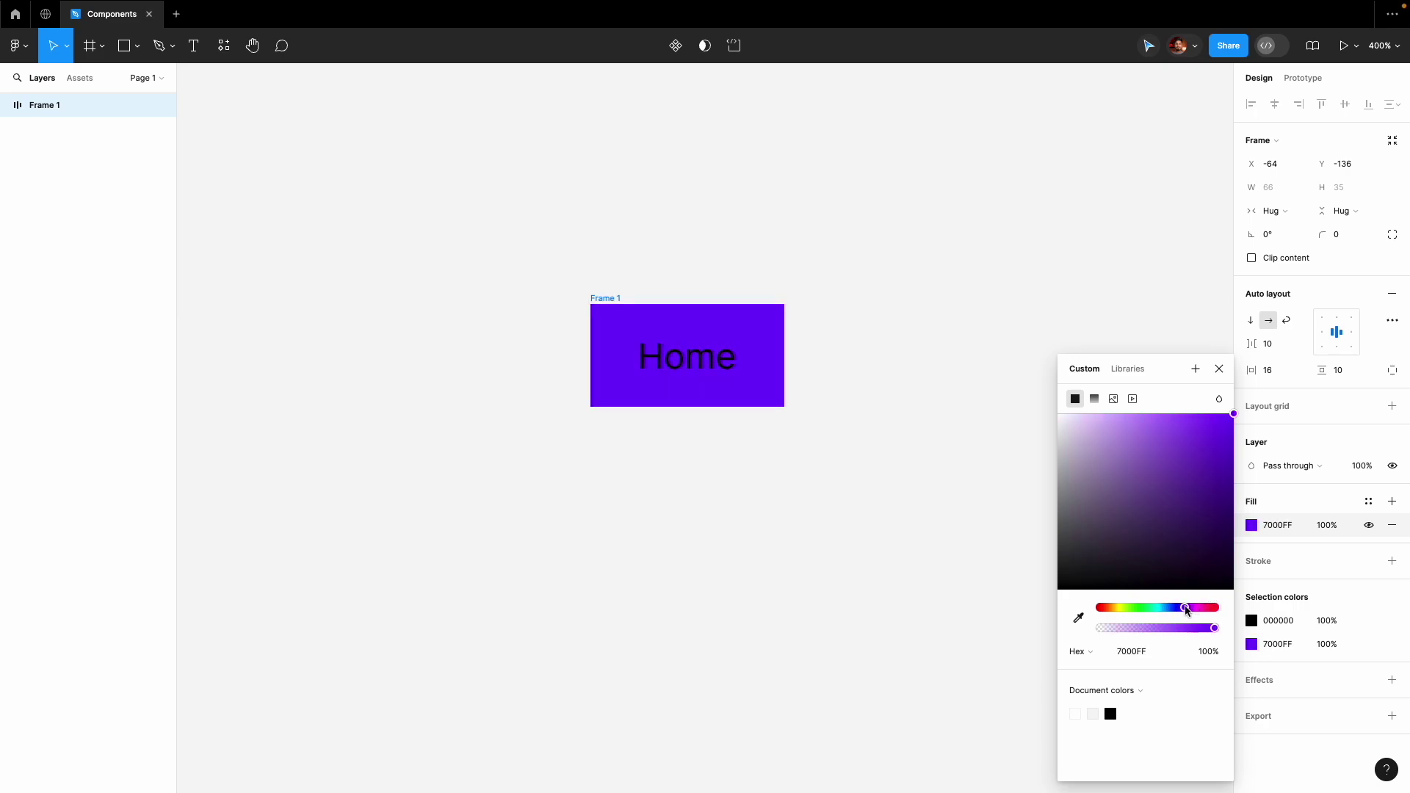
{"action": "left_click", "coordinate": [1219, 369]}
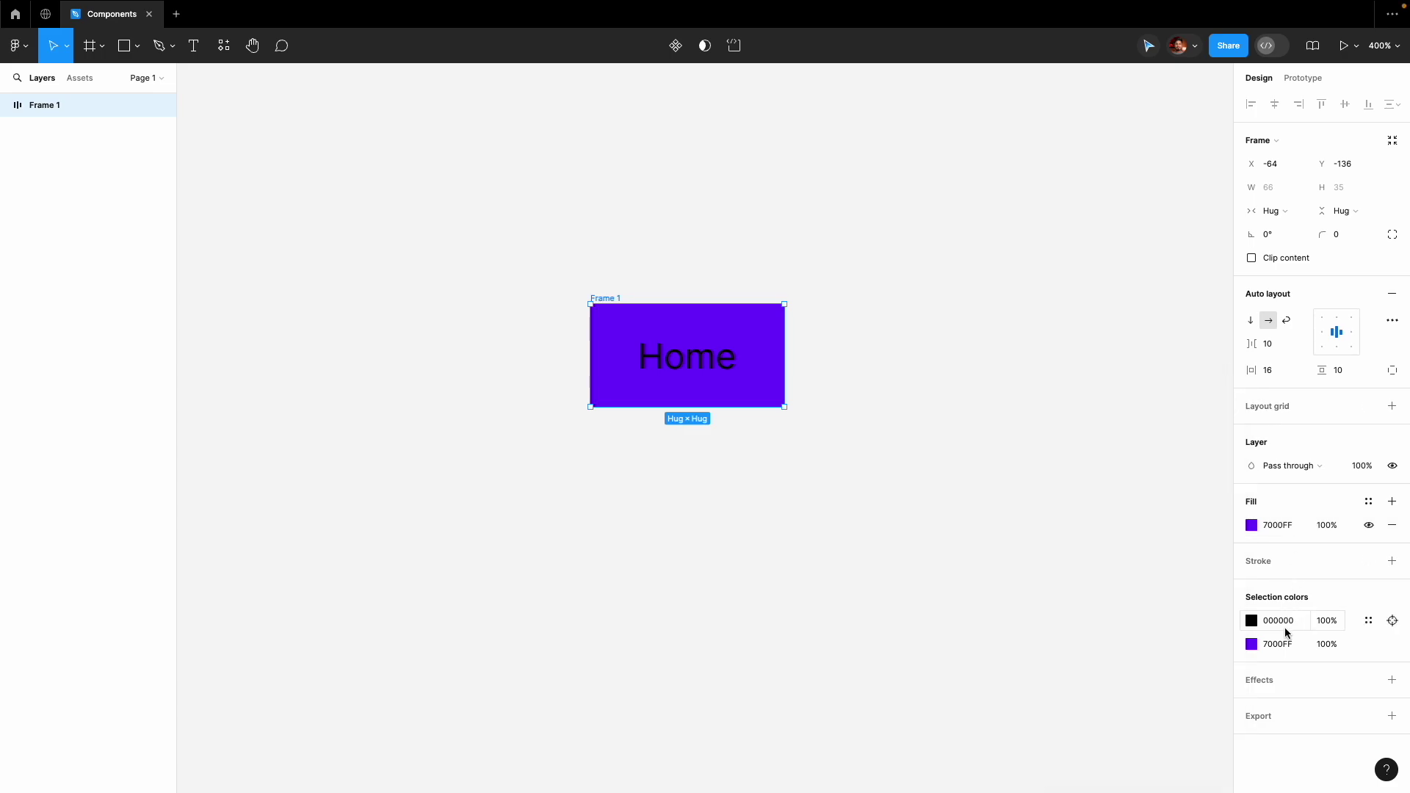
Change the fill of the "Home" text inside the frame to white, FFFFFF.
{"action": "double_click", "coordinate": [698, 360]}
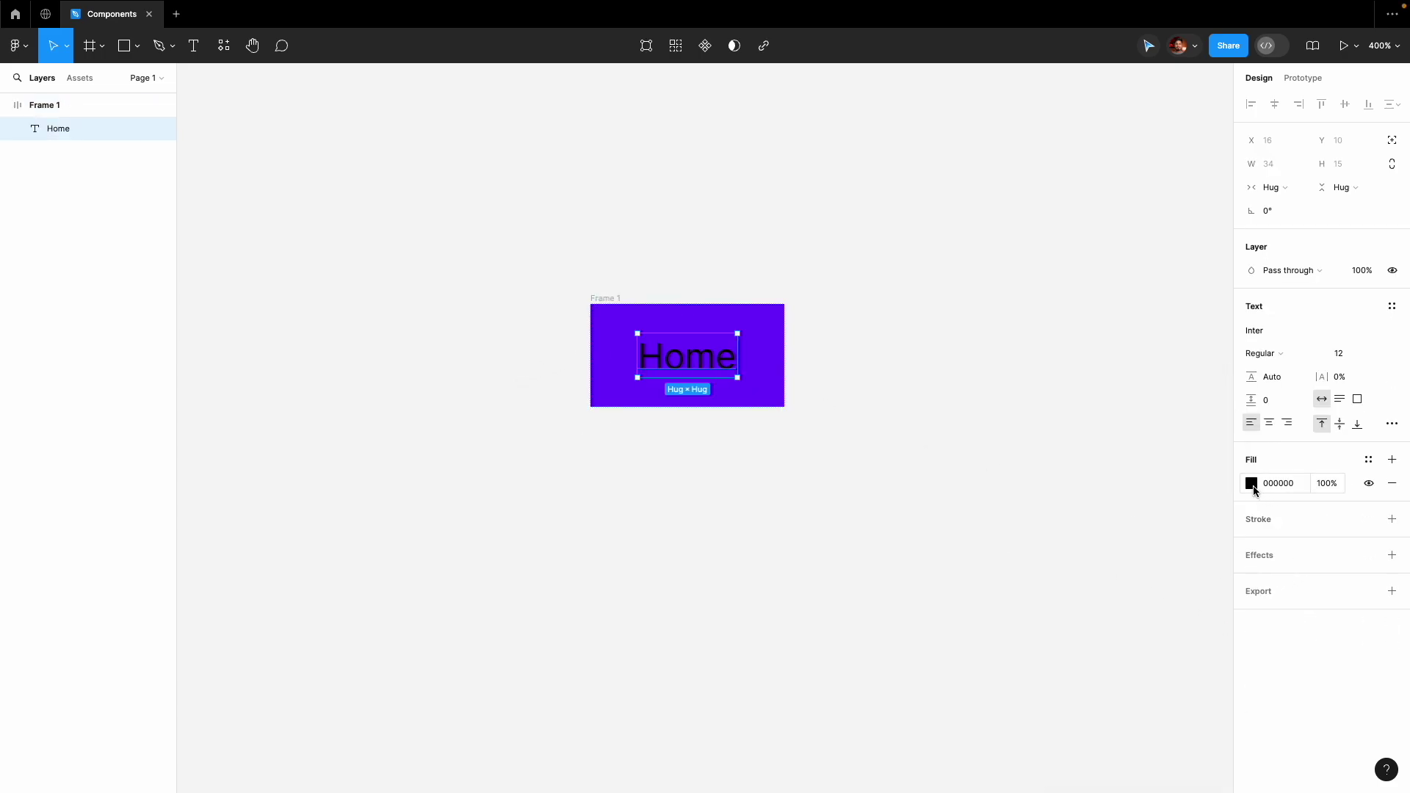
{"action": "left_click", "coordinate": [1252, 483]}
{"action": "left_click_drag", "start_coordinate": [1108, 491], "coordinate": [991, 374]}
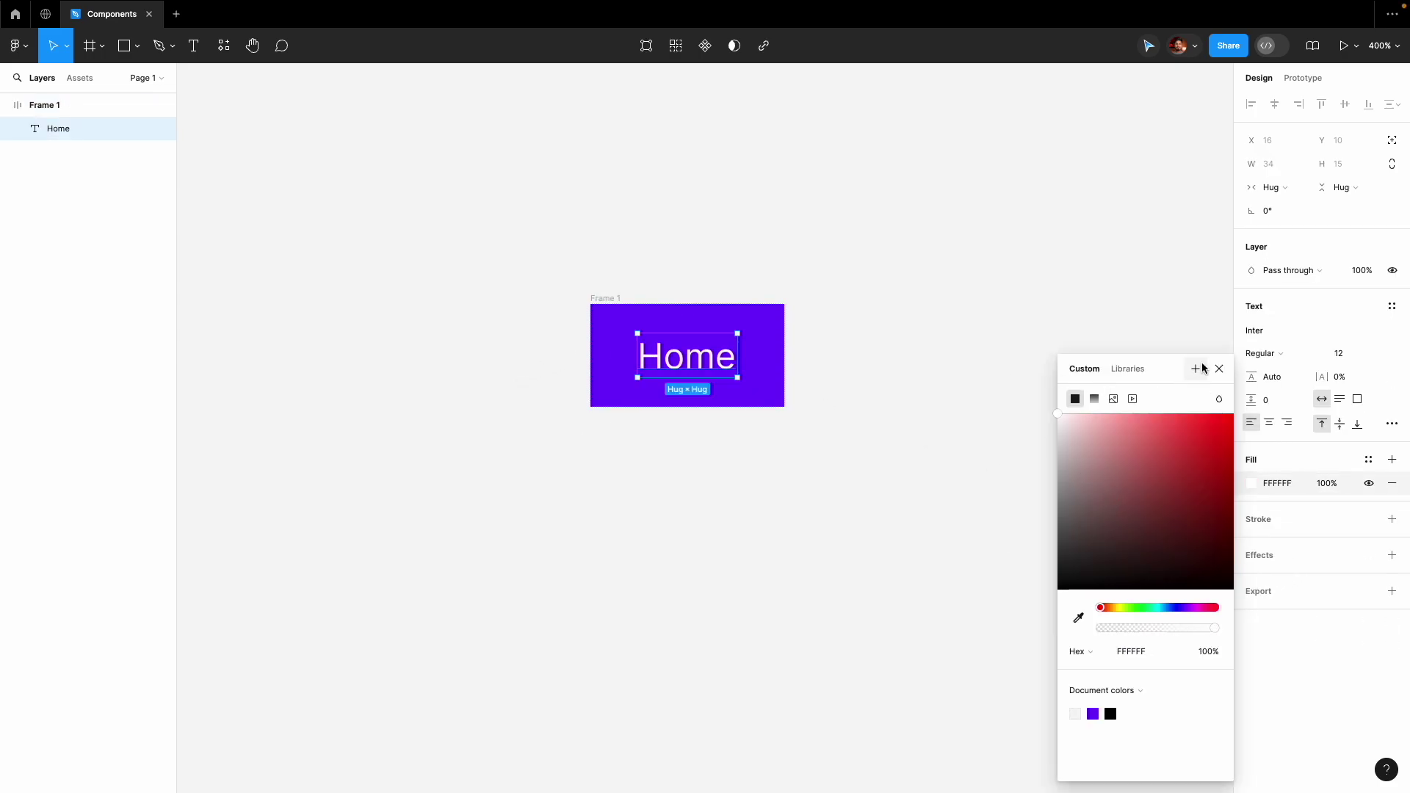
{"action": "left_click", "coordinate": [1219, 368]}
Set the button frame's corner radius to 6 and move the frame higher on the canvas.
{"action": "left_click", "coordinate": [610, 274]}
{"action": "left_click", "coordinate": [616, 302]}
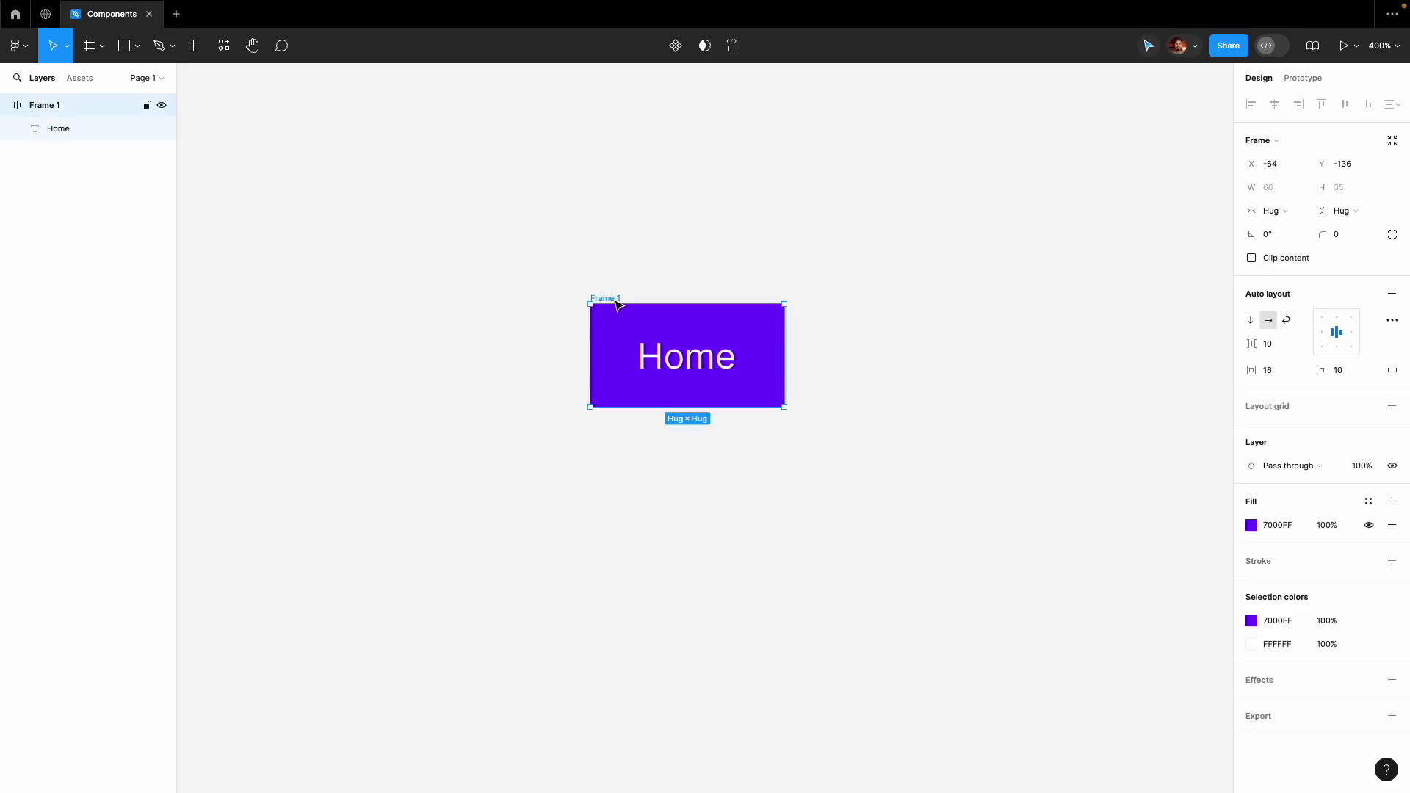
{"action": "left_click_drag", "start_coordinate": [1322, 236], "coordinate": [1339, 235]}
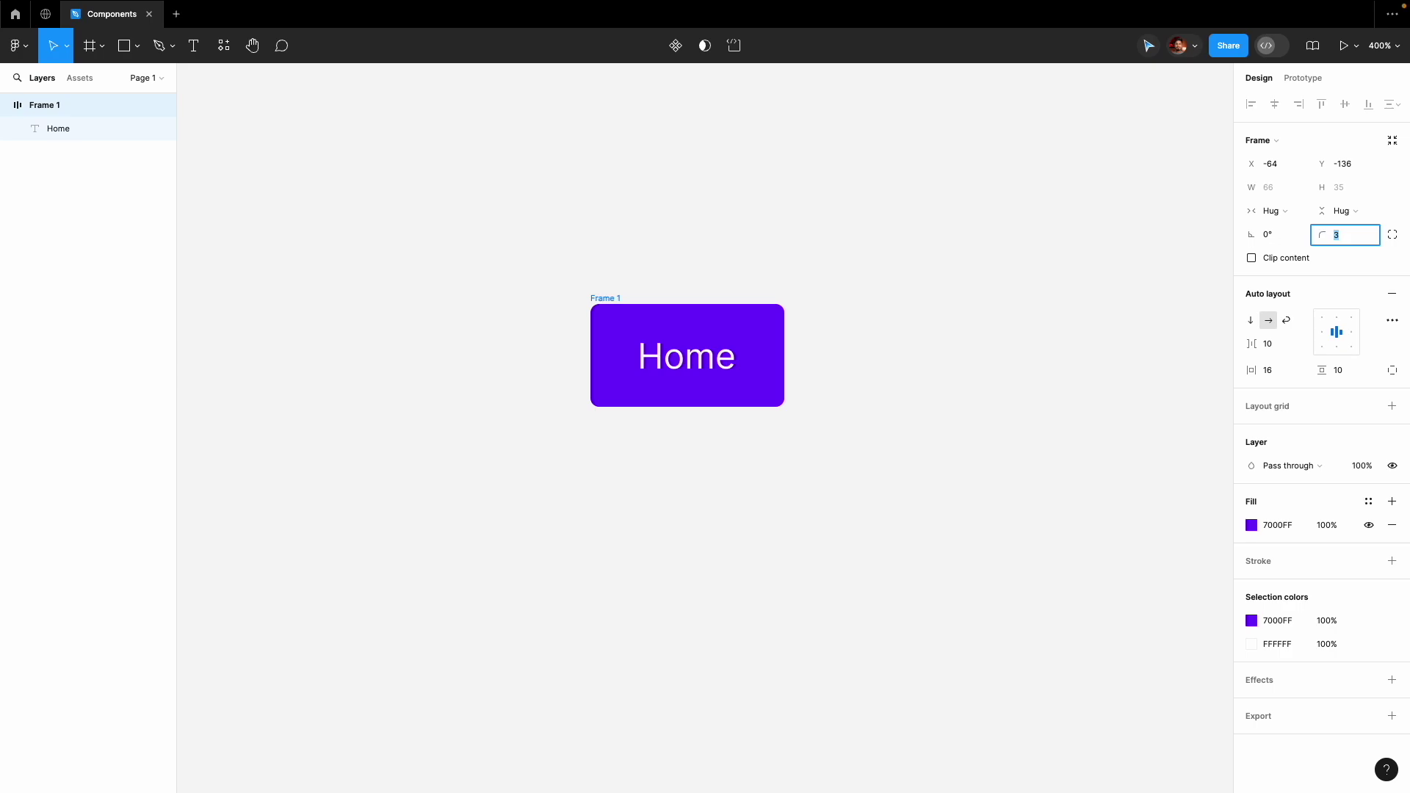
{"action": "key", "text": "Up"}
{"action": "key", "text": "Up"}
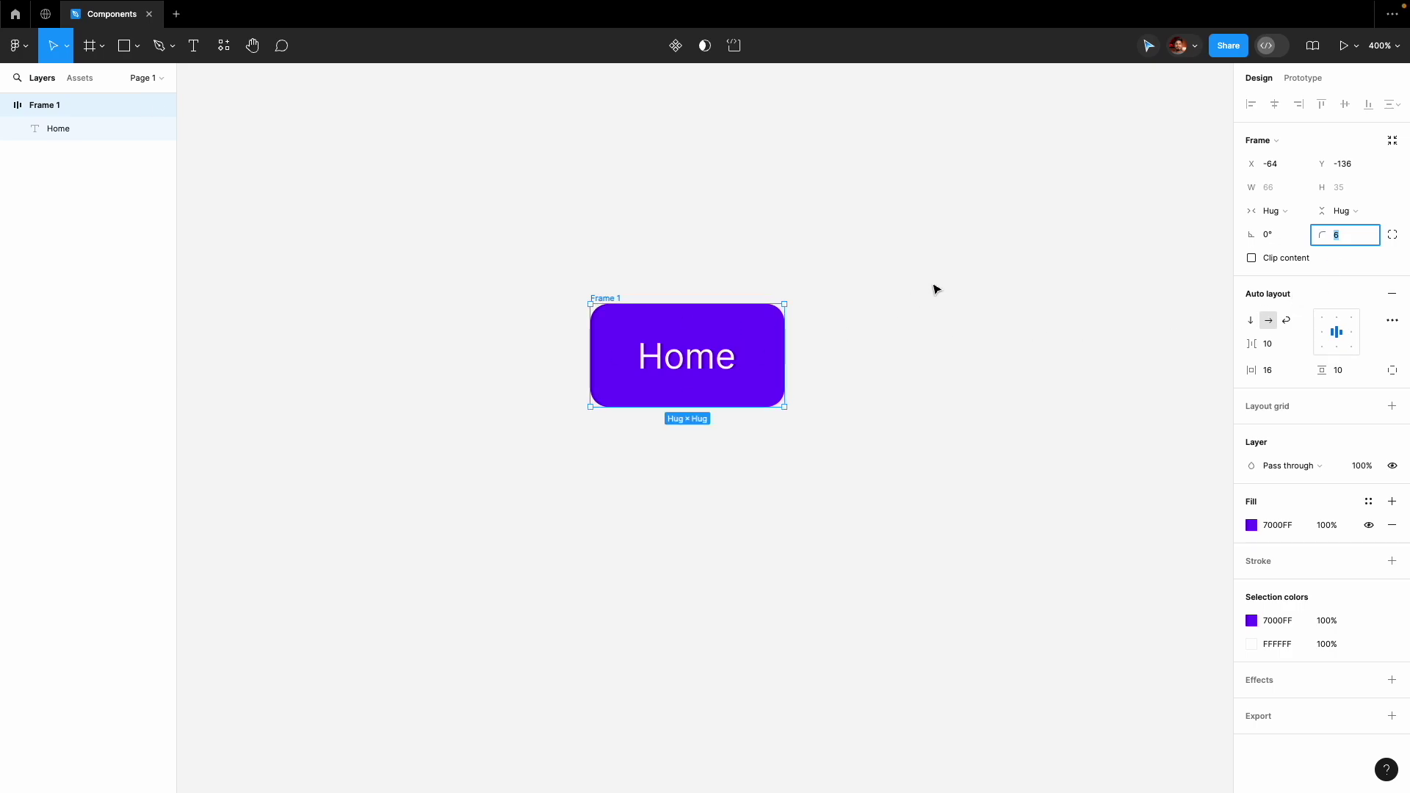
{"action": "left_click", "coordinate": [845, 294]}
{"action": "left_click_drag", "start_coordinate": [600, 299], "coordinate": [592, 204]}
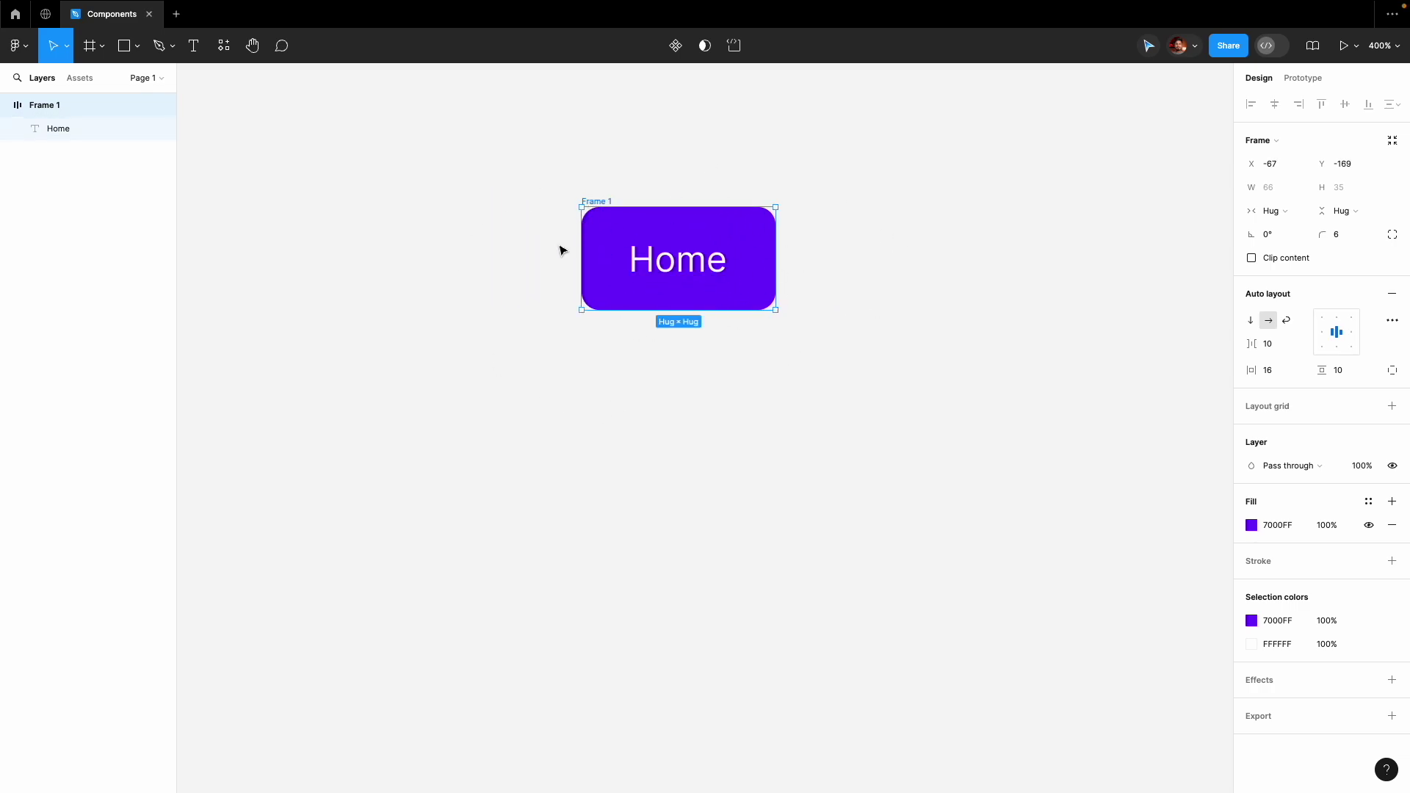
{"action": "left_click_drag", "start_coordinate": [595, 206], "coordinate": [592, 226]}
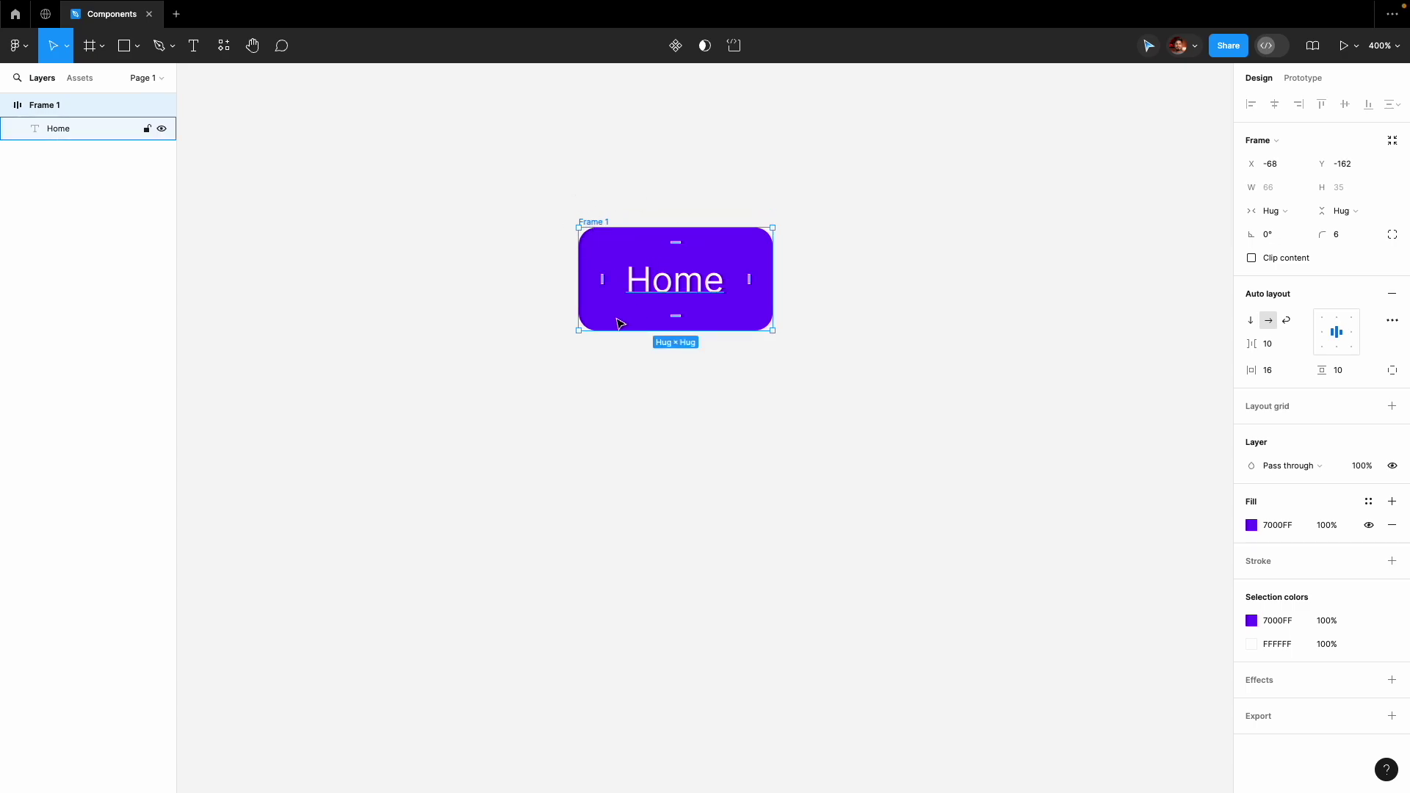
Convert the "Home" button frame into a component and check it among the file's local components.
{"action": "key", "text": "Escape"}
{"action": "left_click", "coordinate": [581, 229]}
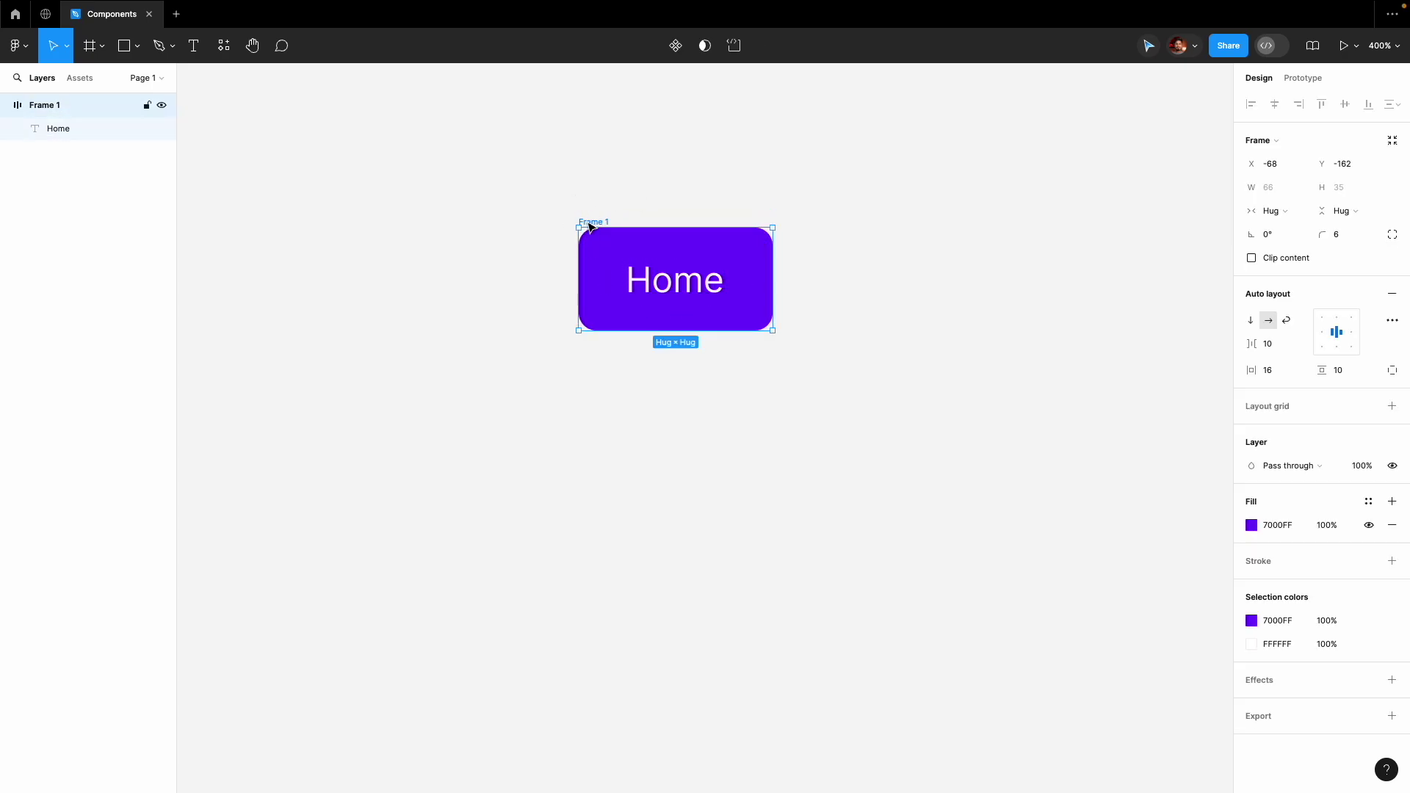
{"action": "left_click", "coordinate": [676, 50]}
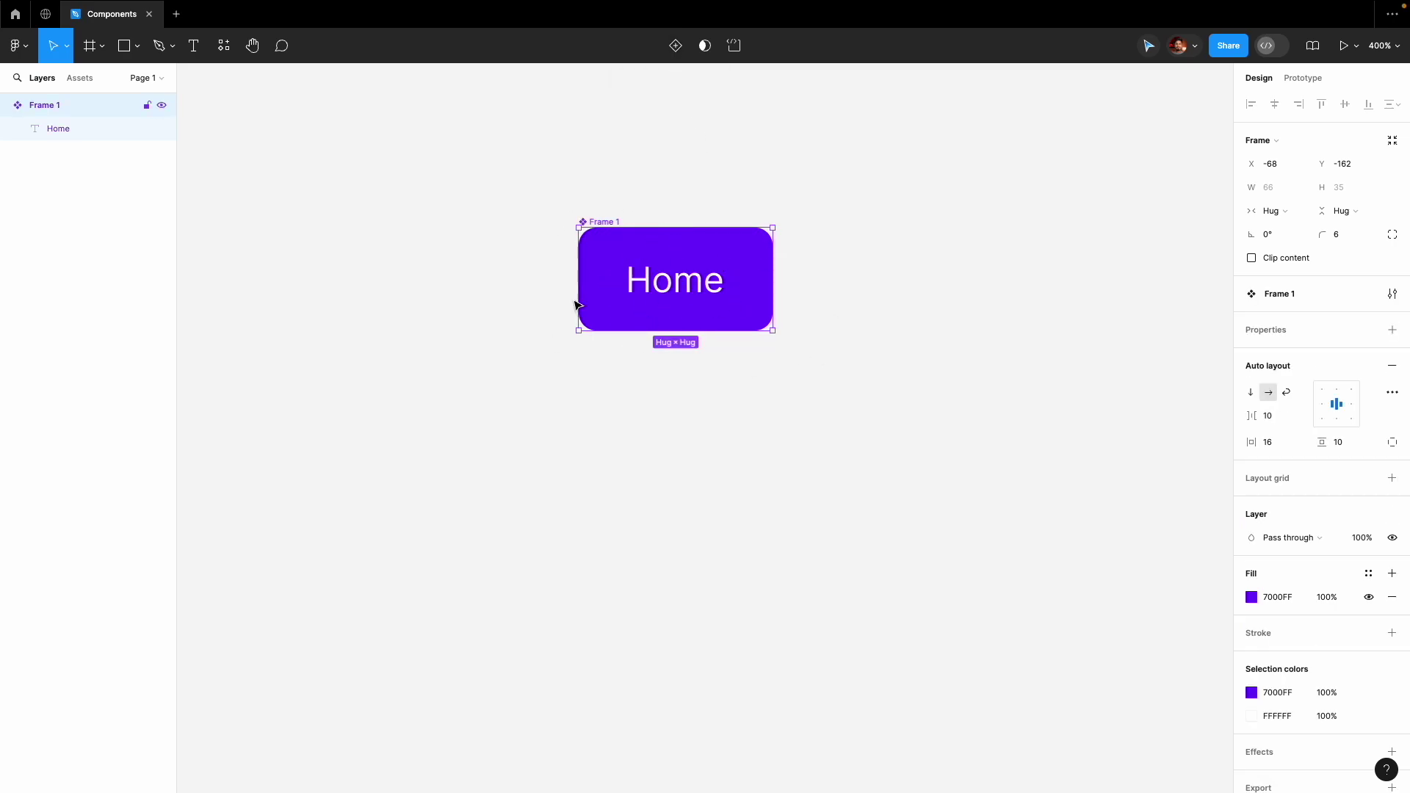
{"action": "key", "text": "Escape"}
{"action": "left_click", "coordinate": [74, 84]}
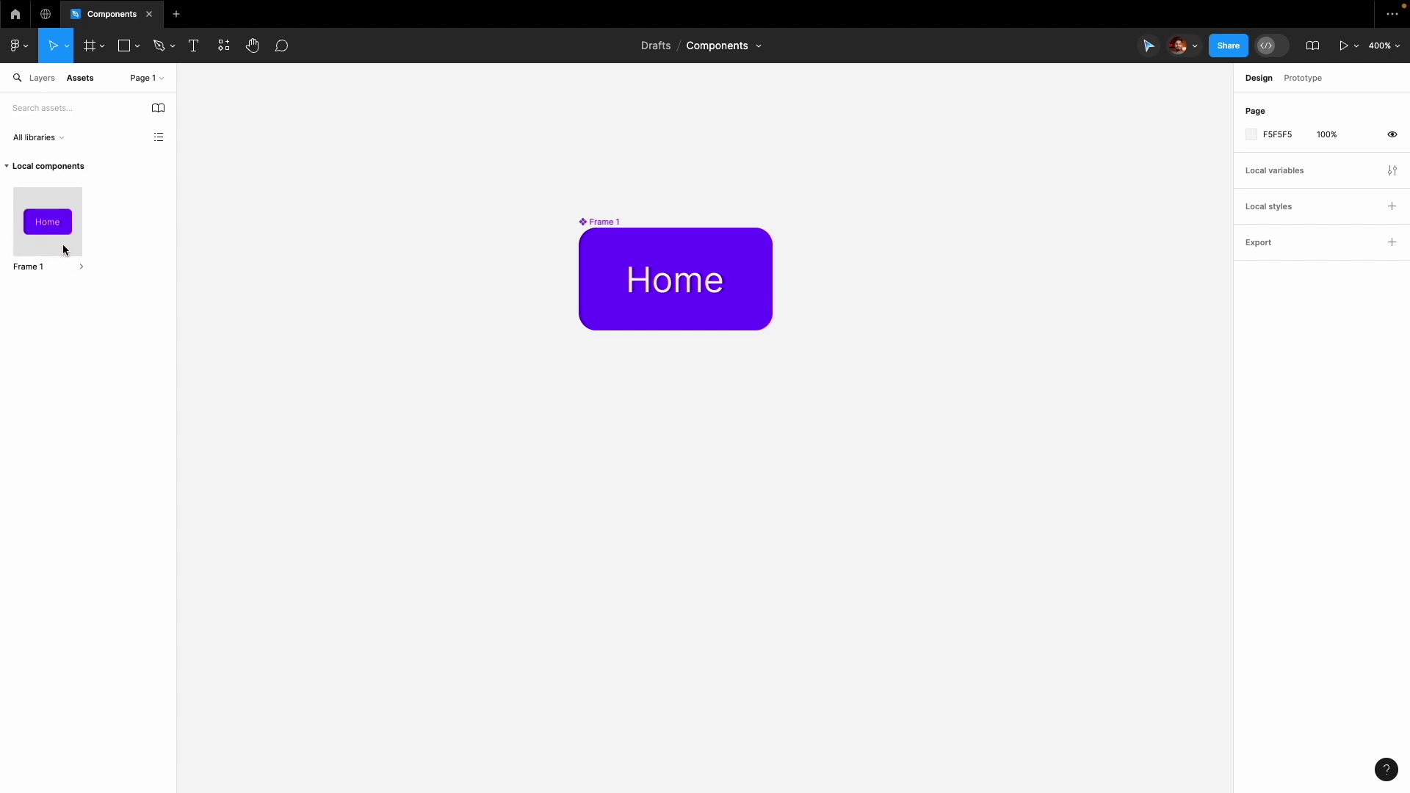
{"action": "left_click", "coordinate": [42, 78]}
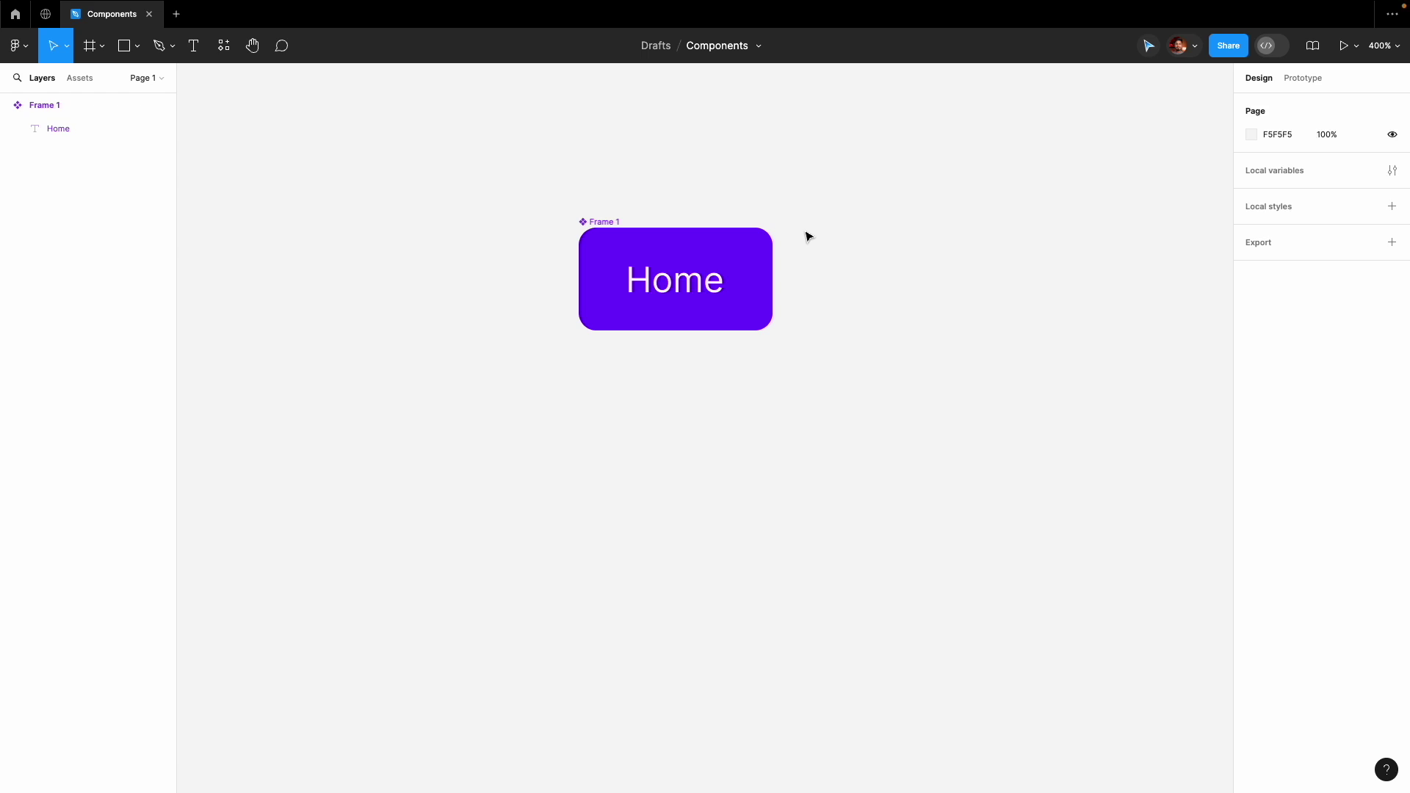
Shift the button component slightly up and to the left, and change its label to "Buy Now".
{"action": "left_click", "coordinate": [609, 226]}
{"action": "left_click_drag", "start_coordinate": [609, 225], "coordinate": [573, 196]}
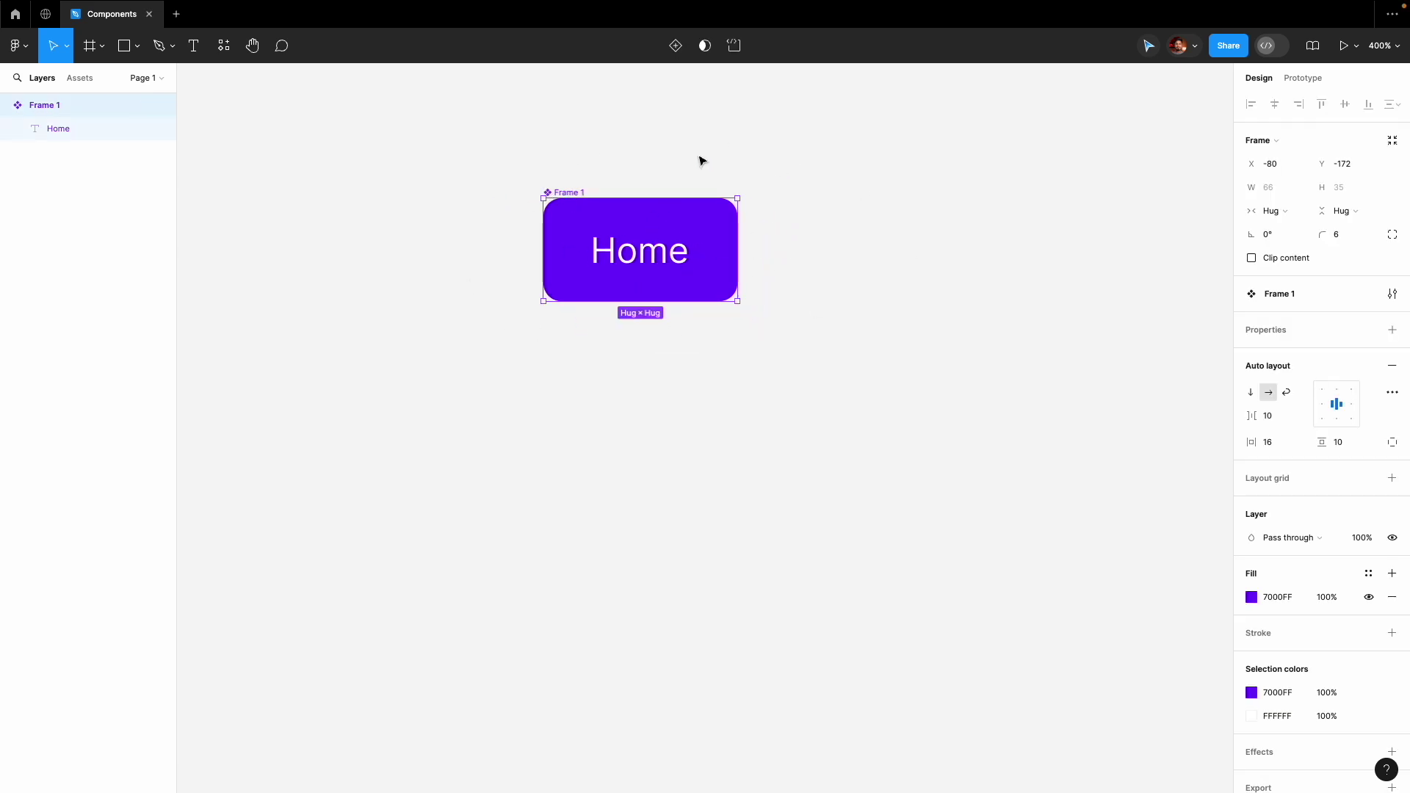
{"action": "left_click", "coordinate": [633, 250]}
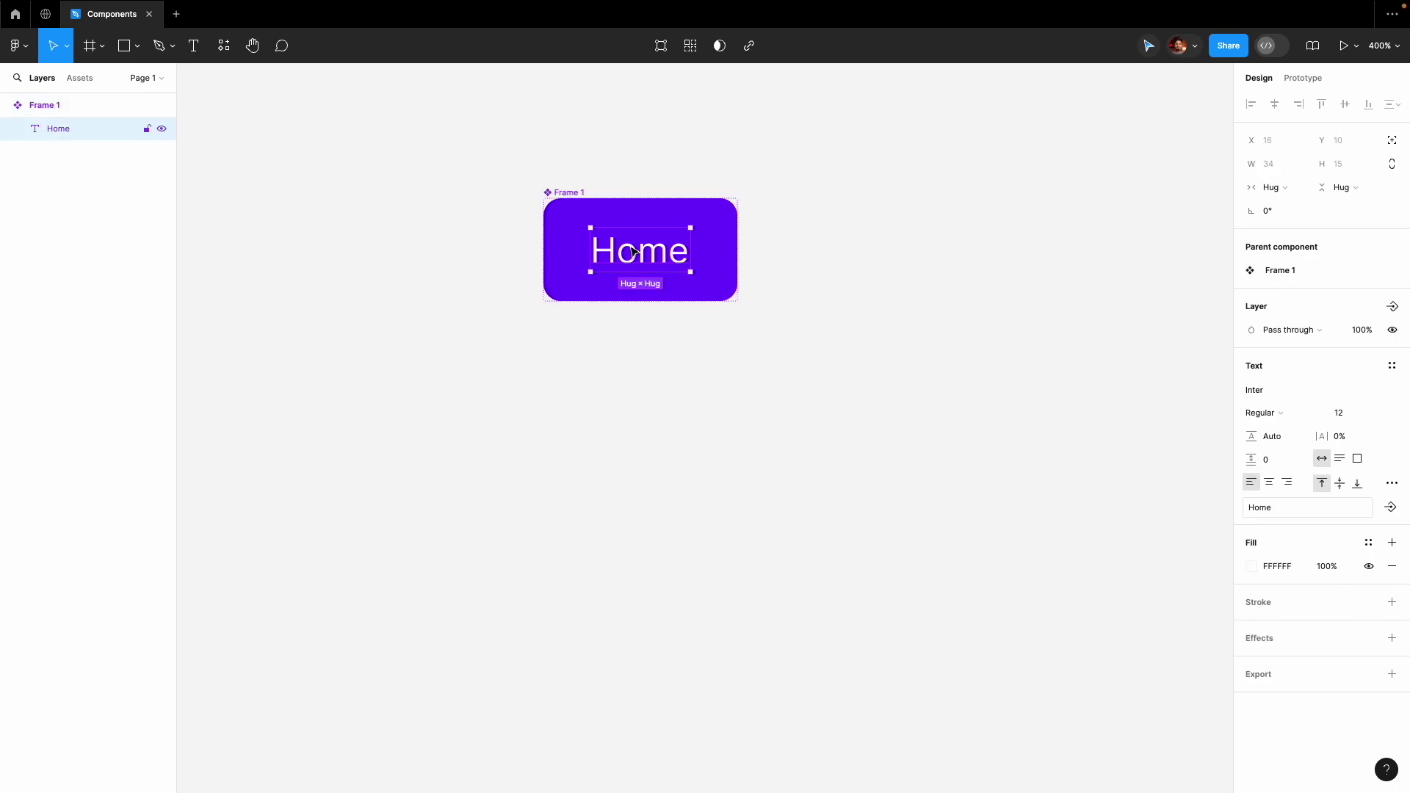
{"action": "double_click", "coordinate": [657, 258]}
{"action": "type", "text": "Buy Noew"}
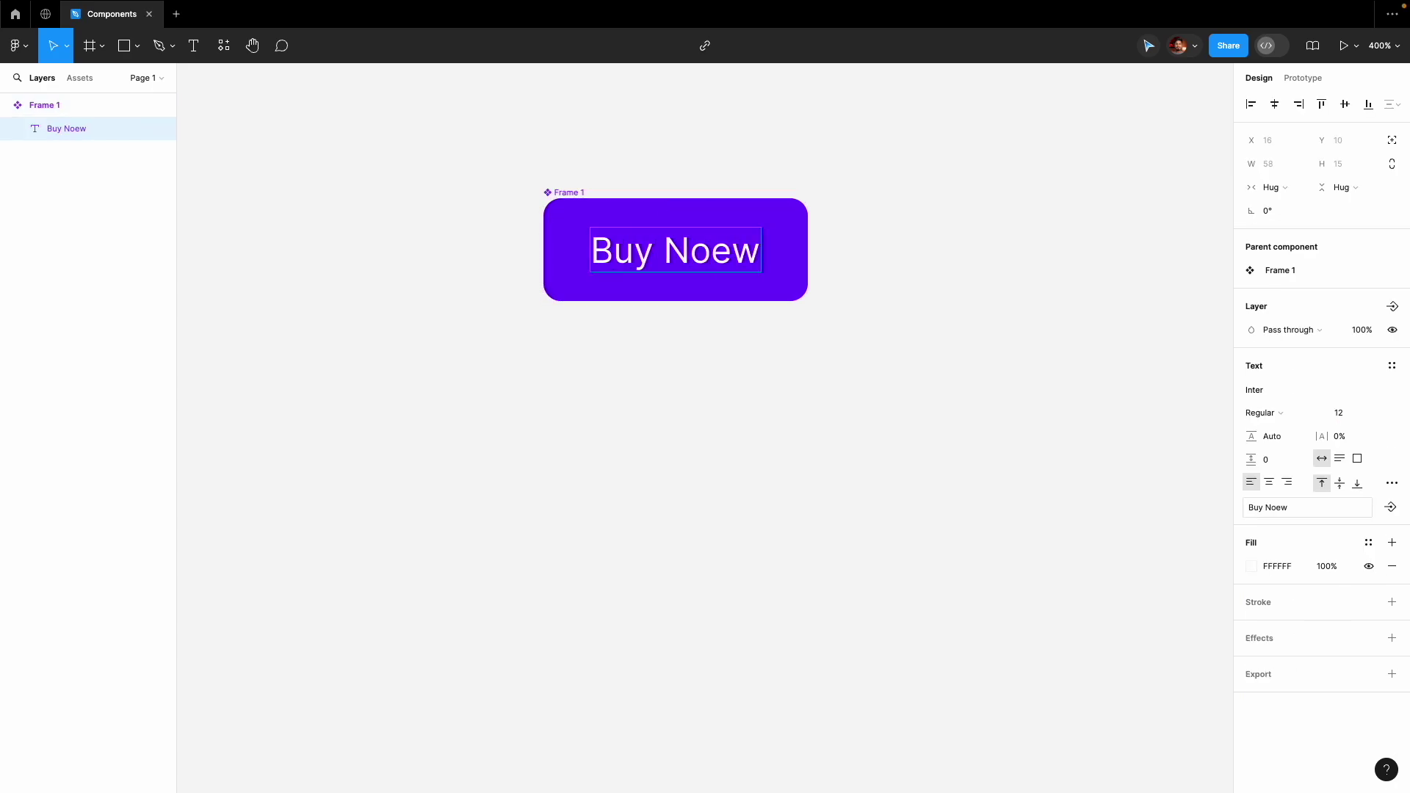
{"action": "key", "text": "BackSpace"}
{"action": "key", "text": "BackSpace"}
{"action": "type", "text": "w"}
{"action": "key", "text": "Escape"}
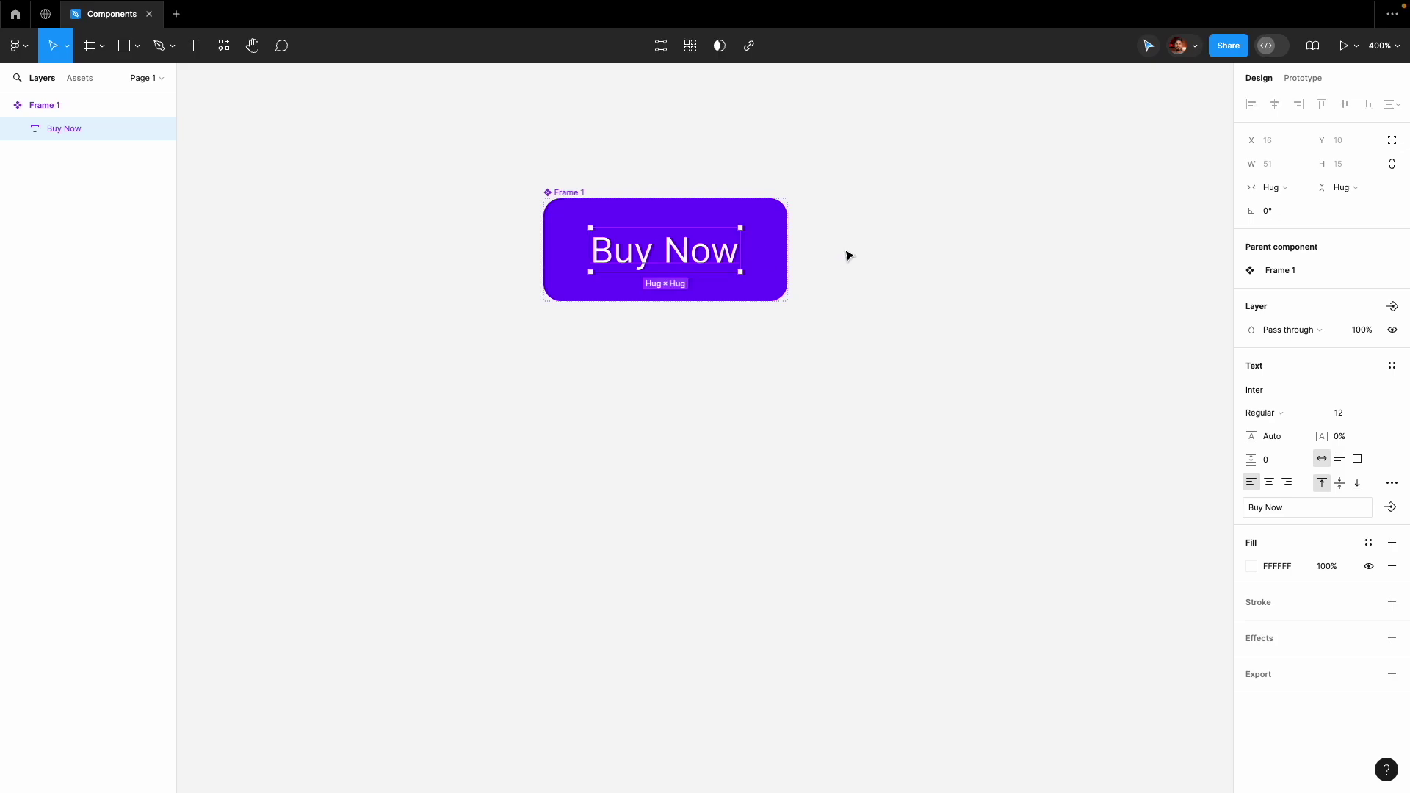
Add a second variant to the "Buy Now" button component.
{"action": "left_click", "coordinate": [578, 196]}
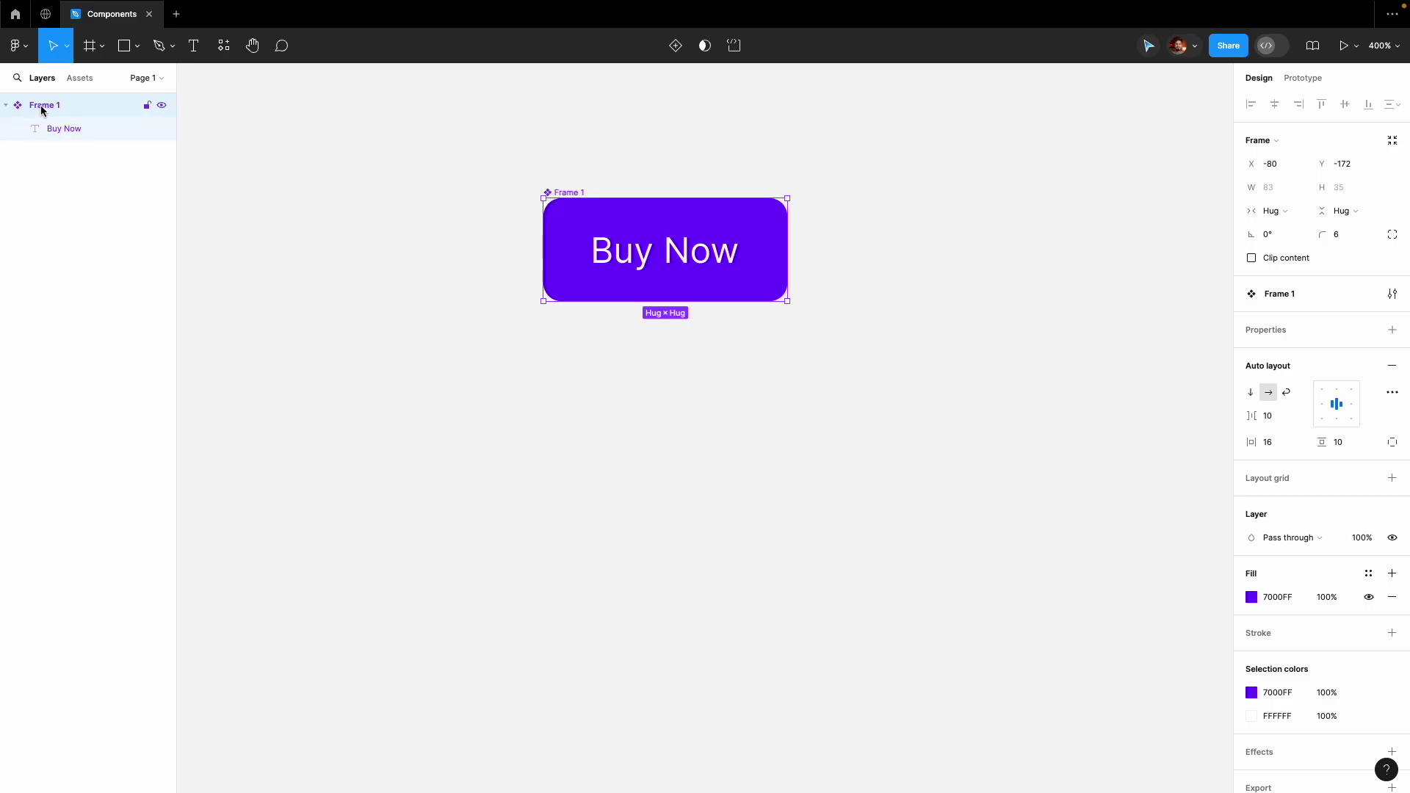
{"action": "left_click", "coordinate": [674, 51]}
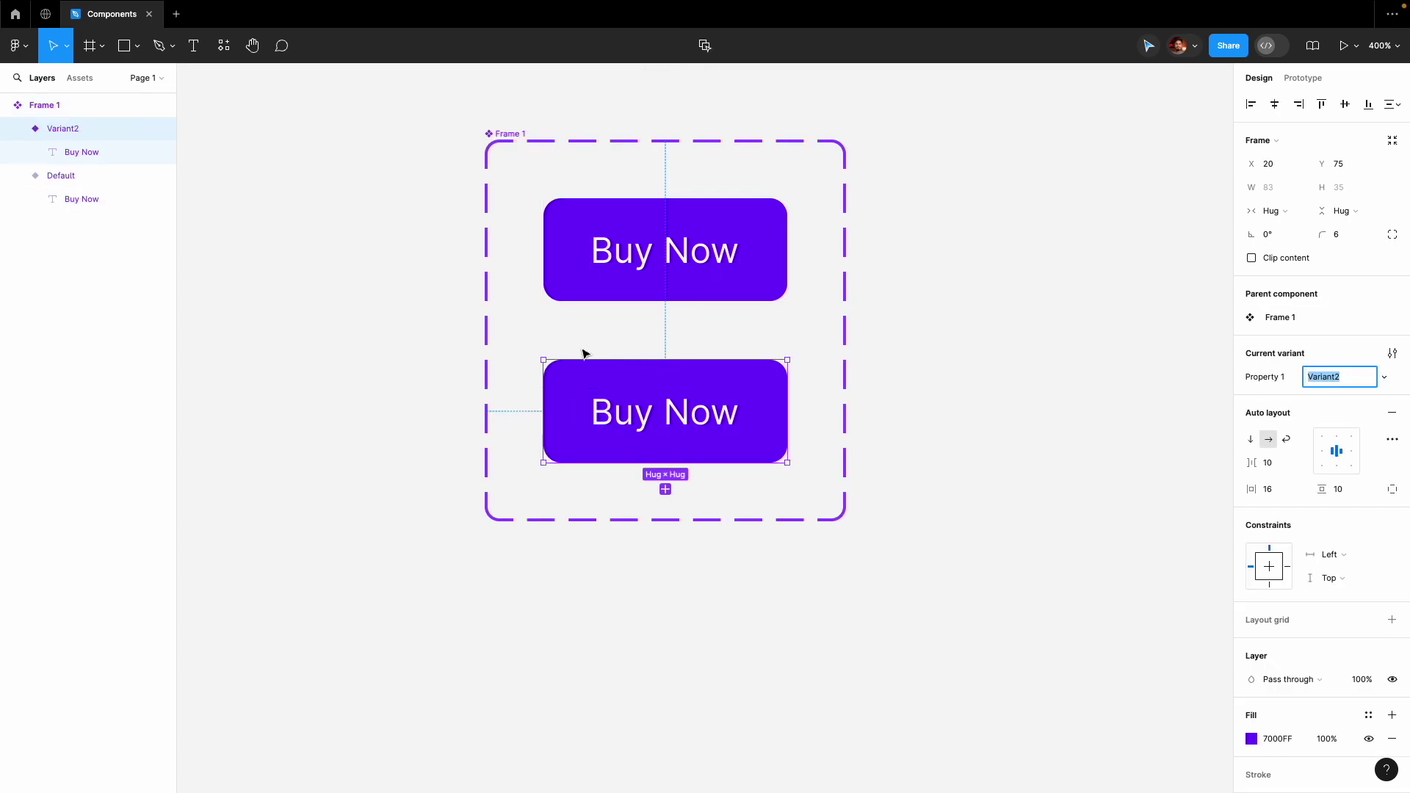
Check the variant property of both buttons and move the whole component set slightly lower on the canvas.
{"action": "left_click", "coordinate": [520, 134]}
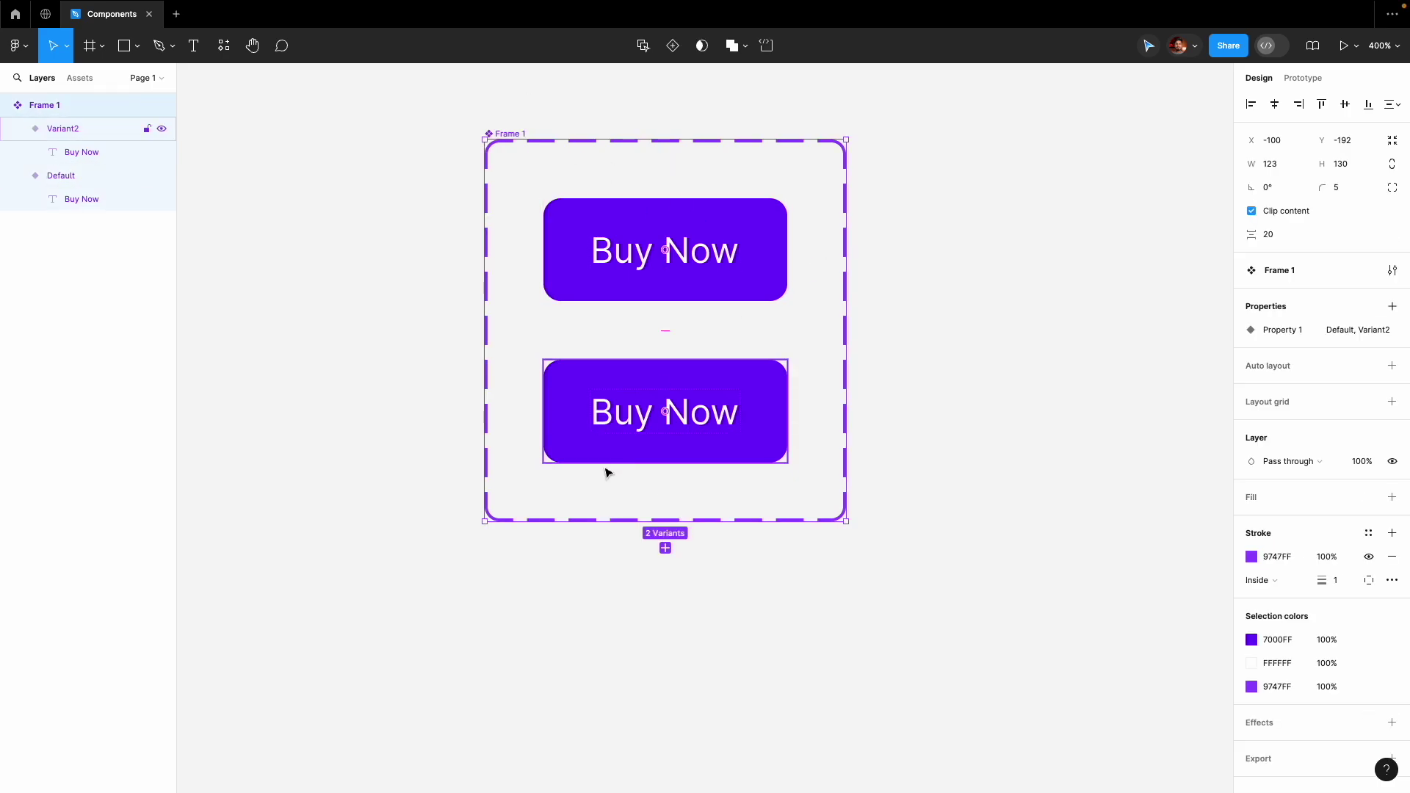
{"action": "left_click", "coordinate": [689, 279]}
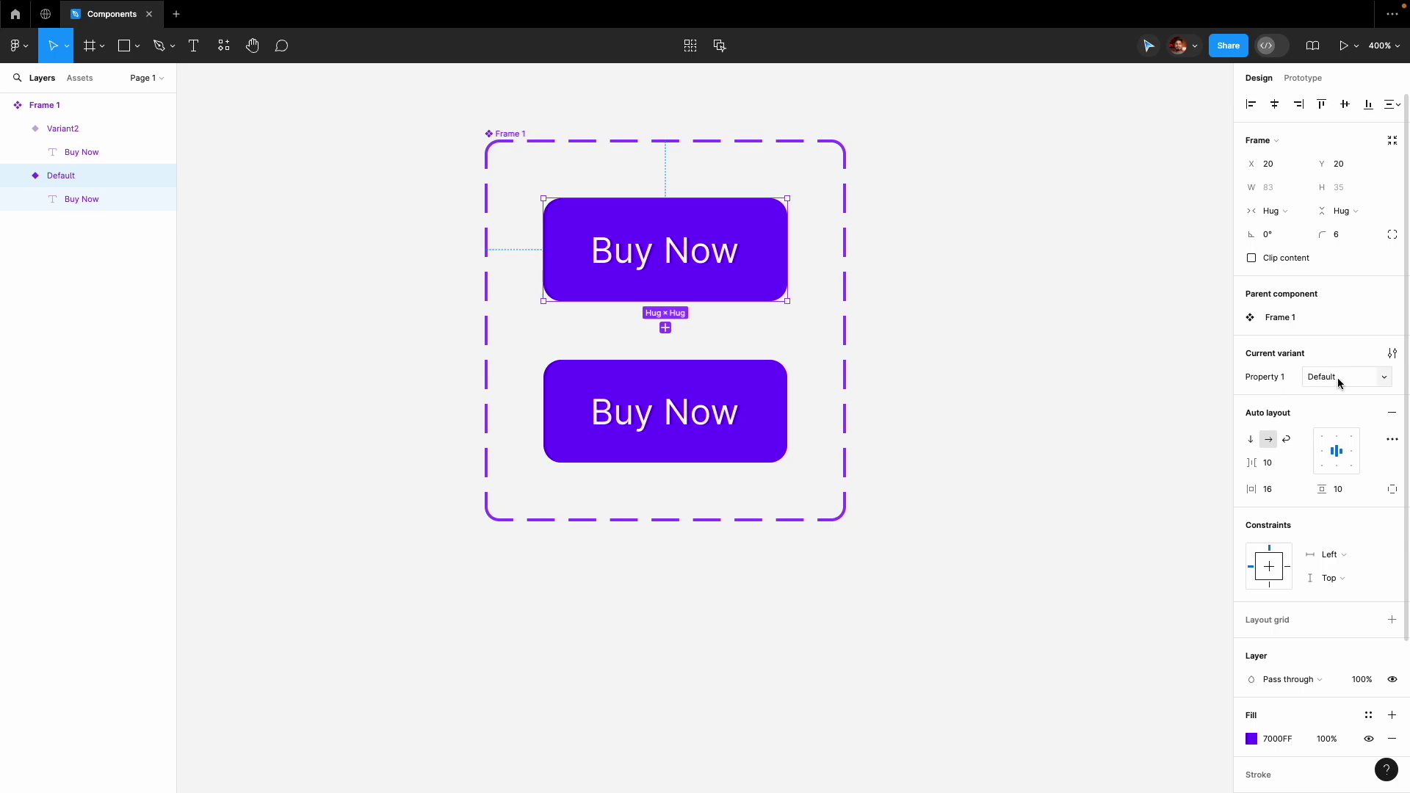
{"action": "left_click", "coordinate": [705, 413]}
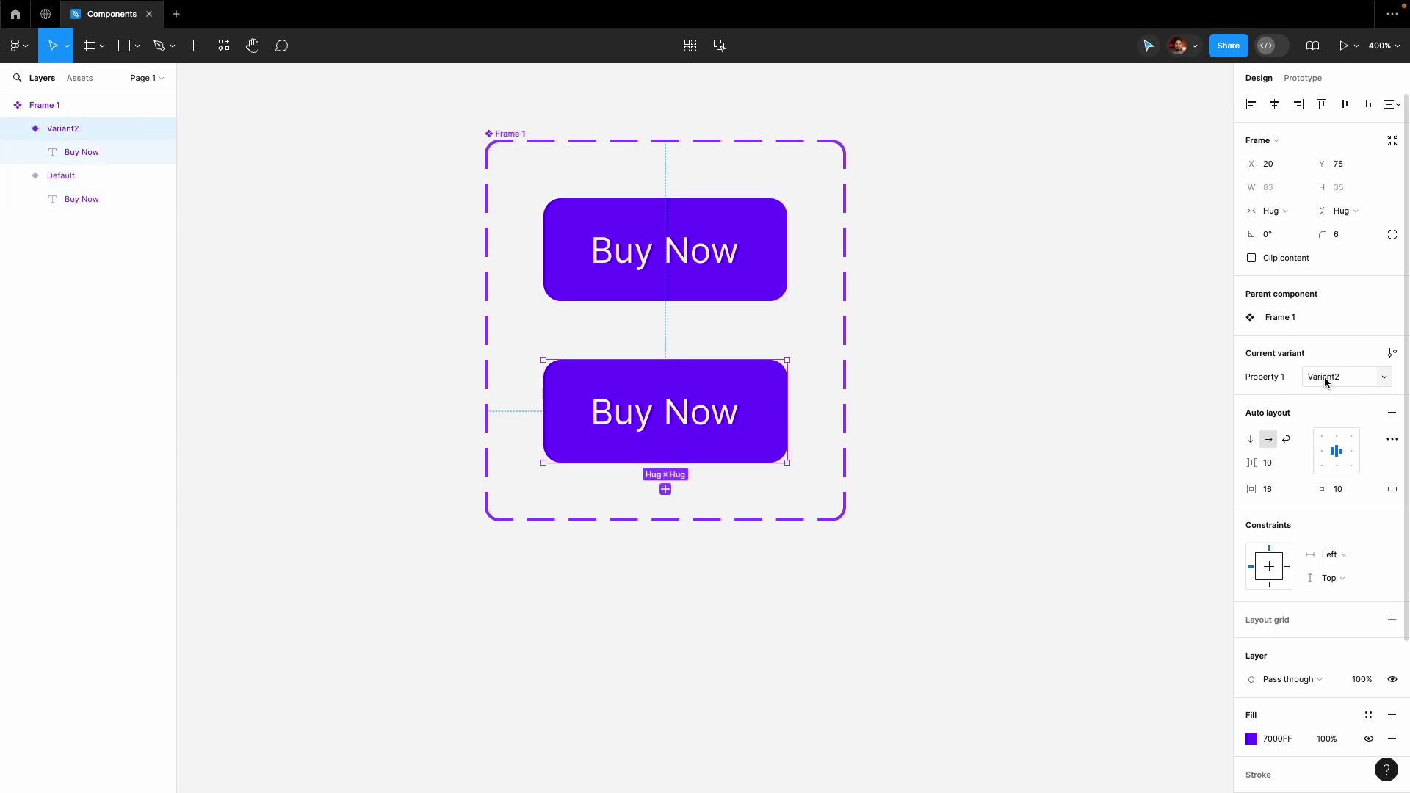
{"action": "left_click", "coordinate": [888, 485]}
{"action": "left_click_drag", "start_coordinate": [520, 135], "coordinate": [512, 164]}
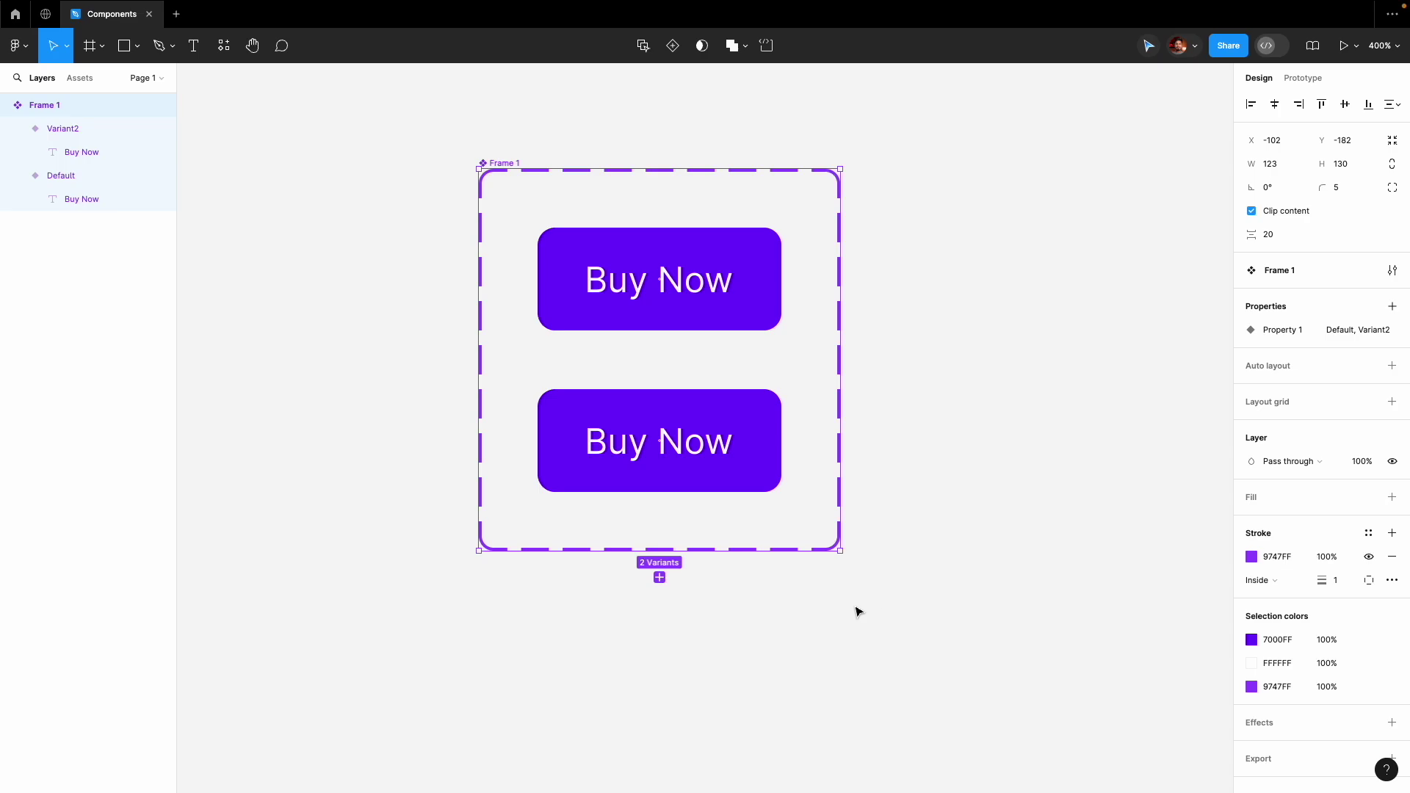
Add a third variant to the "Buy Now" button component set.
{"action": "scroll", "coordinate": [931, 546], "scroll_direction": "down", "scroll_amount": 1}
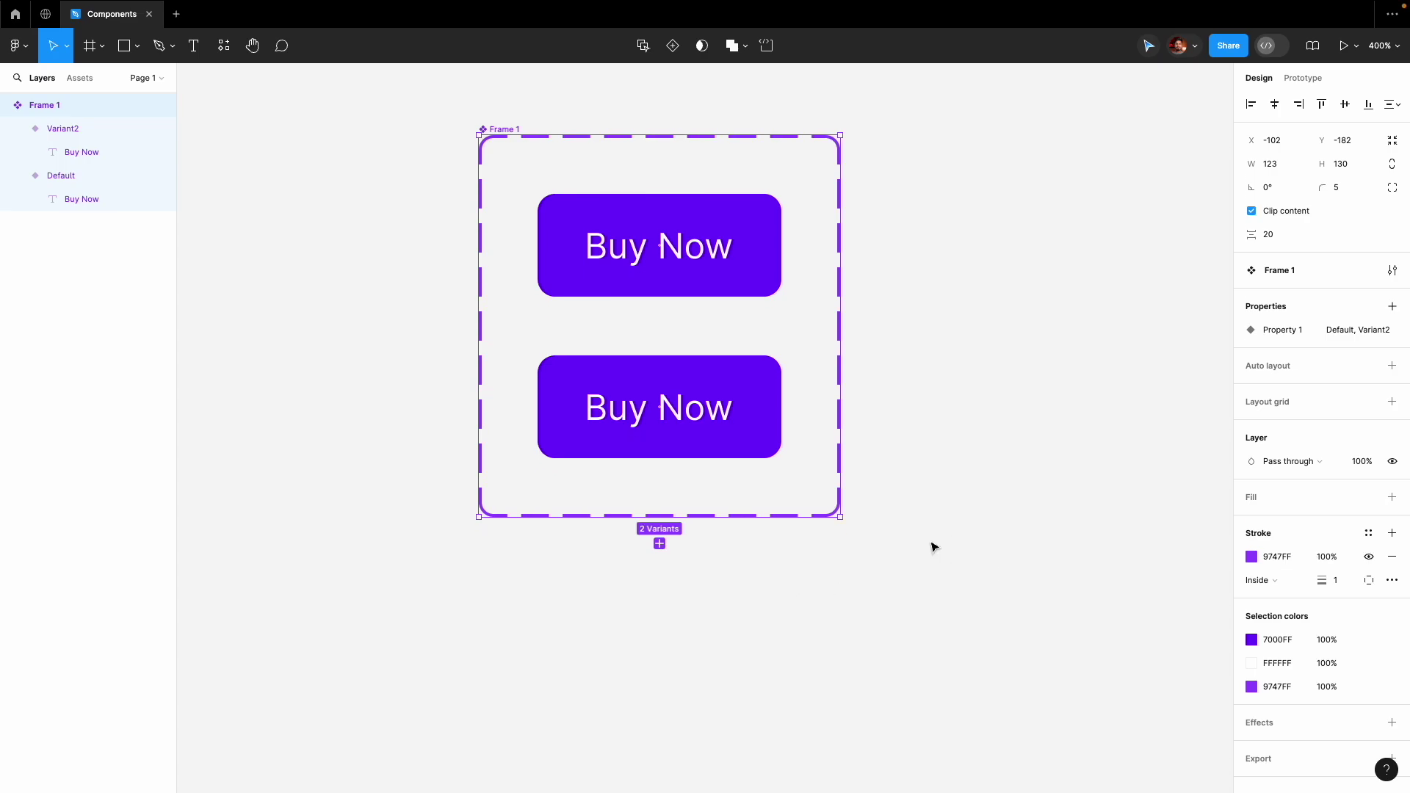
{"action": "scroll", "coordinate": [931, 546], "scroll_direction": "up", "scroll_amount": 1}
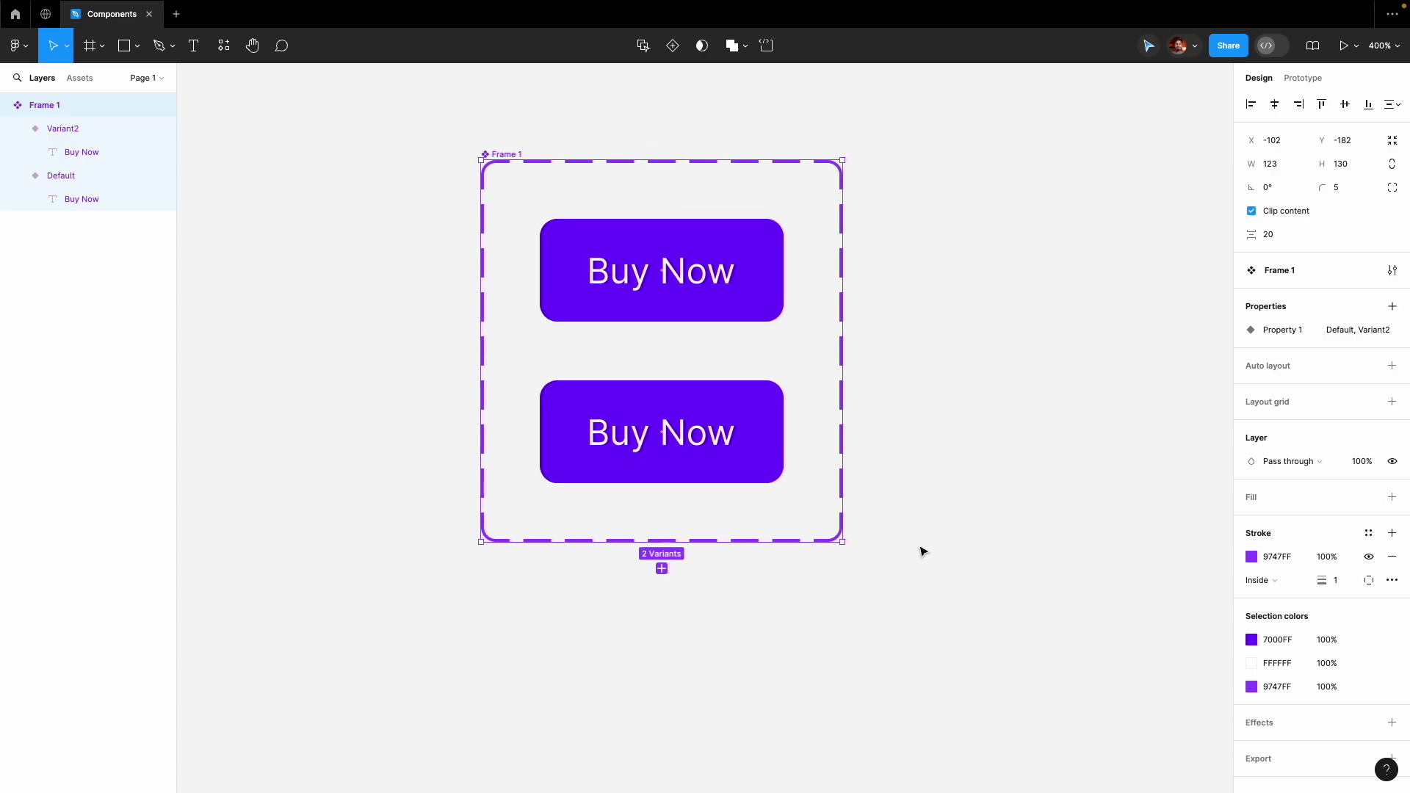
{"action": "left_click", "coordinate": [662, 569]}
{"action": "scroll", "coordinate": [721, 589], "scroll_direction": "down", "scroll_amount": 3}
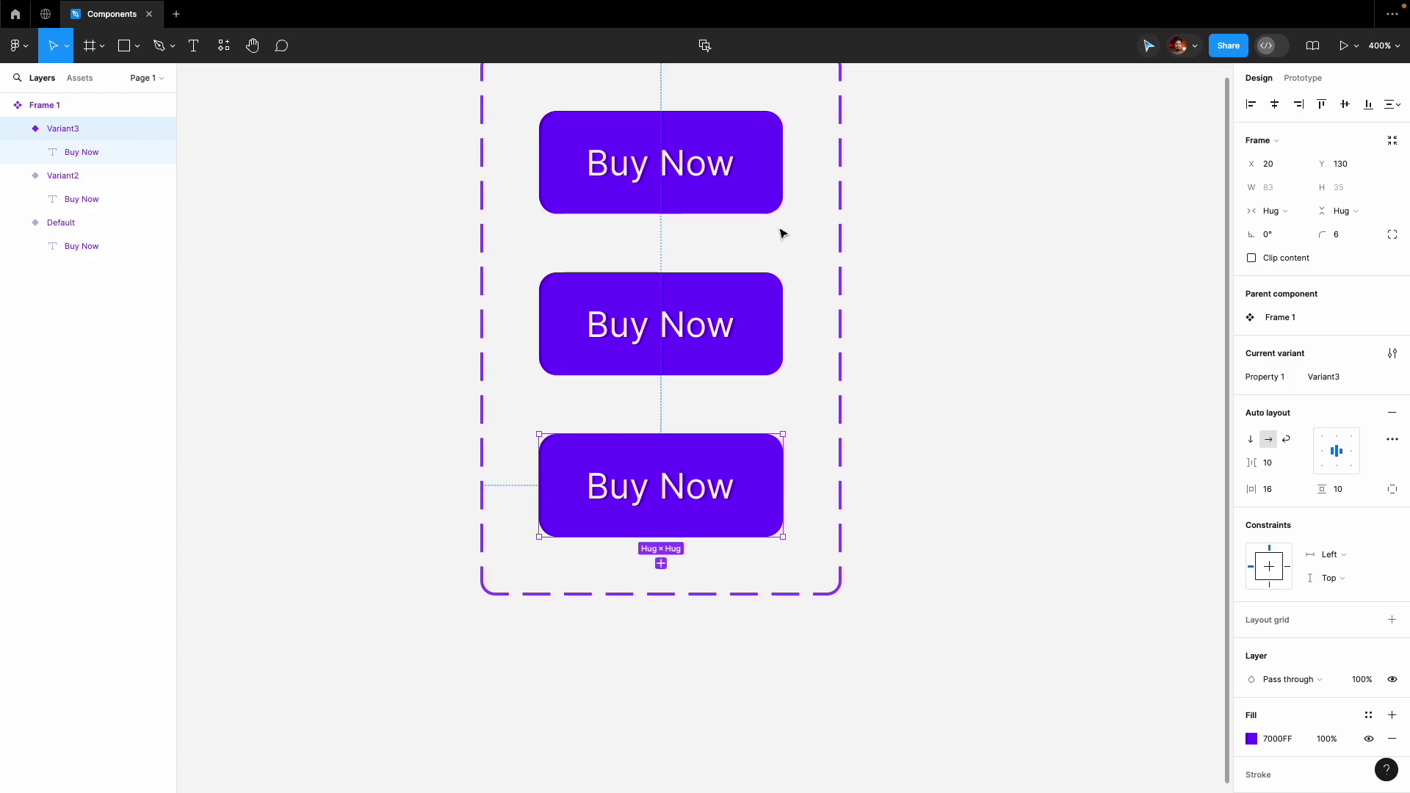
{"action": "left_click", "coordinate": [844, 328]}
{"action": "scroll", "coordinate": [844, 327], "scroll_direction": "up", "scroll_amount": 2}
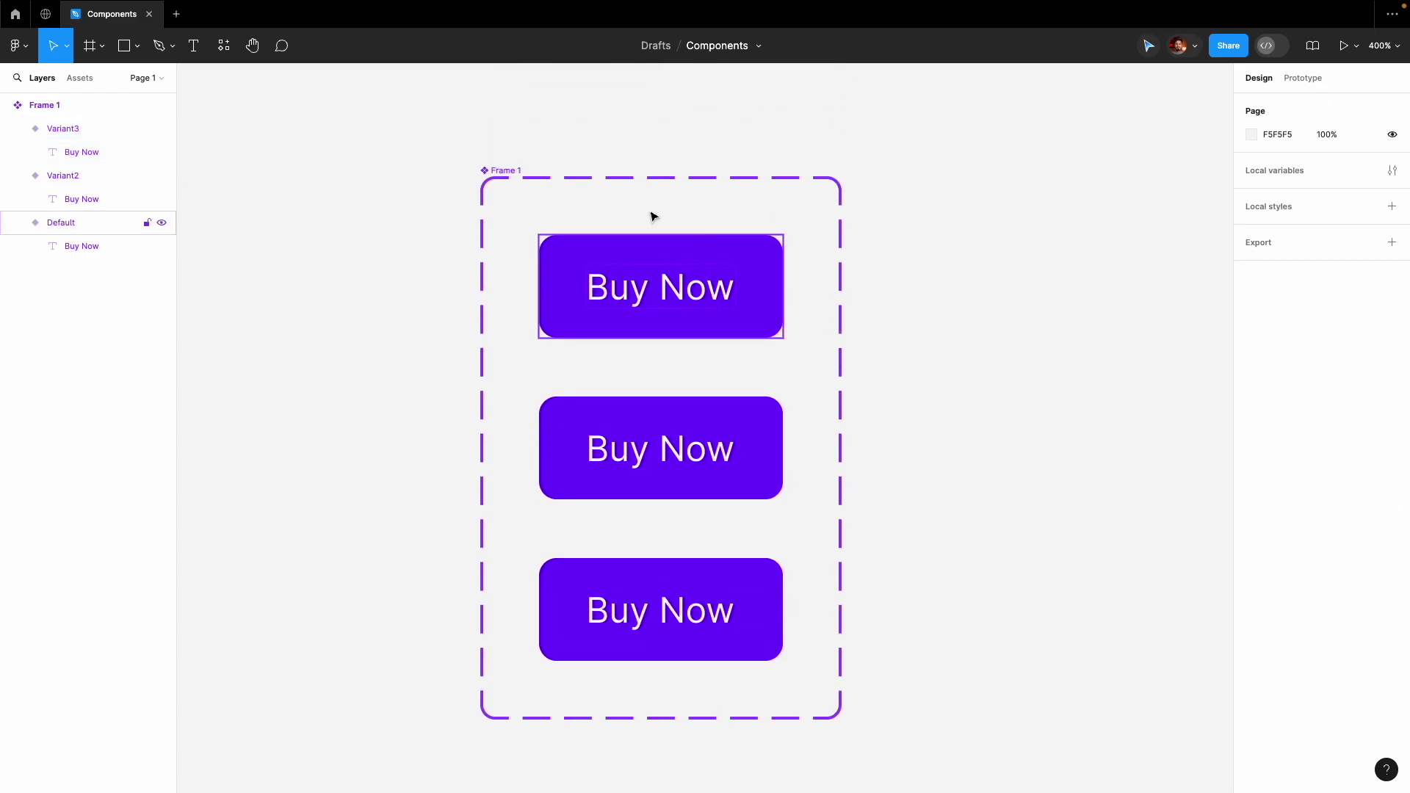
Add a fourth variant below the three existing buttons in the Frame 1 component set.
{"action": "left_click", "coordinate": [485, 171]}
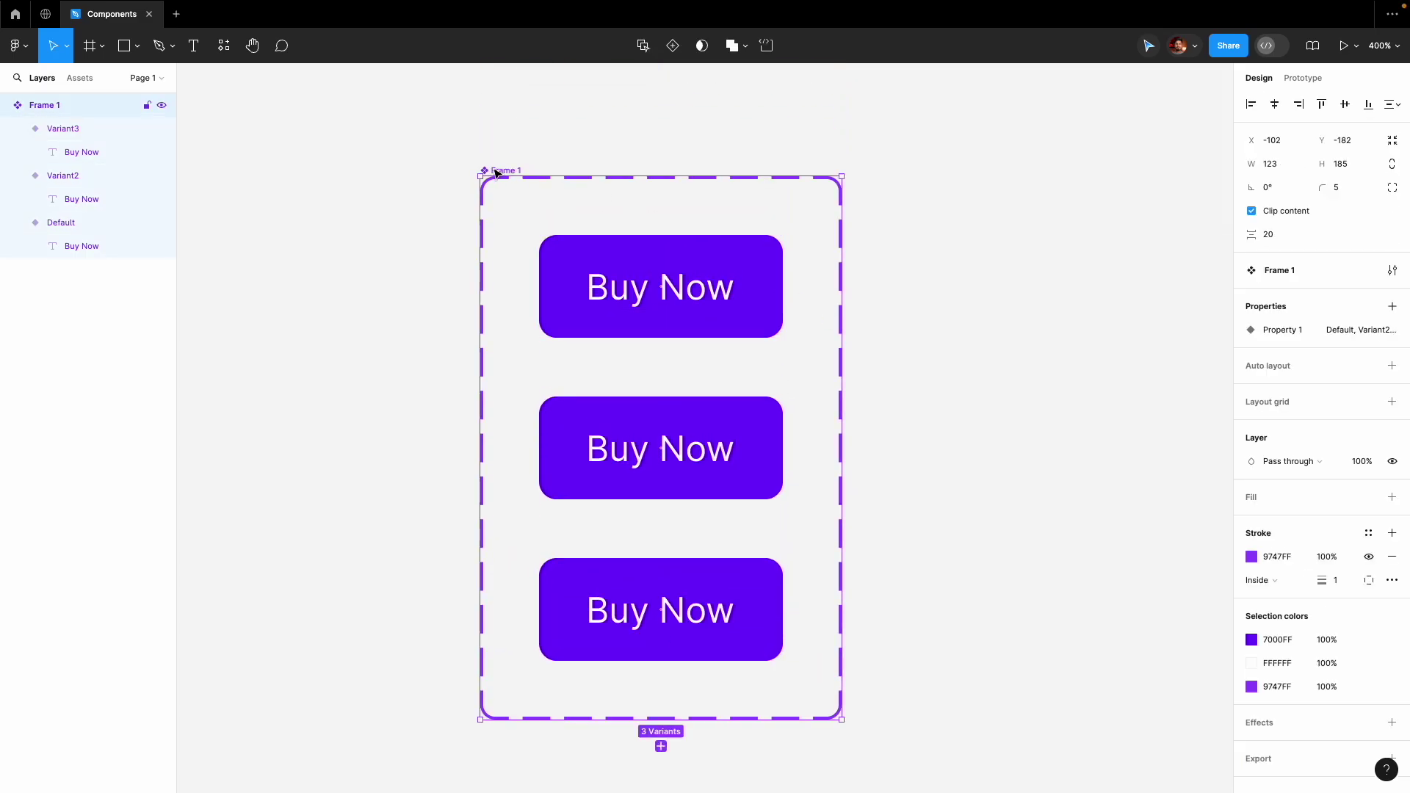
{"action": "left_click", "coordinate": [673, 45]}
{"action": "scroll", "coordinate": [825, 328], "scroll_direction": "down", "scroll_amount": 2}
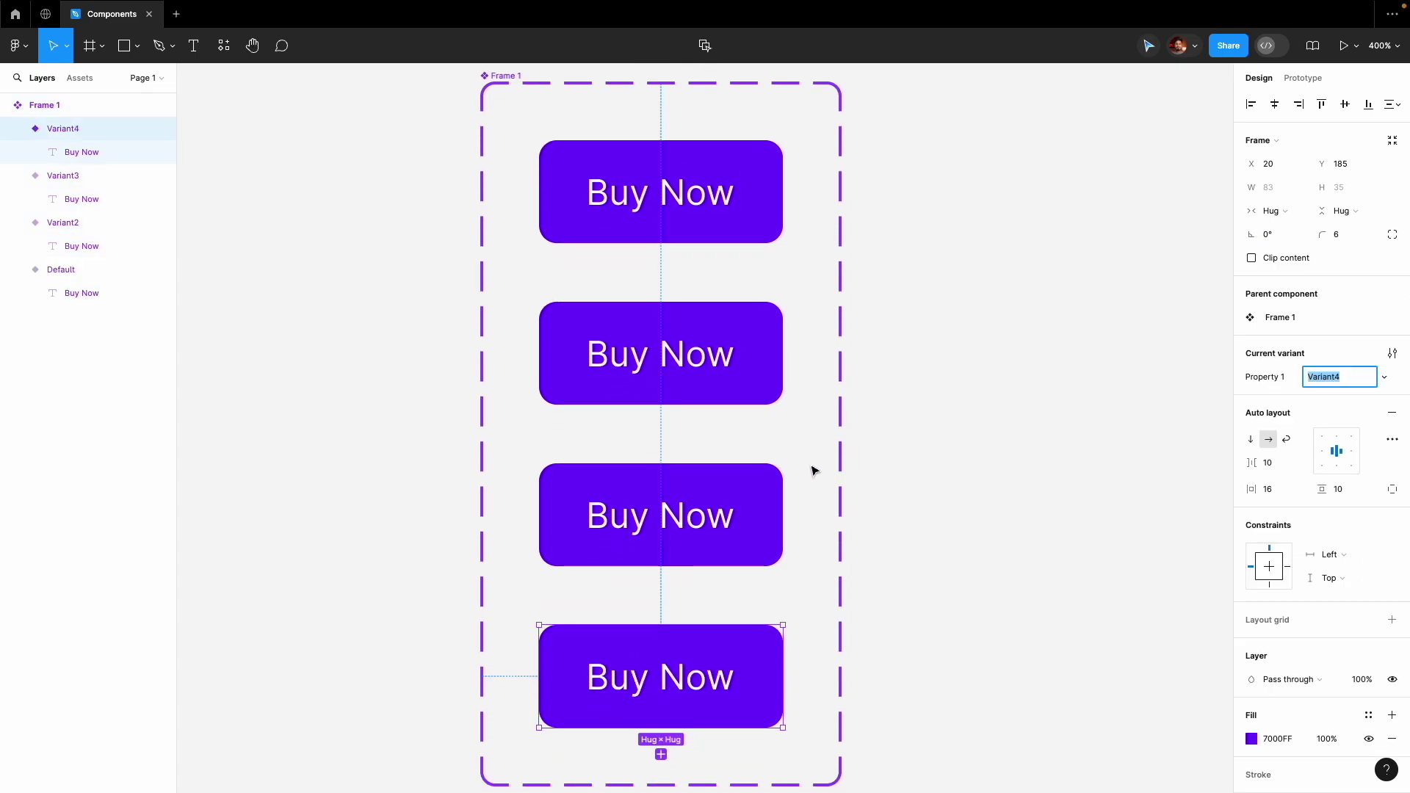
{"action": "key", "text": "ctrl+minus"}
{"action": "left_click", "coordinate": [860, 452]}
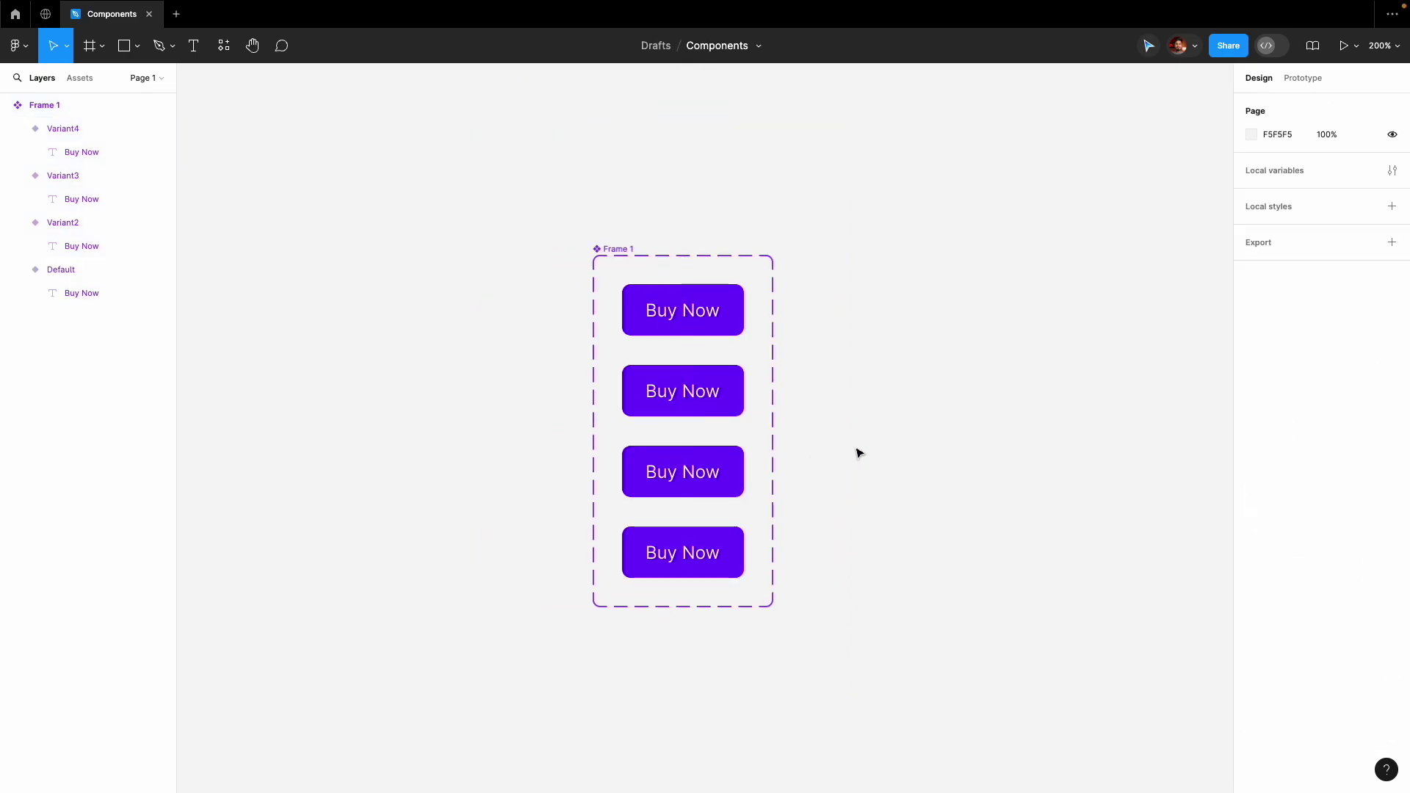
{"action": "scroll", "coordinate": [859, 454], "scroll_direction": "down", "scroll_amount": 2}
{"action": "scroll", "coordinate": [858, 455], "scroll_direction": "right", "scroll_amount": 2}
{"action": "scroll", "coordinate": [857, 455], "scroll_direction": "up", "scroll_amount": 2}
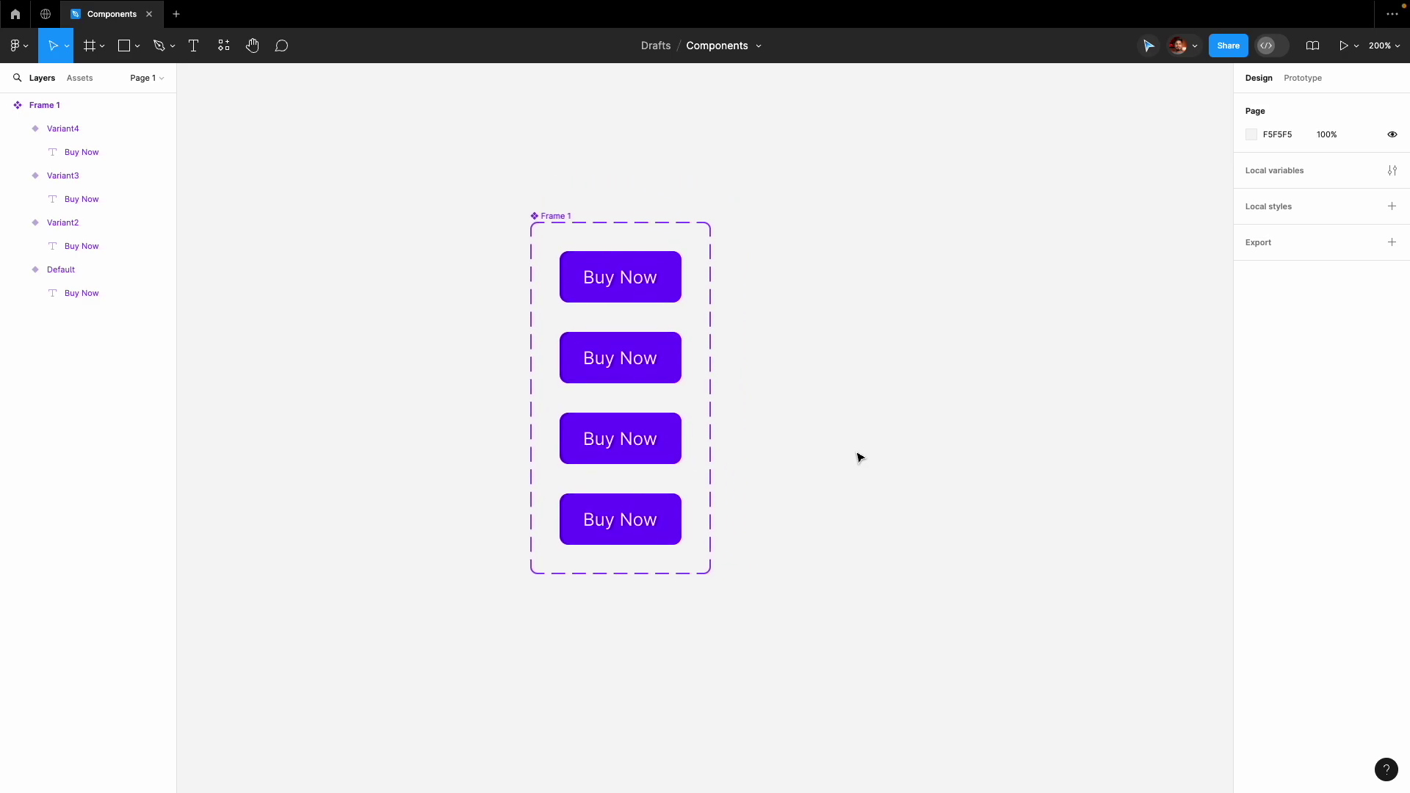
{"action": "scroll", "coordinate": [844, 451], "scroll_direction": "down", "scroll_amount": 1}
Change the second button variant's fill to the dark purple 4800A4.
{"action": "left_click", "coordinate": [597, 334]}
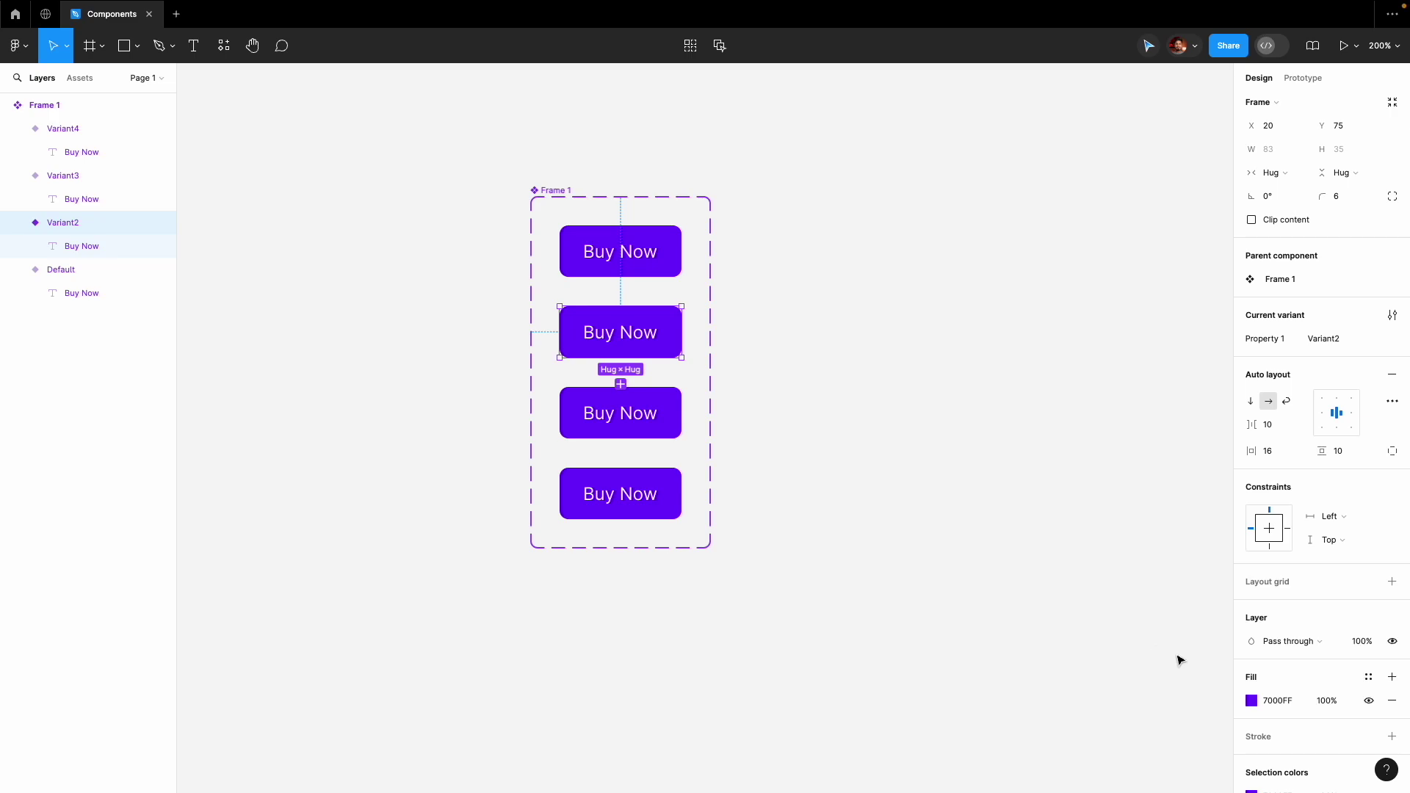
{"action": "left_click", "coordinate": [1252, 702]}
{"action": "left_click", "coordinate": [1233, 475]}
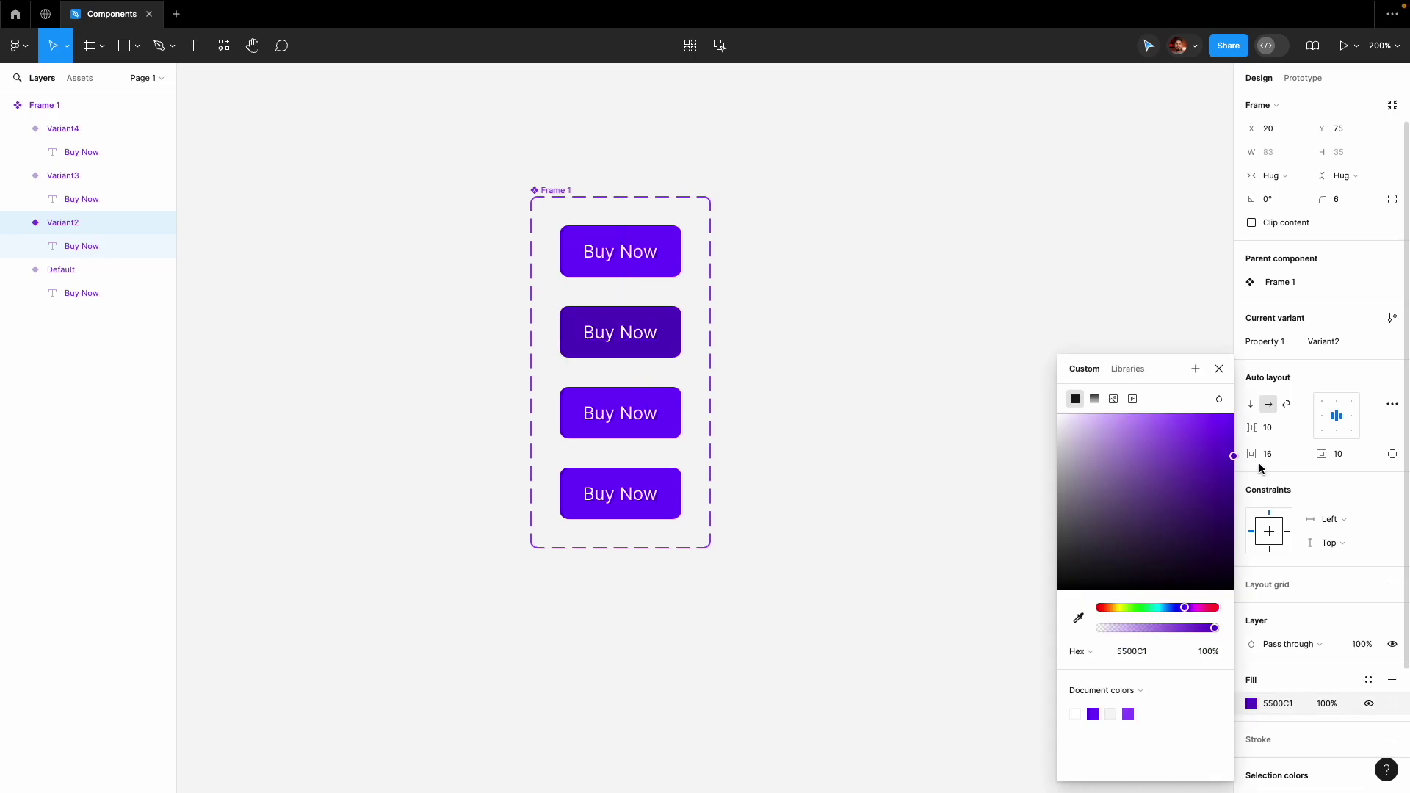
{"action": "left_click", "coordinate": [1221, 370]}
Change the third button variant's fill to the lighter purple 9C4EFF.
{"action": "left_click", "coordinate": [670, 432]}
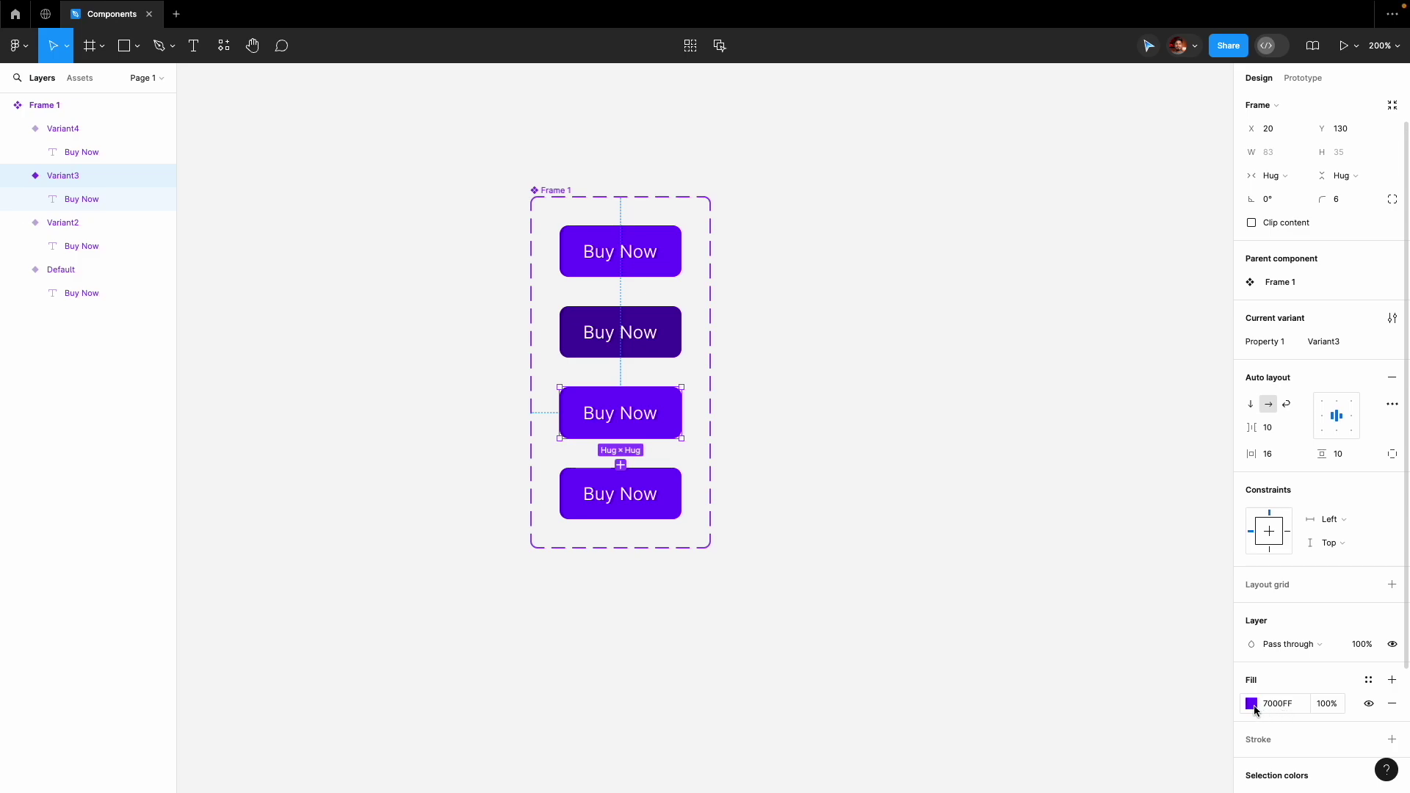
{"action": "left_click", "coordinate": [1251, 704]}
{"action": "left_click_drag", "start_coordinate": [1231, 441], "coordinate": [1181, 412]}
{"action": "left_click", "coordinate": [1221, 370]}
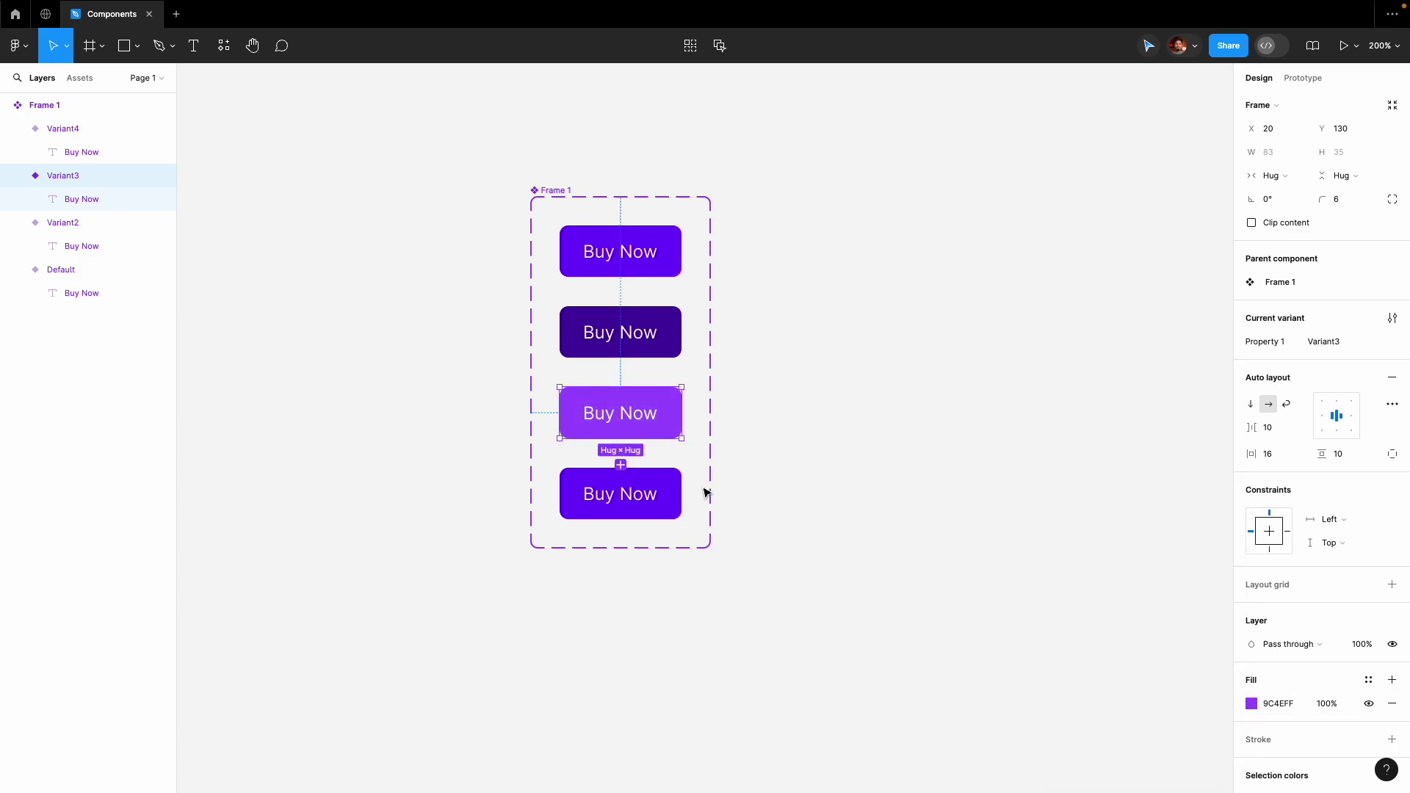
Change the fourth button variant's fill to the grey A7A7A7.
{"action": "left_click", "coordinate": [672, 496]}
{"action": "left_click", "coordinate": [1251, 704]}
{"action": "left_click_drag", "start_coordinate": [1141, 507], "coordinate": [1003, 477]}
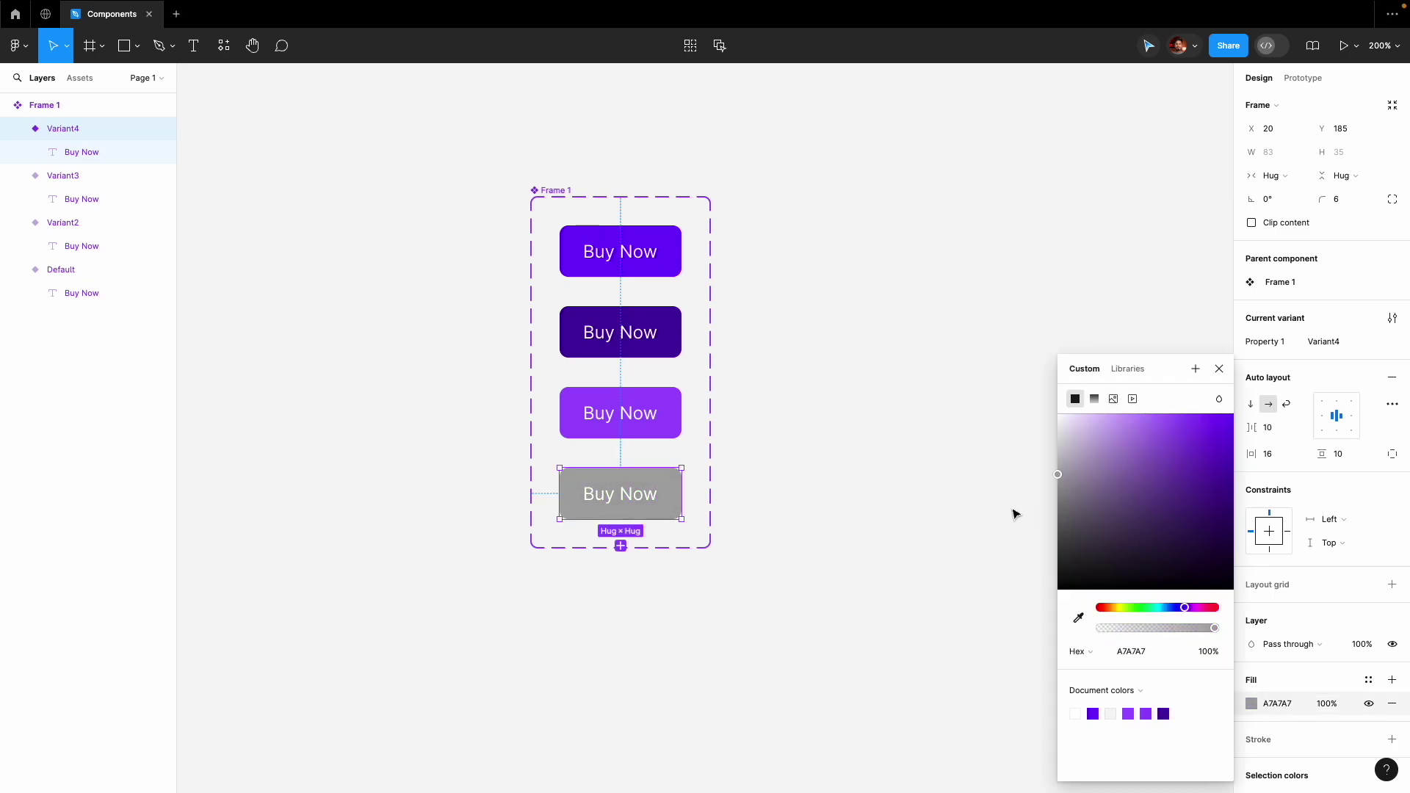
{"action": "left_click", "coordinate": [1218, 369]}
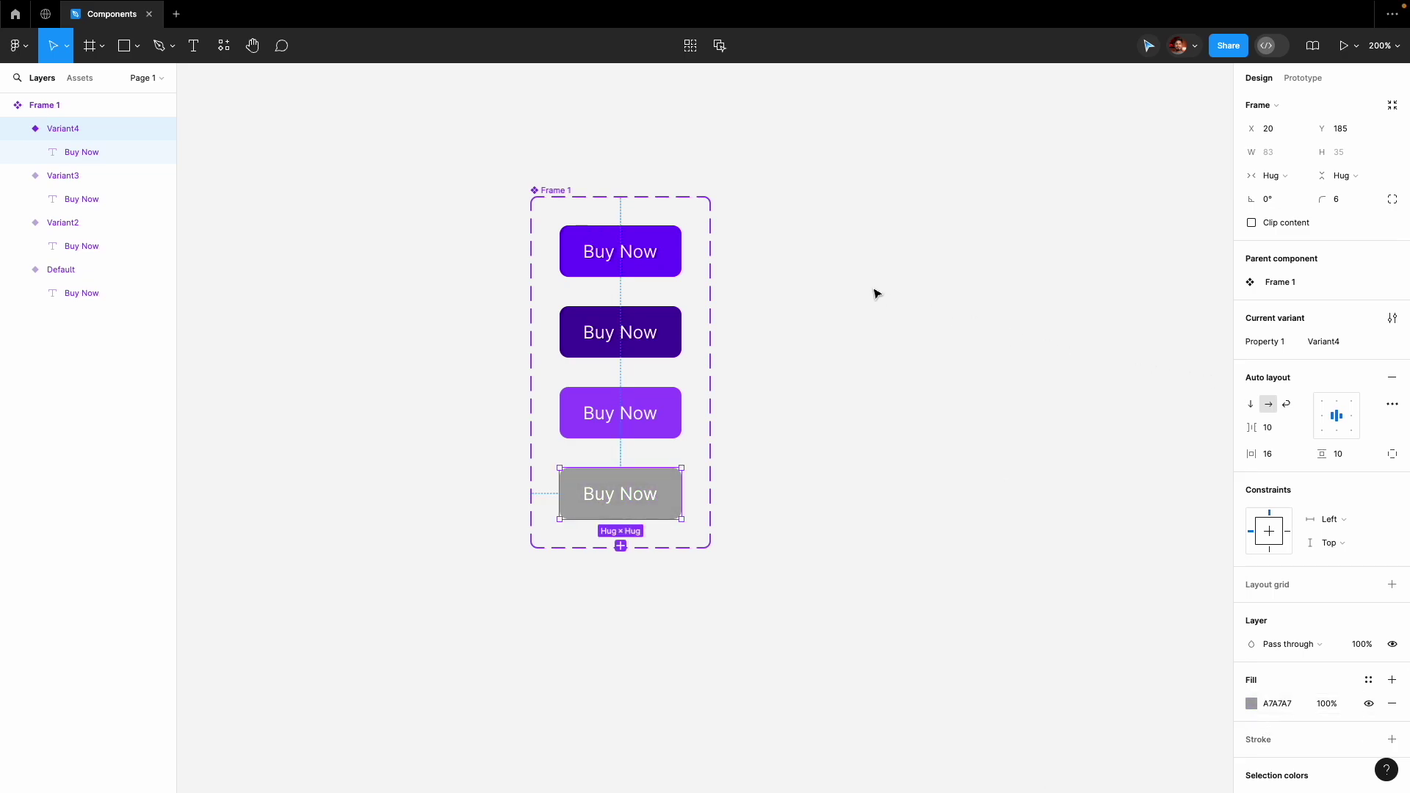
Rename the component set from Frame 1 to "Button".
{"action": "left_click", "coordinate": [826, 300]}
{"action": "double_click", "coordinate": [532, 206]}
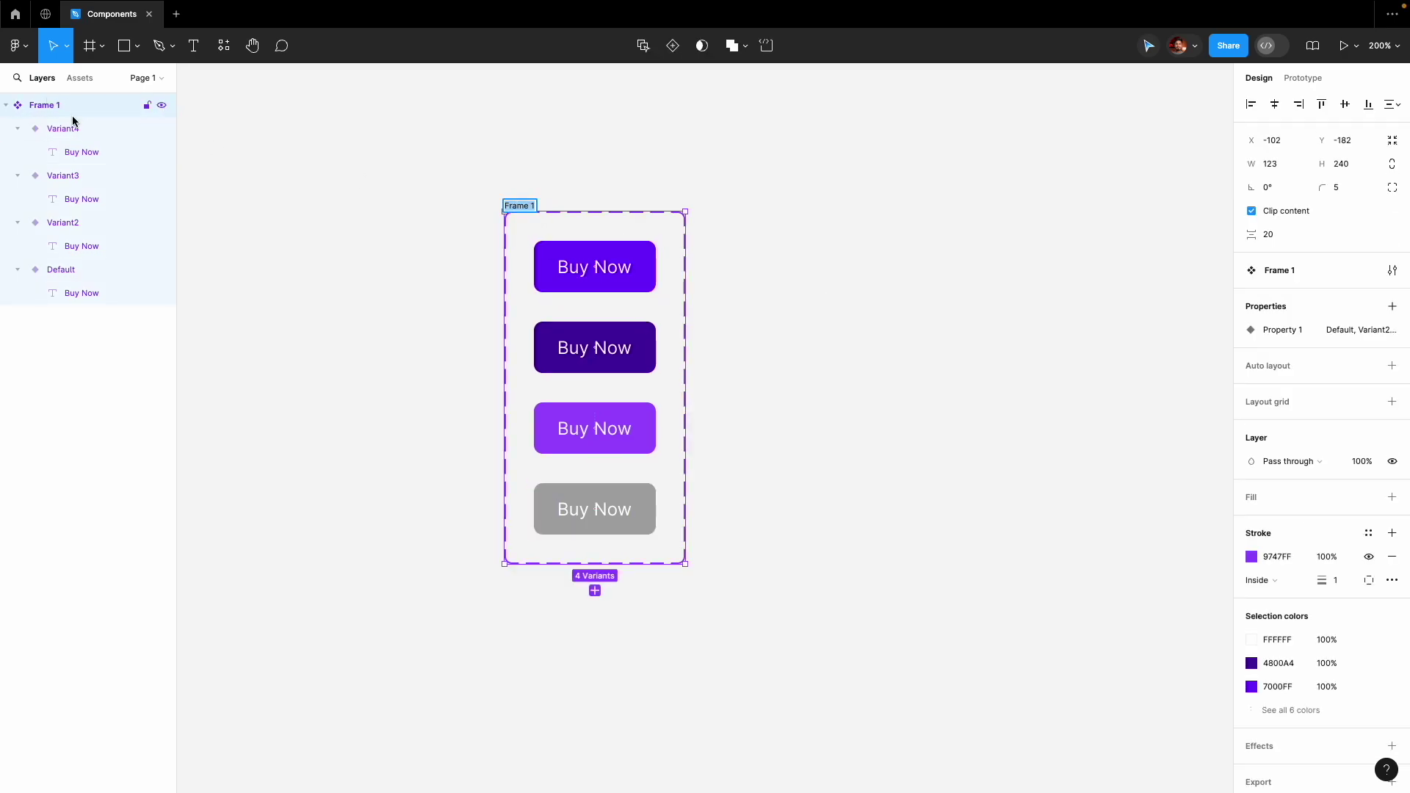
{"action": "type", "text": "B"}
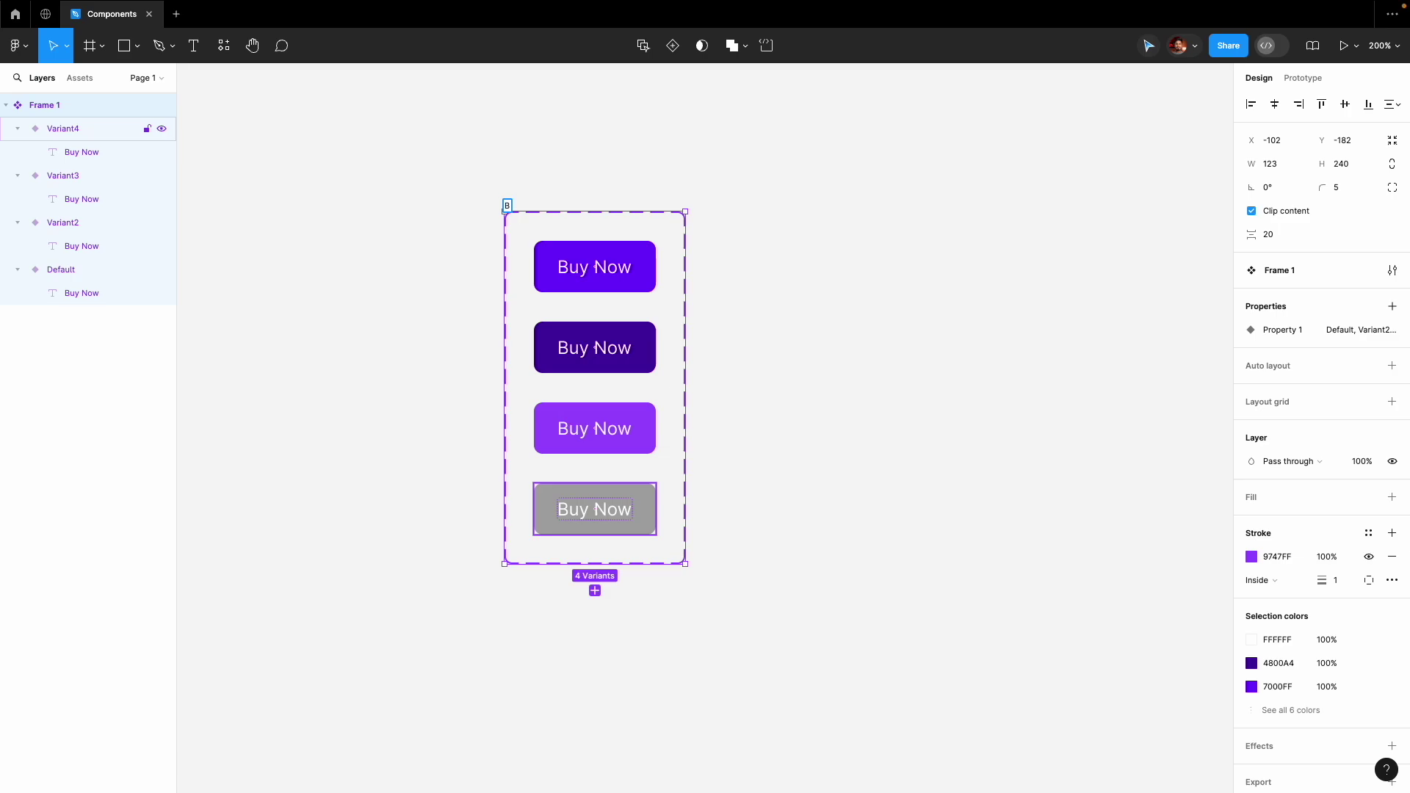
{"action": "type", "text": "utton"}
{"action": "left_click", "coordinate": [548, 125]}
Rename the Button component's variant property to "State", starting from the default variant.
{"action": "left_click", "coordinate": [595, 267]}
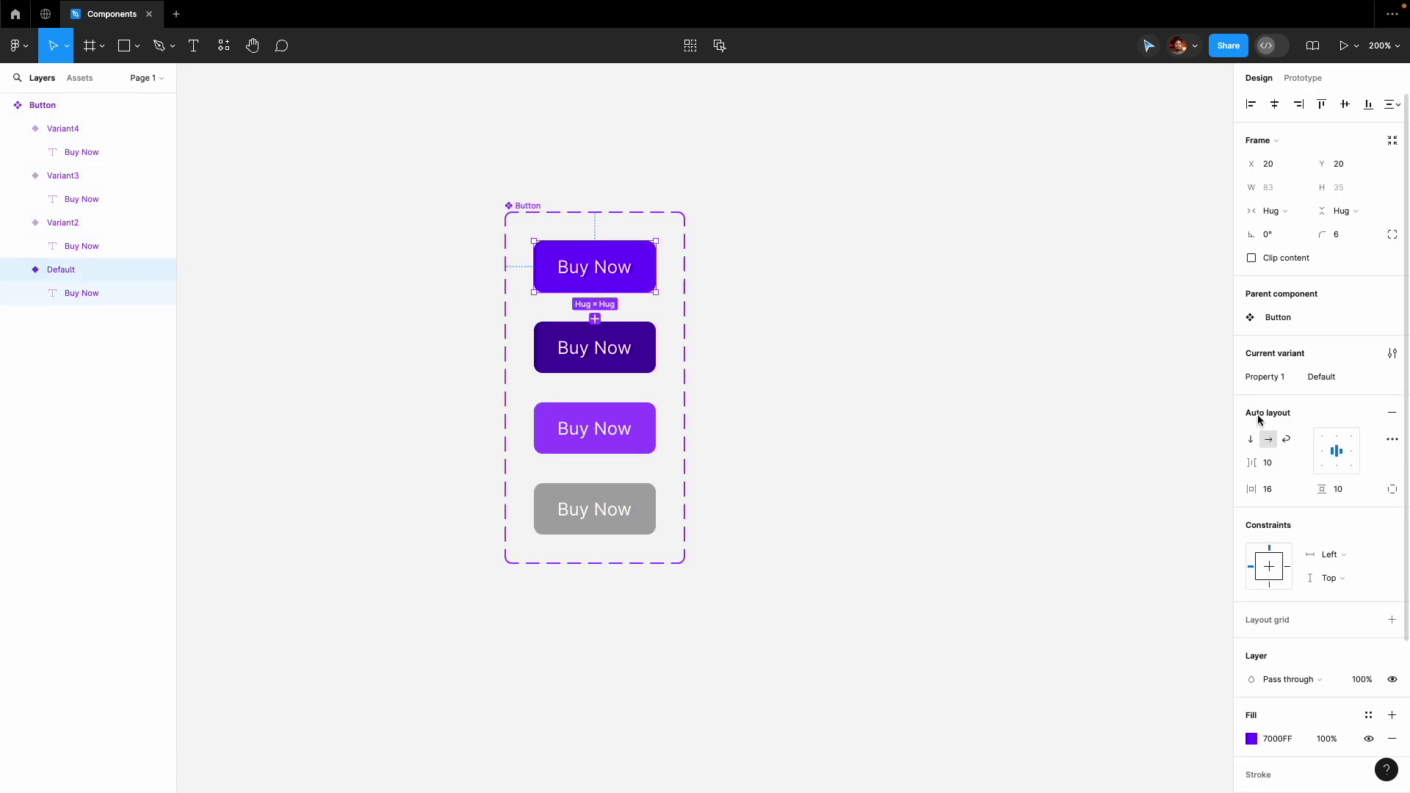
{"action": "left_click", "coordinate": [894, 349]}
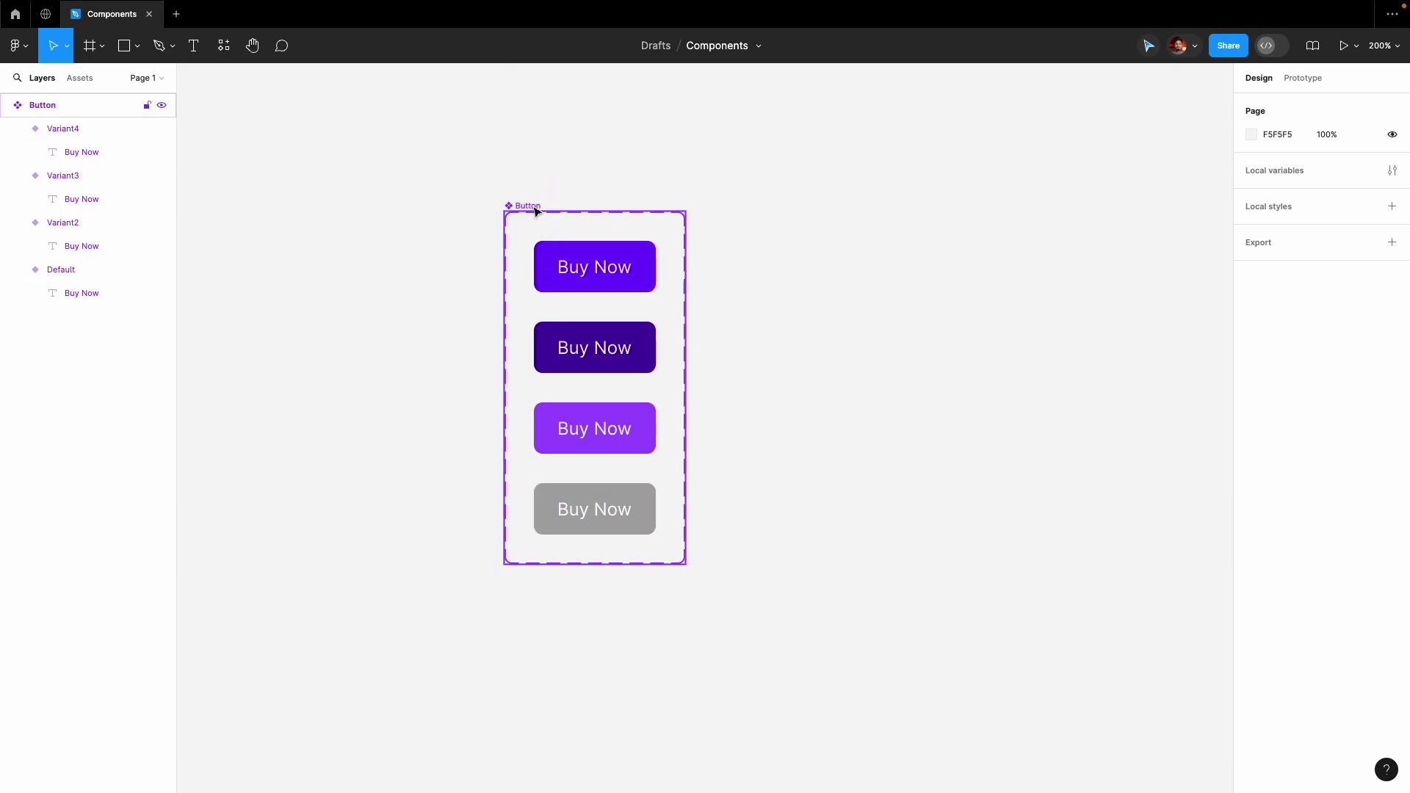
{"action": "left_click", "coordinate": [650, 277]}
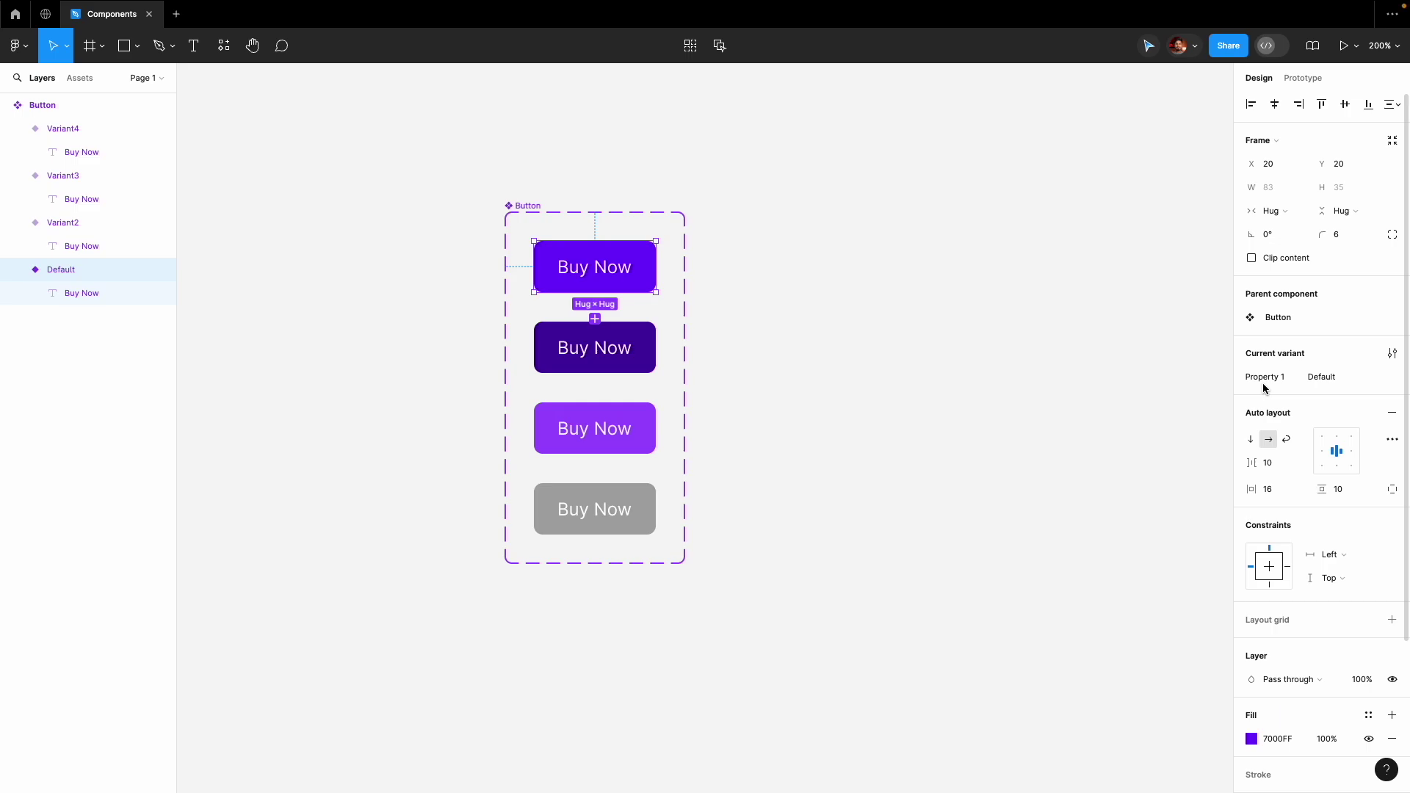
{"action": "left_click", "coordinate": [989, 306]}
{"action": "left_click", "coordinate": [527, 207]}
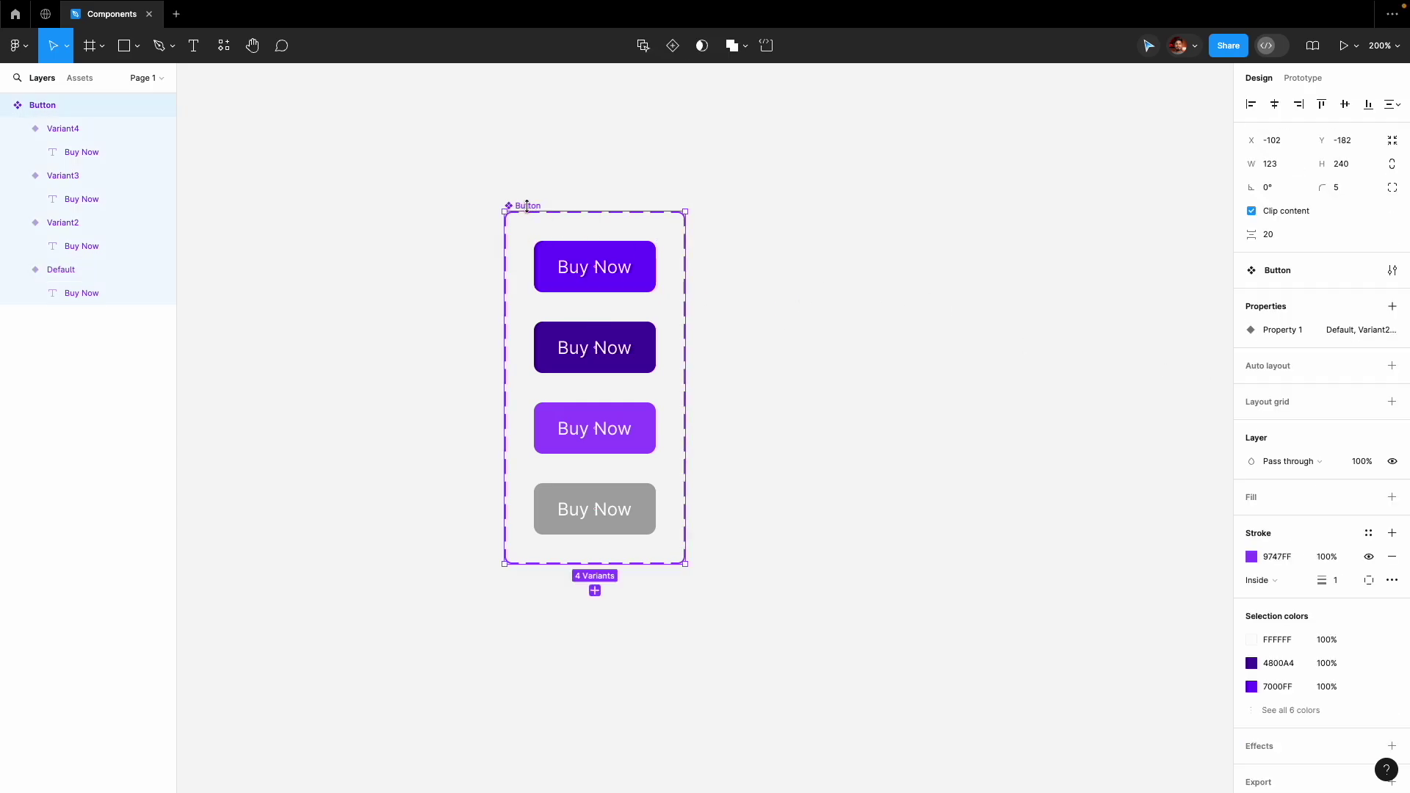
{"action": "left_click", "coordinate": [595, 267]}
{"action": "double_click", "coordinate": [1275, 379]}
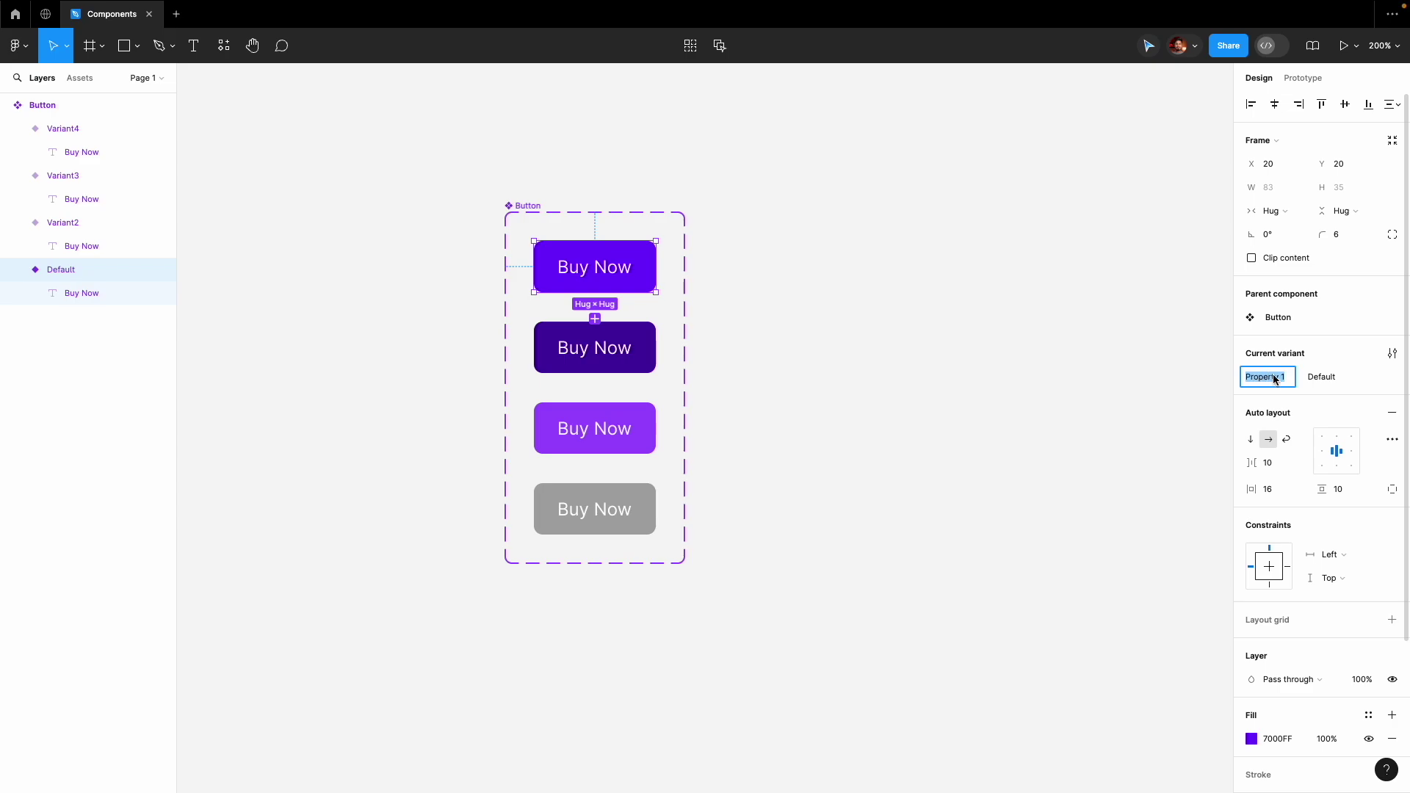
{"action": "type", "text": "State"}
{"action": "left_click", "coordinate": [560, 314]}
Keep the first button's state as Default and set the dark purple variant's state to "Pressed".
{"action": "left_click", "coordinate": [650, 251]}
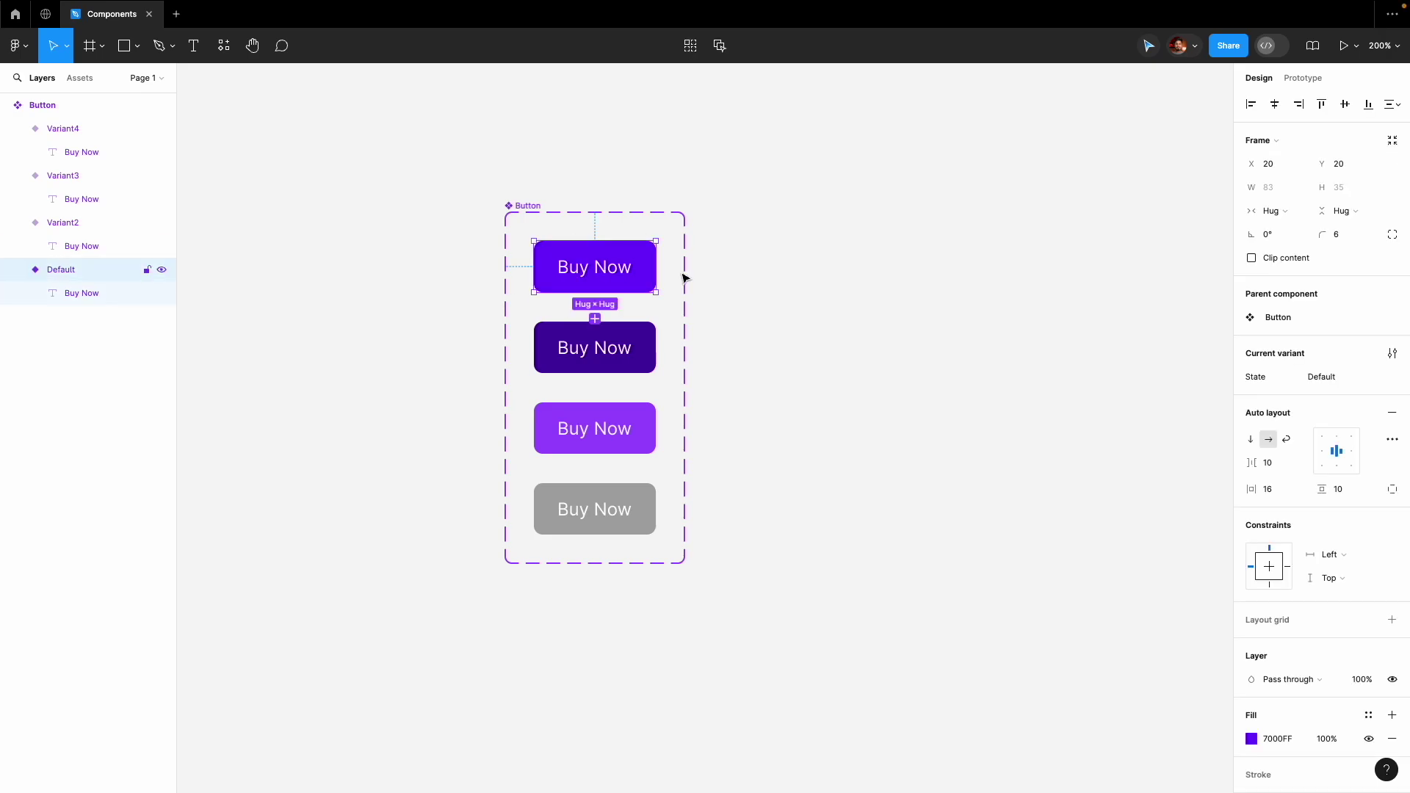
{"action": "left_click", "coordinate": [1334, 381]}
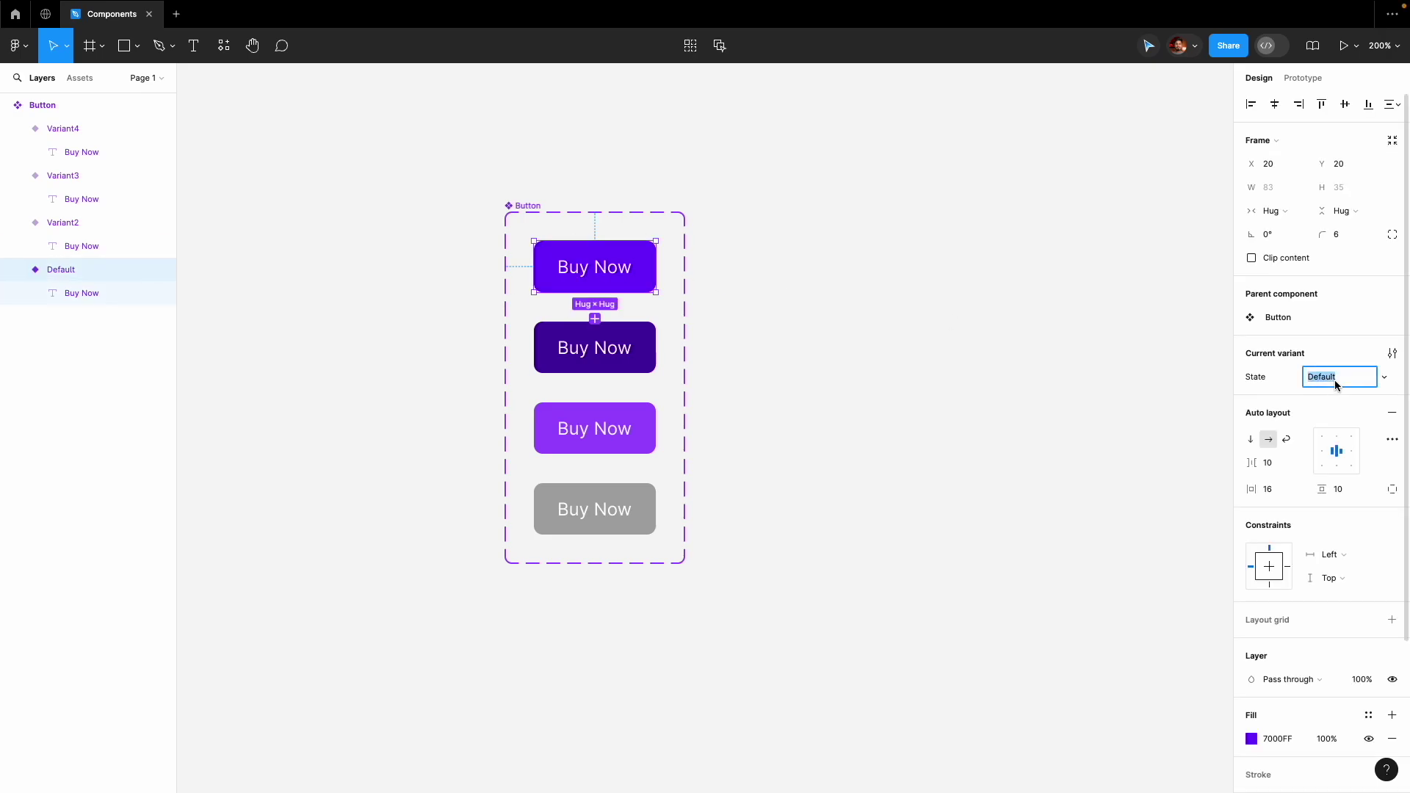
{"action": "left_click", "coordinate": [642, 371]}
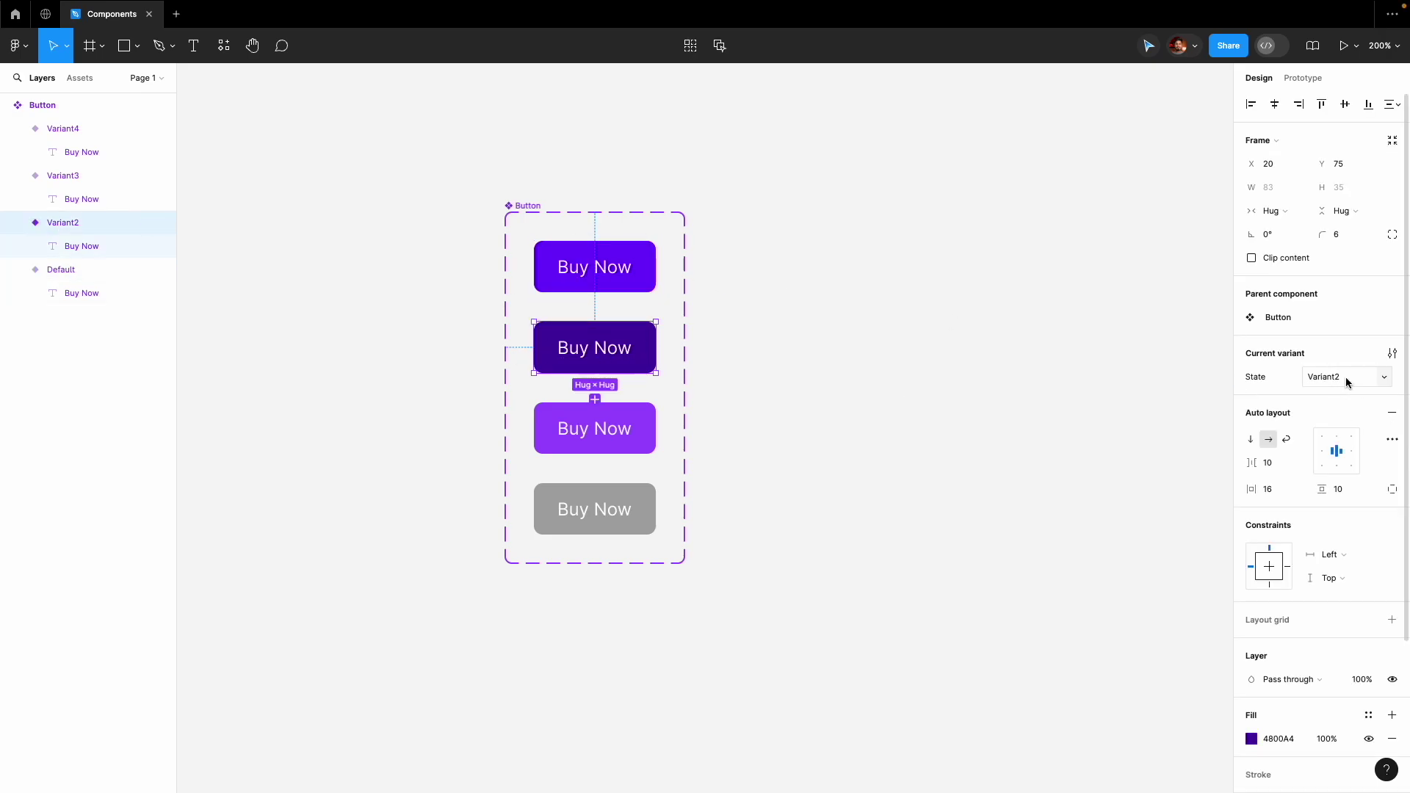
{"action": "type", "text": "Pressed"}
Set the light purple variant's state to "Hover".
{"action": "left_click", "coordinate": [597, 438]}
{"action": "left_click", "coordinate": [1322, 383]}
{"action": "type", "text": "Hov"}
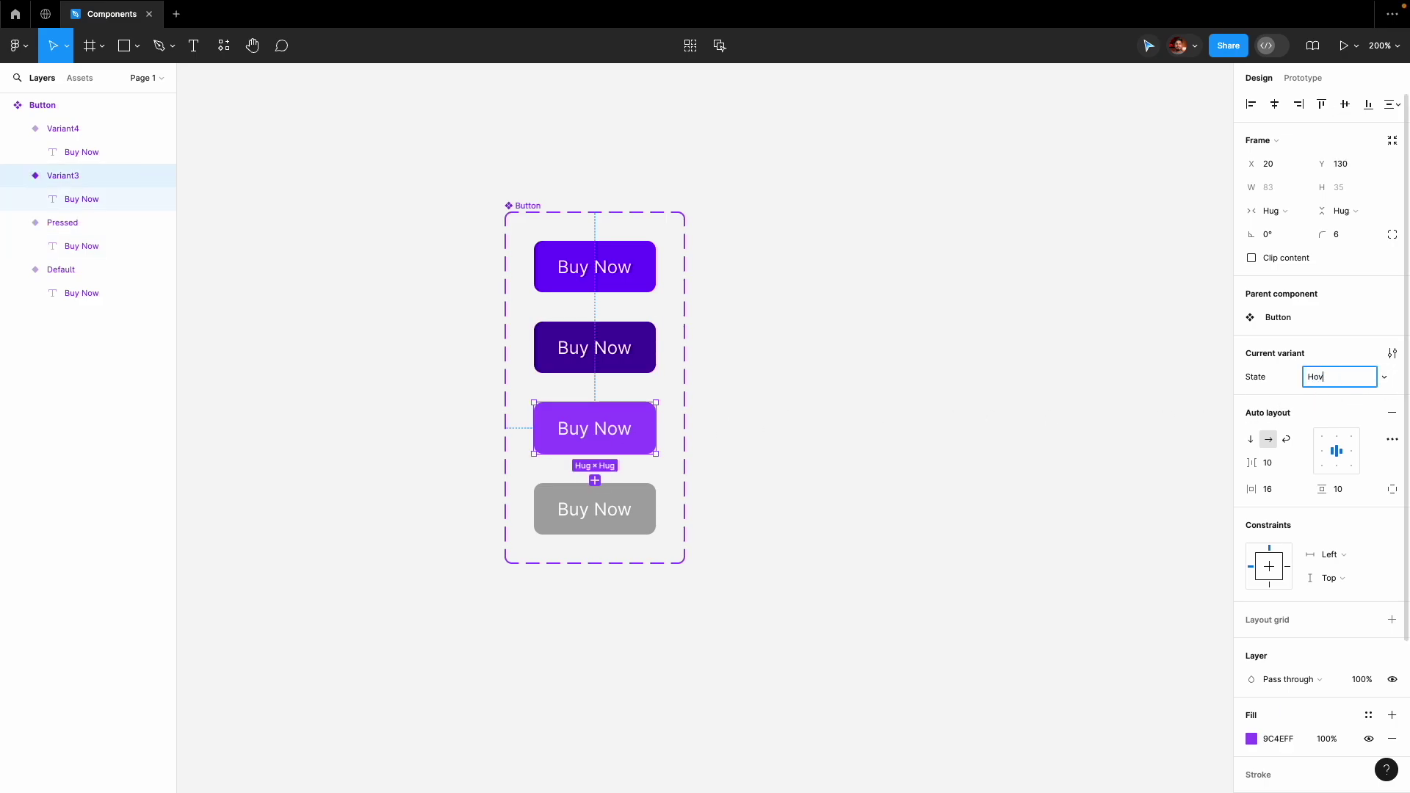
{"action": "type", "text": "er"}
Set the grey variant's state to "Disabled".
{"action": "left_click", "coordinate": [592, 522]}
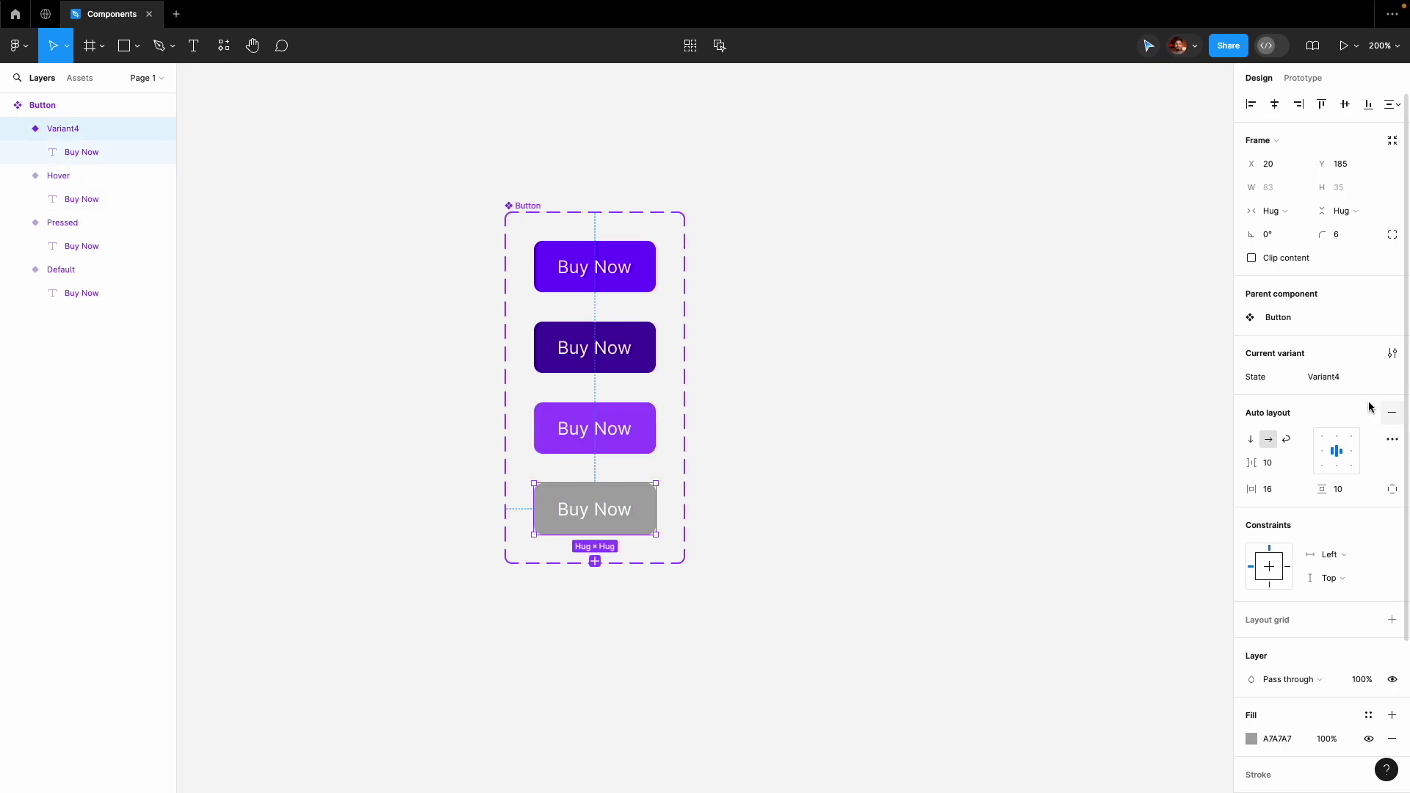
{"action": "left_click", "coordinate": [1315, 386]}
{"action": "type", "text": "Disabled"}
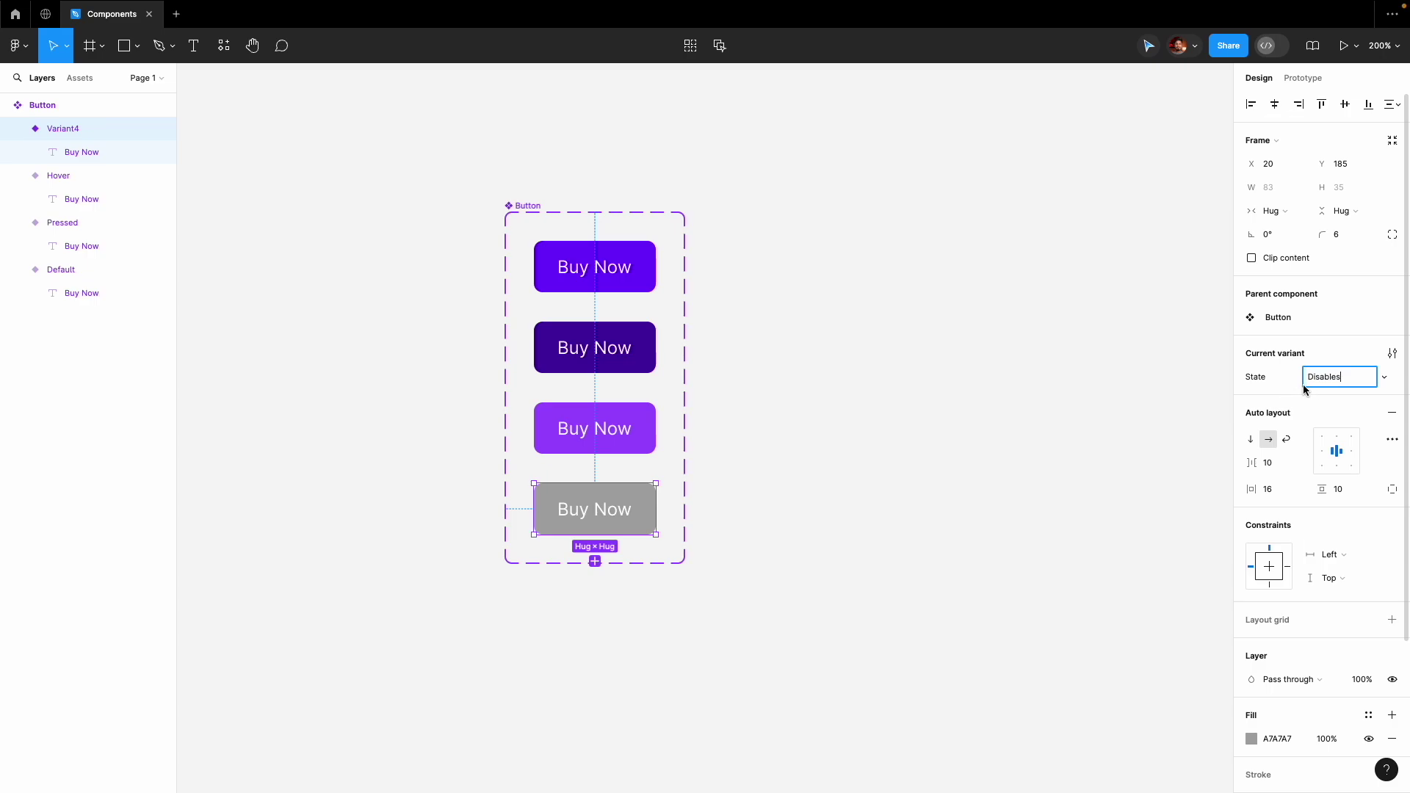
{"action": "left_click", "coordinate": [787, 362]}
Place an instance of the local Button component on the empty canvas to the right of the component set.
{"action": "scroll", "coordinate": [787, 362], "scroll_direction": "left", "scroll_amount": 3}
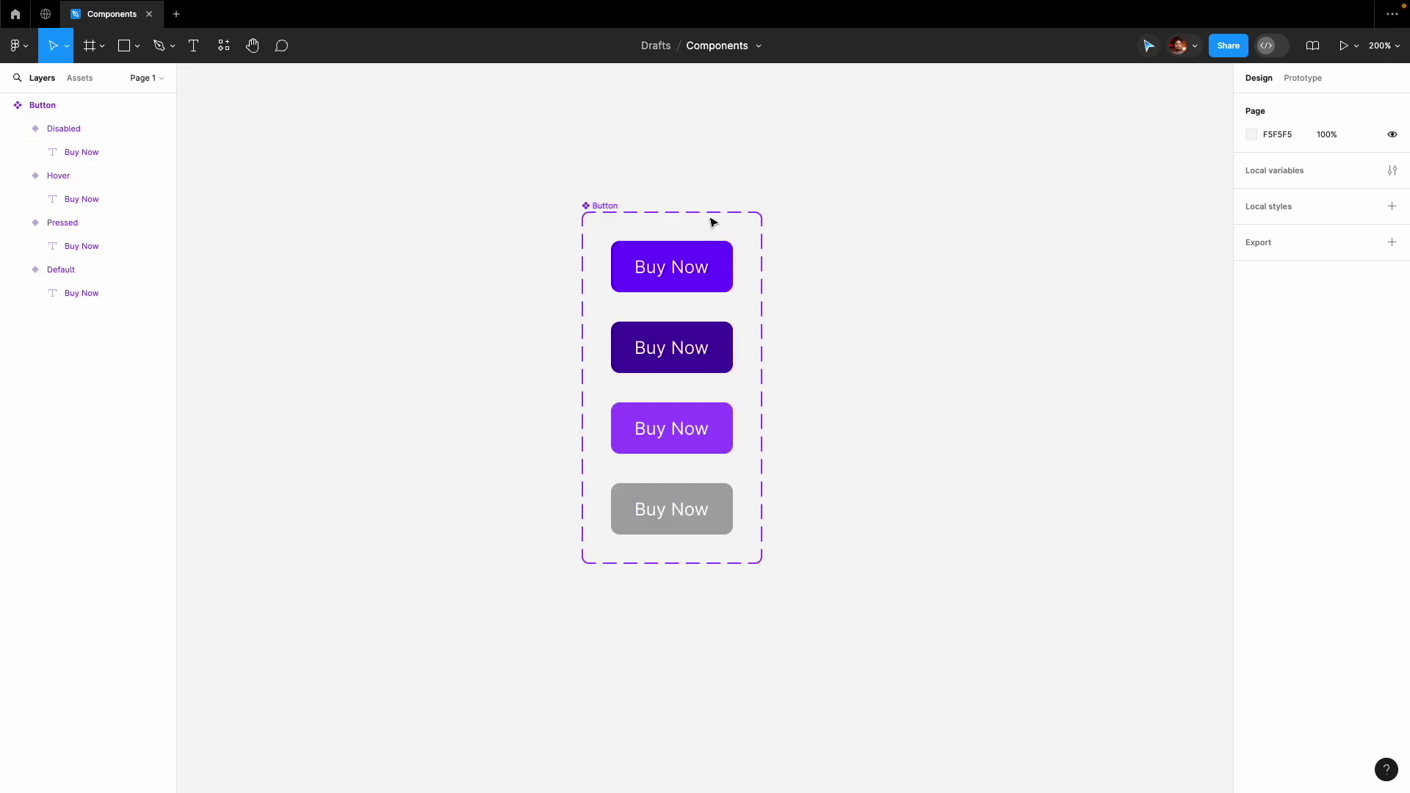
{"action": "scroll", "coordinate": [599, 202], "scroll_direction": "right", "scroll_amount": 2}
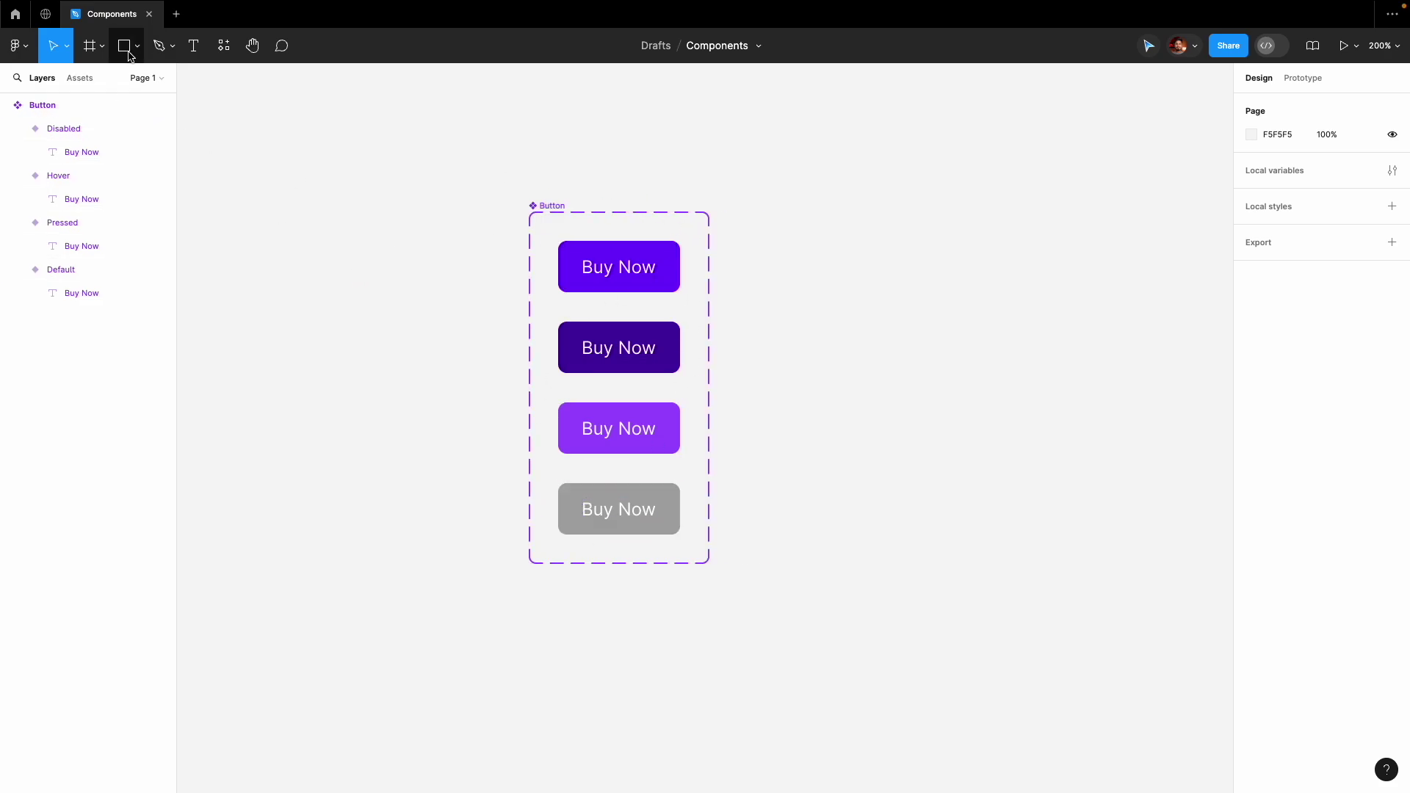
{"action": "left_click", "coordinate": [85, 78]}
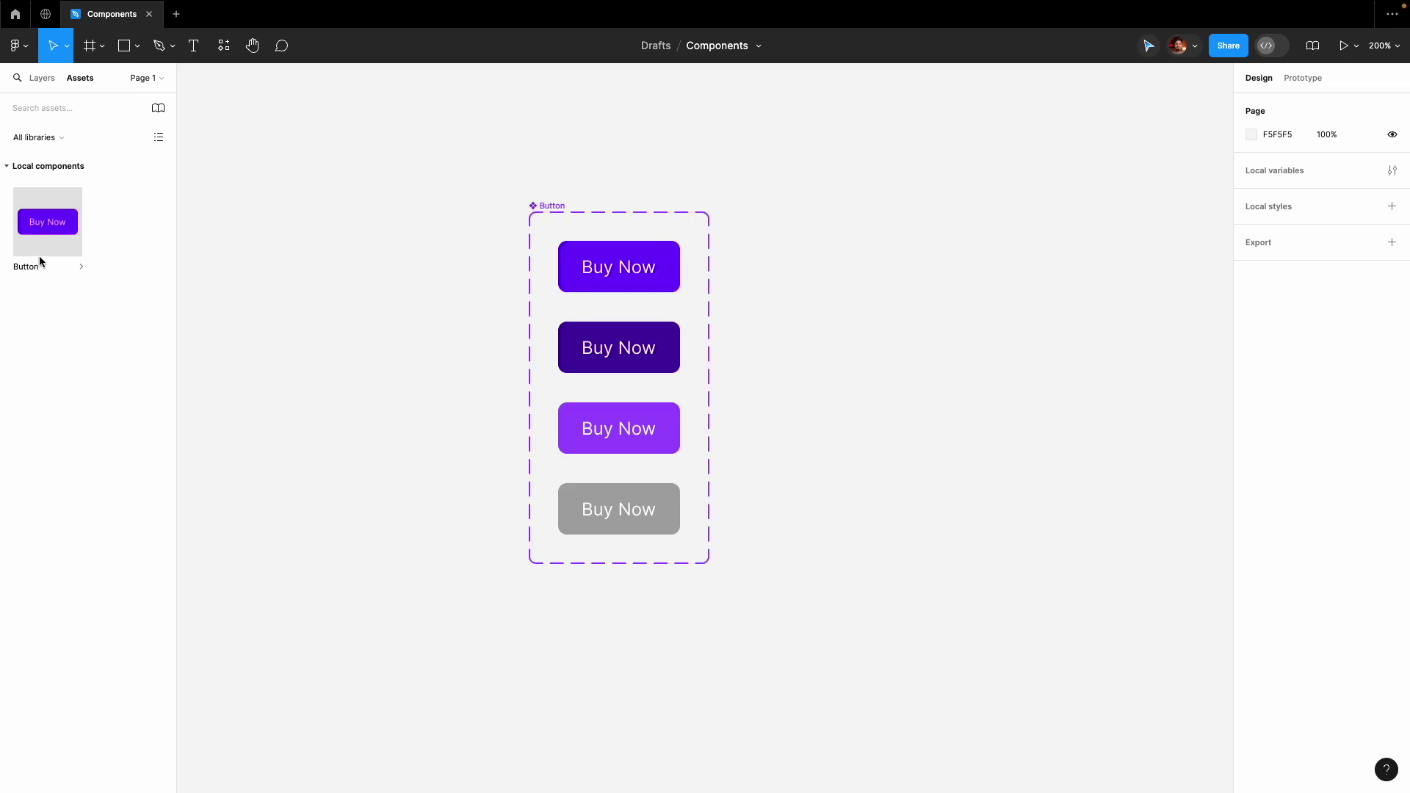
{"action": "left_click_drag", "start_coordinate": [47, 235], "coordinate": [970, 371]}
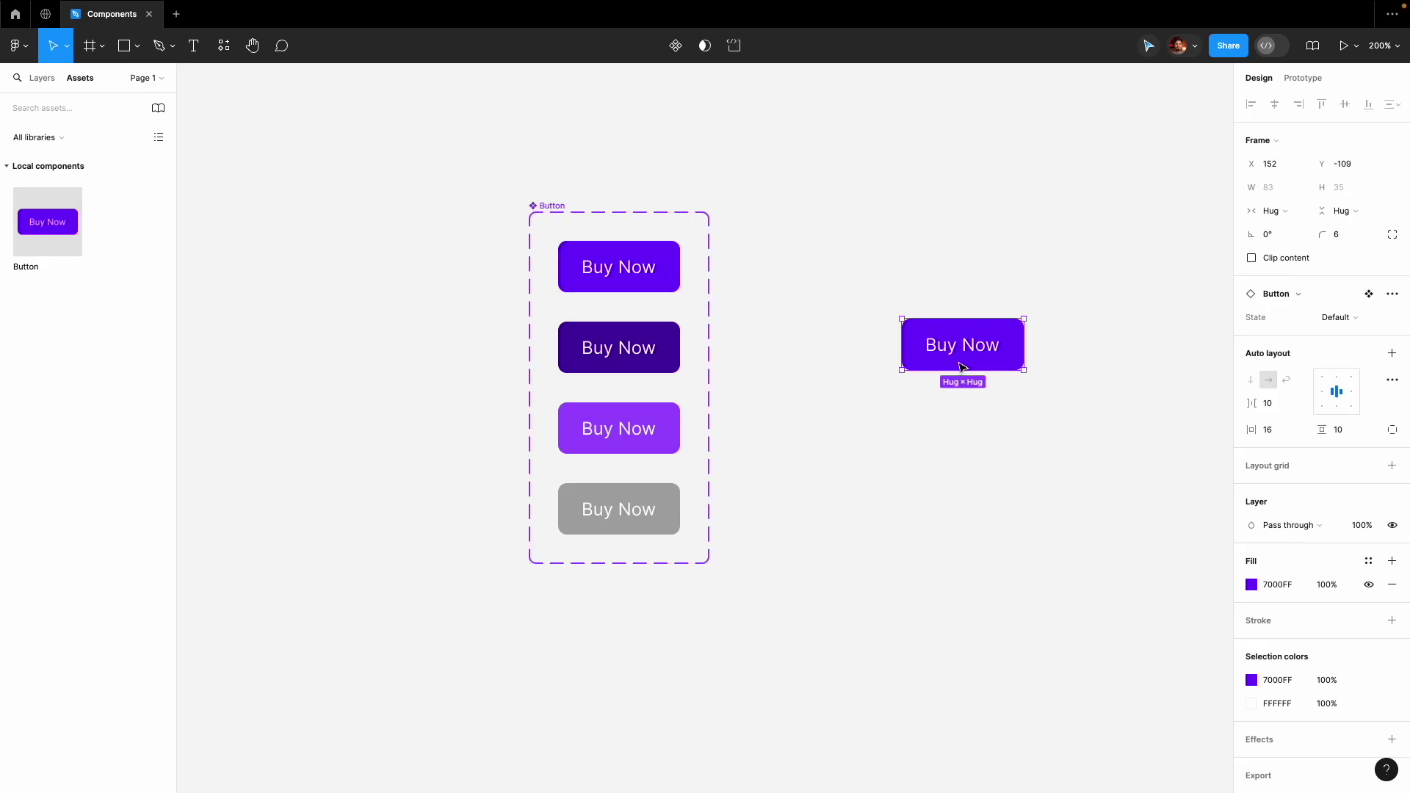
Switch the placed button instance's state to Pressed and after that to Hover.
{"action": "scroll", "coordinate": [989, 385], "scroll_direction": "right", "scroll_amount": 2}
{"action": "scroll", "coordinate": [989, 385], "scroll_direction": "right", "scroll_amount": 4}
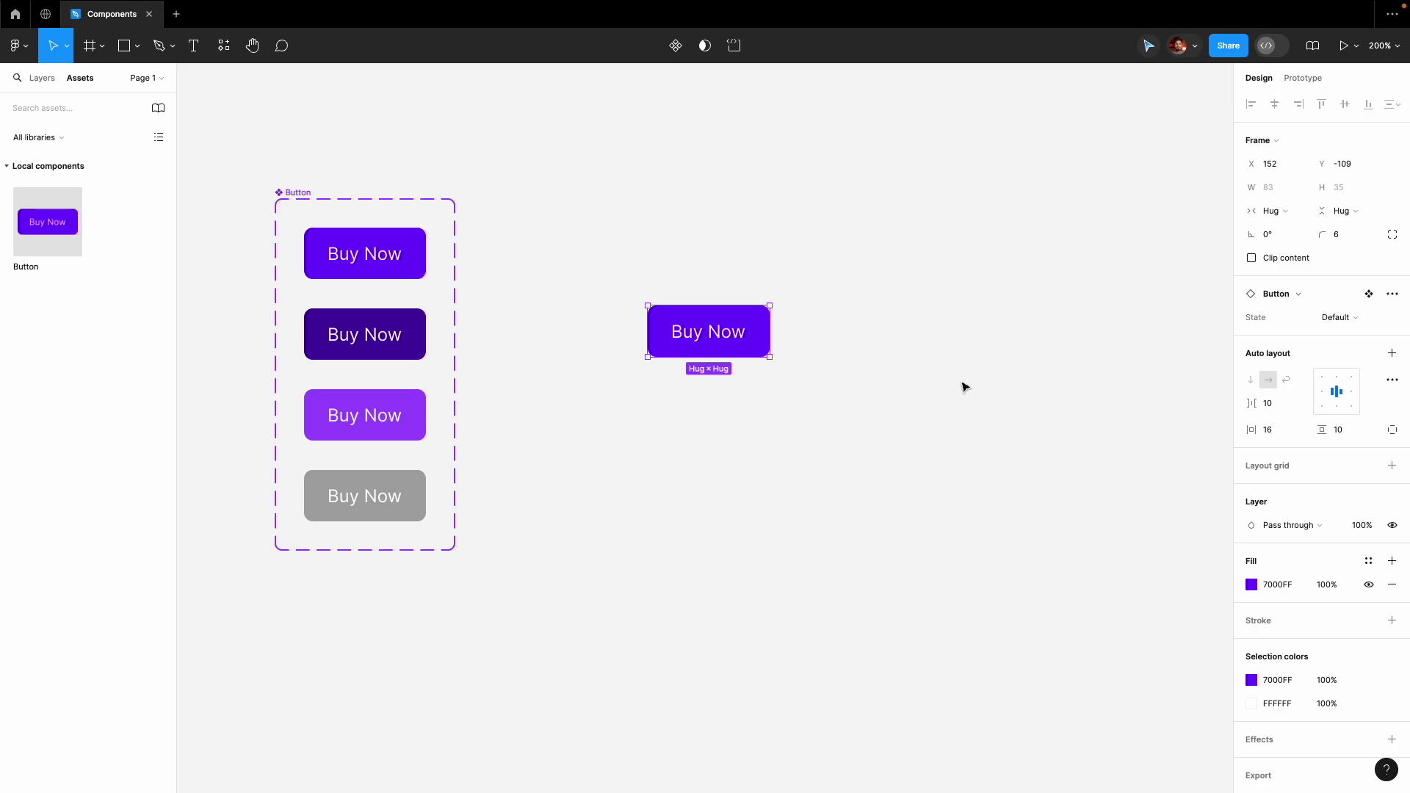
{"action": "scroll", "coordinate": [964, 387], "scroll_direction": "up", "scroll_amount": 5}
{"action": "scroll", "coordinate": [963, 390], "scroll_direction": "up", "scroll_amount": 3}
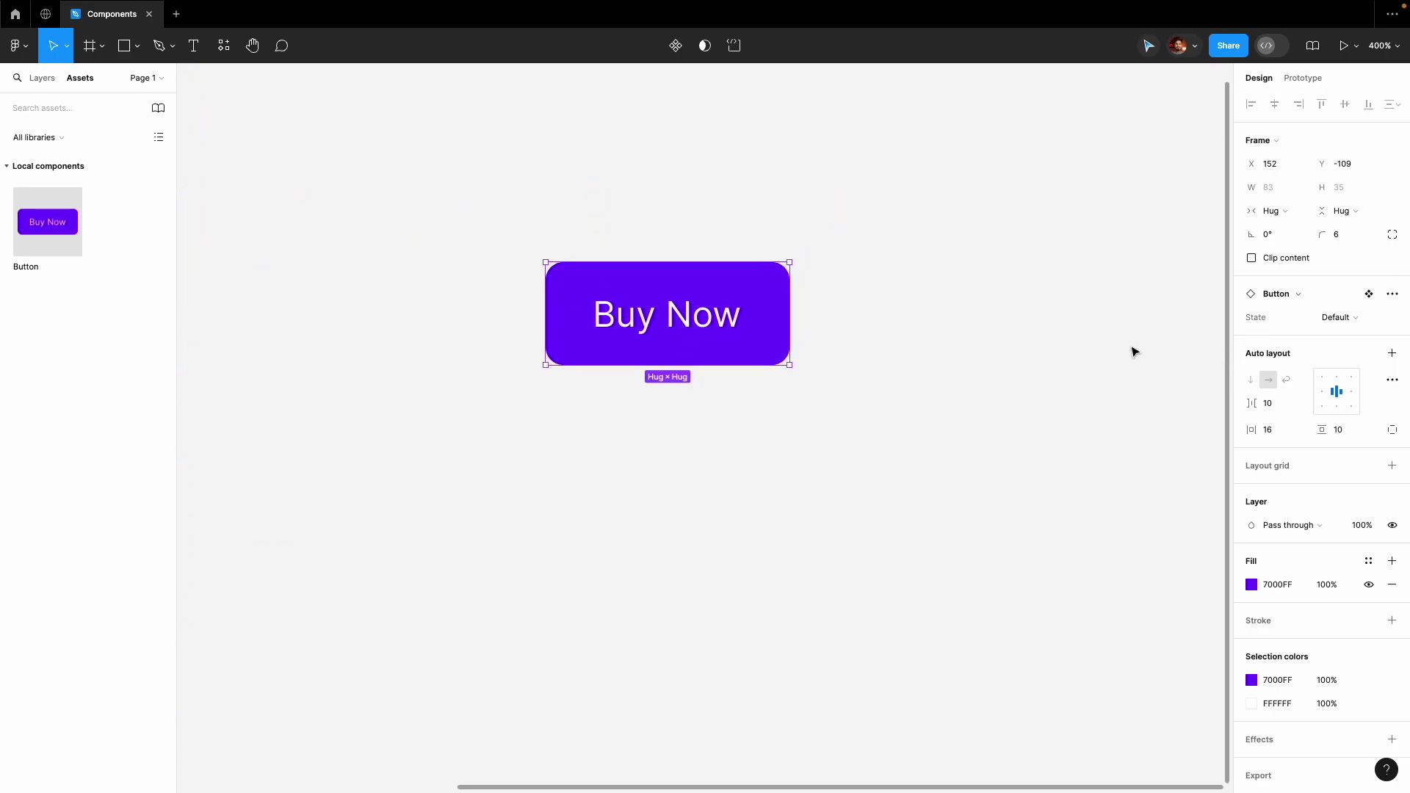
{"action": "left_click", "coordinate": [1337, 319]}
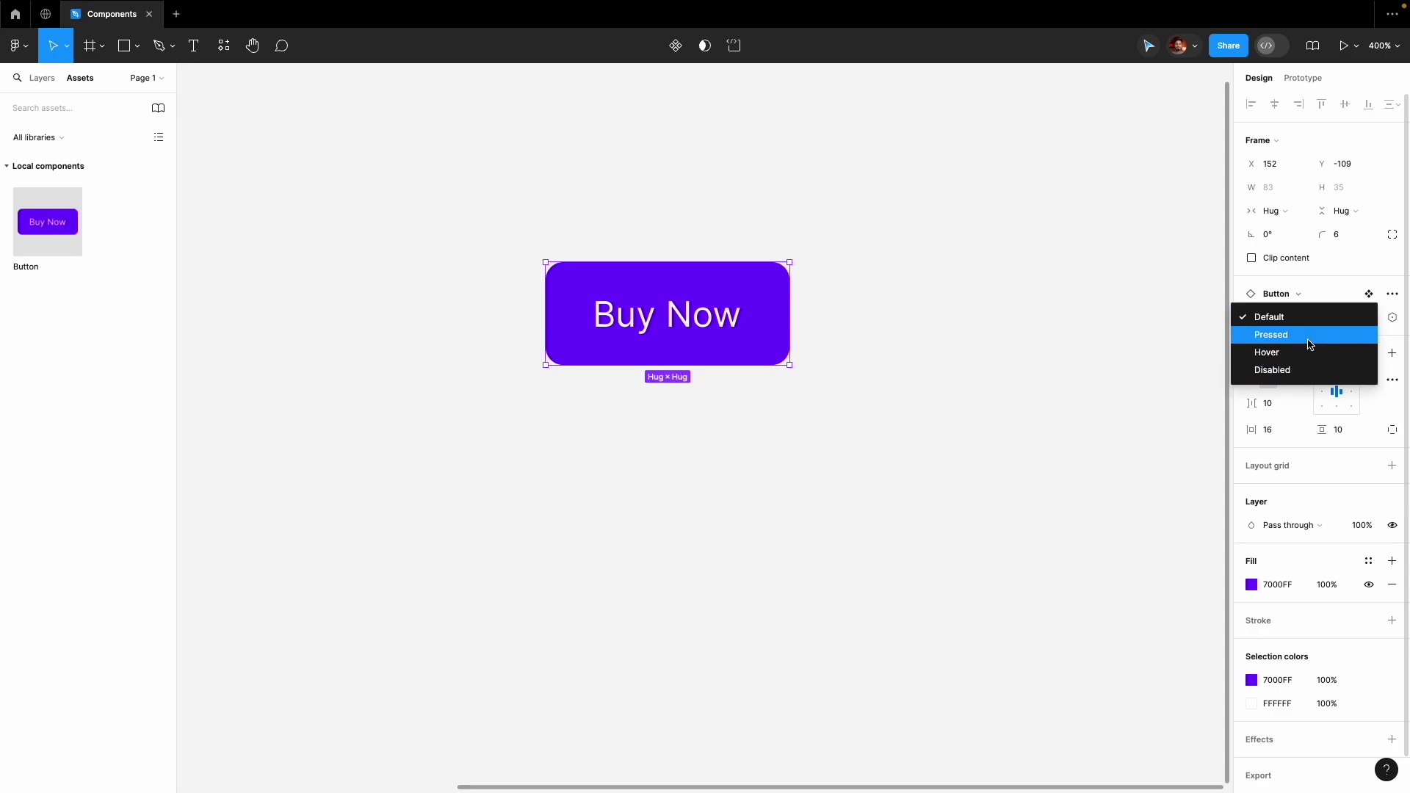
{"action": "left_click", "coordinate": [1308, 340]}
{"action": "left_click", "coordinate": [1357, 323]}
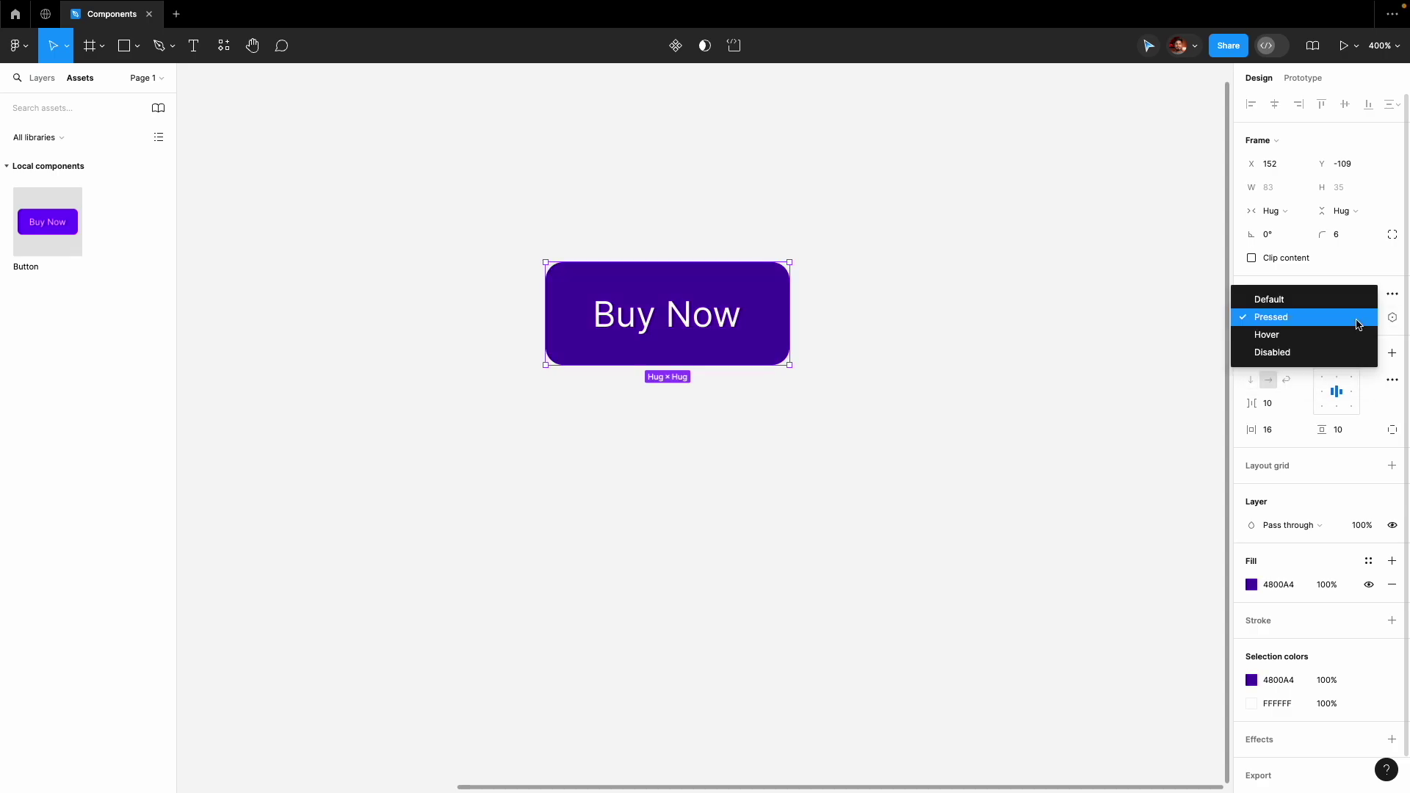
{"action": "left_click", "coordinate": [1268, 335]}
Switch the placed button instance's state to Disabled and back to Default, and deselect it.
{"action": "left_click", "coordinate": [1336, 317]}
{"action": "left_click", "coordinate": [1332, 335]}
{"action": "left_click", "coordinate": [1341, 317]}
{"action": "left_click", "coordinate": [1333, 267]}
{"action": "key", "text": "Escape"}
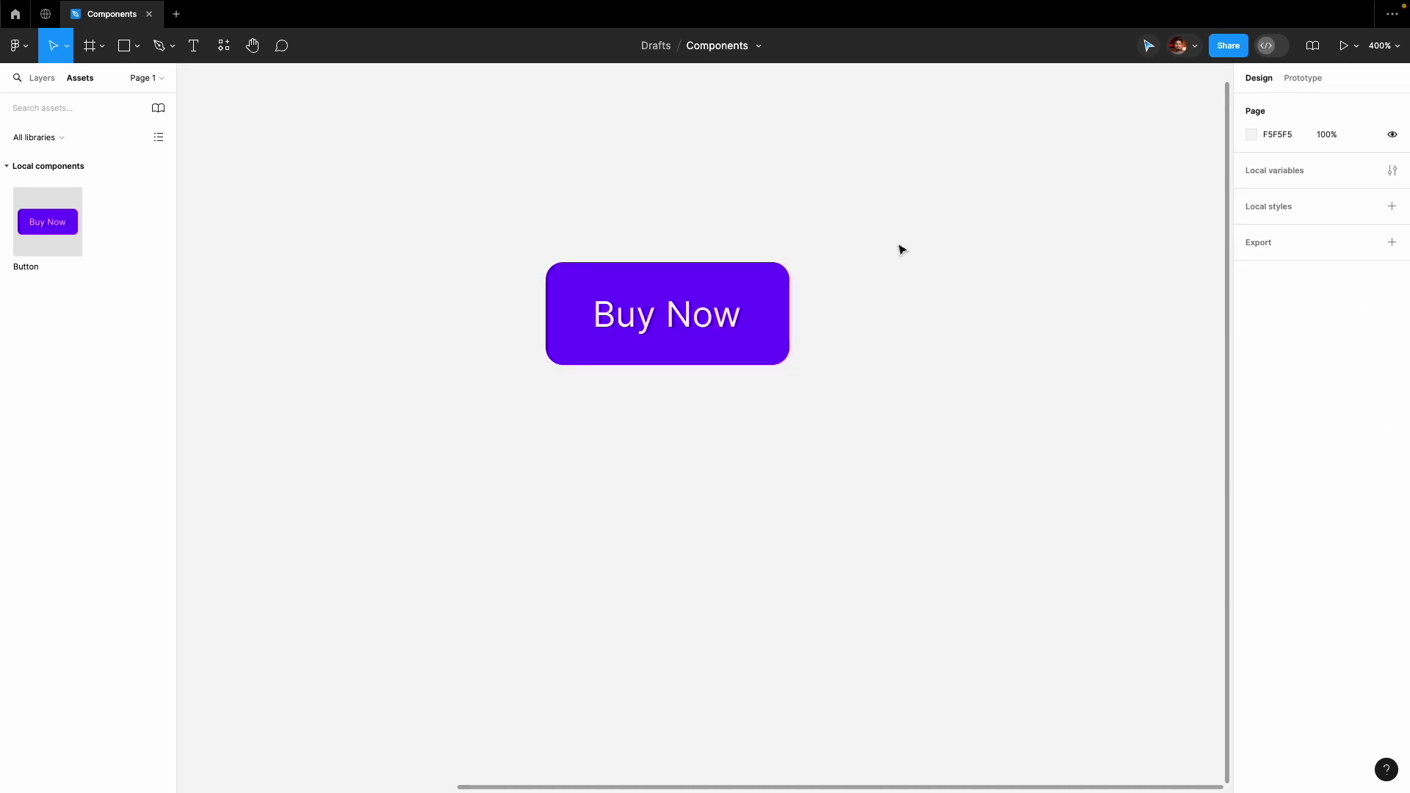
Launch the IconScout plugin from the recently used plugins.
{"action": "key", "text": "shift+0"}
{"action": "scroll", "coordinate": [902, 250], "scroll_direction": "left", "scroll_amount": 3}
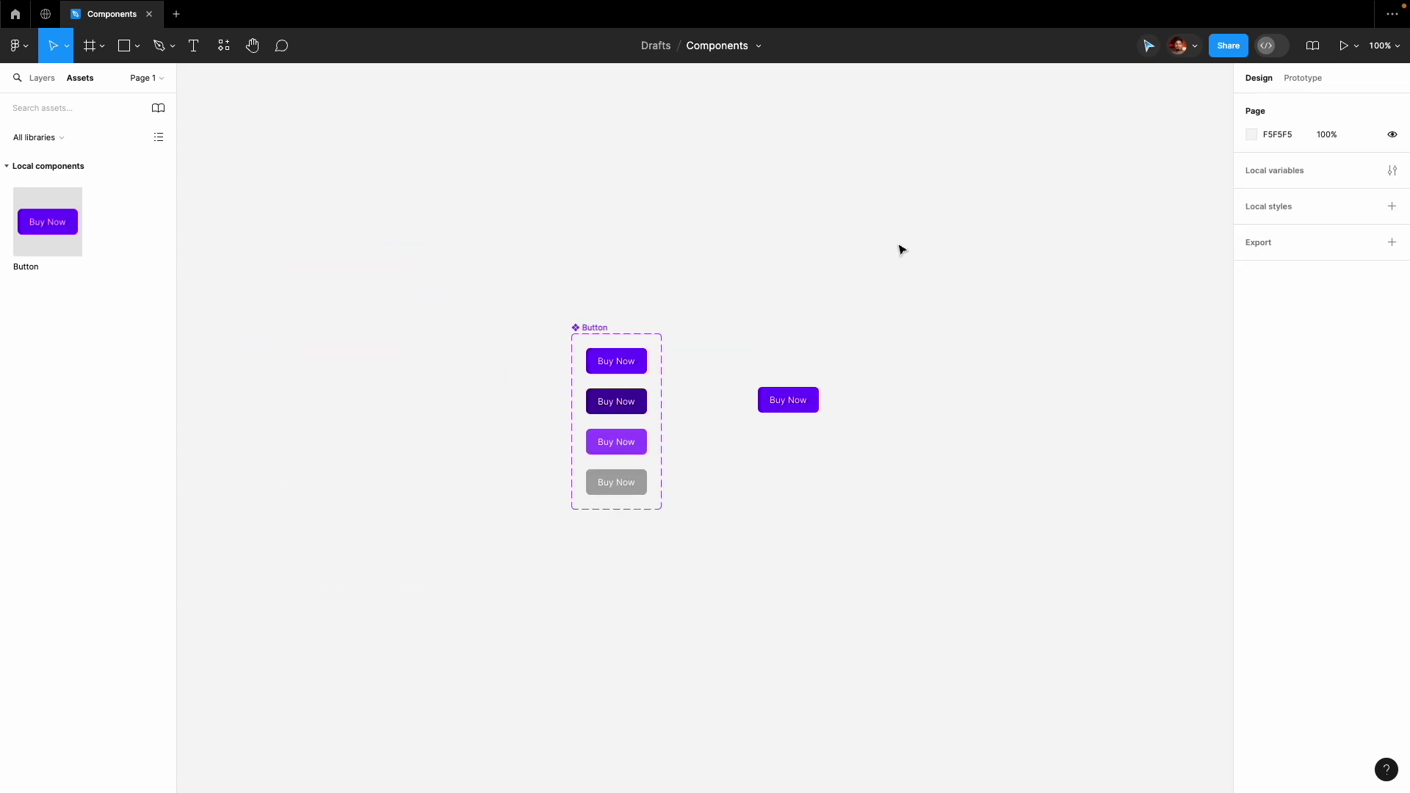
{"action": "key", "text": "ctrl+plus"}
{"action": "key", "text": "ctrl+plus"}
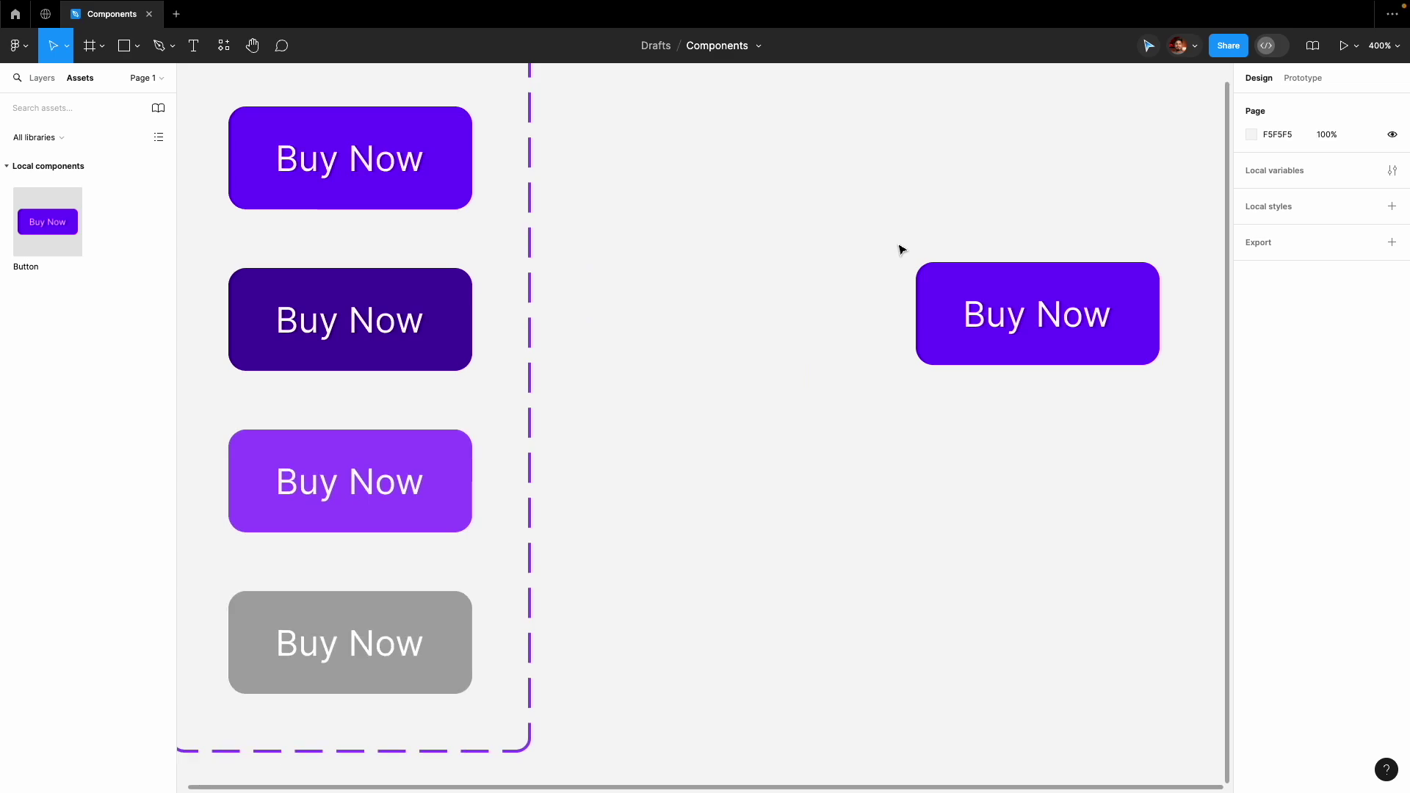
{"action": "key", "text": "ctrl+minus"}
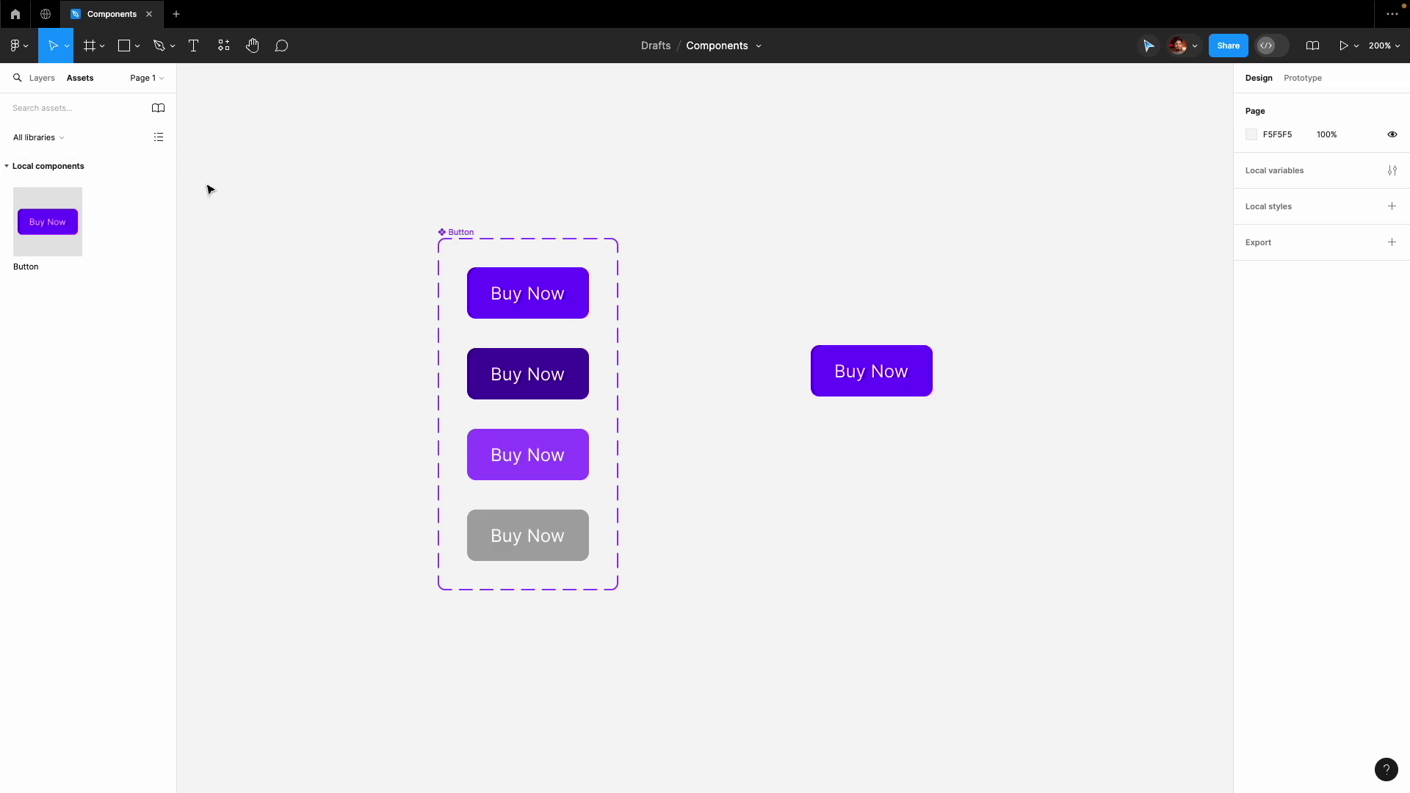
{"action": "left_click", "coordinate": [220, 46]}
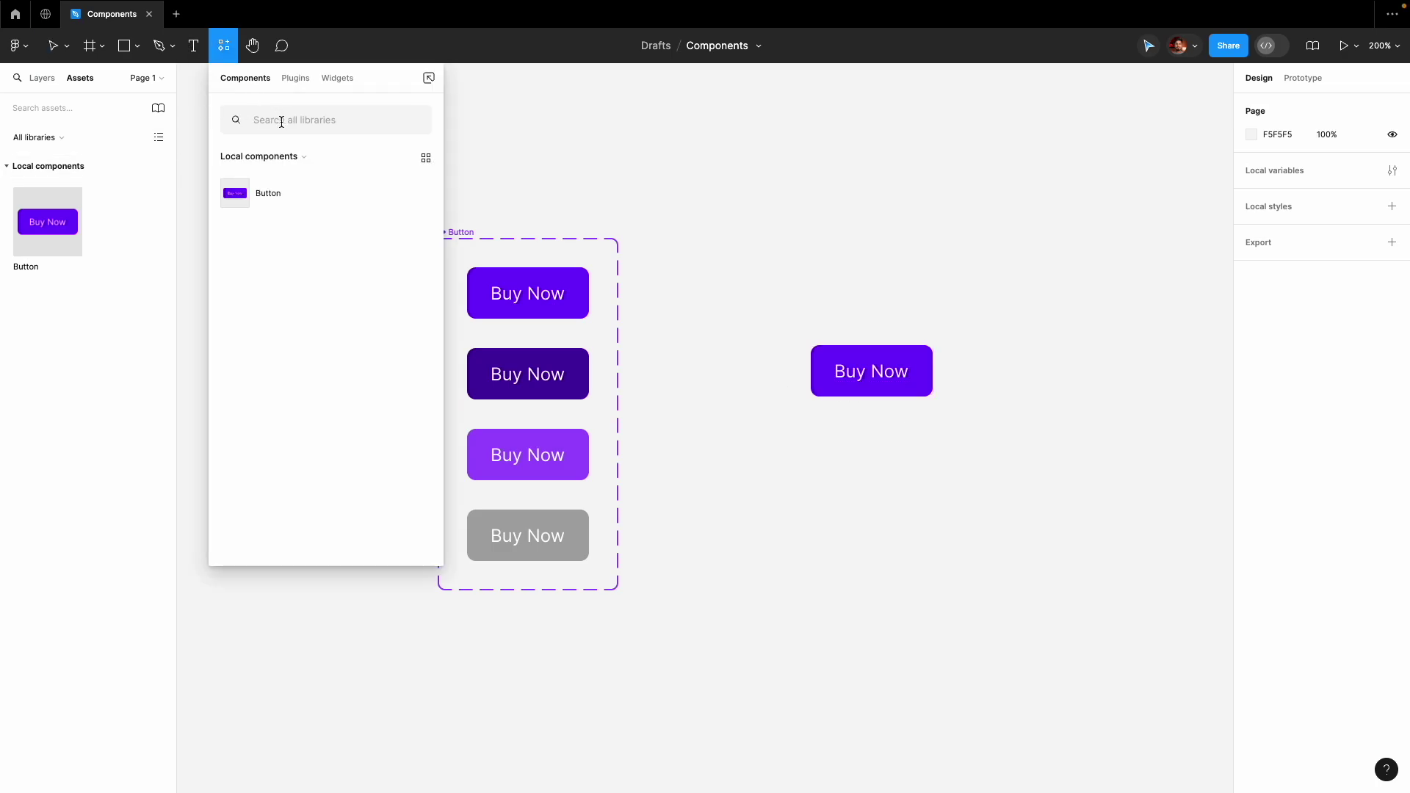
{"action": "left_click", "coordinate": [296, 78]}
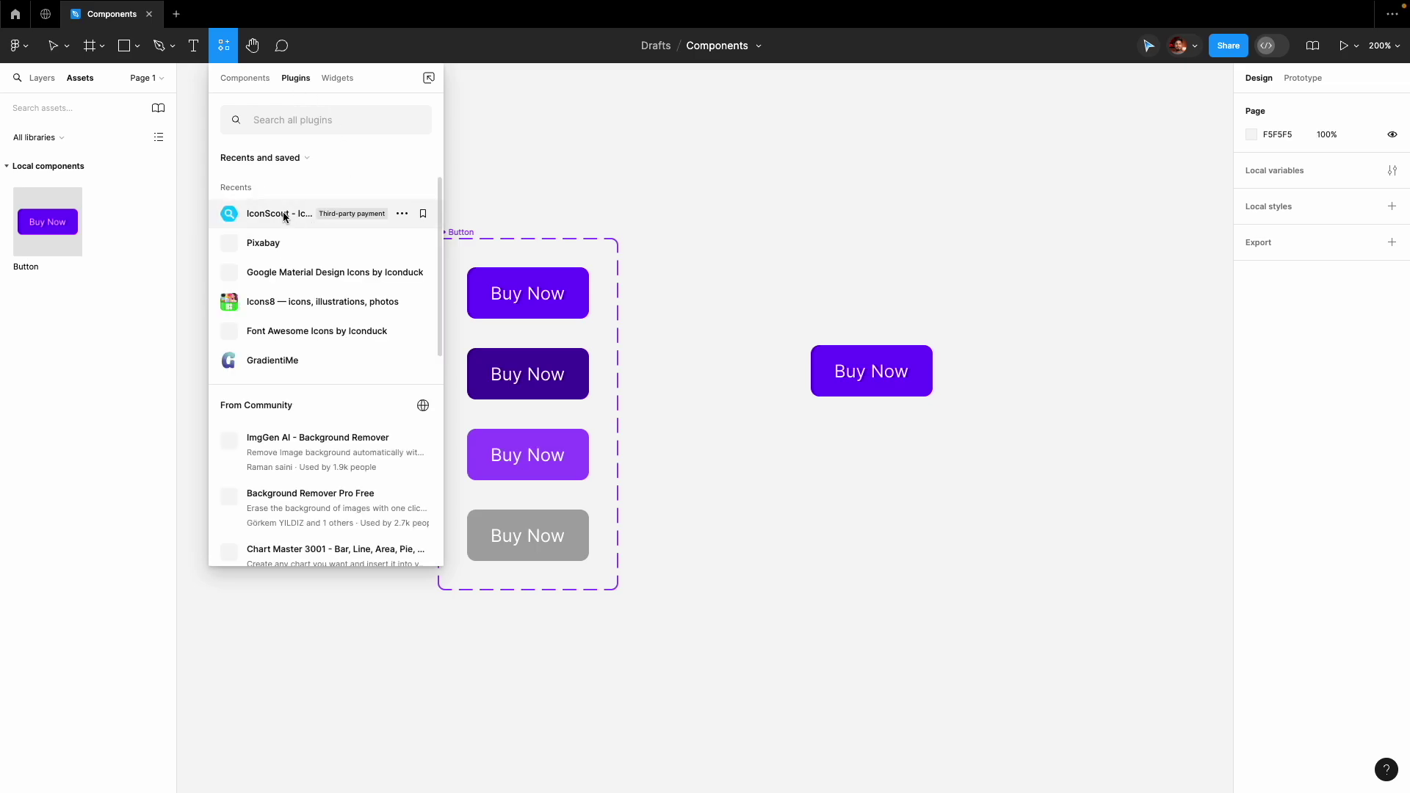
{"action": "key", "text": "Escape"}
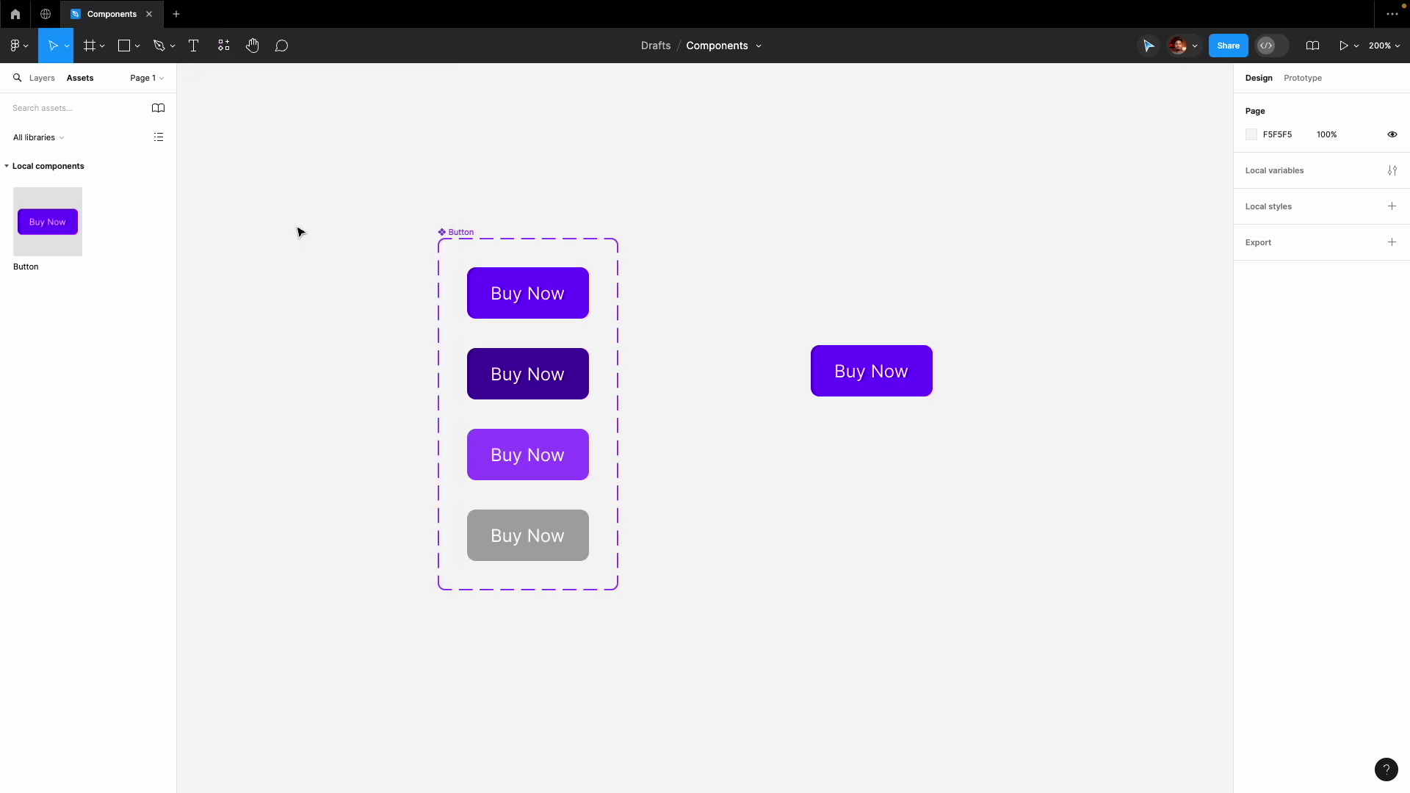
Search the icons for "cart" and add the outlined shopping bag icon to the canvas beside the component set.
{"action": "left_click", "coordinate": [833, 179]}
{"action": "type", "text": "home"}
{"action": "double_click", "coordinate": [839, 182]}
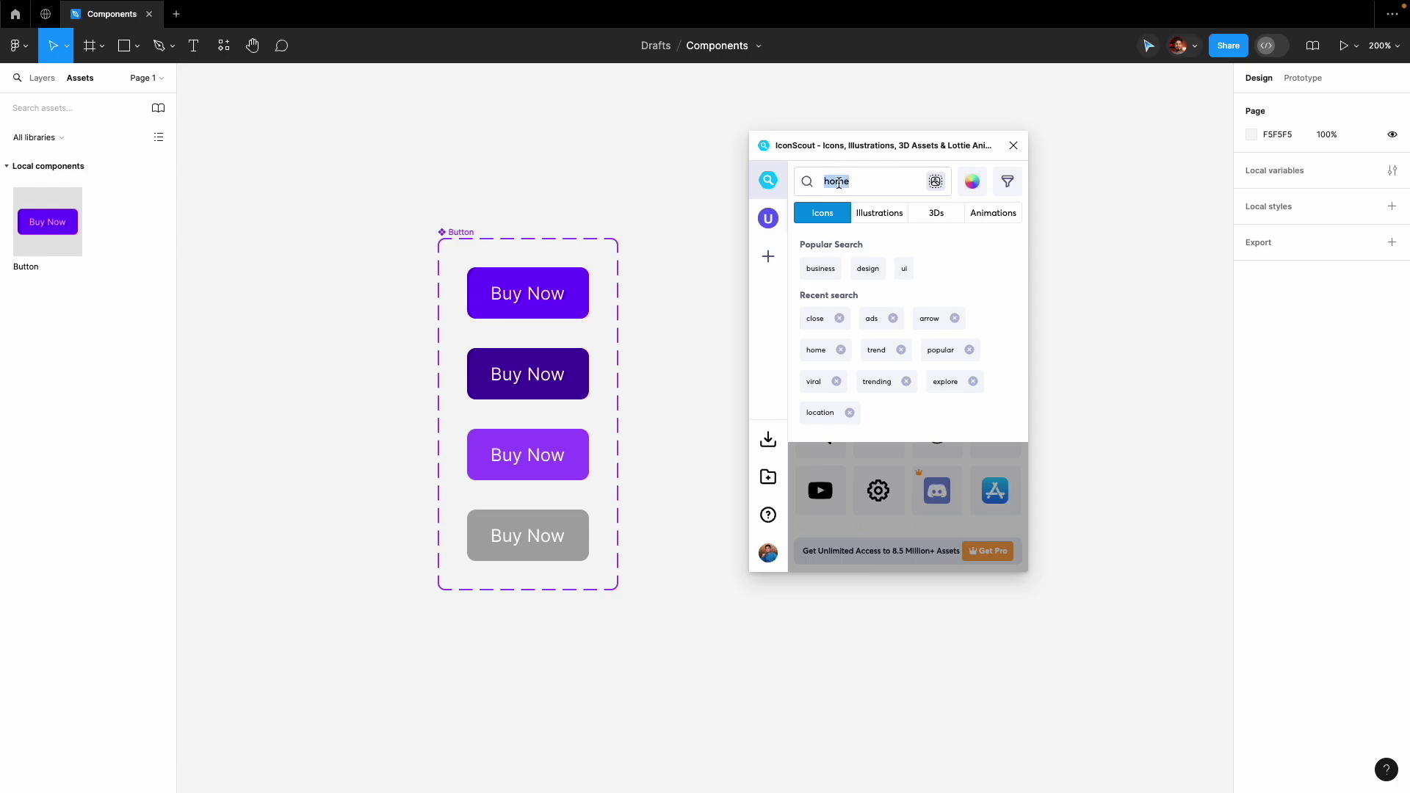
{"action": "type", "text": "cart"}
{"action": "key", "text": "Return"}
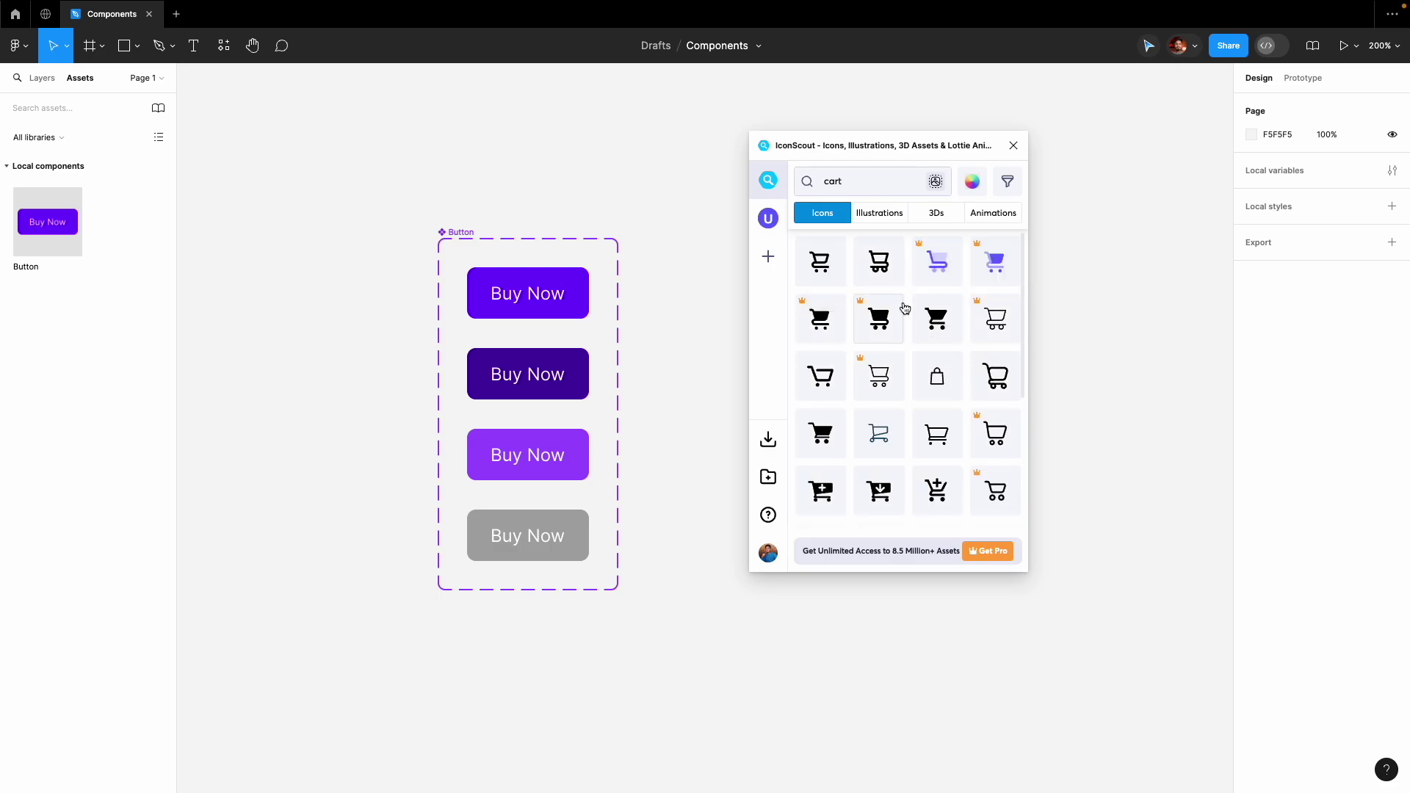
{"action": "left_click_drag", "start_coordinate": [937, 375], "coordinate": [336, 395]}
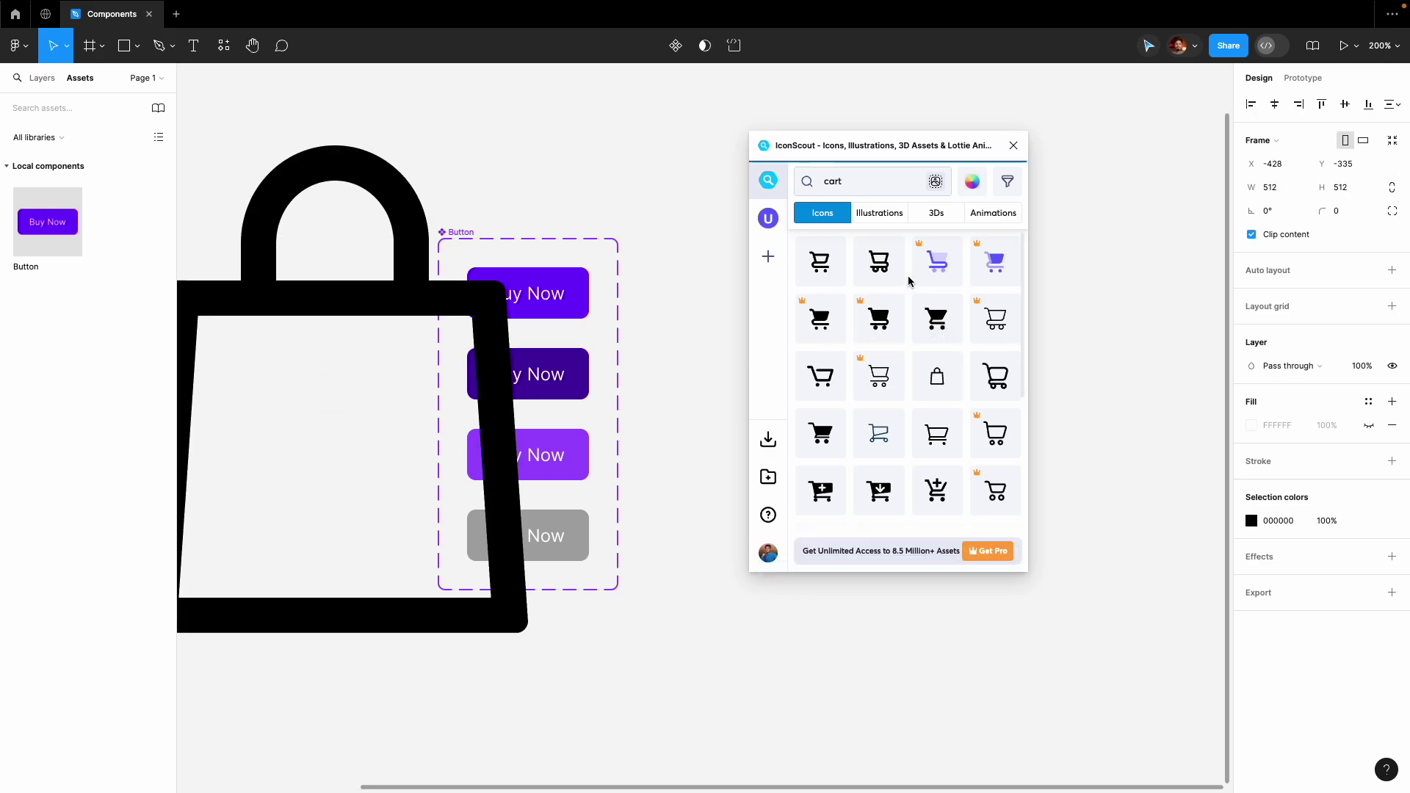
Search the icons for "home", add the outlined house icon to the canvas and close the plugin.
{"action": "double_click", "coordinate": [848, 180]}
{"action": "type", "text": "home"}
{"action": "key", "text": "Return"}
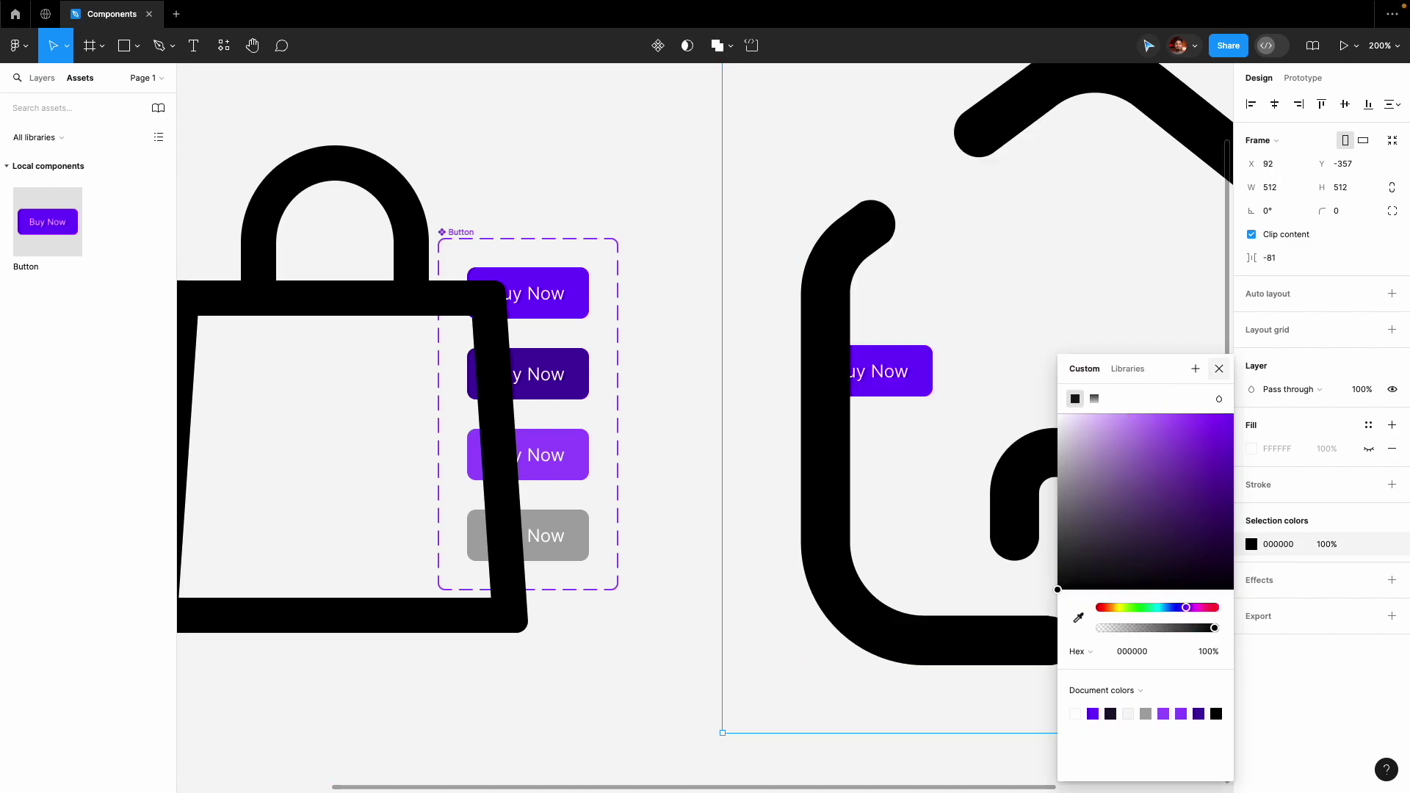
{"action": "left_click", "coordinate": [750, 307]}
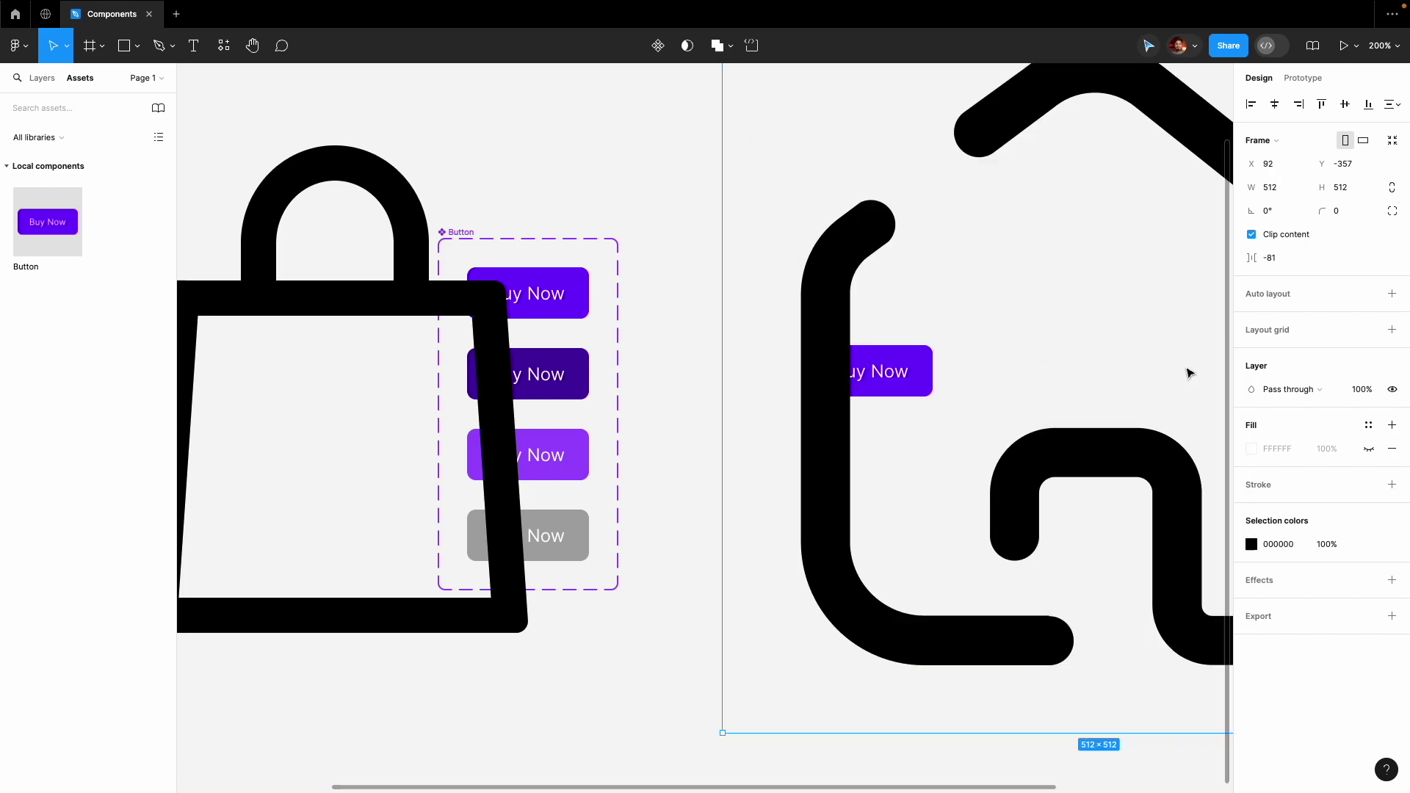
Scale the Cart and home icon frames together to 18 × 18 with proportions constrained.
{"action": "key", "text": "shift+0"}
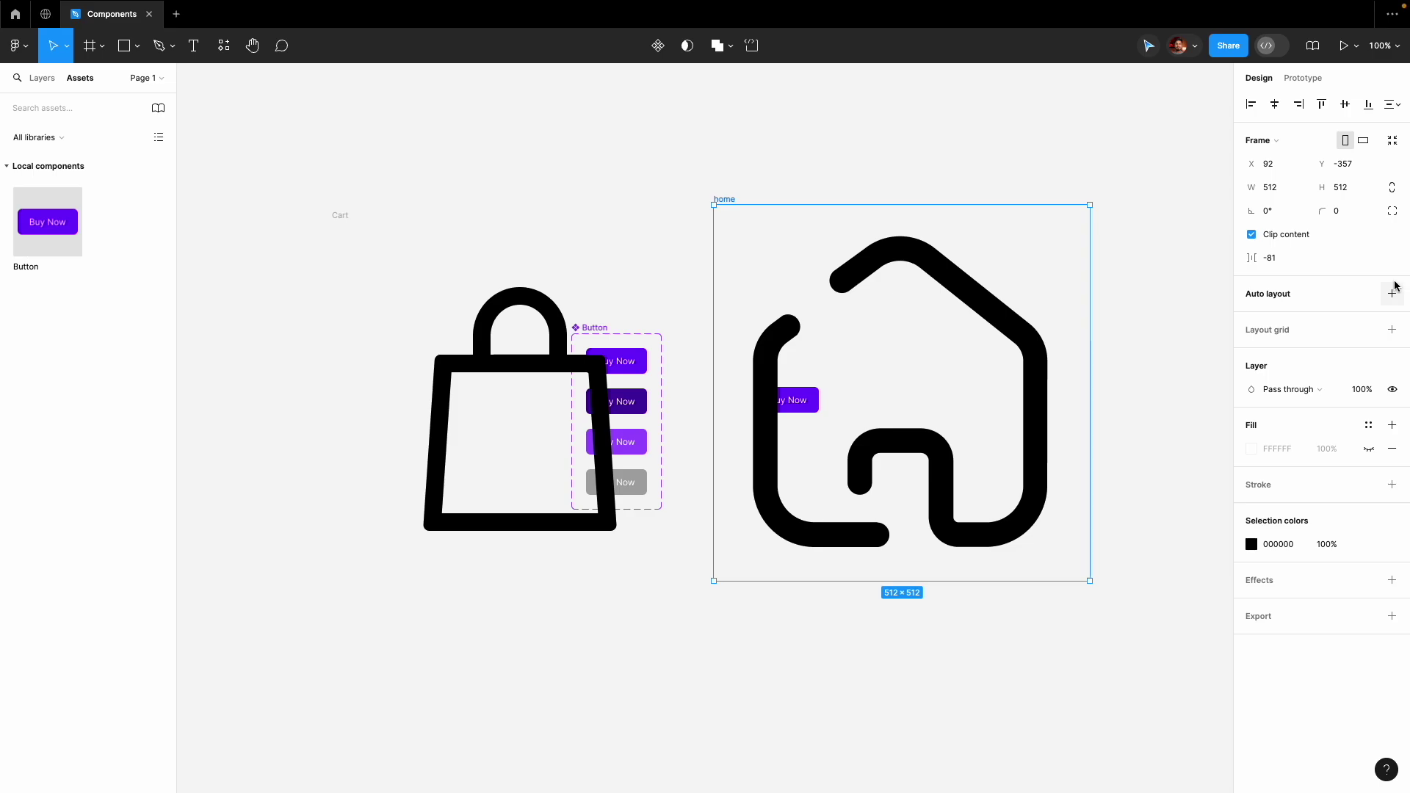
{"action": "left_click", "coordinate": [338, 236], "text": "shift"}
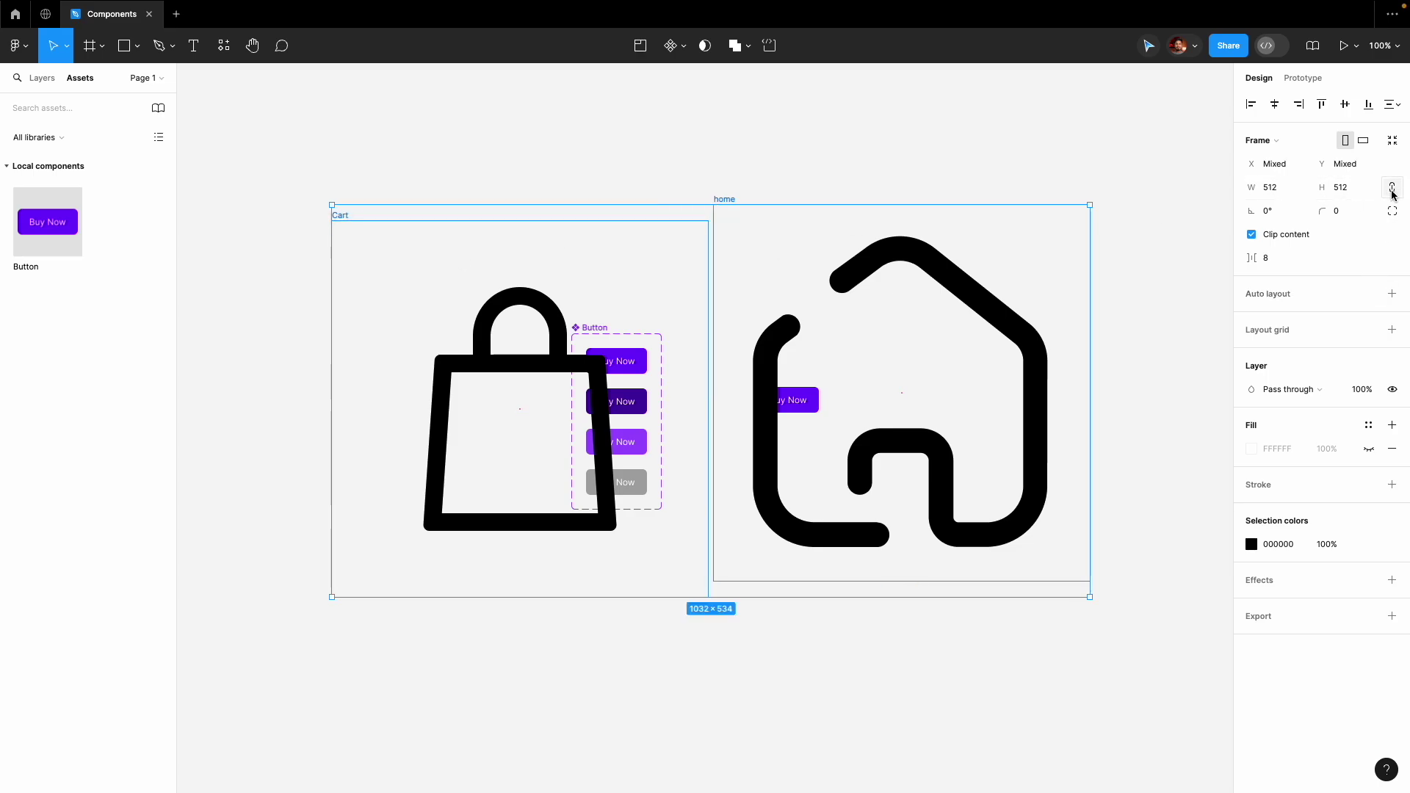
{"action": "left_click", "coordinate": [1276, 190]}
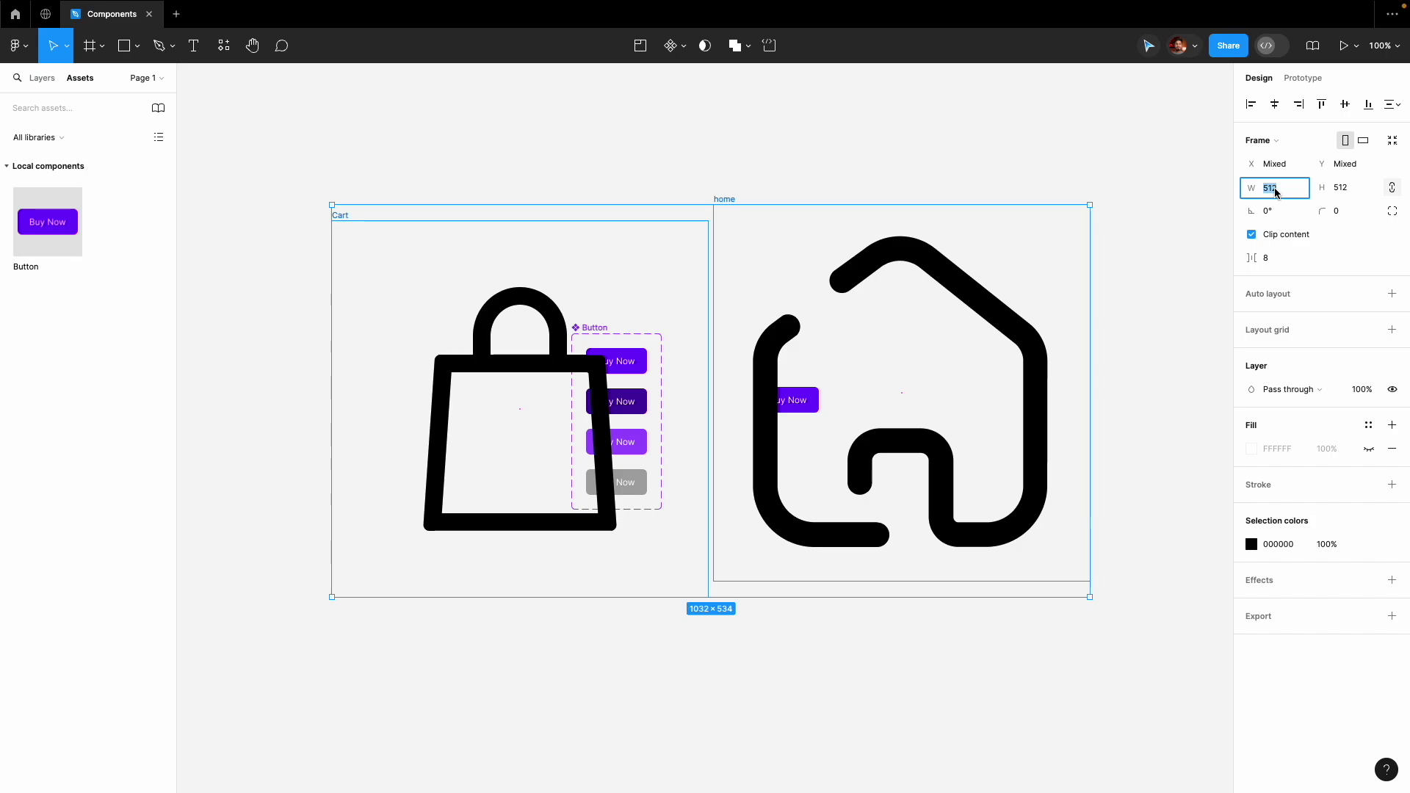
{"action": "type", "text": "18"}
{"action": "key", "text": "Return"}
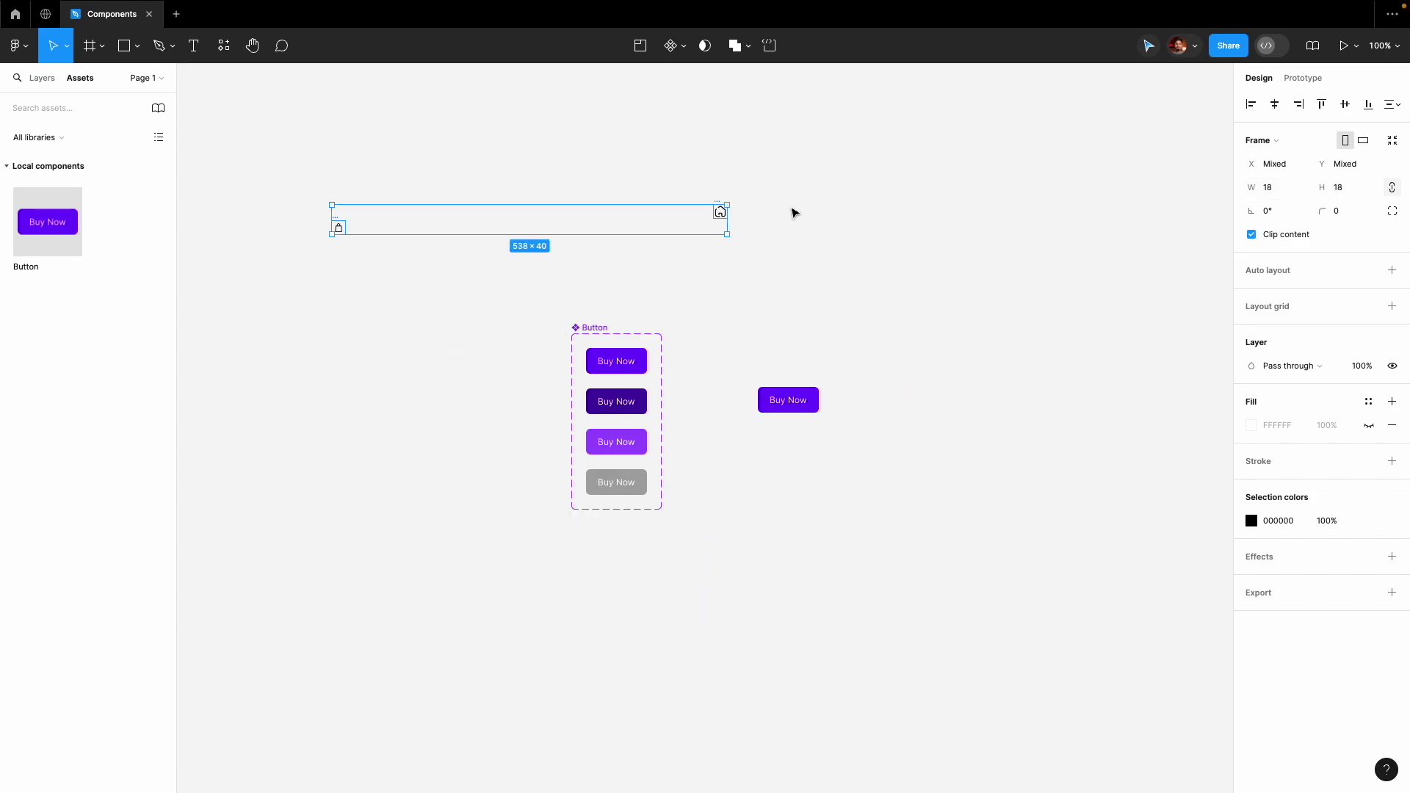
Place the Cart and home icons side by side, 14 apart, left of the Button component set and level with its top edge.
{"action": "left_click", "coordinate": [757, 193]}
{"action": "left_click_drag", "start_coordinate": [563, 329], "coordinate": [622, 332]}
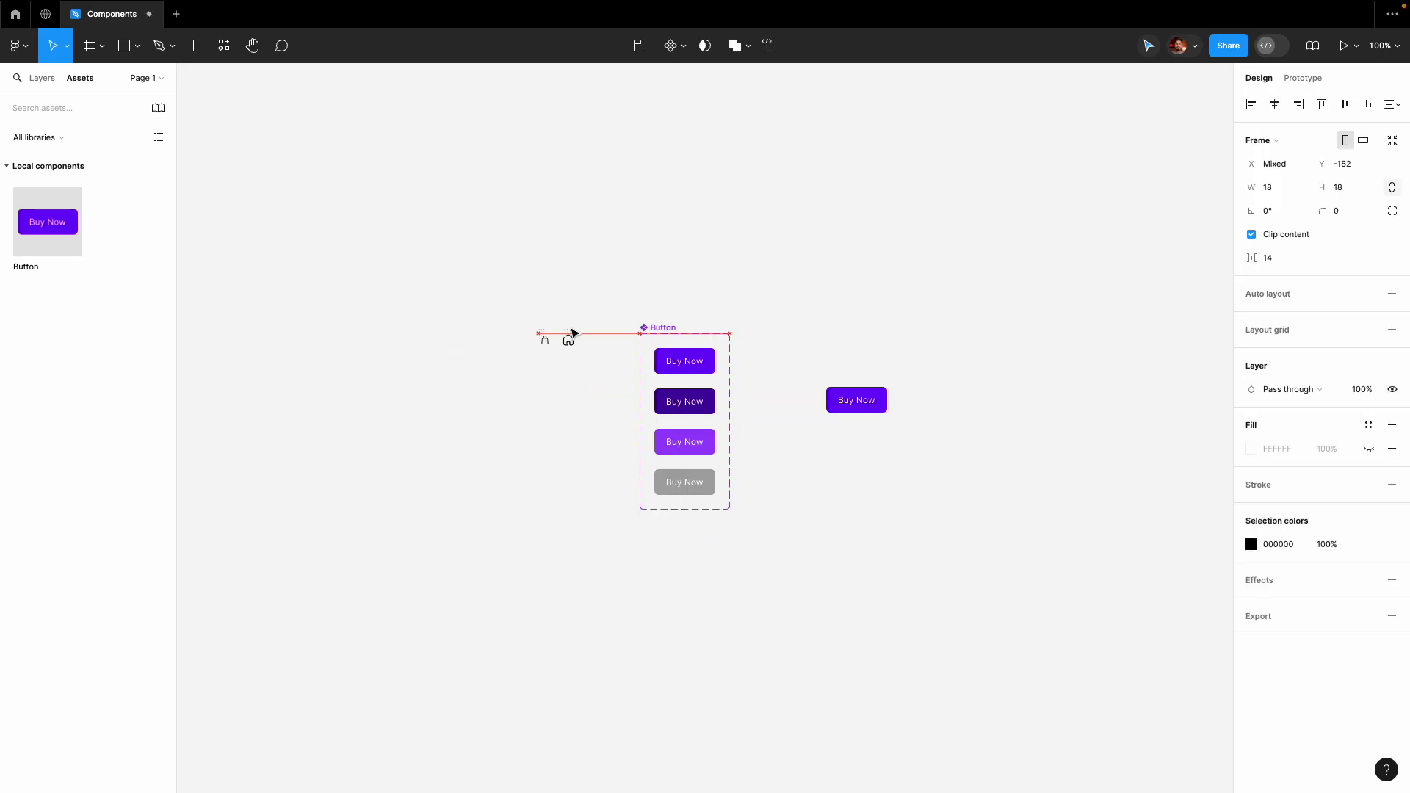
{"action": "key", "text": "Escape"}
{"action": "key", "text": "ctrl+equal"}
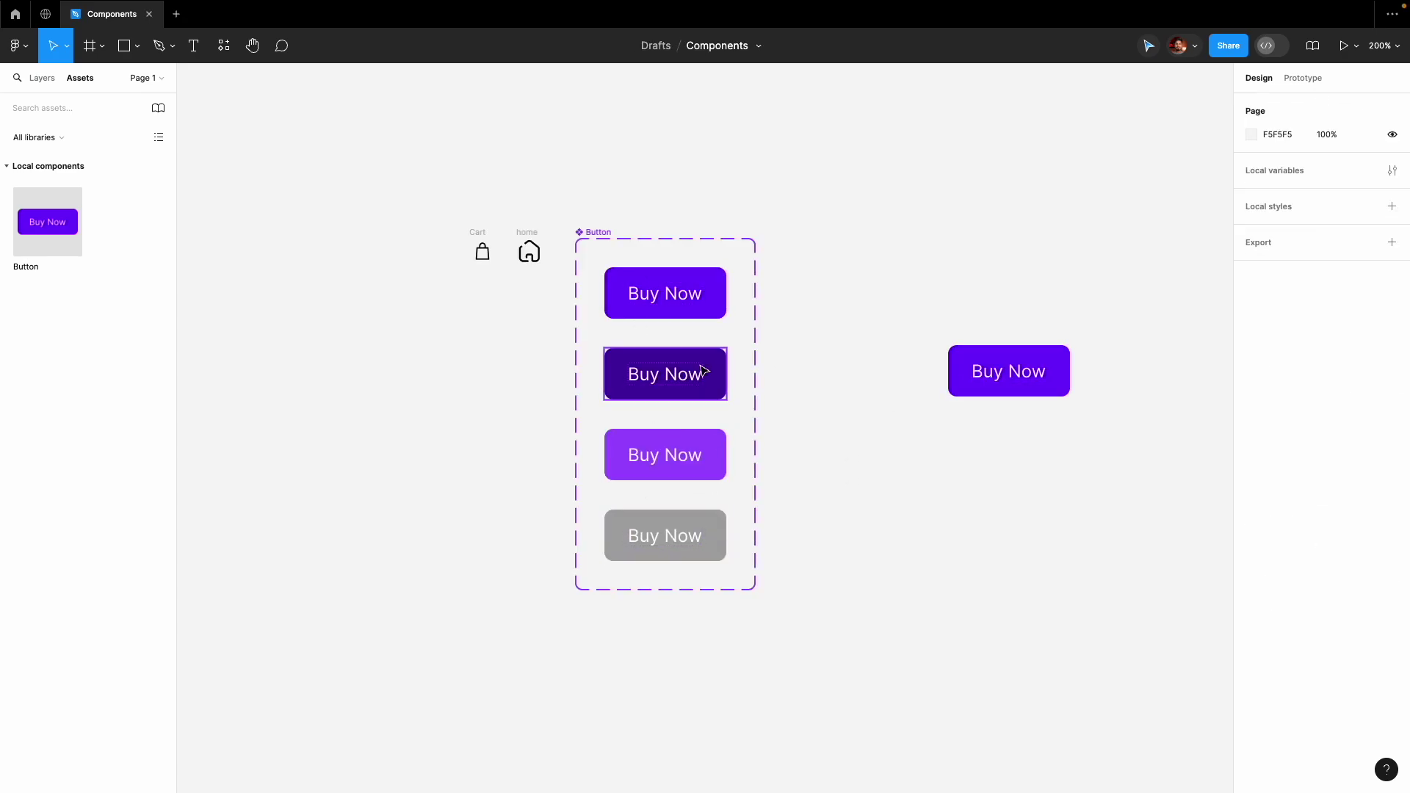
Delete the placed button instance and widen the Button component set to 372, leaving empty space beside the variants.
{"action": "left_click", "coordinate": [1044, 378]}
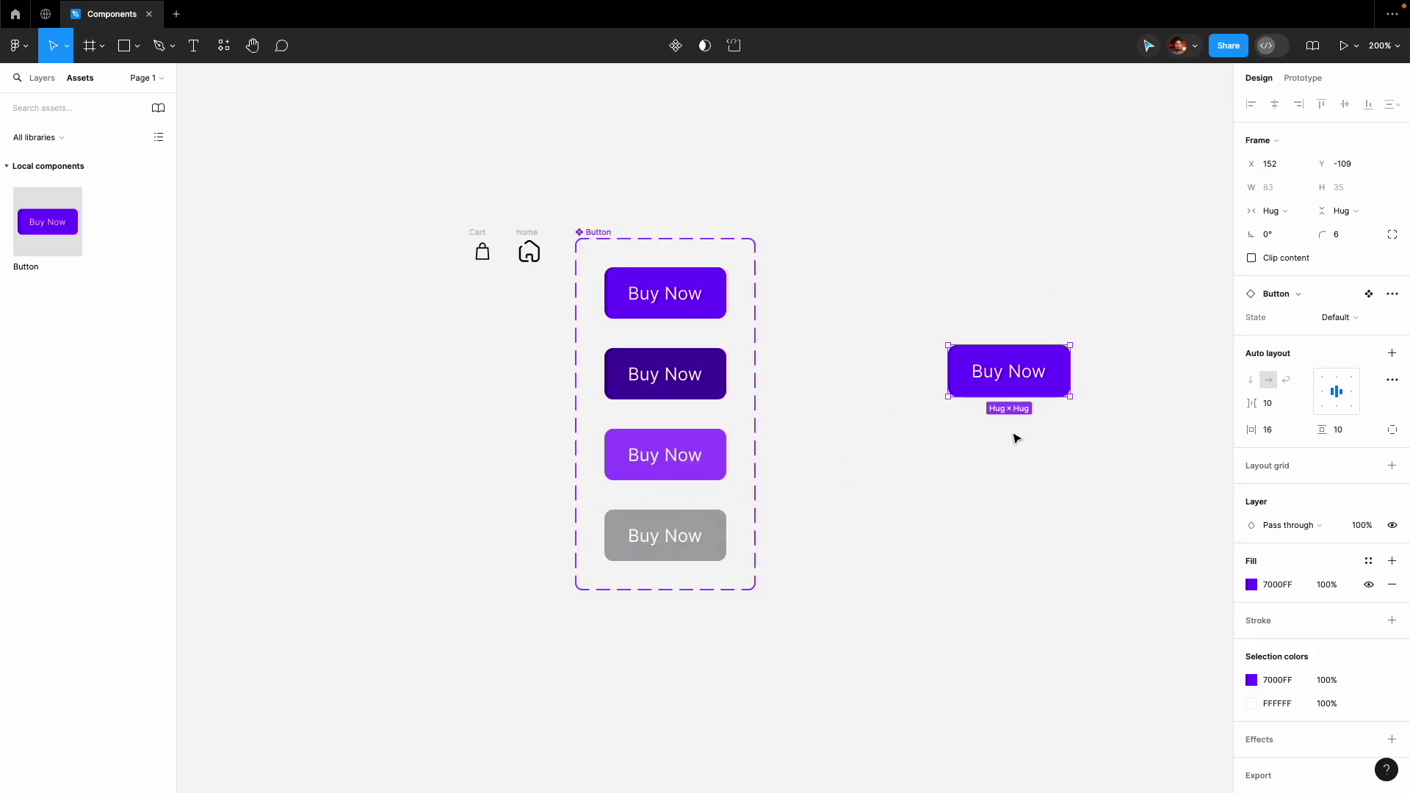
{"action": "key", "text": "Delete"}
{"action": "left_click", "coordinate": [745, 238]}
{"action": "key", "text": "shift+alt+a"}
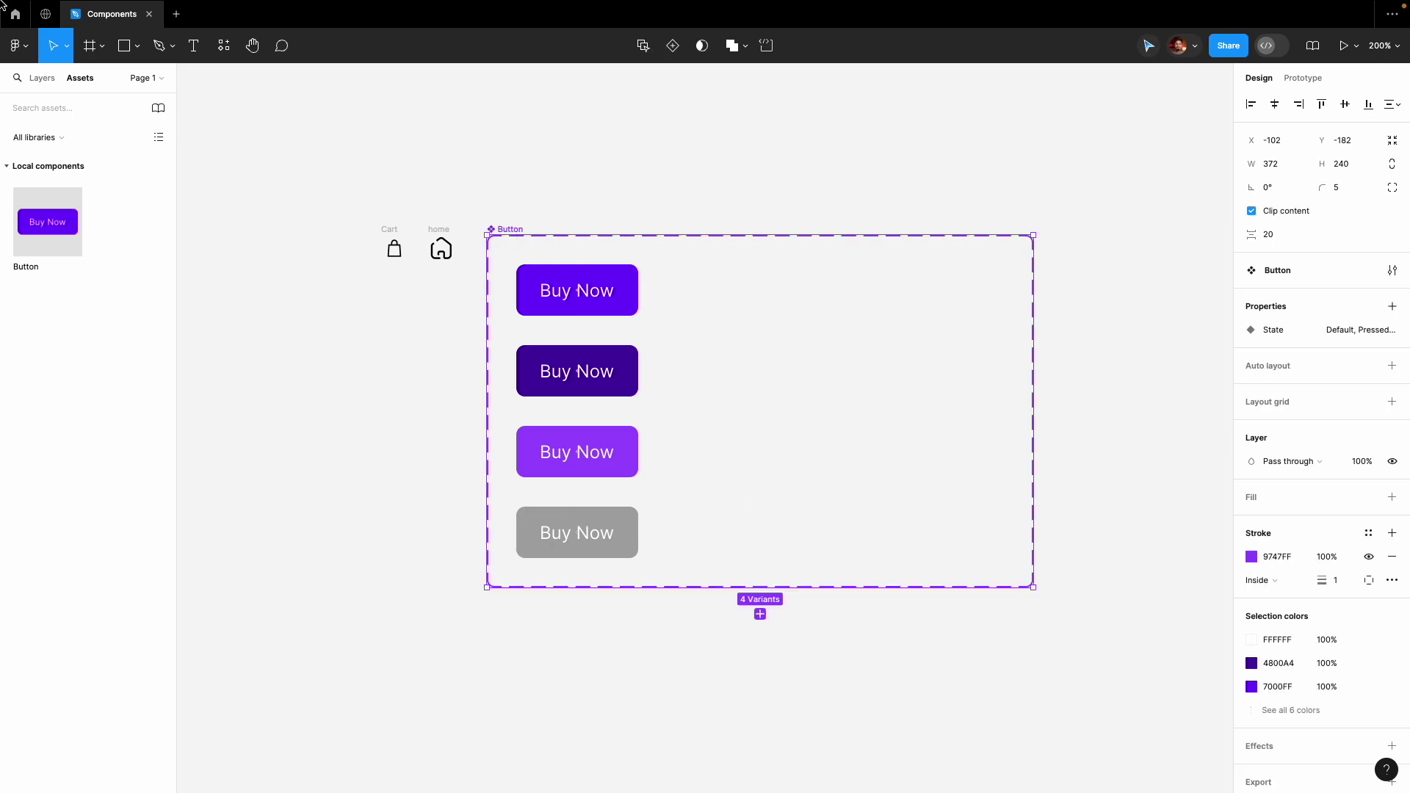
Test how a new Button instance placed outside the component set follows fill changes on the Default variant, restoring 7000FF.
{"action": "left_click_drag", "start_coordinate": [32, 240], "coordinate": [1183, 183]}
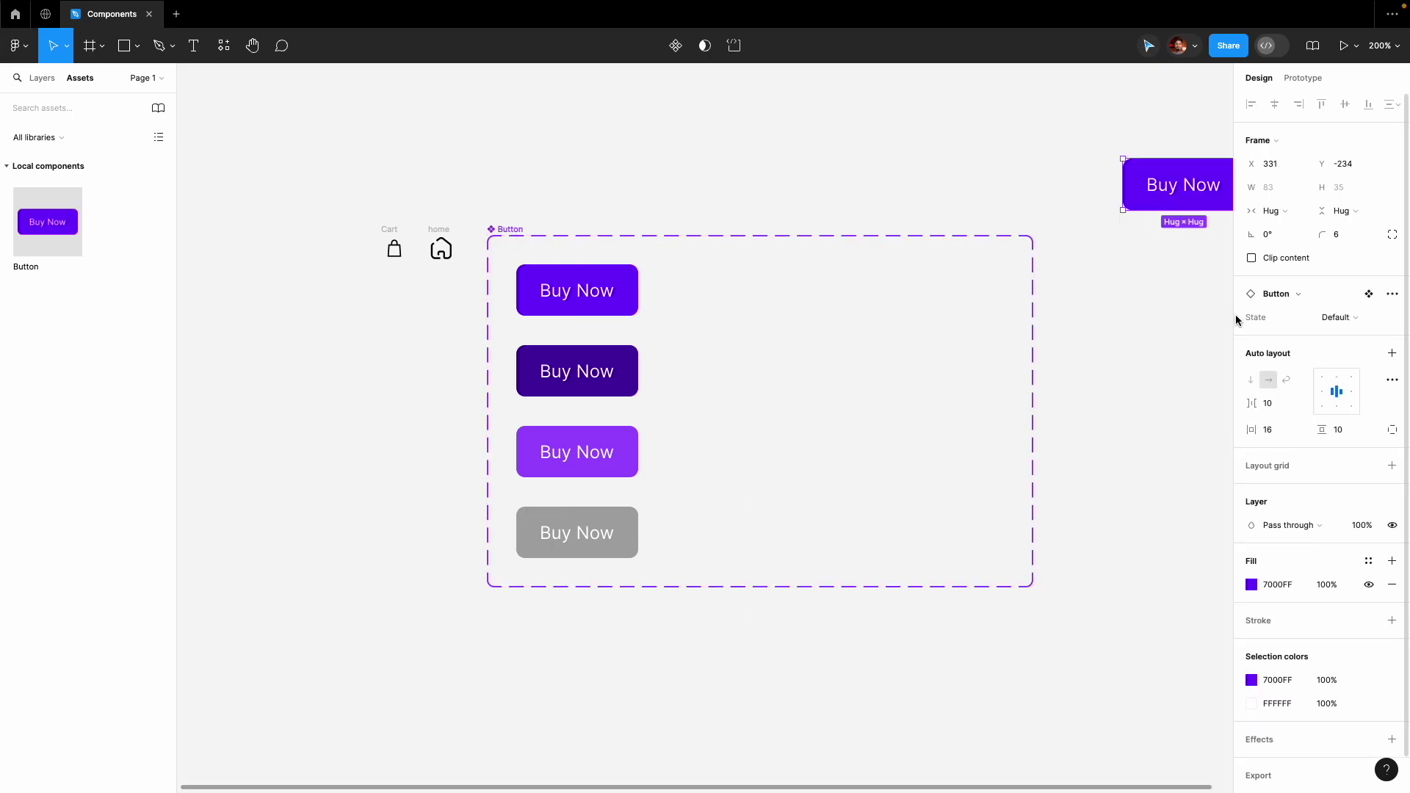
{"action": "scroll", "coordinate": [1181, 308], "scroll_direction": "right", "scroll_amount": 1}
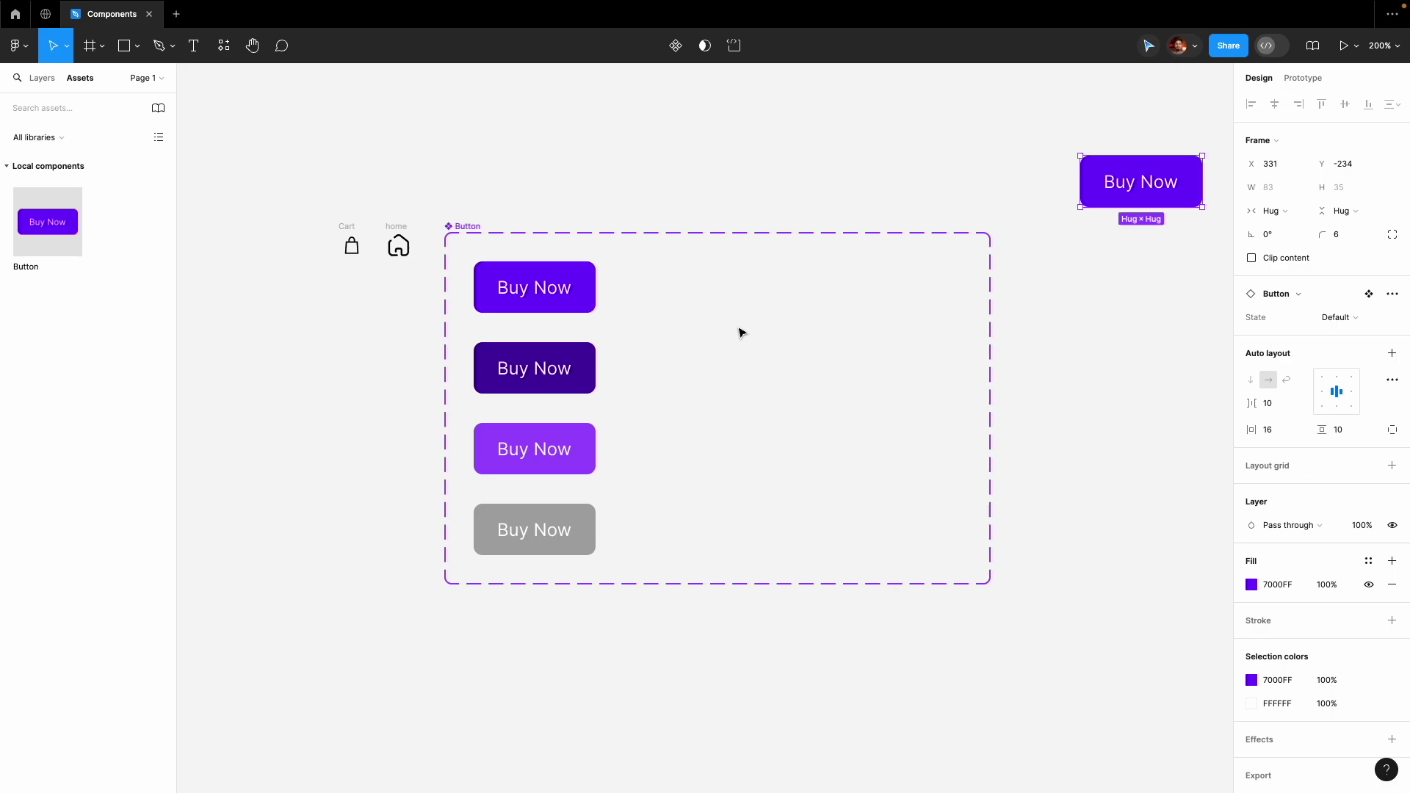
{"action": "left_click", "coordinate": [558, 293]}
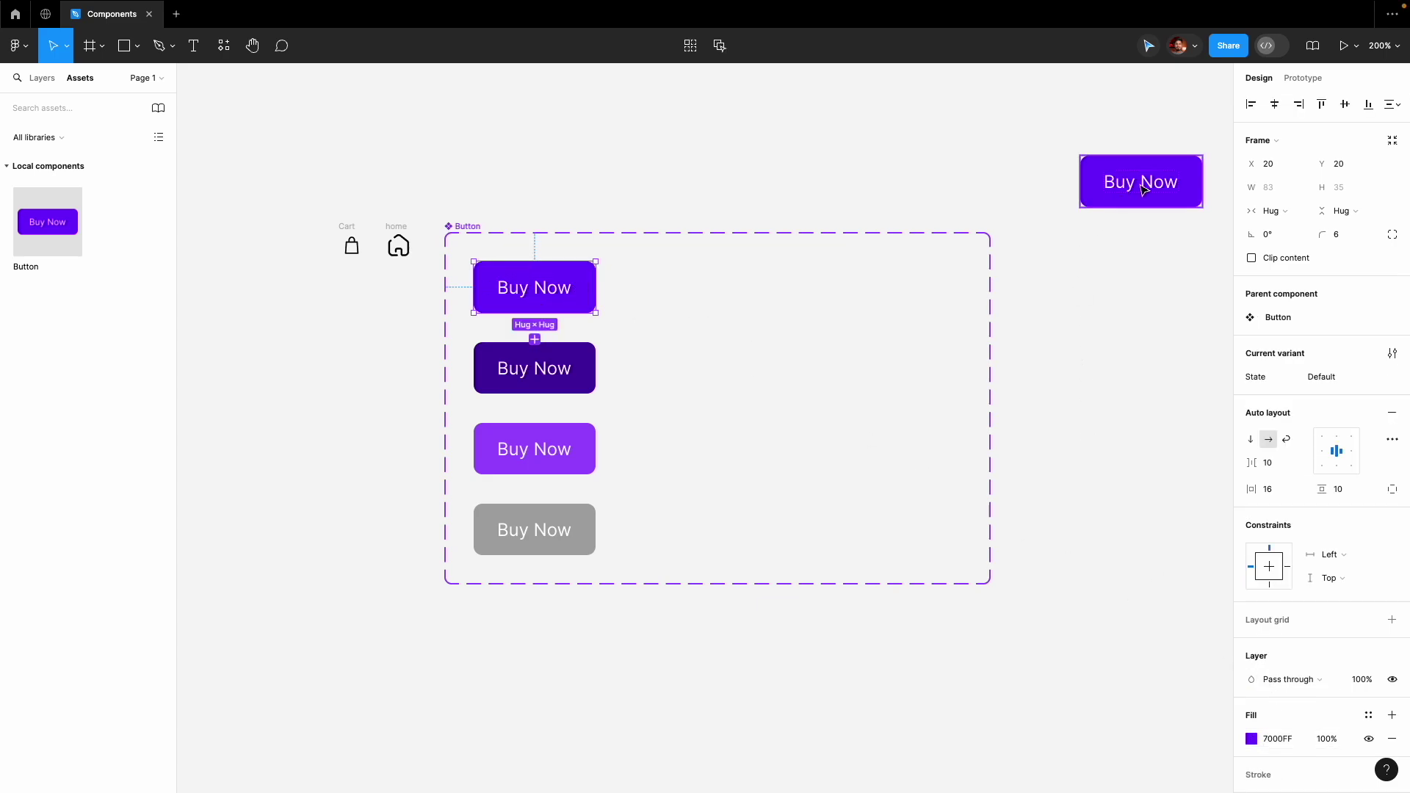
{"action": "left_click", "coordinate": [1252, 739]}
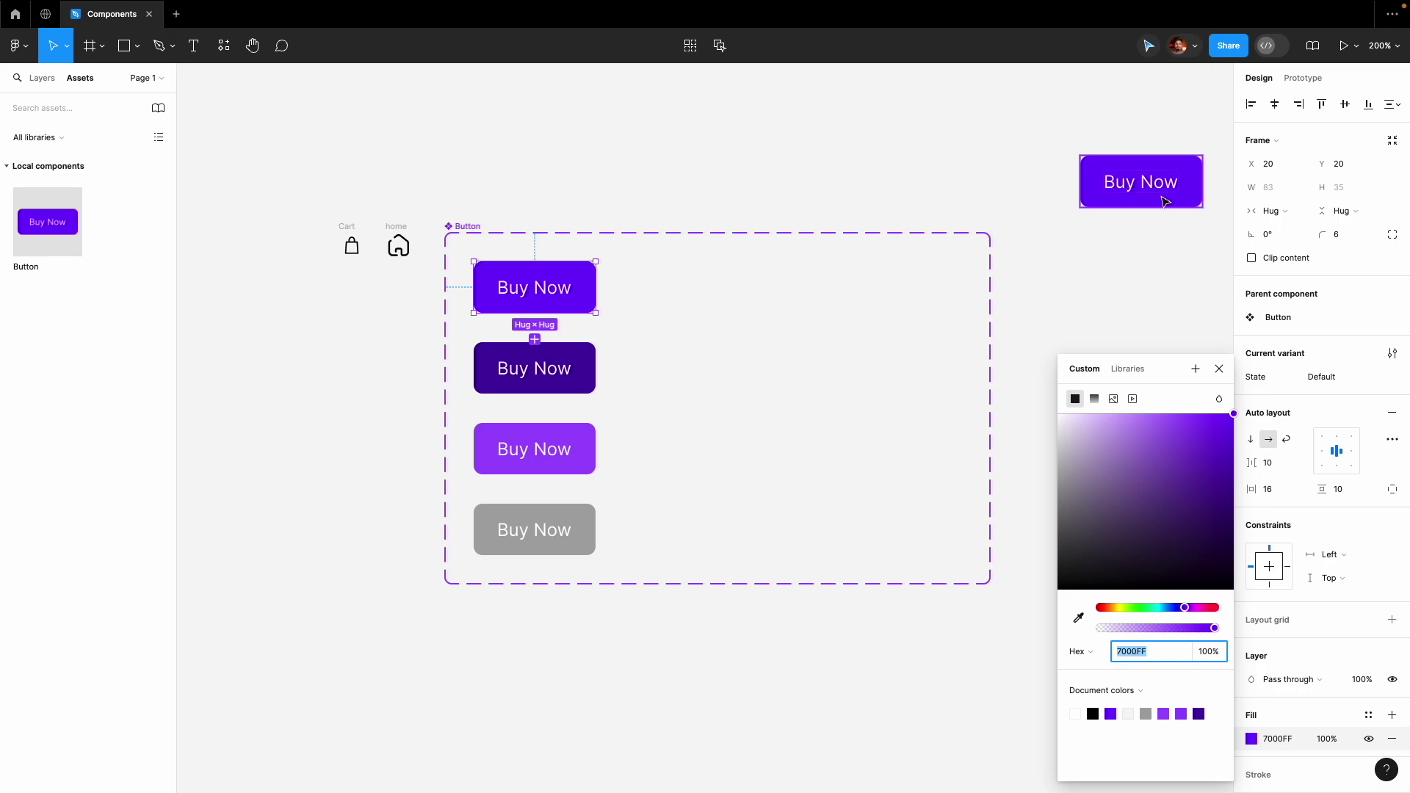
{"action": "left_click_drag", "start_coordinate": [1108, 461], "coordinate": [1096, 400]}
{"action": "left_click_drag", "start_coordinate": [1080, 437], "coordinate": [1241, 410]}
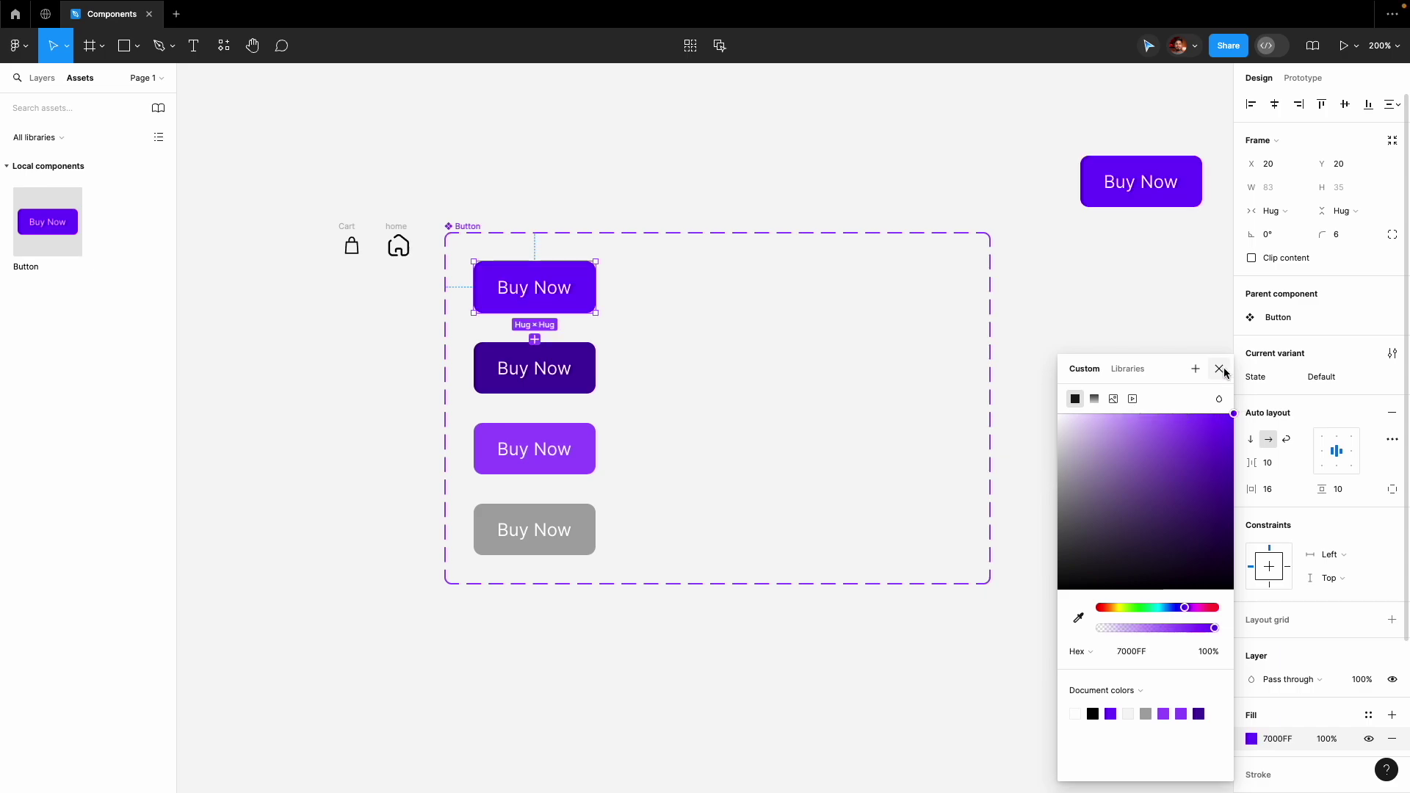
{"action": "left_click", "coordinate": [1220, 370]}
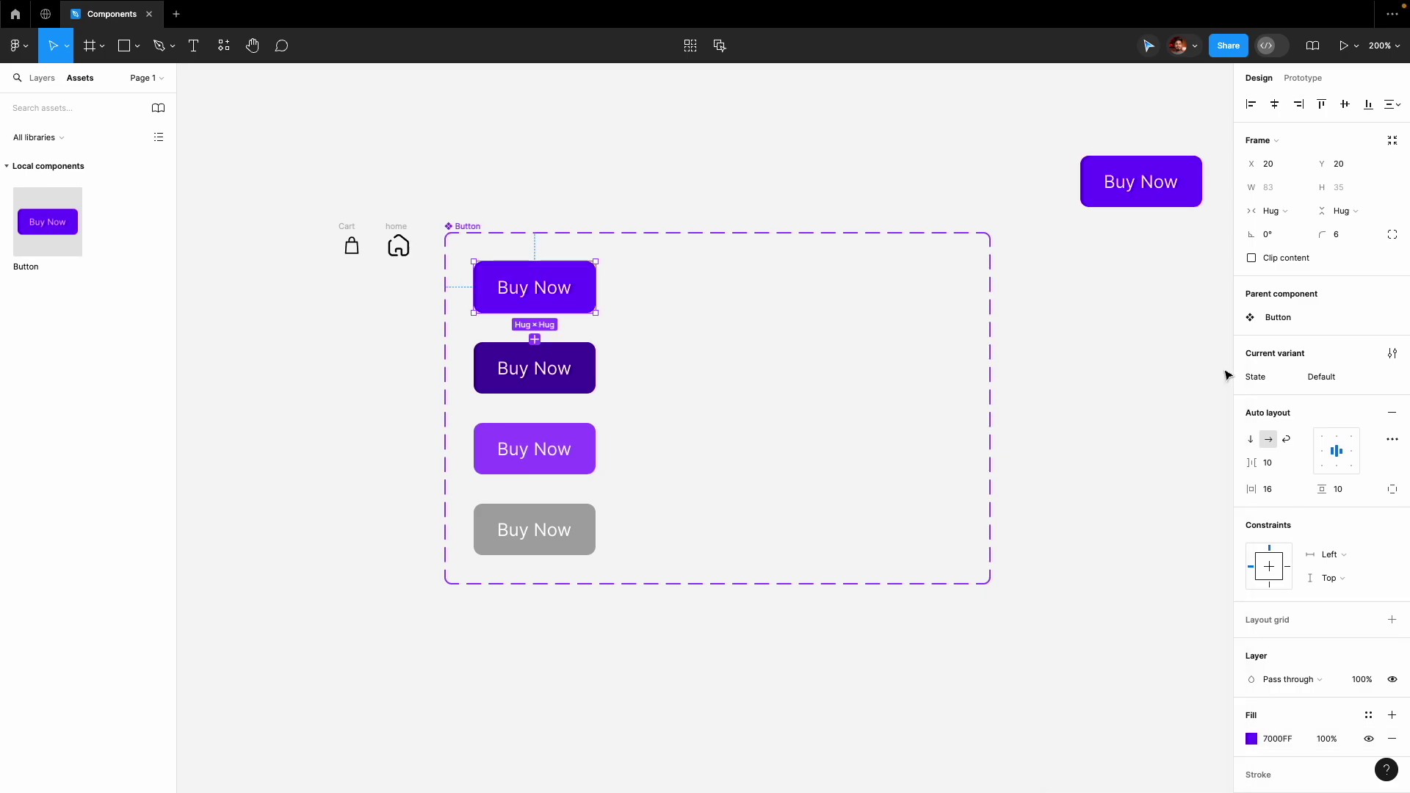
{"action": "left_click", "coordinate": [1106, 354]}
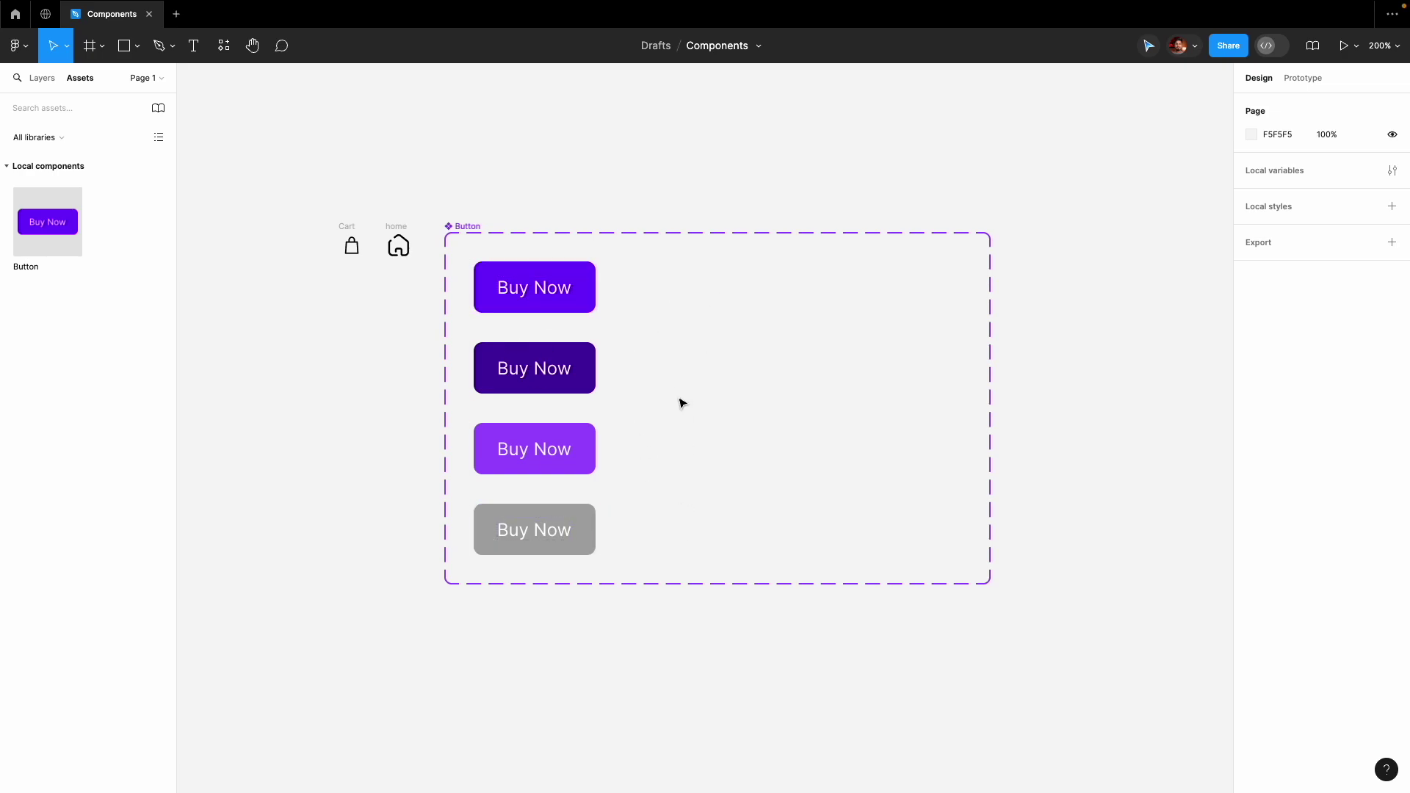
Duplicate all four state variants into a second column at X 124 inside the component set.
{"action": "left_click", "coordinate": [538, 282]}
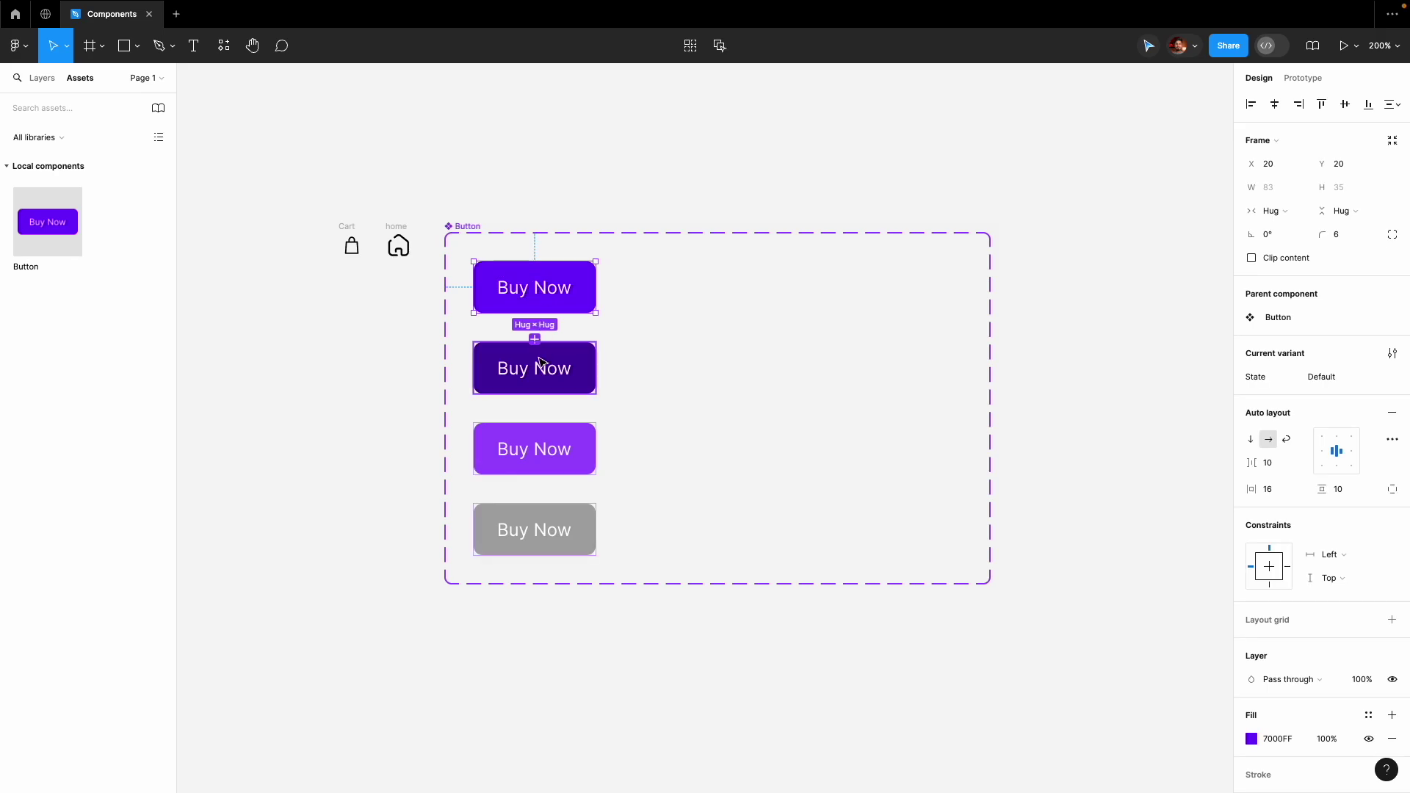
{"action": "left_click", "coordinate": [540, 363], "text": "shift"}
{"action": "left_click", "coordinate": [550, 457], "text": "shift"}
{"action": "left_click", "coordinate": [552, 516], "text": "shift"}
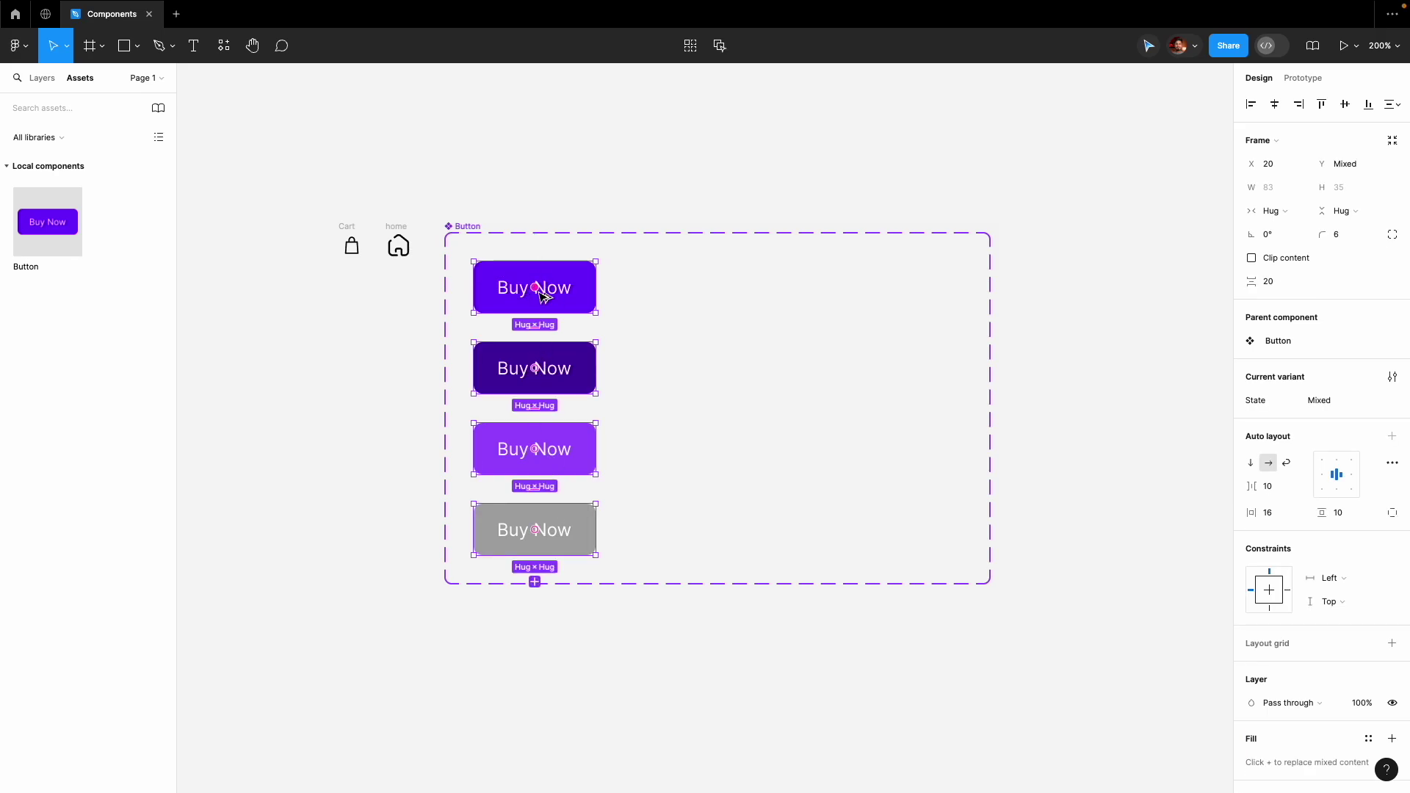
{"action": "left_click_drag", "start_coordinate": [543, 294], "coordinate": [698, 297]}
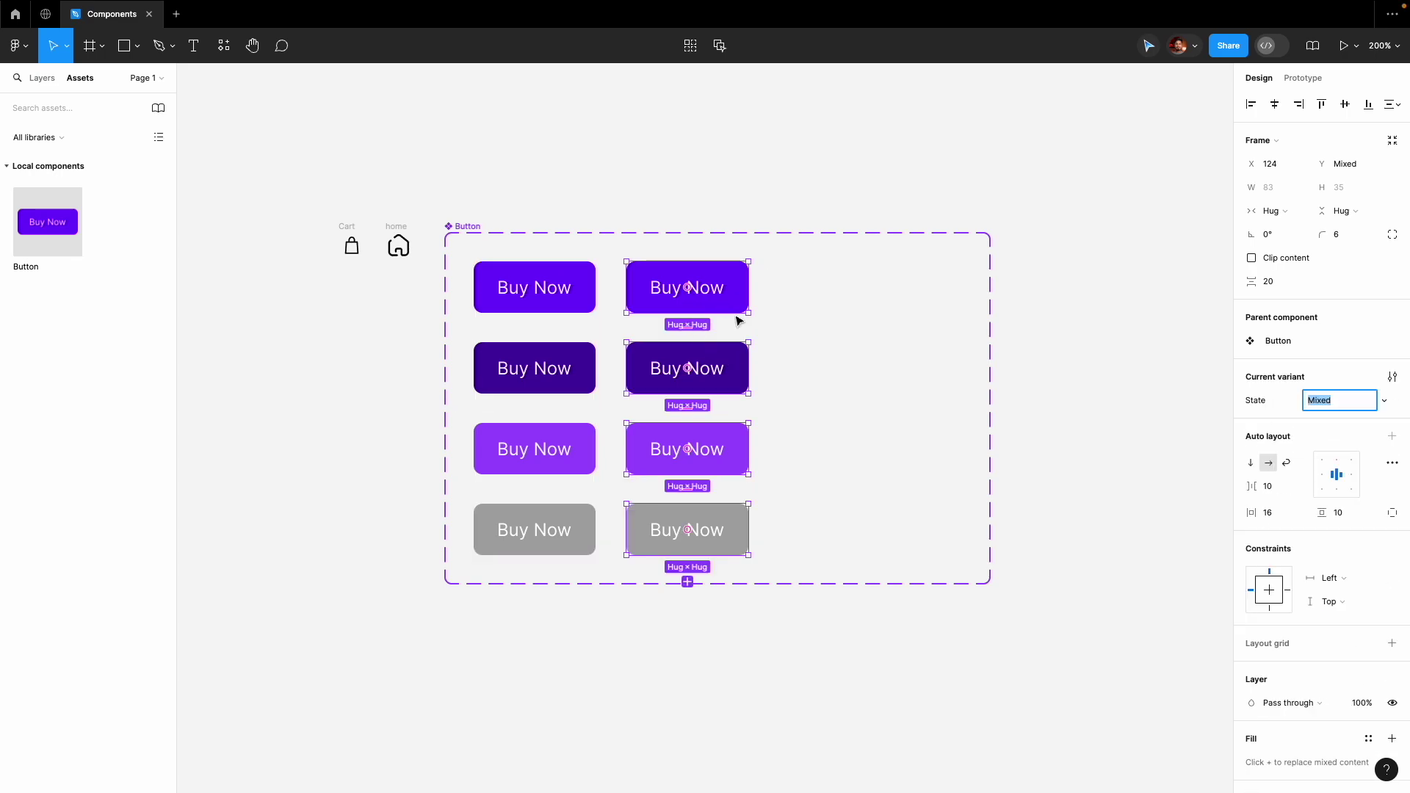
Examine the State value of each variant in both columns of the Button component set.
{"action": "left_click", "coordinate": [822, 116]}
{"action": "left_click", "coordinate": [479, 228]}
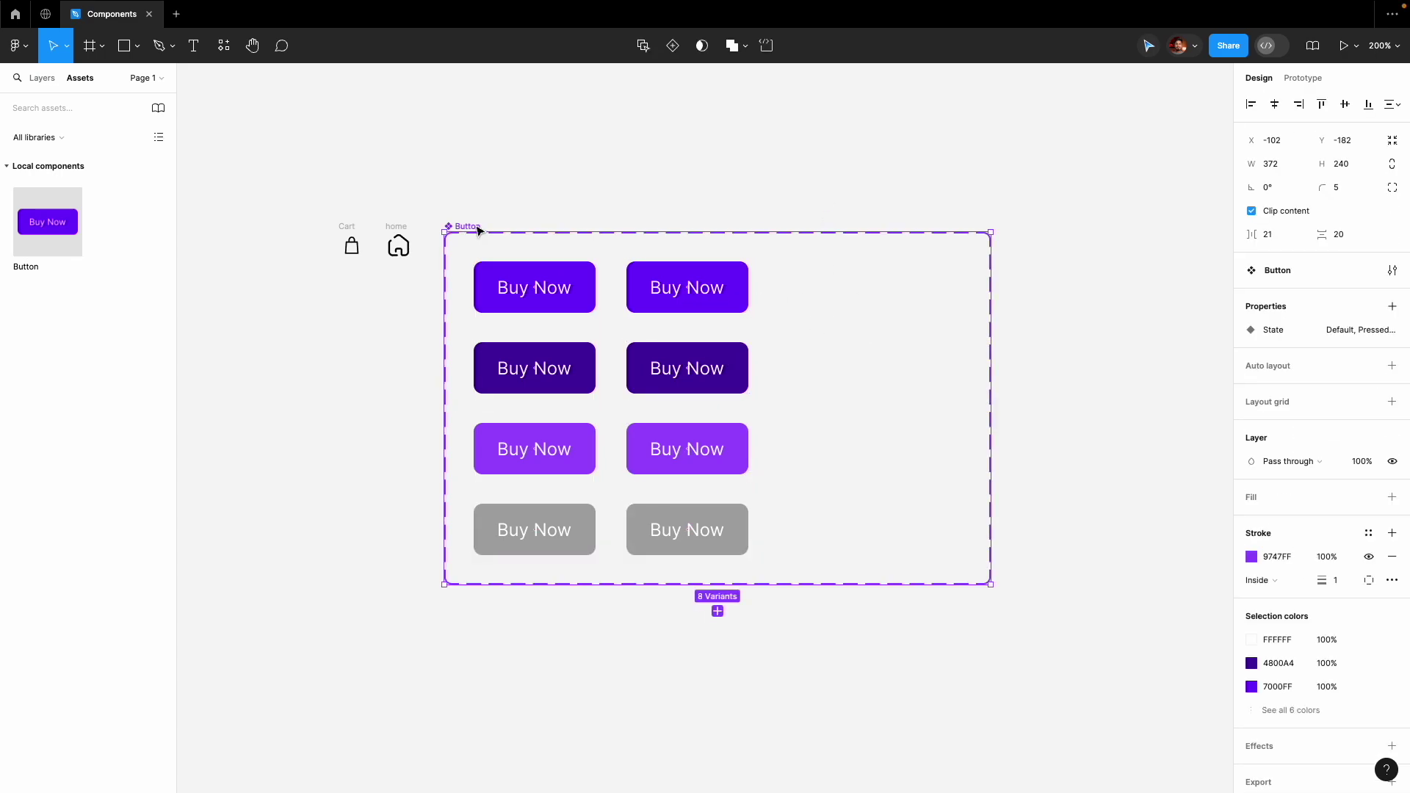
{"action": "left_click", "coordinate": [544, 291]}
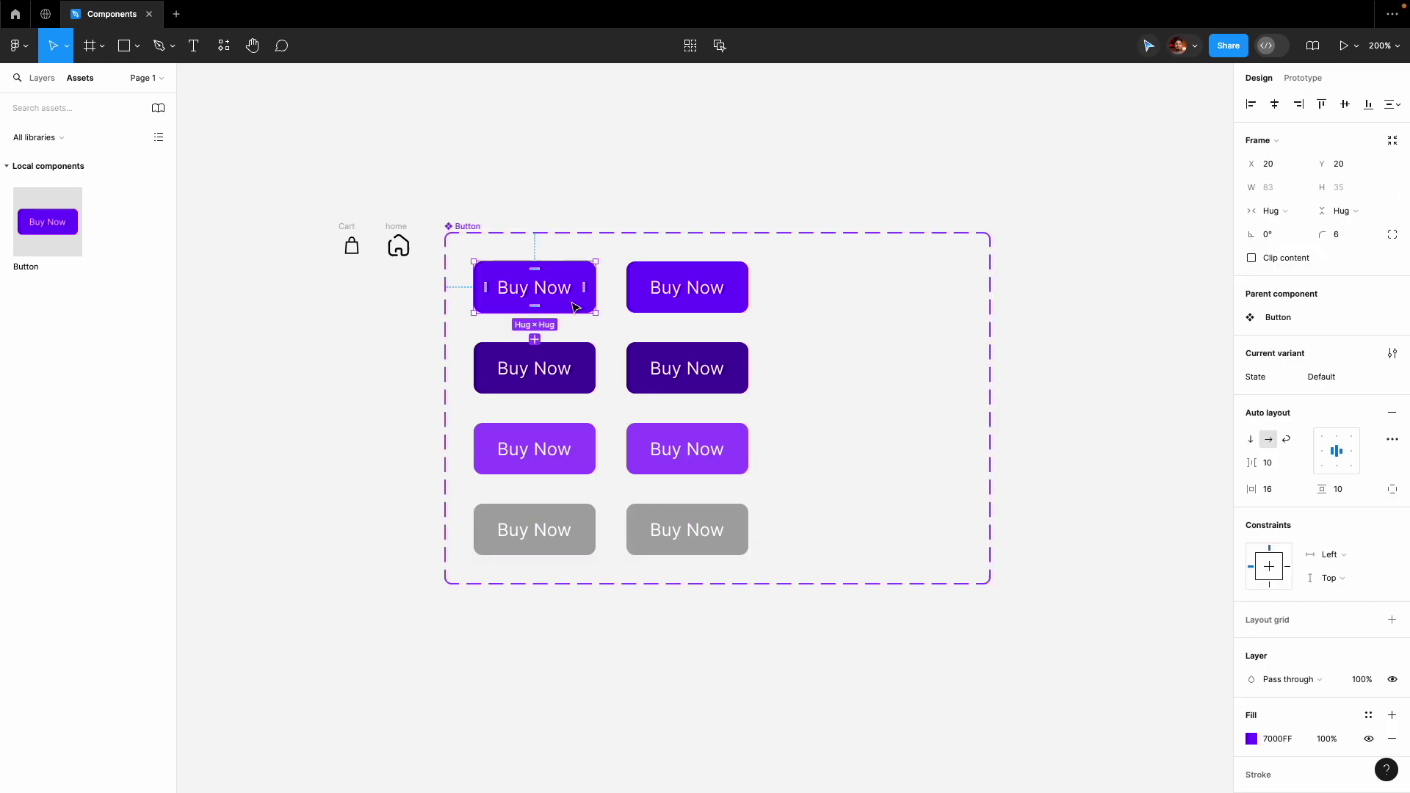
{"action": "left_click", "coordinate": [562, 370]}
{"action": "left_click", "coordinate": [570, 434]}
{"action": "left_click", "coordinate": [574, 507]}
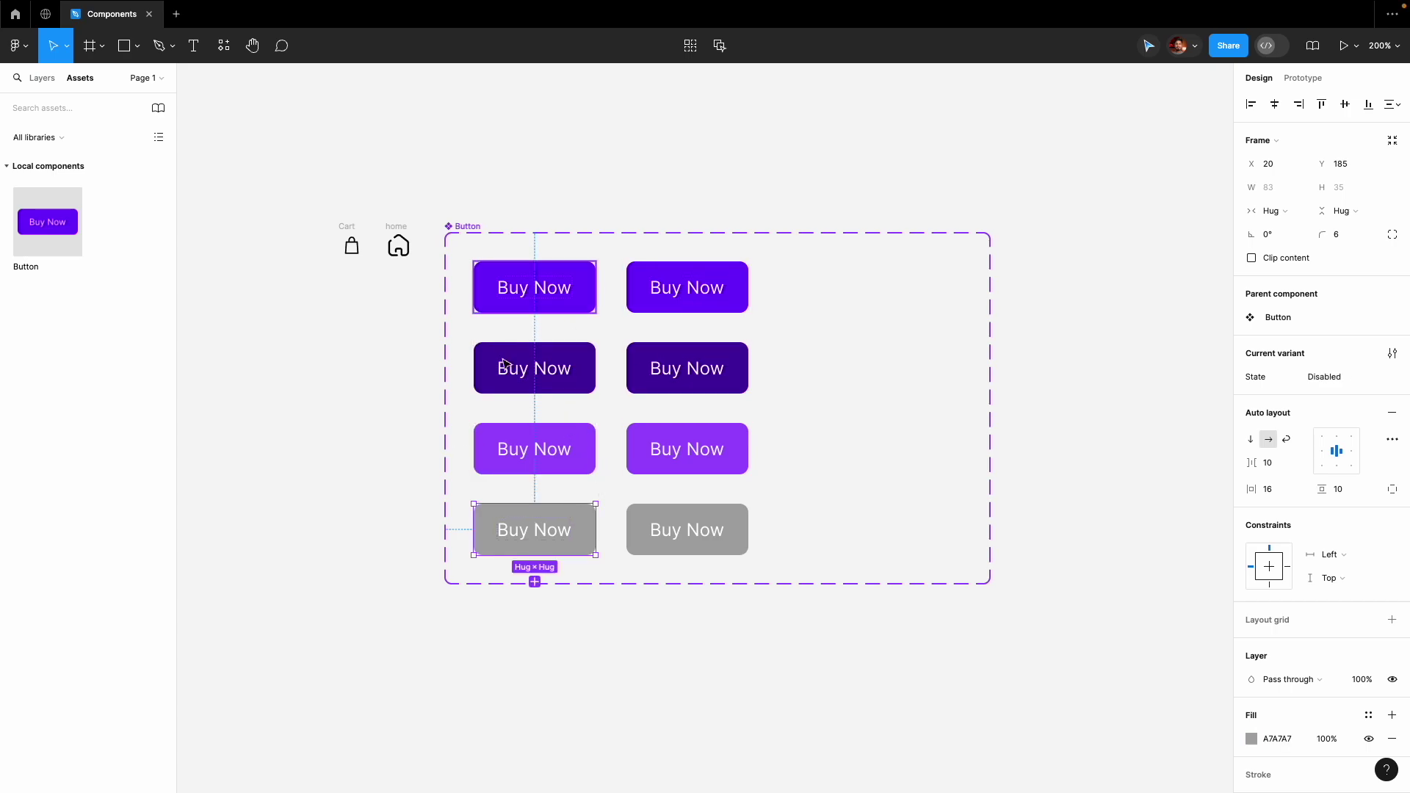
{"action": "left_click", "coordinate": [673, 270]}
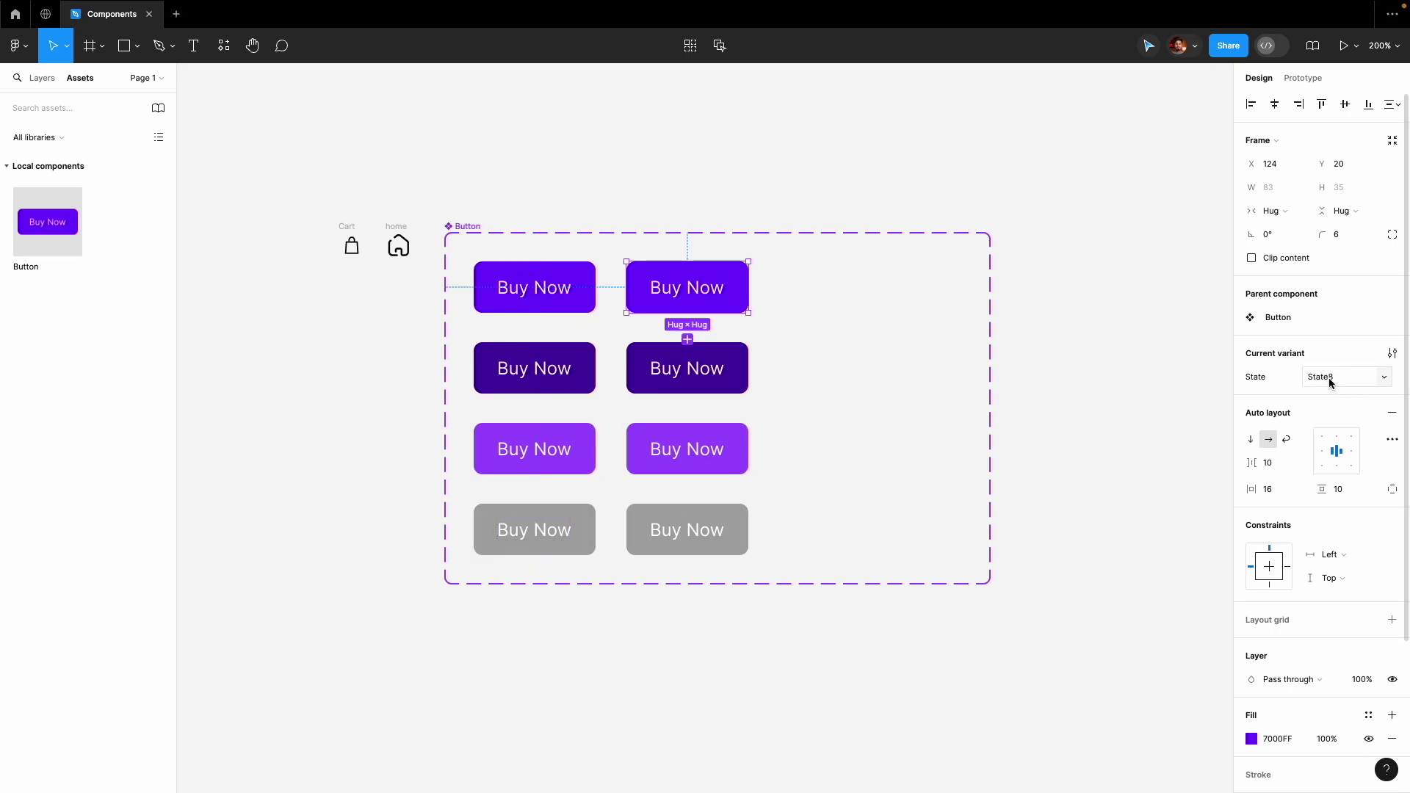
{"action": "left_click", "coordinate": [687, 364]}
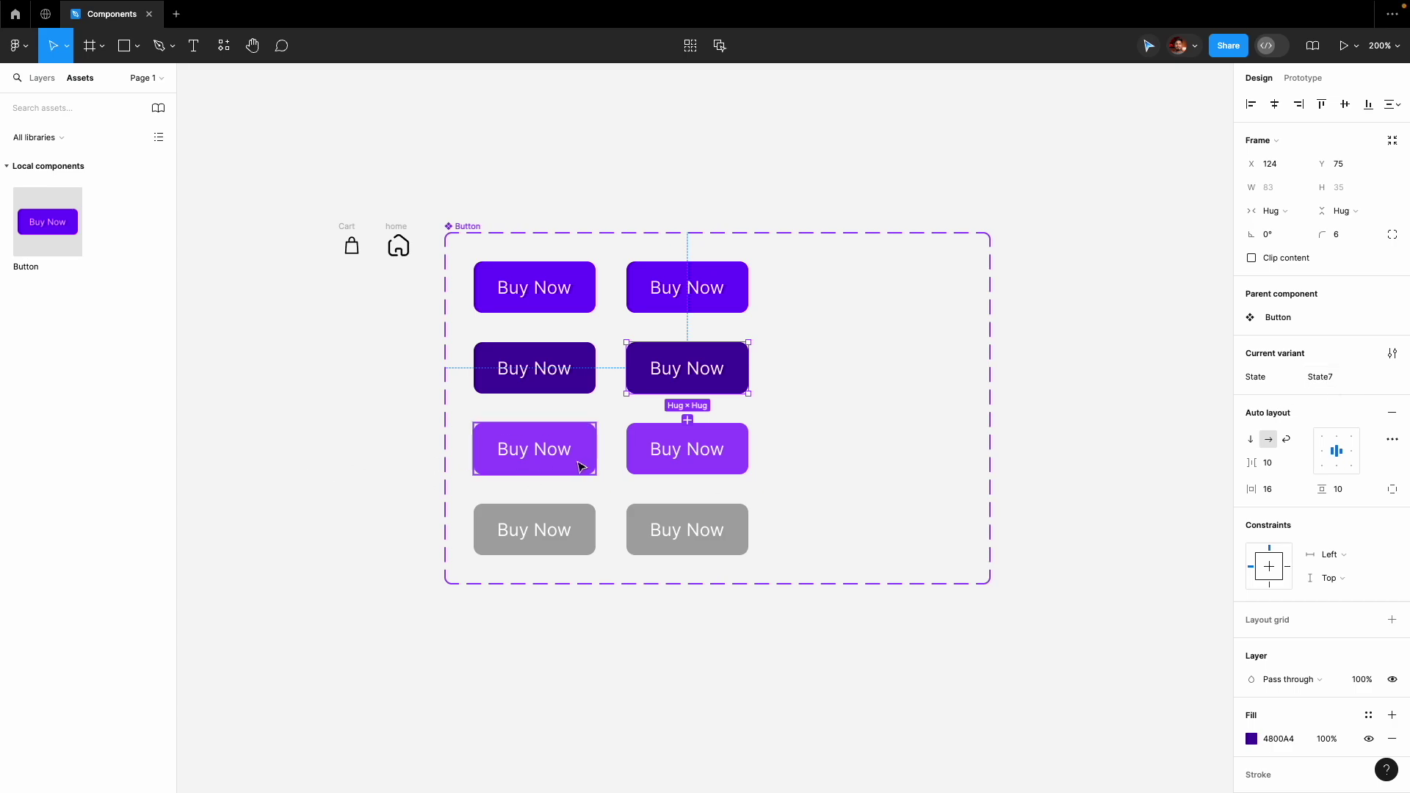
{"action": "left_click", "coordinate": [679, 450]}
{"action": "left_click", "coordinate": [717, 540]}
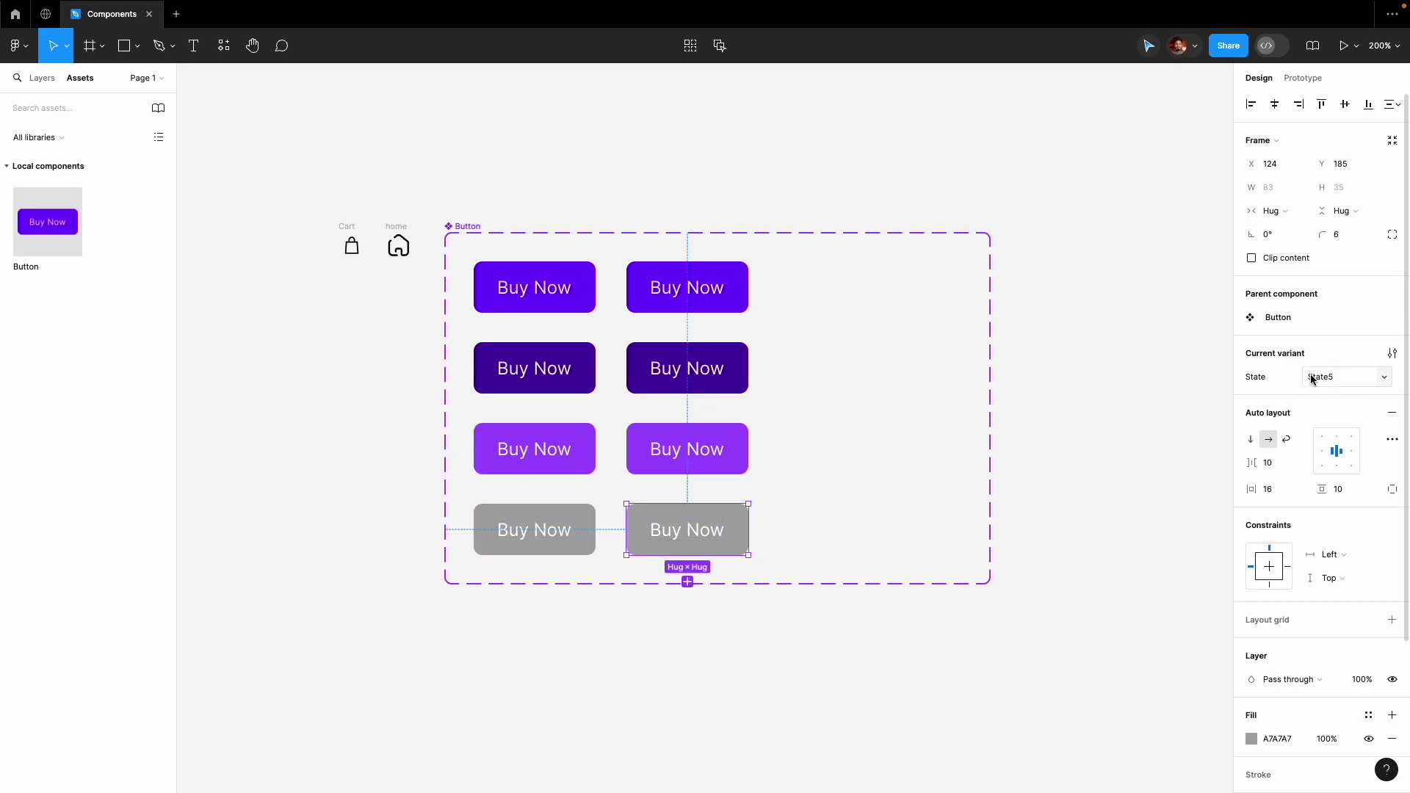
{"action": "left_click", "coordinate": [986, 199]}
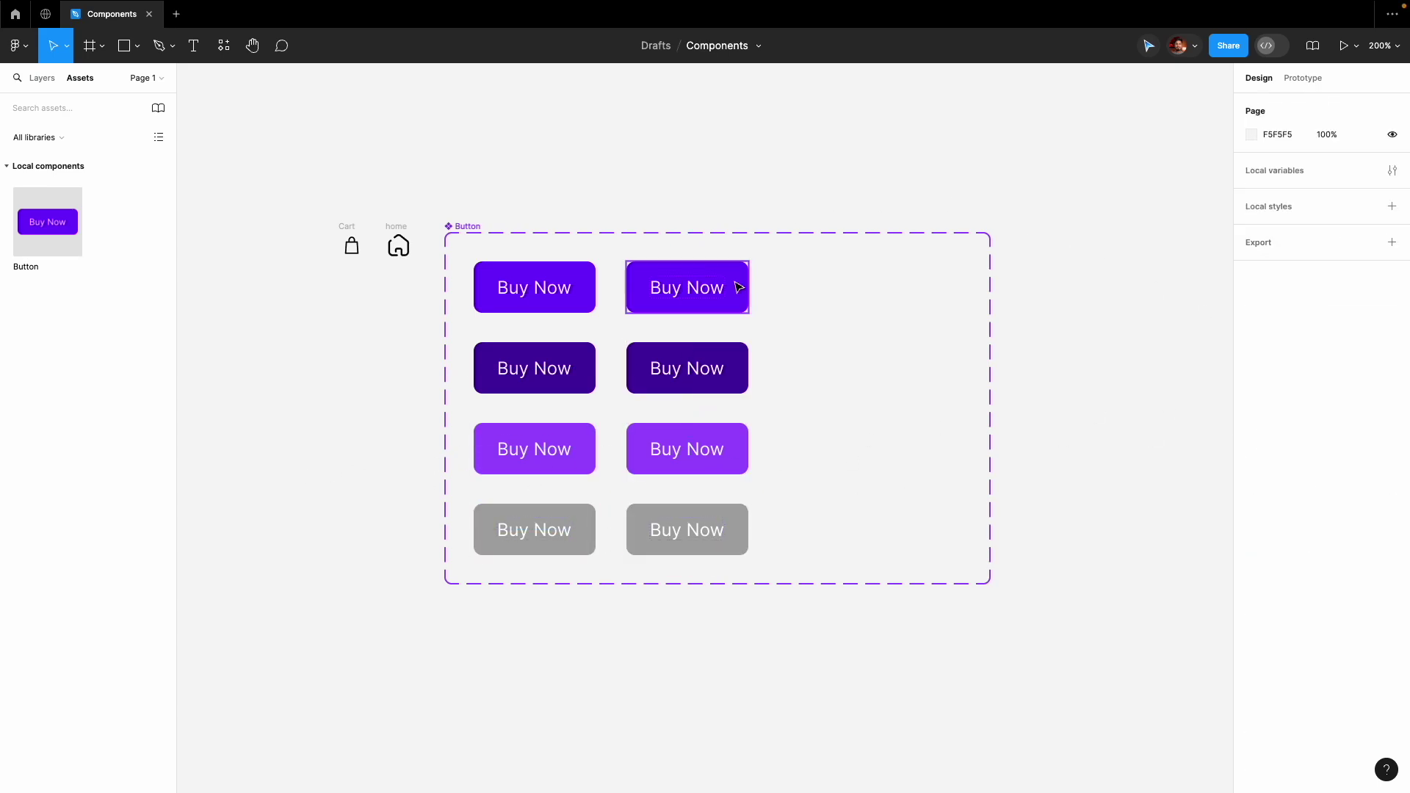
Try placing the black Cart icon inside the top second-column button, then undo the placement.
{"action": "left_click", "coordinate": [687, 285]}
{"action": "left_click", "coordinate": [400, 233]}
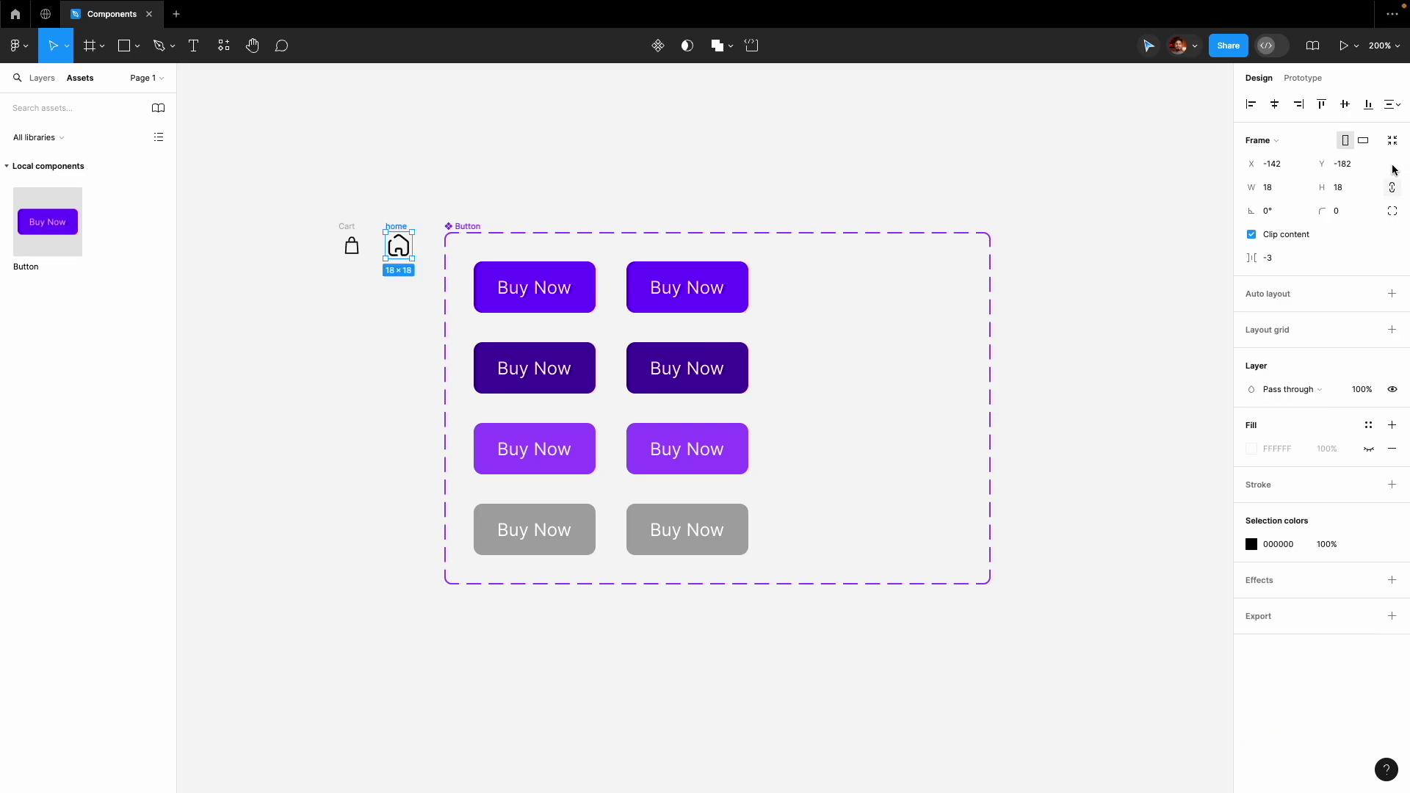
{"action": "left_click", "coordinate": [343, 232]}
{"action": "left_click_drag", "start_coordinate": [351, 234], "coordinate": [729, 283]}
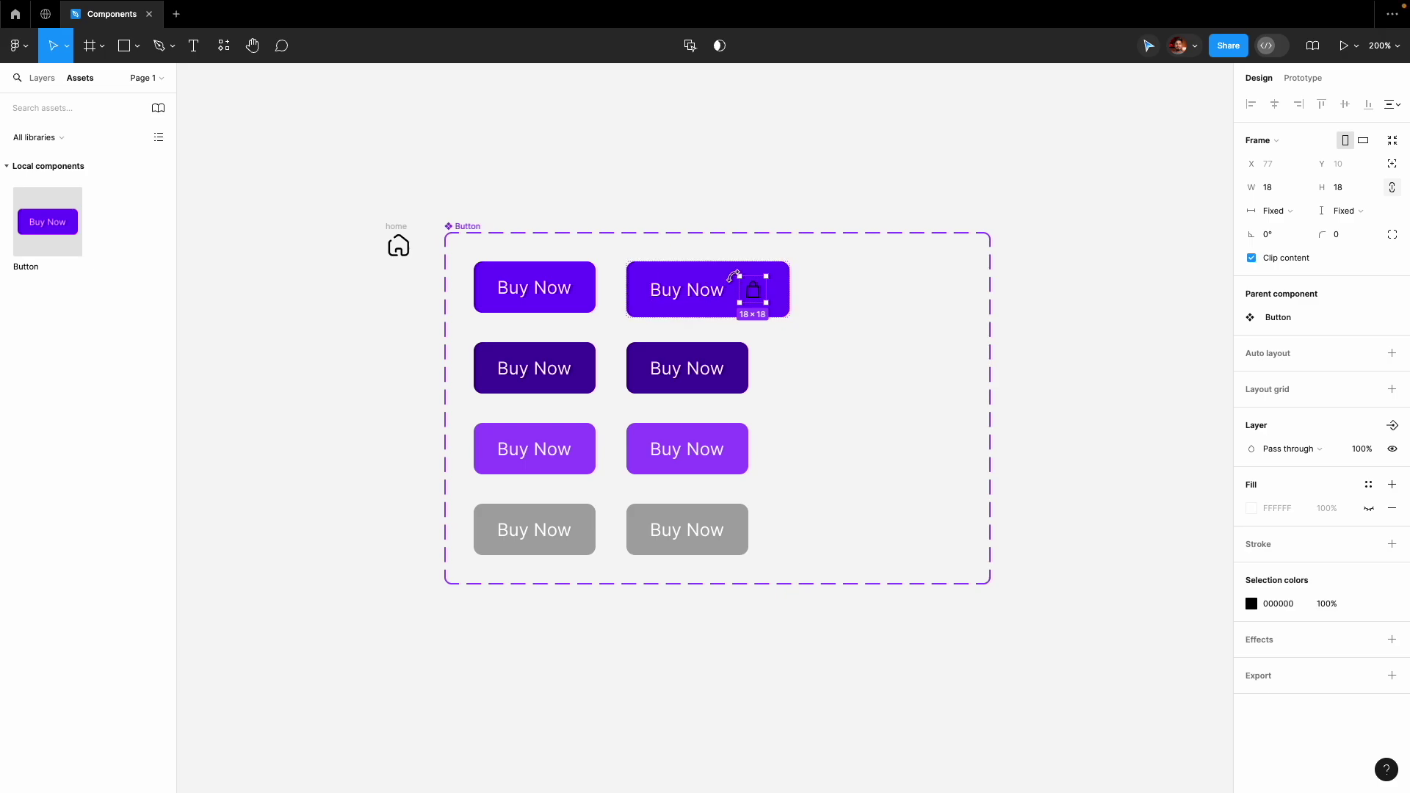
{"action": "key", "text": "ctrl+z"}
{"action": "left_click", "coordinate": [722, 217]}
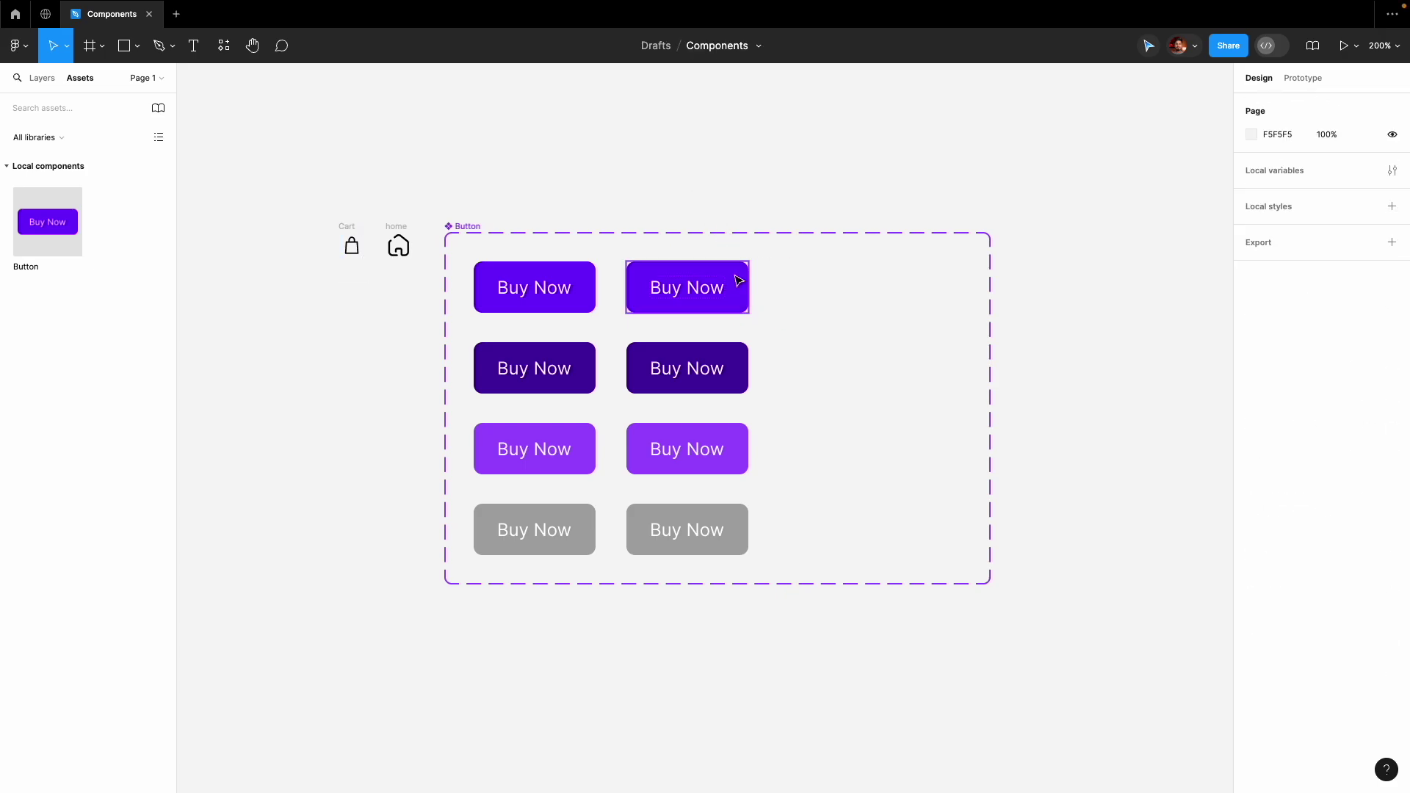
Set the top second-column button's vertical resizing to Fixed height, keeping its width on Hug contents.
{"action": "left_click", "coordinate": [713, 286]}
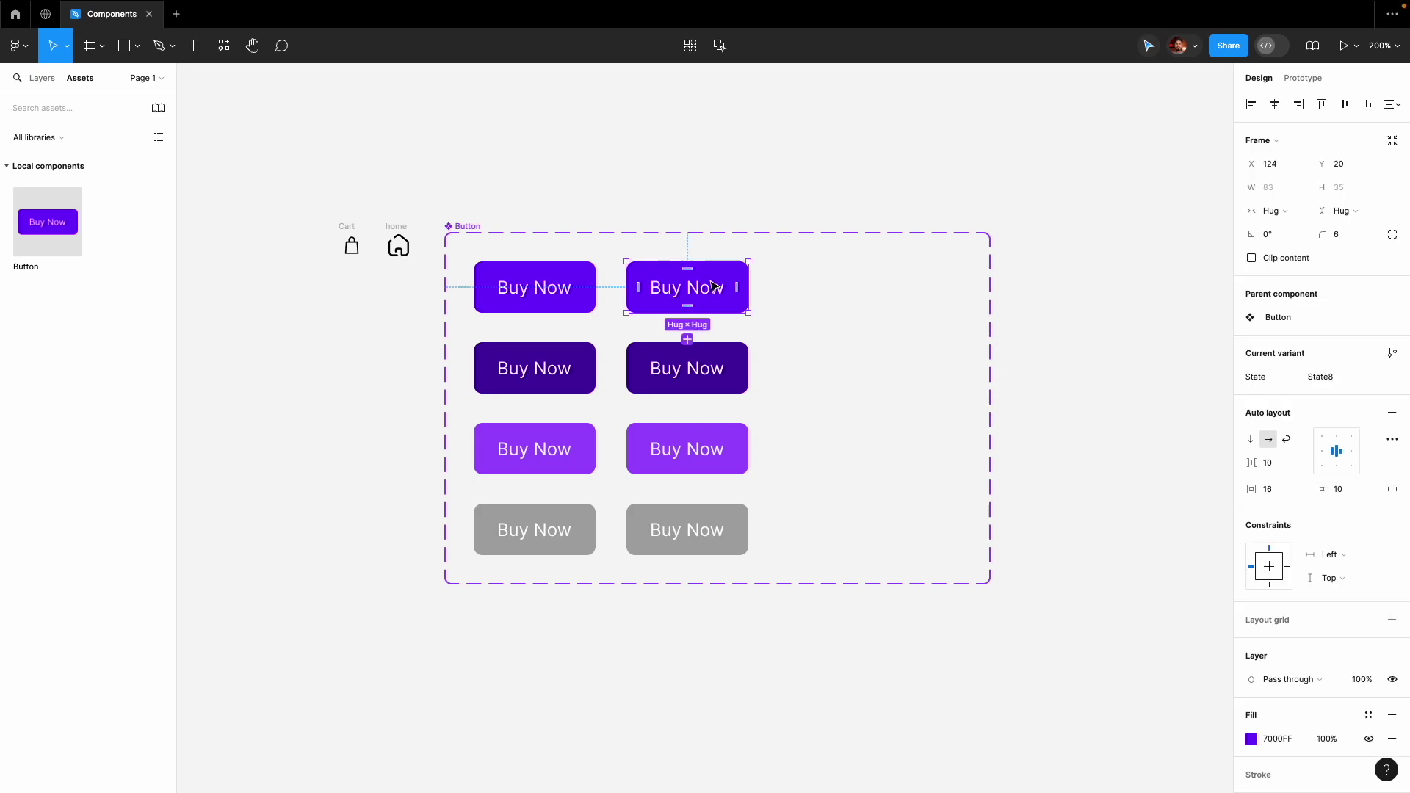
{"action": "left_click", "coordinate": [1361, 213]}
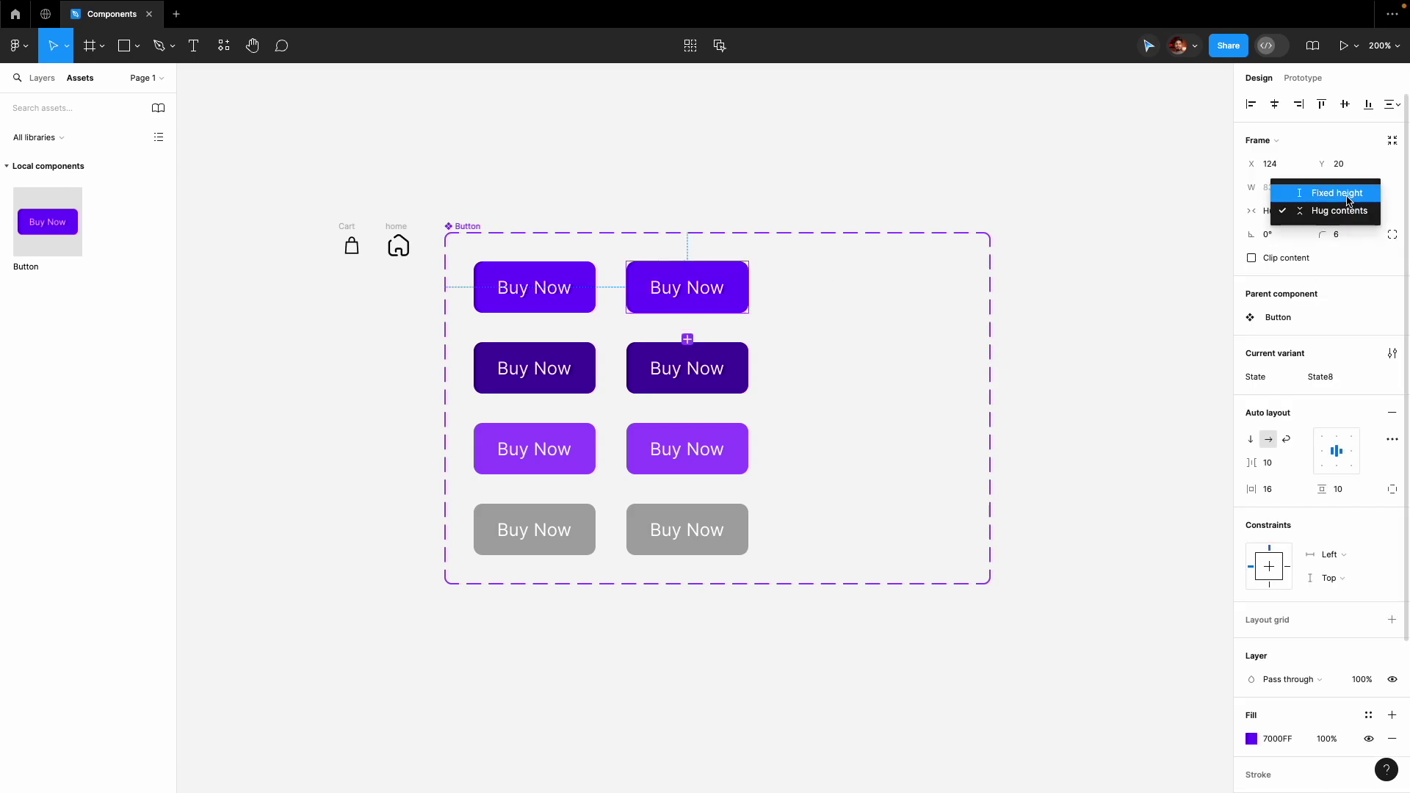
{"action": "left_click", "coordinate": [1347, 194]}
{"action": "left_click", "coordinate": [501, 189]}
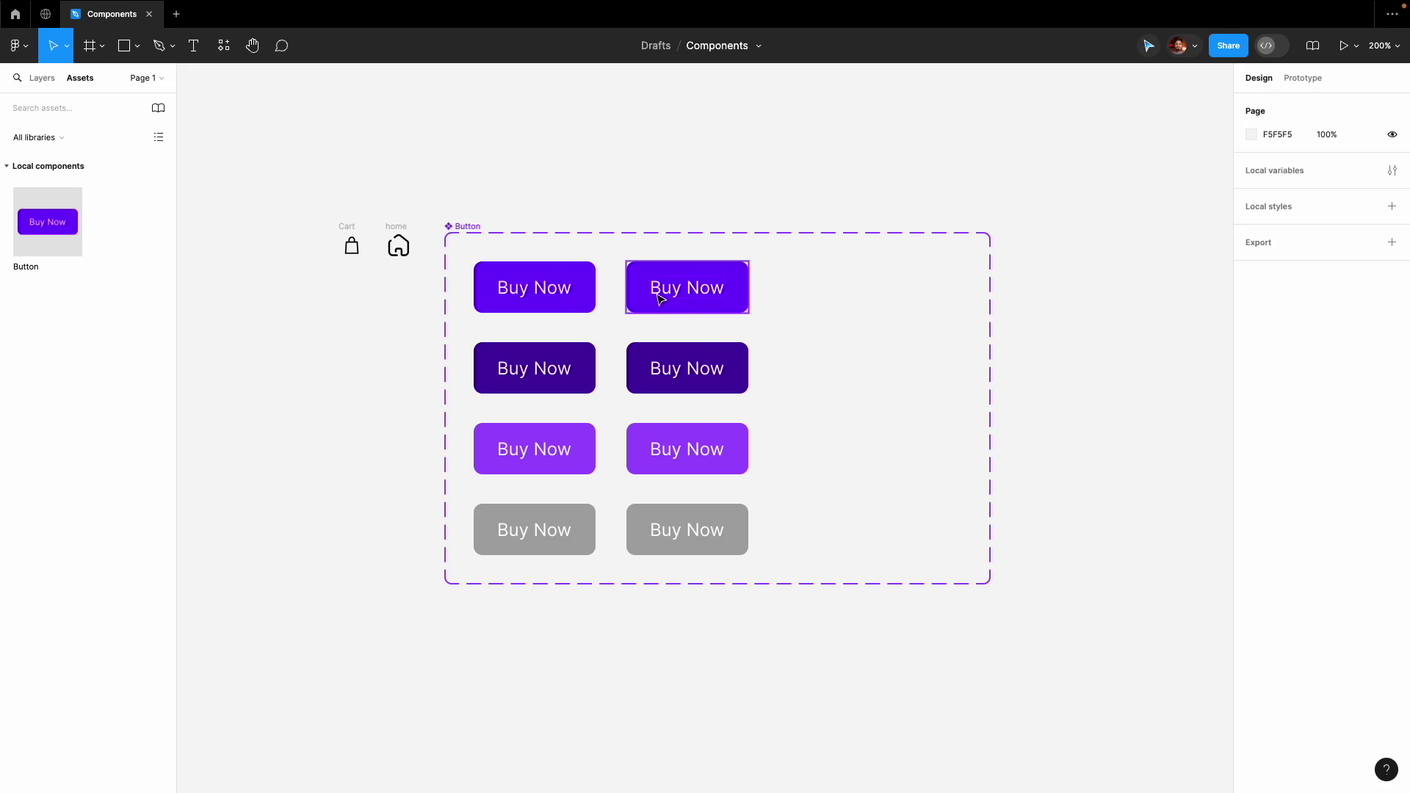
{"action": "left_click", "coordinate": [744, 291]}
{"action": "left_click", "coordinate": [1279, 213]}
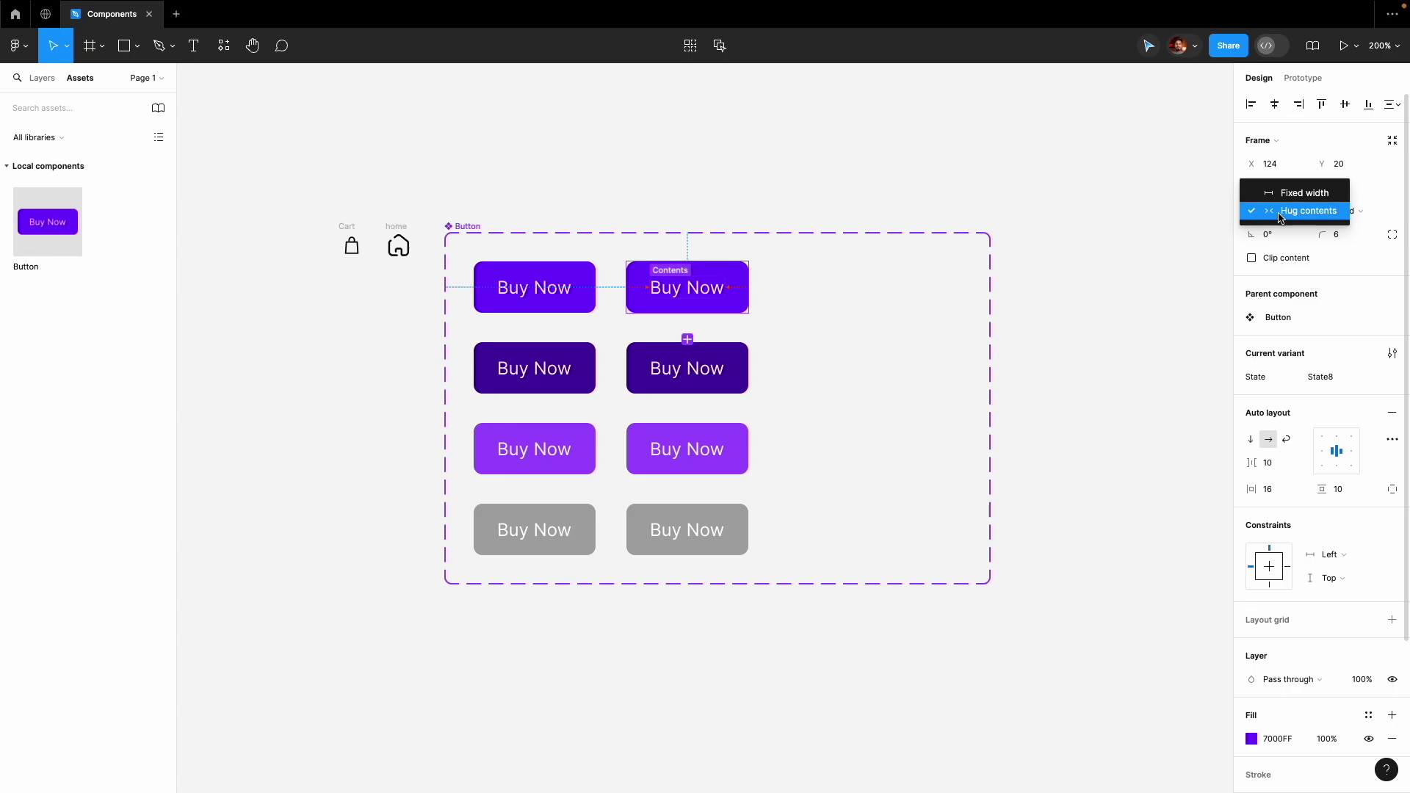
{"action": "left_click", "coordinate": [685, 144]}
Recolour the Cart icon to FFFFFF and place it after the Buy Now text in the top second-column button.
{"action": "left_click", "coordinate": [352, 227]}
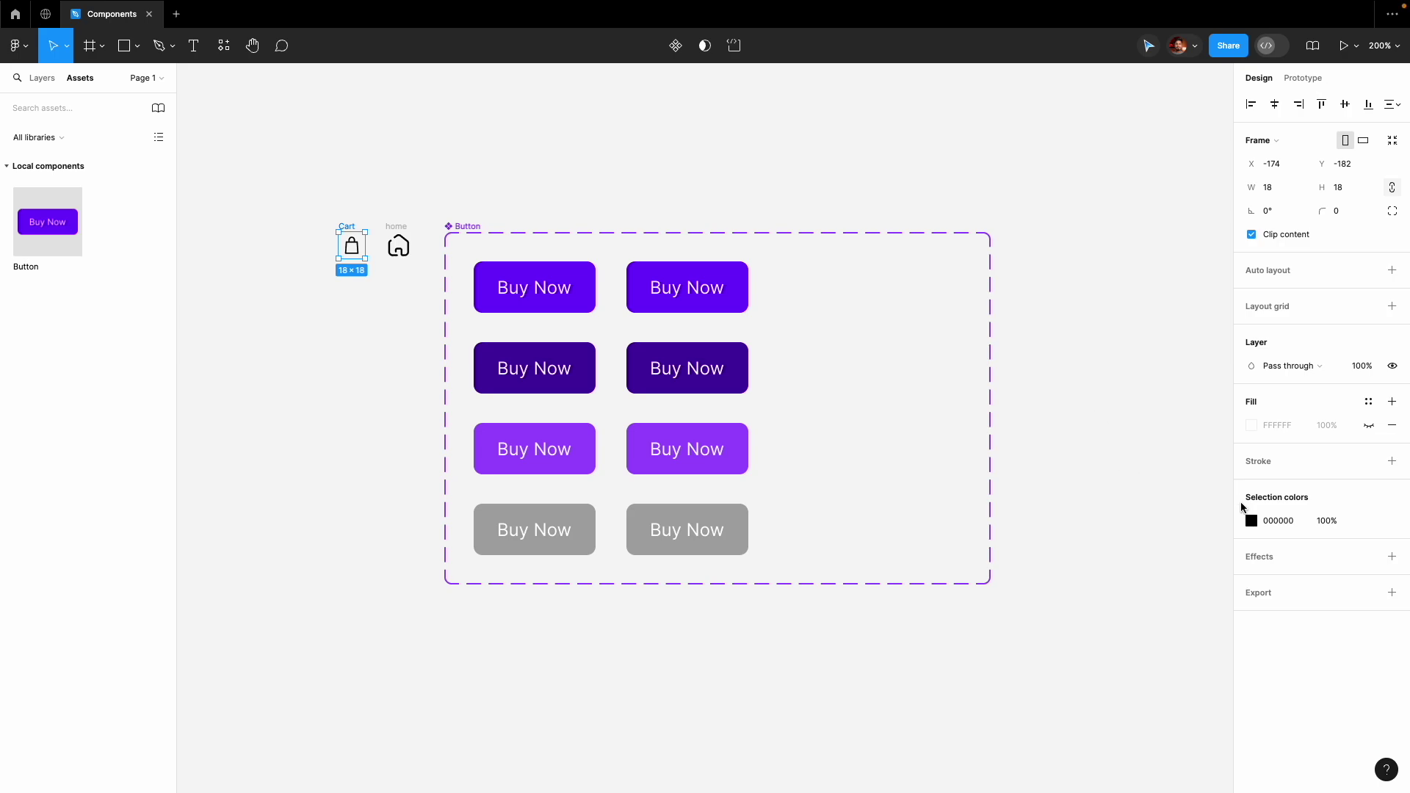
{"action": "left_click", "coordinate": [1252, 521]}
{"action": "type", "text": "FFFFFF"}
{"action": "key", "text": "Return"}
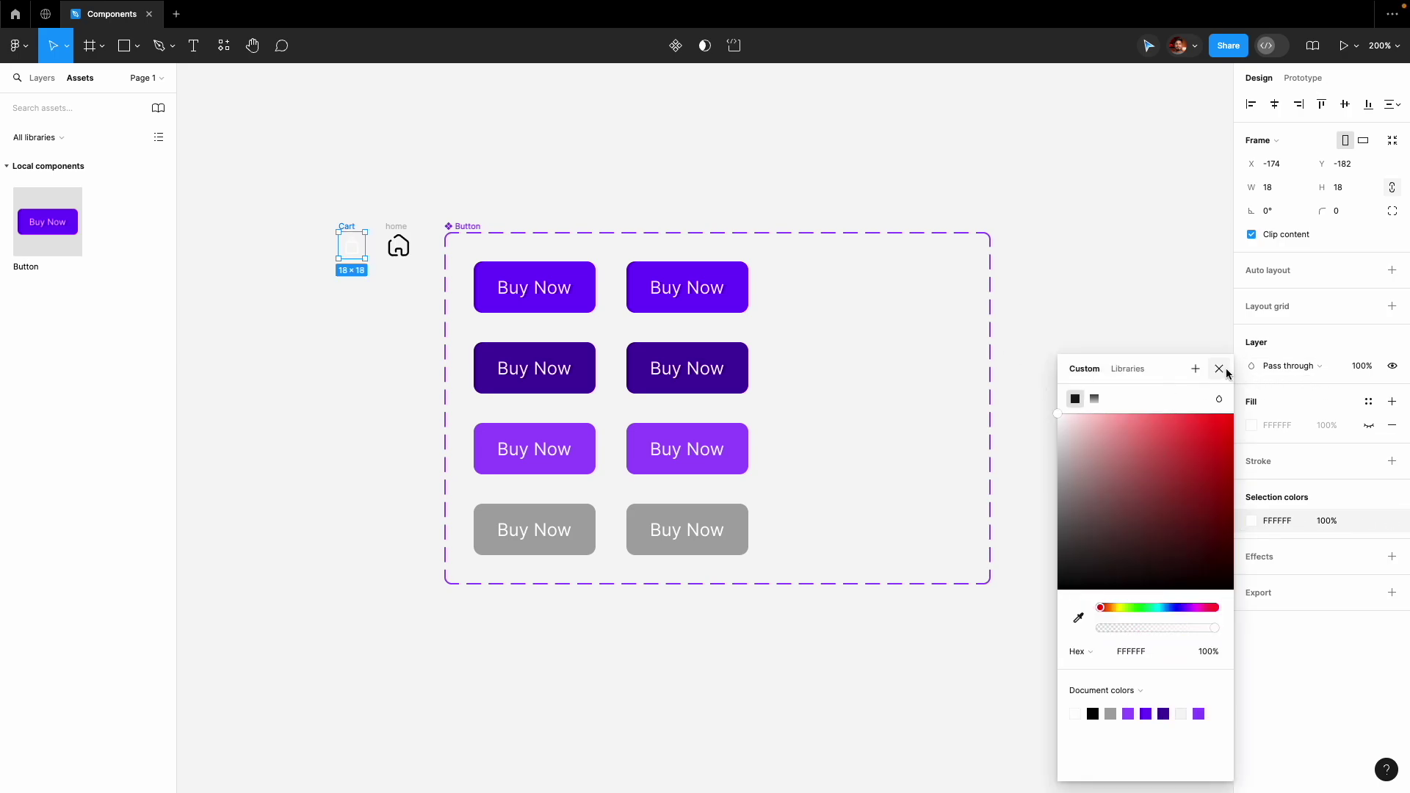
{"action": "left_click", "coordinate": [1221, 369]}
{"action": "left_click_drag", "start_coordinate": [337, 227], "coordinate": [728, 285]}
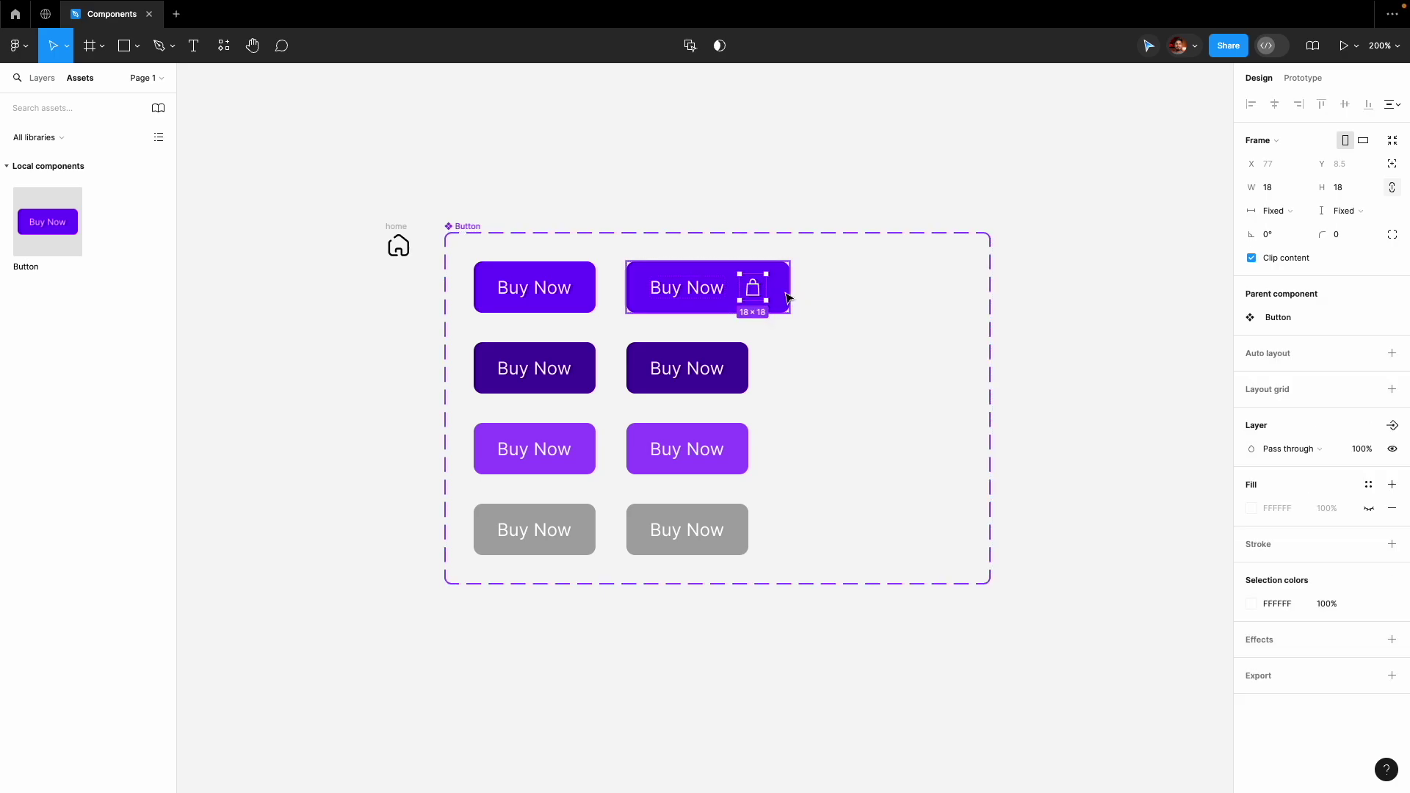
Set the auto layout item spacing of all four second-column variants to 6.
{"action": "left_click", "coordinate": [586, 296]}
{"action": "left_click", "coordinate": [761, 297]}
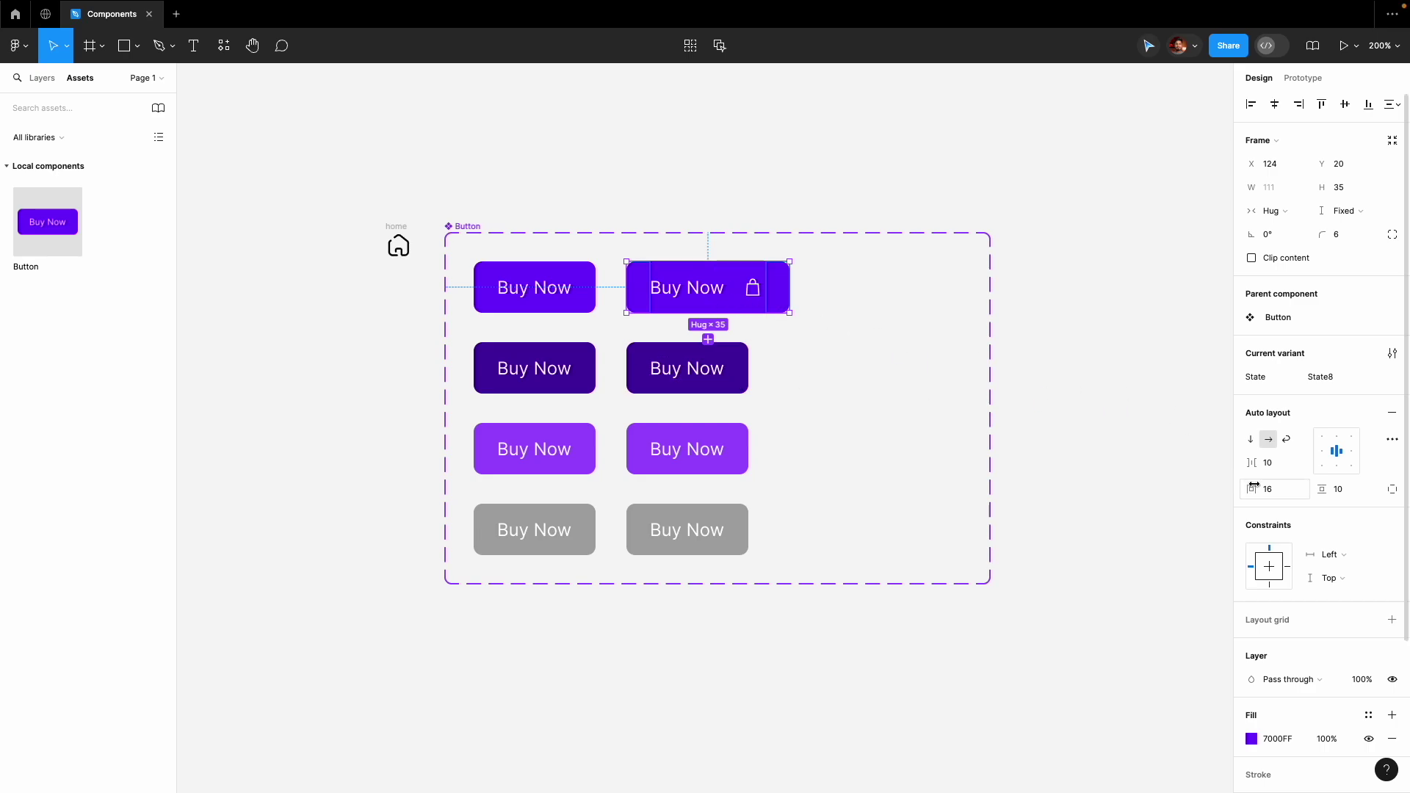
{"action": "left_click", "coordinate": [1277, 464]}
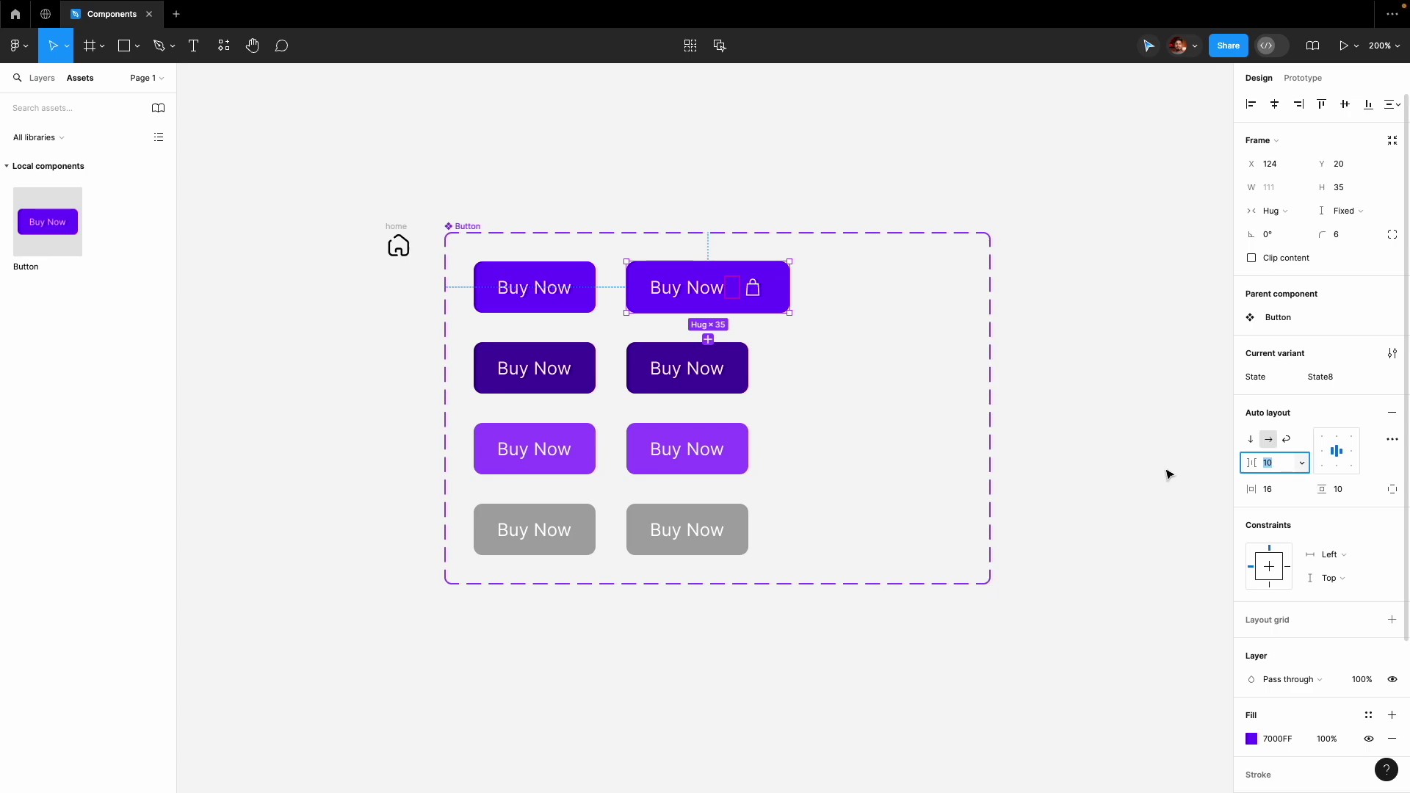
{"action": "left_click", "coordinate": [718, 371], "text": "shift"}
{"action": "left_click", "coordinate": [718, 447], "text": "shift"}
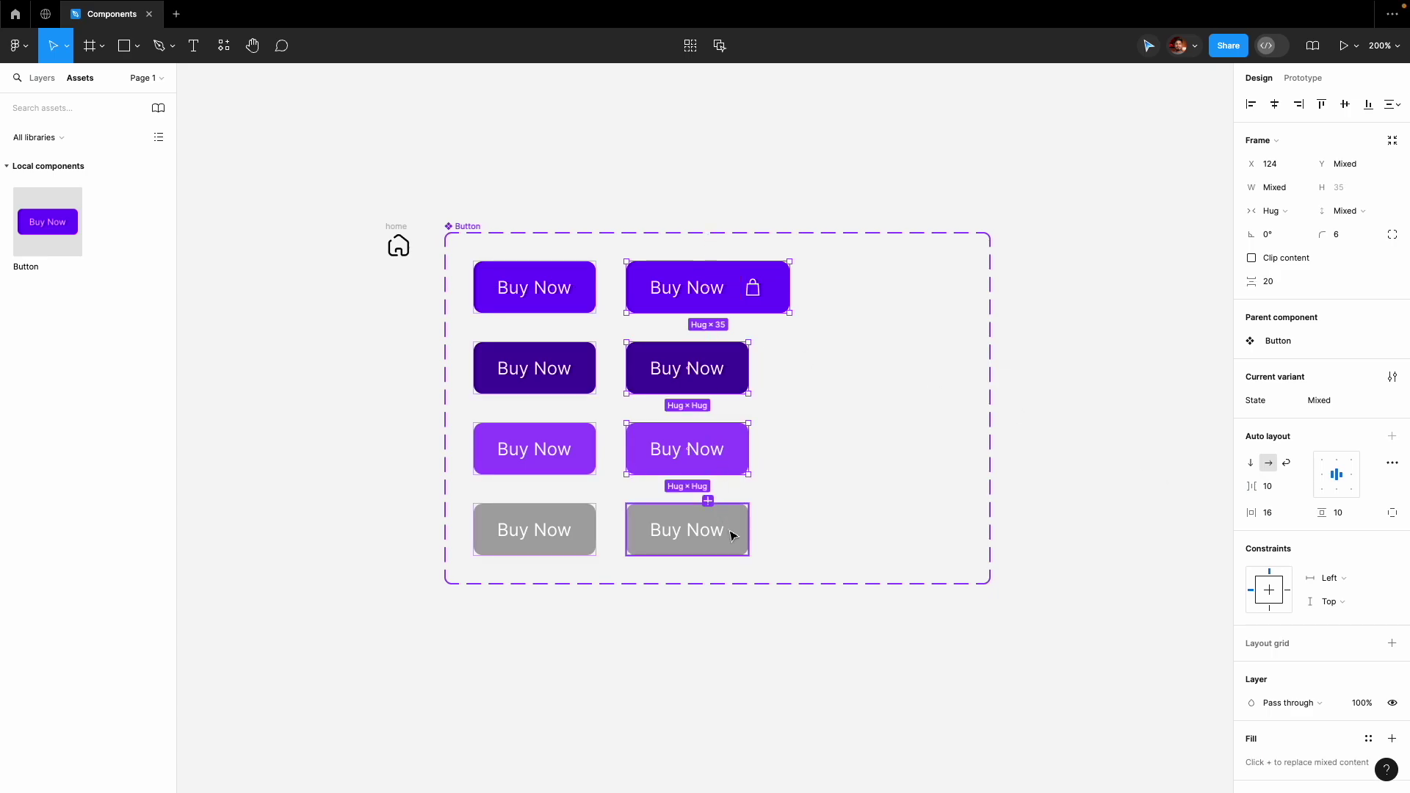
{"action": "left_click", "coordinate": [730, 534], "text": "shift"}
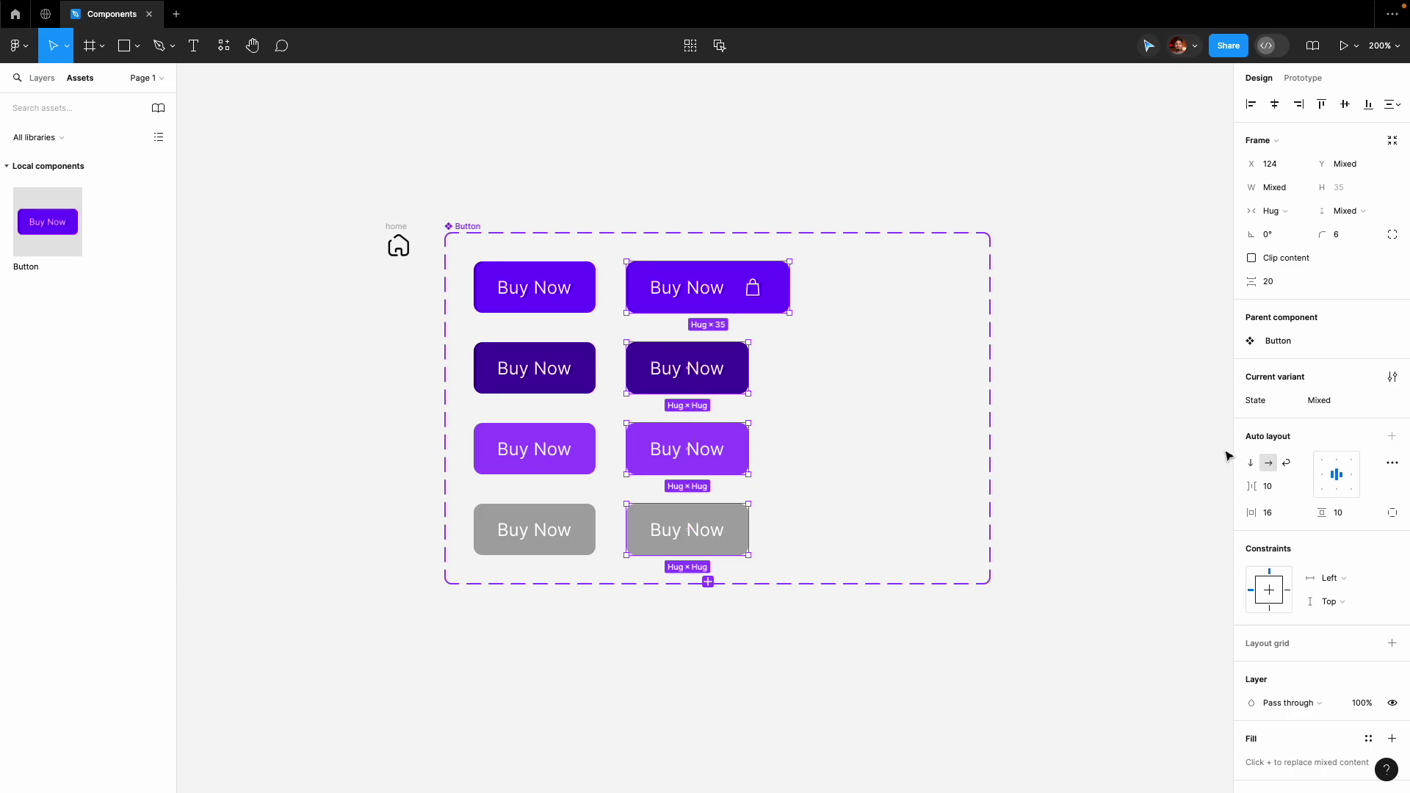
{"action": "left_click", "coordinate": [1268, 487]}
{"action": "type", "text": "6"}
{"action": "key", "text": "Return"}
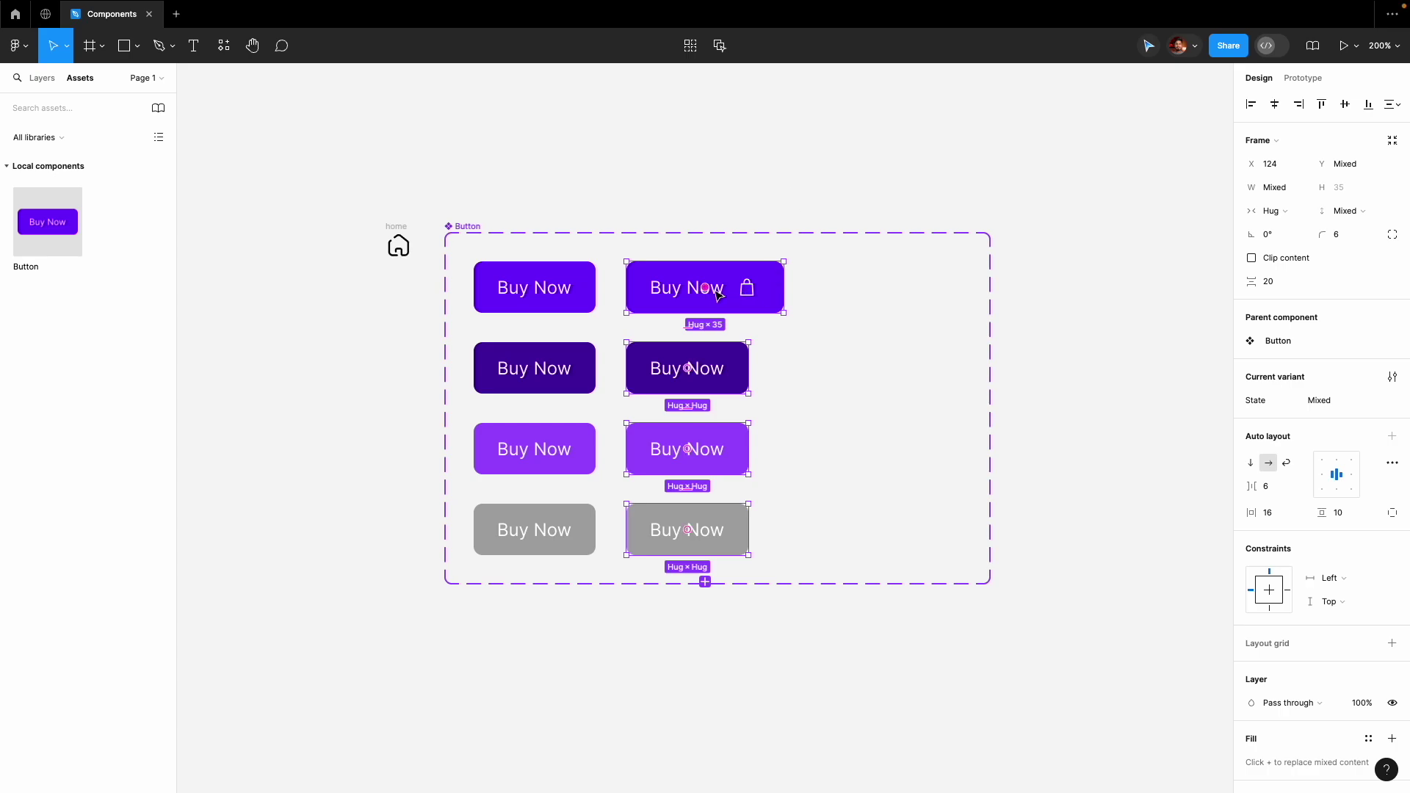
{"action": "left_click", "coordinate": [750, 171]}
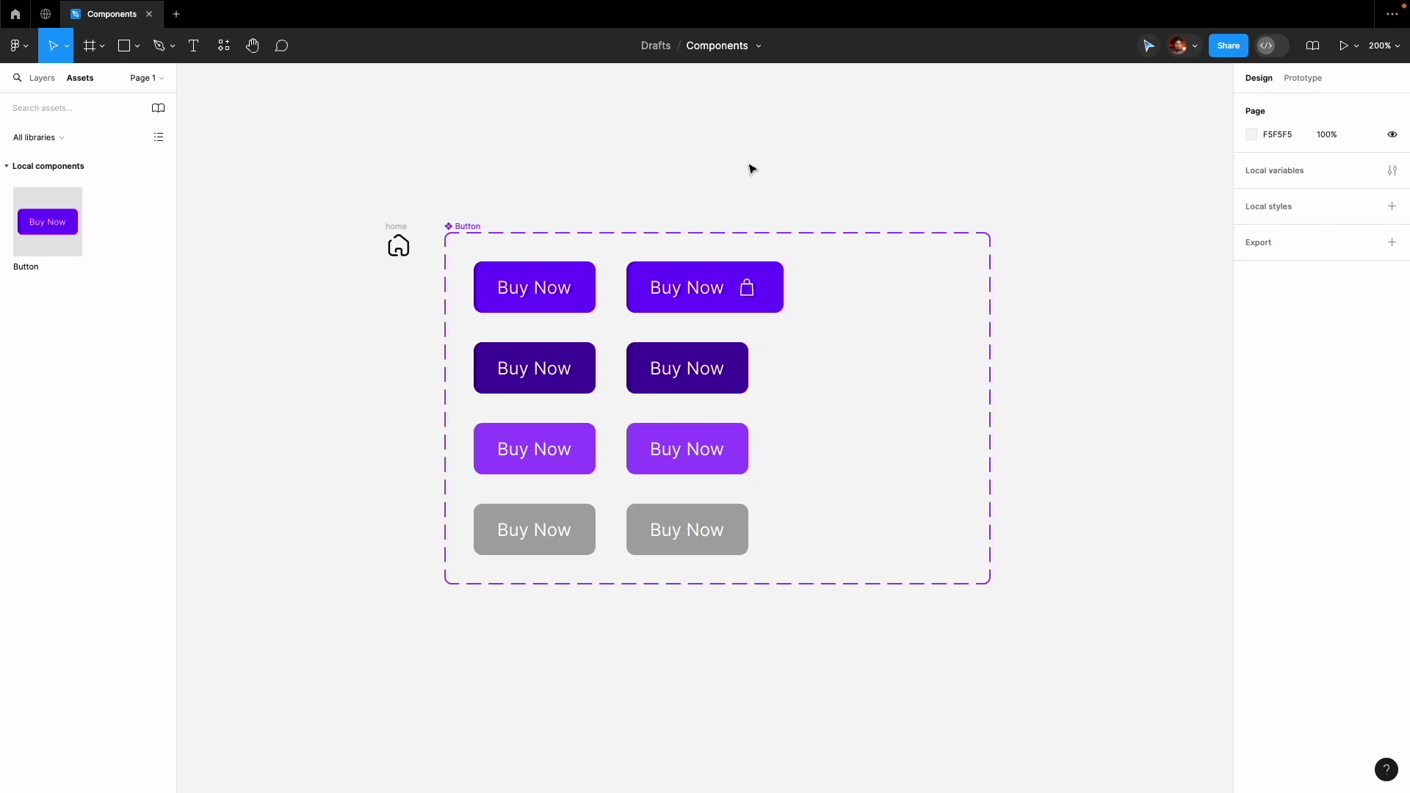
Copy the white Cart icon from the top second-column button into the three variants below it.
{"action": "double_click", "coordinate": [748, 289]}
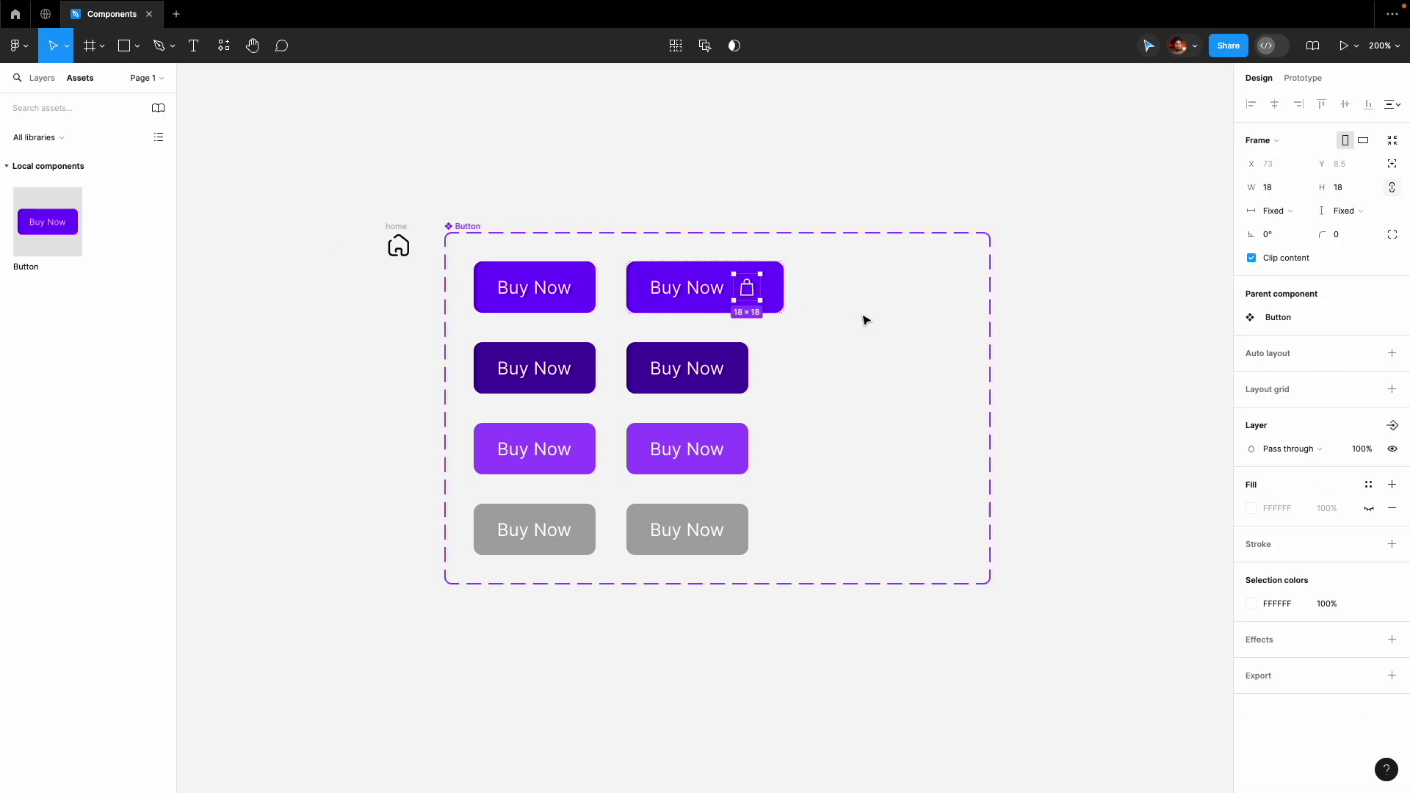
{"action": "left_click", "coordinate": [726, 378]}
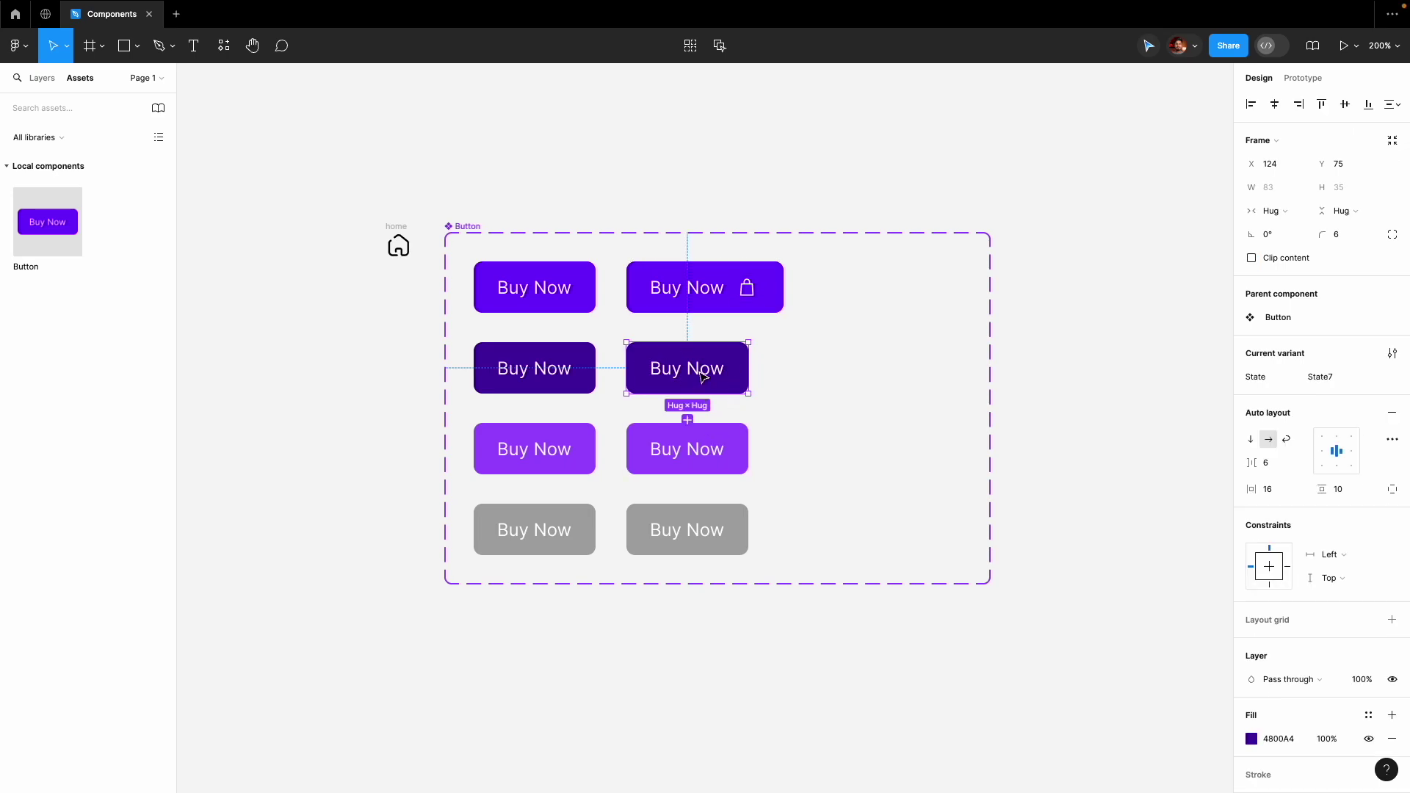
{"action": "left_click", "coordinate": [707, 462], "text": "shift"}
{"action": "left_click", "coordinate": [723, 542], "text": "shift"}
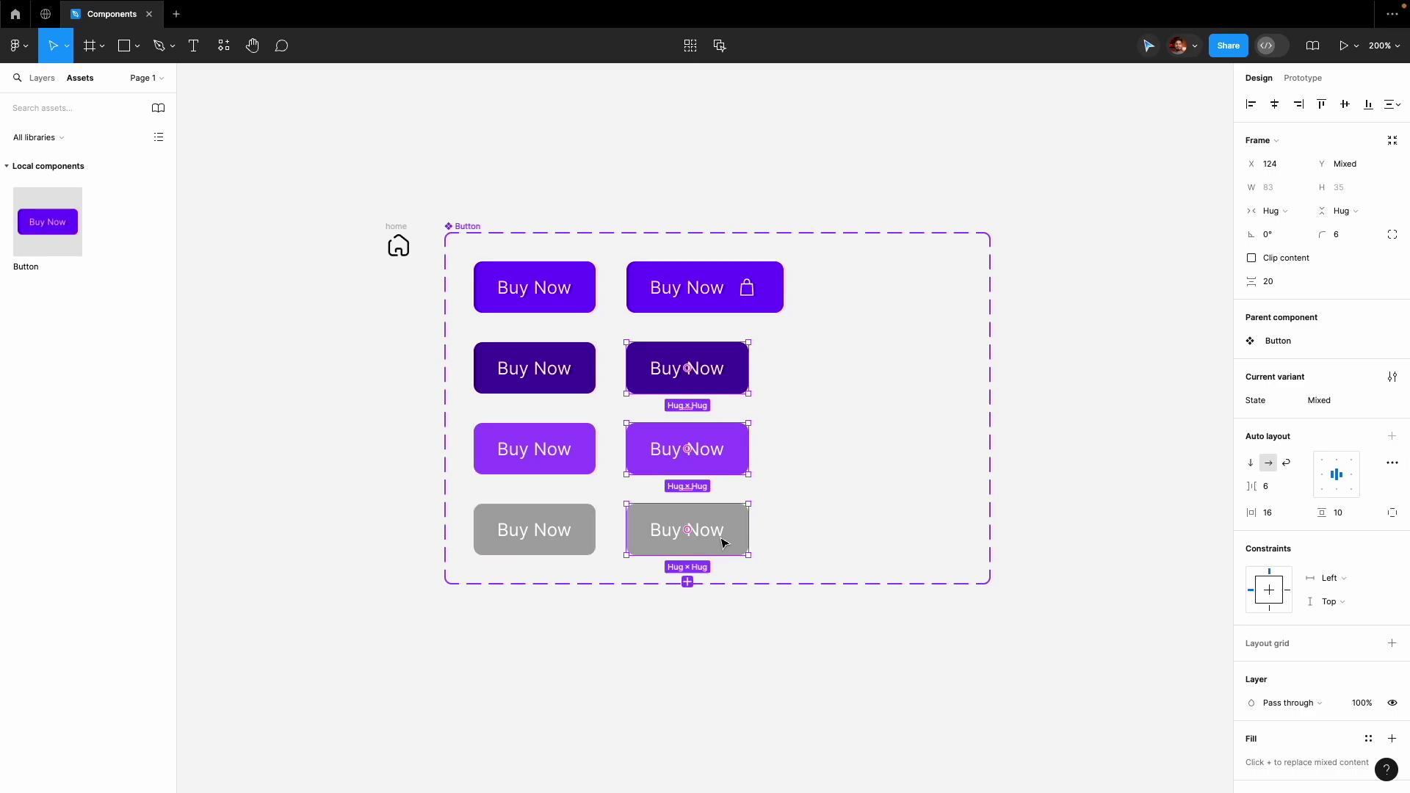
{"action": "key", "text": "ctrl+v"}
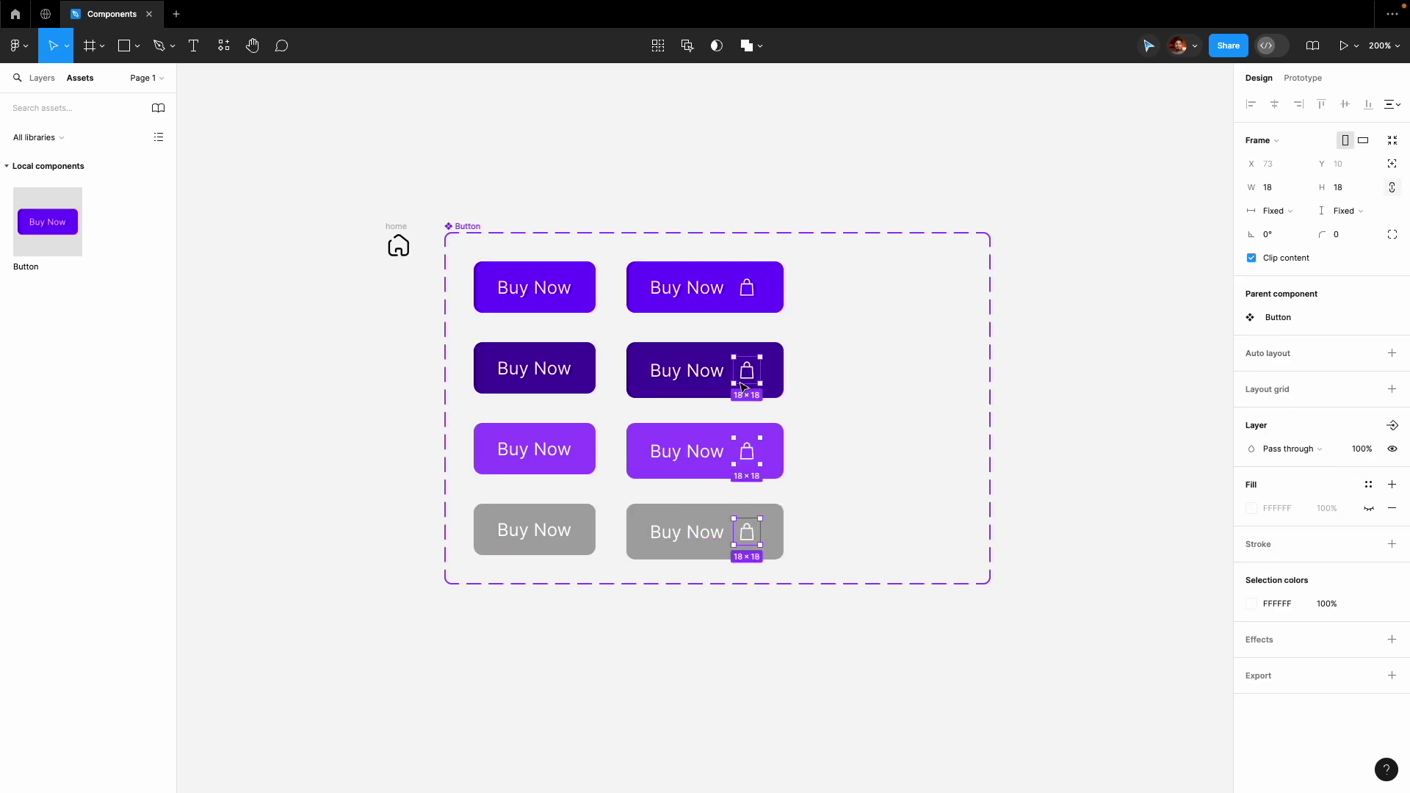
{"action": "key", "text": "Escape"}
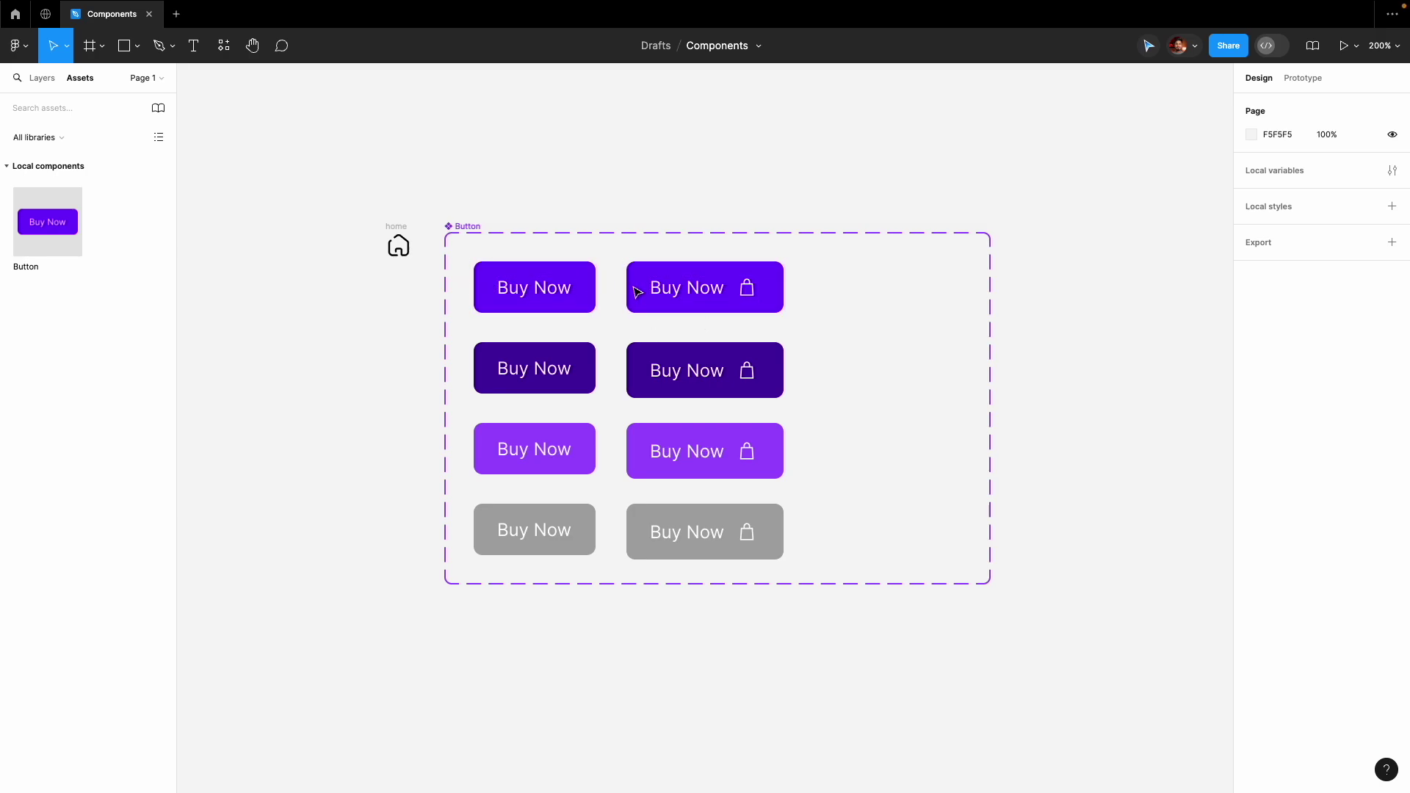
{"action": "left_click", "coordinate": [673, 290]}
{"action": "left_click", "coordinate": [651, 211]}
{"action": "left_click", "coordinate": [467, 227]}
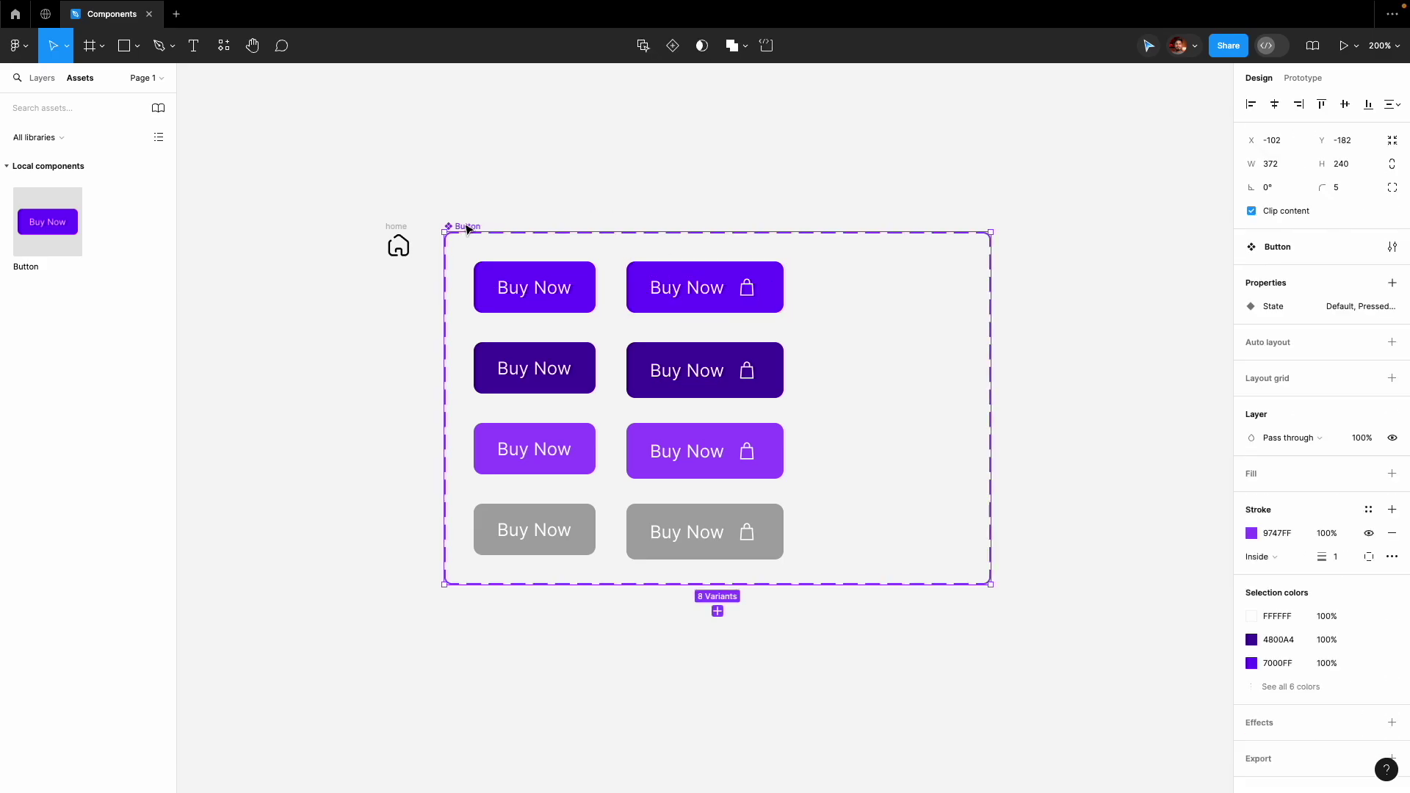
{"action": "left_click", "coordinate": [772, 216]}
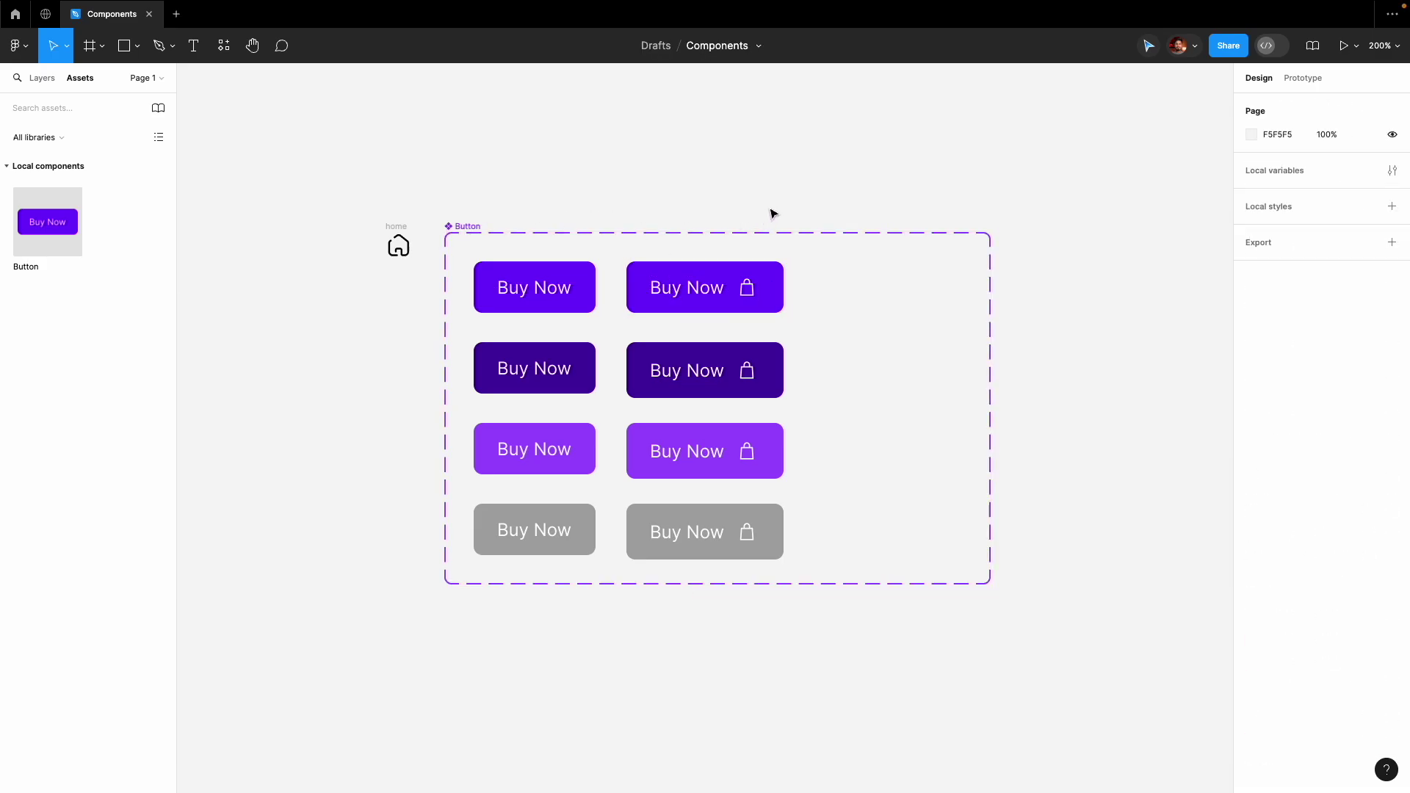
Add a variant property named With Icon with the value True to the Button component set.
{"action": "left_click", "coordinate": [465, 228]}
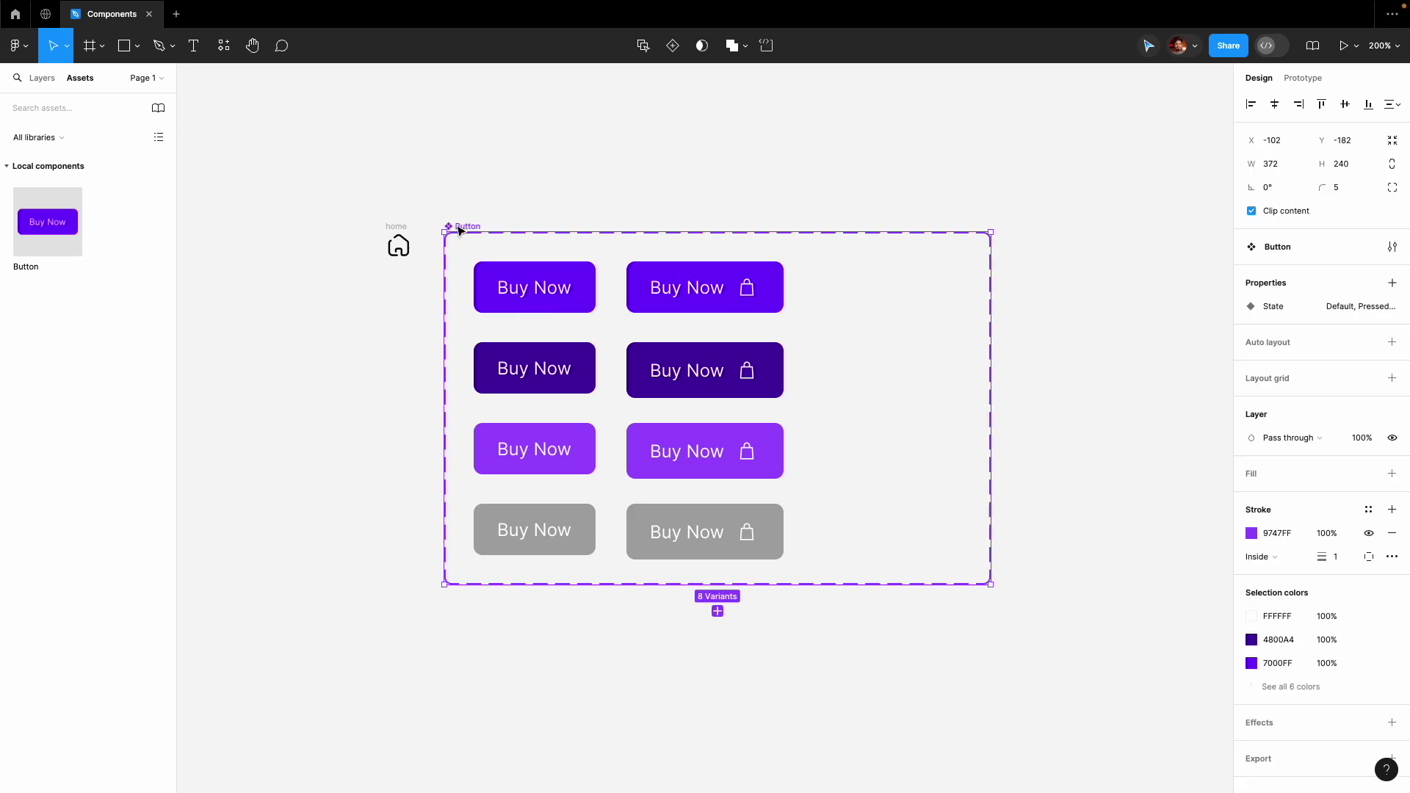
{"action": "left_click", "coordinate": [1392, 286]}
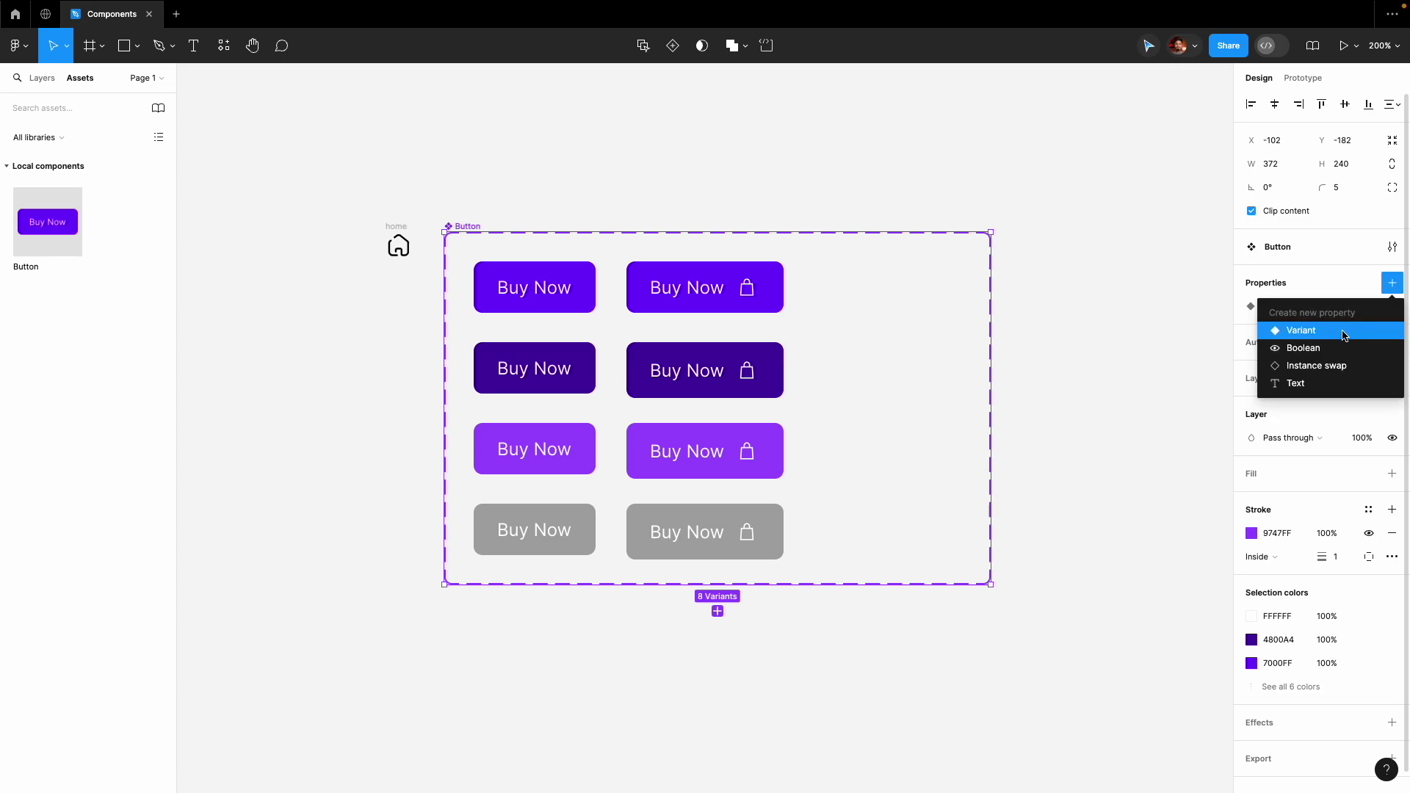
{"action": "left_click", "coordinate": [1334, 332]}
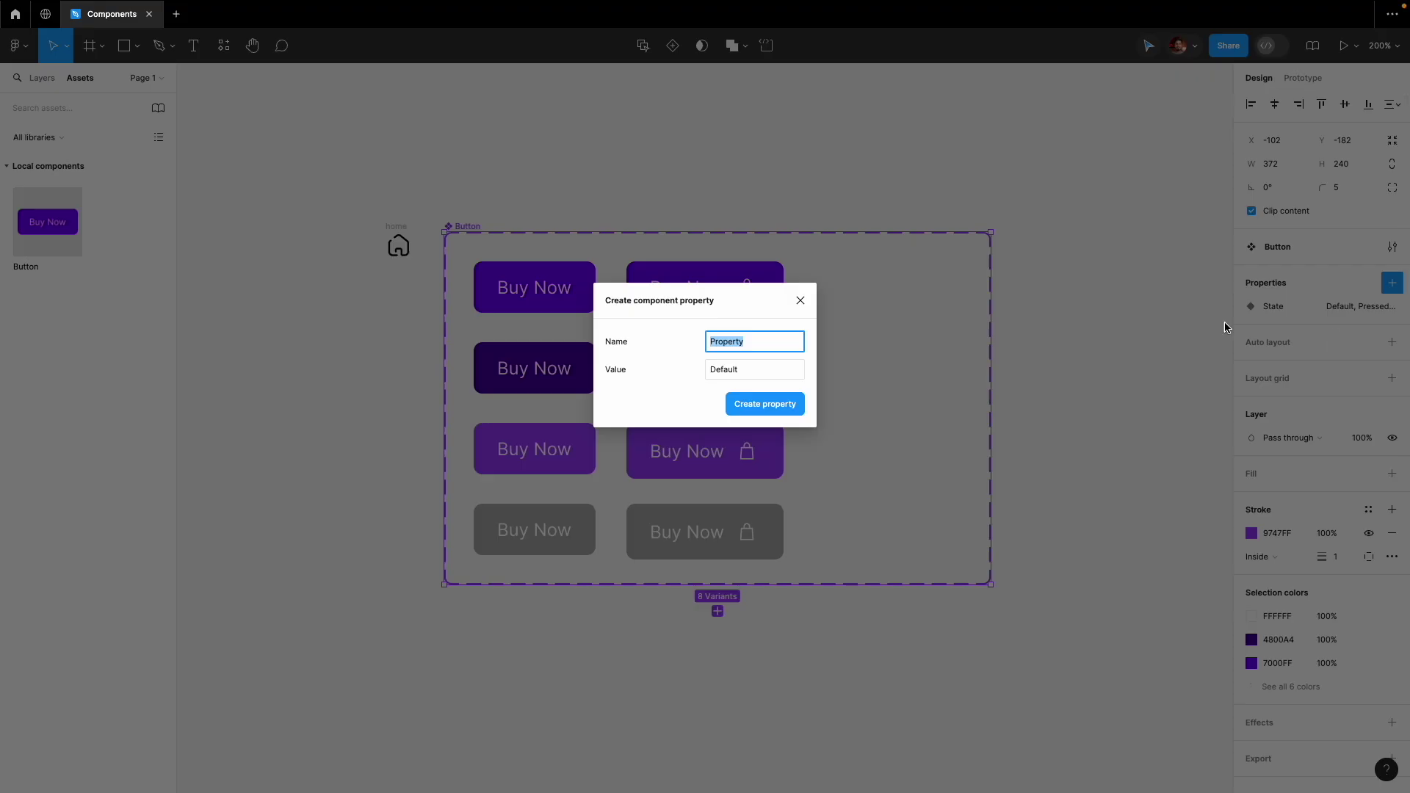
{"action": "type", "text": "With Icon"}
{"action": "left_click", "coordinate": [730, 374]}
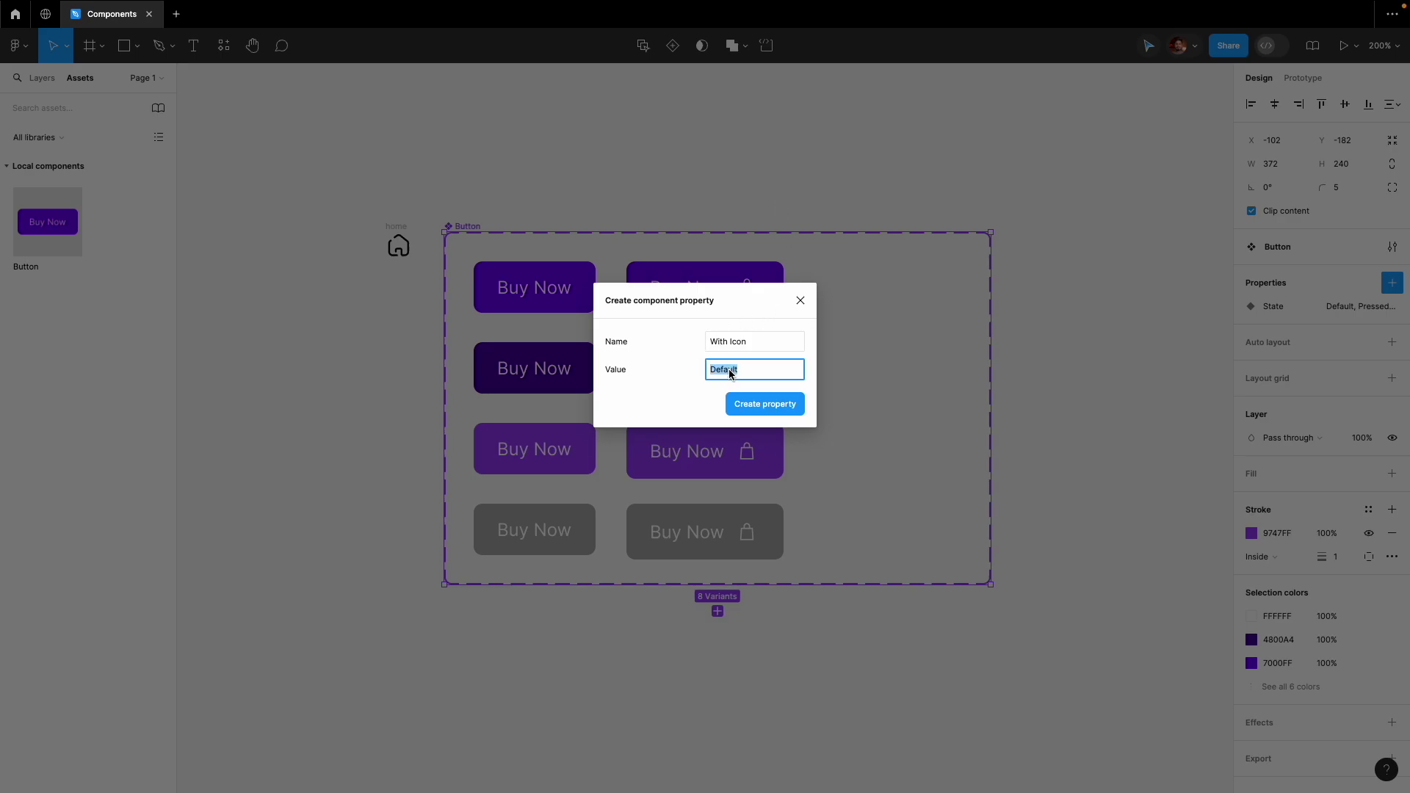
{"action": "type", "text": "True"}
{"action": "left_click", "coordinate": [753, 410]}
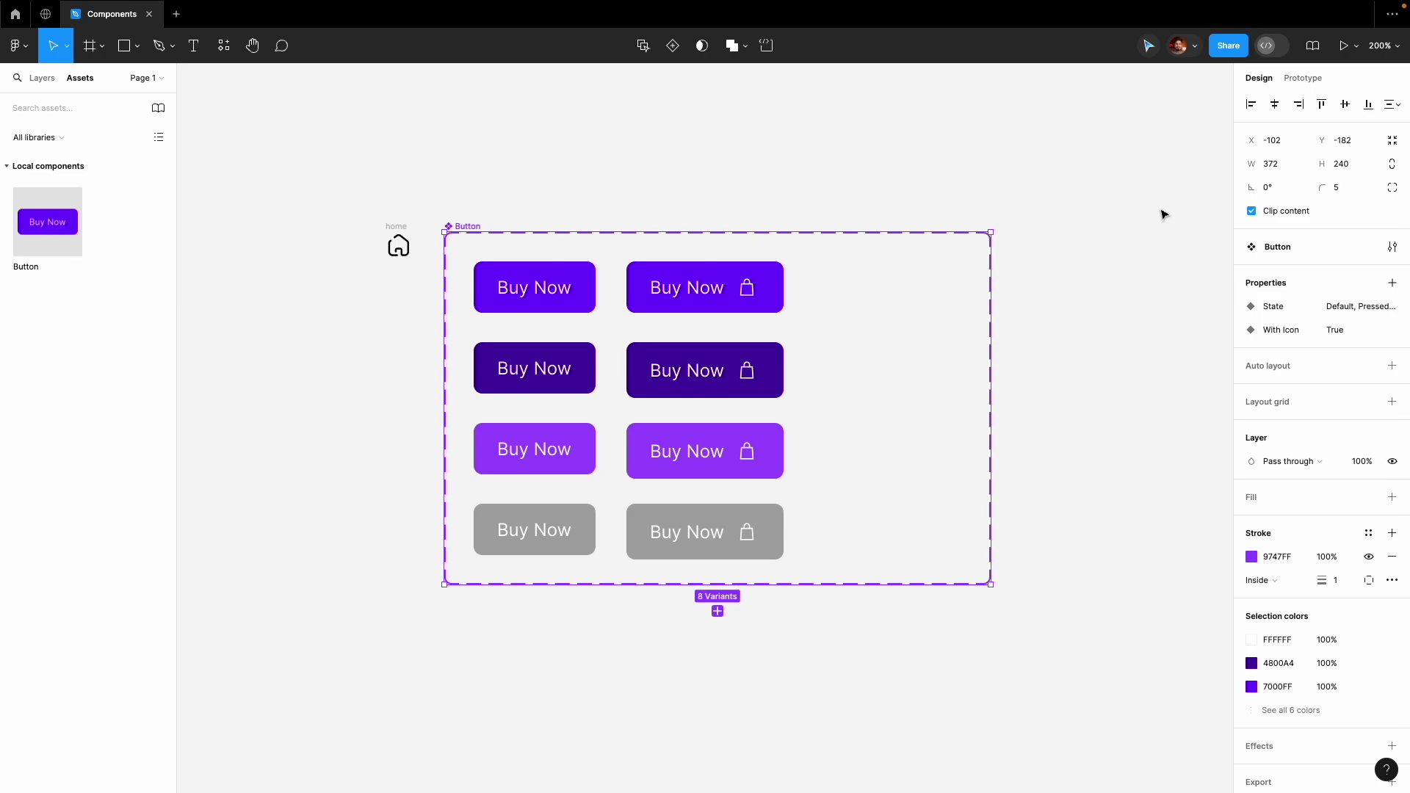
Set the With Icon property to False for all four text-only variants in the first column.
{"action": "left_click", "coordinate": [520, 293]}
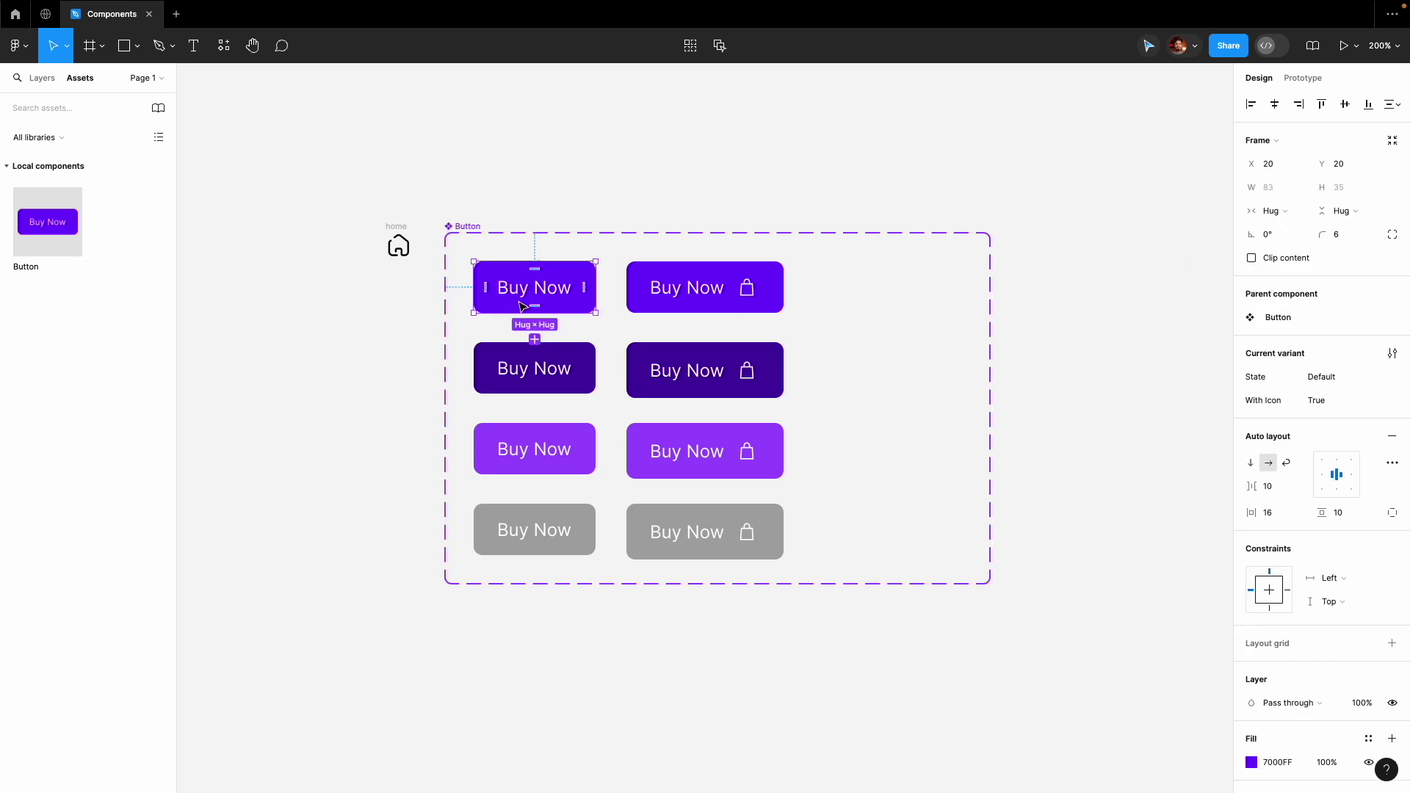
{"action": "left_click", "coordinate": [532, 357], "text": "shift"}
{"action": "left_click", "coordinate": [541, 463], "text": "shift"}
{"action": "left_click", "coordinate": [559, 530], "text": "shift"}
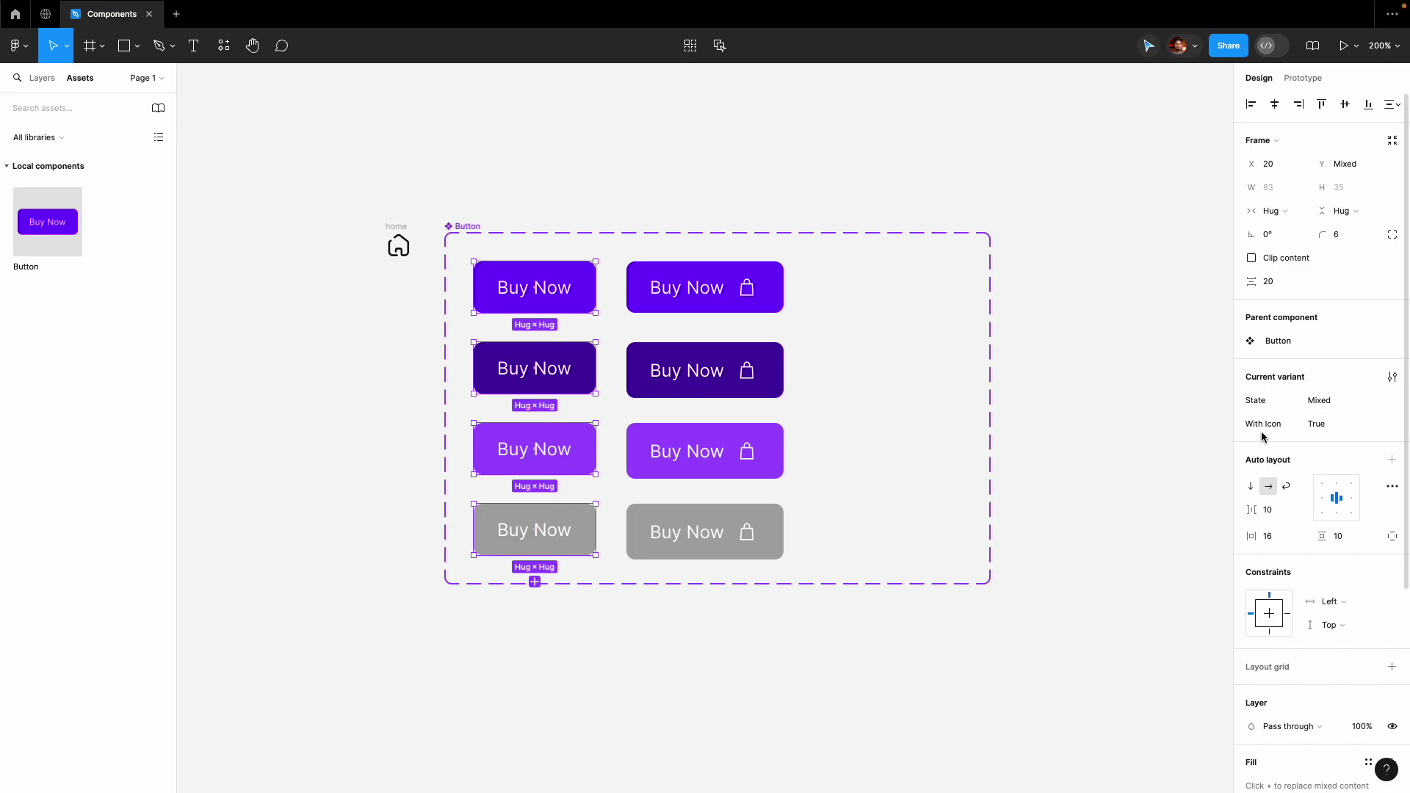
{"action": "left_click", "coordinate": [1351, 427]}
{"action": "type", "text": "False"}
{"action": "left_click", "coordinate": [991, 196]}
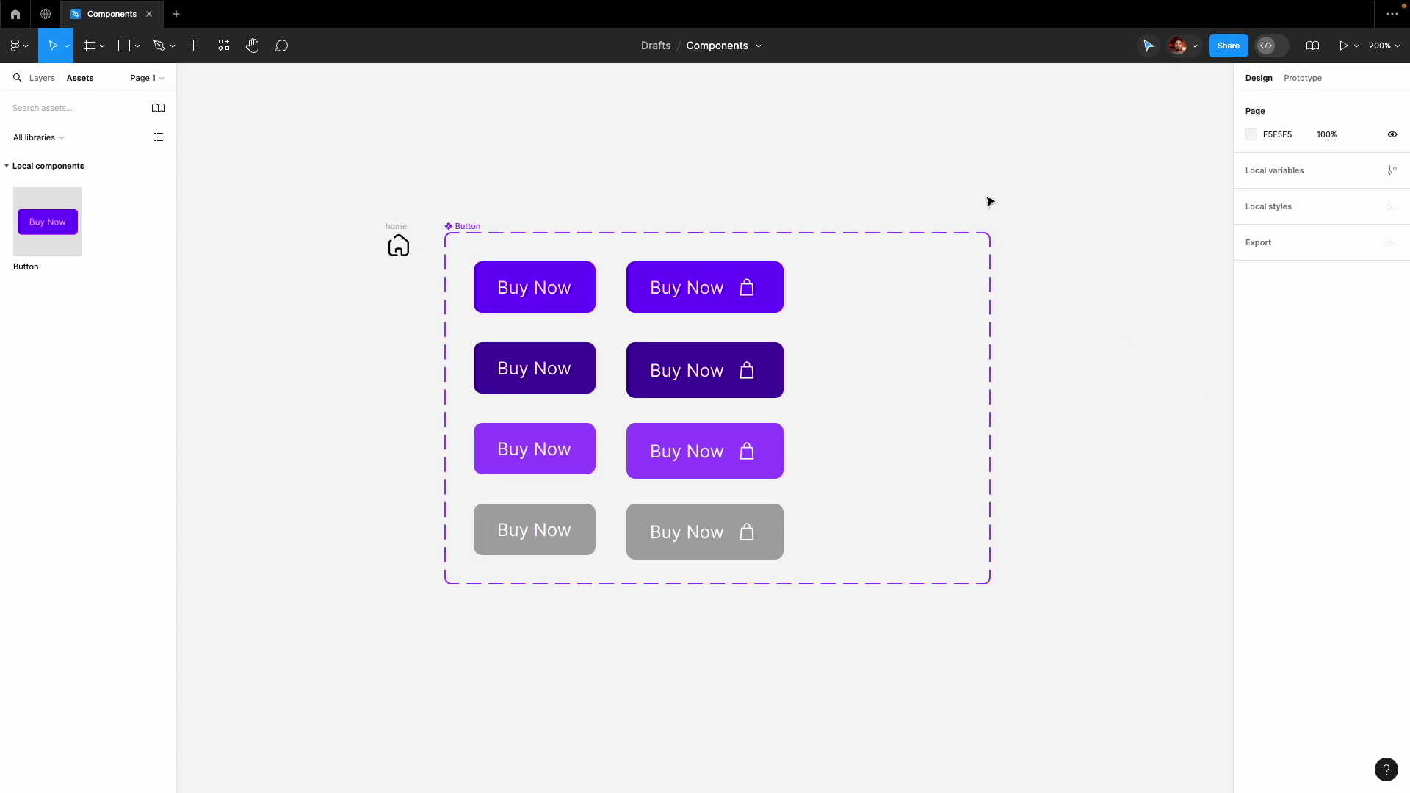
Check the With Icon value shared by the four second-column variants that contain the Cart icon.
{"action": "left_click", "coordinate": [716, 303]}
{"action": "left_click", "coordinate": [719, 381], "text": "shift"}
{"action": "left_click", "coordinate": [705, 470], "text": "shift"}
{"action": "left_click", "coordinate": [705, 532], "text": "shift"}
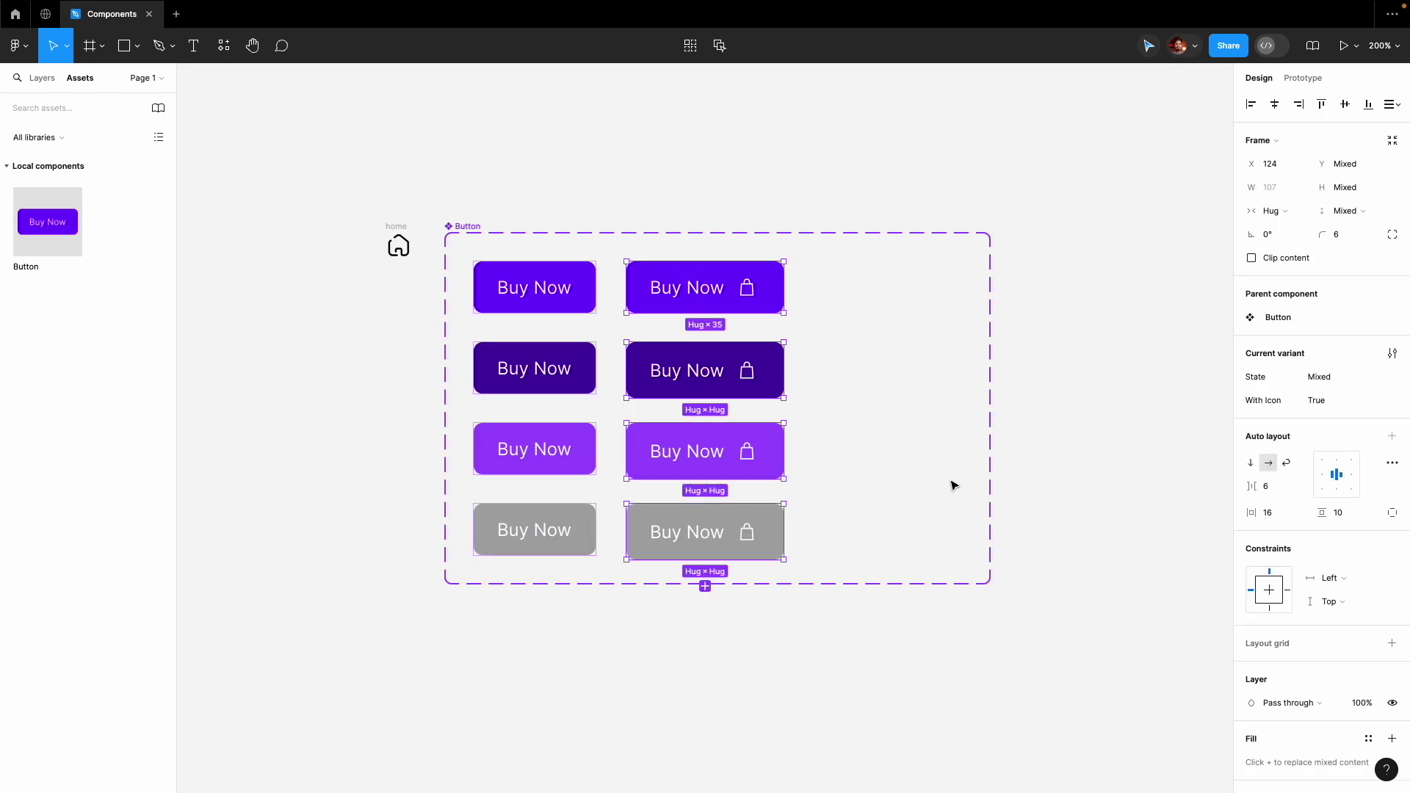
{"action": "left_click", "coordinate": [1055, 143]}
Place an instance of the Button component beside the component set and view its State options.
{"action": "scroll", "coordinate": [1056, 143], "scroll_direction": "right", "scroll_amount": 5}
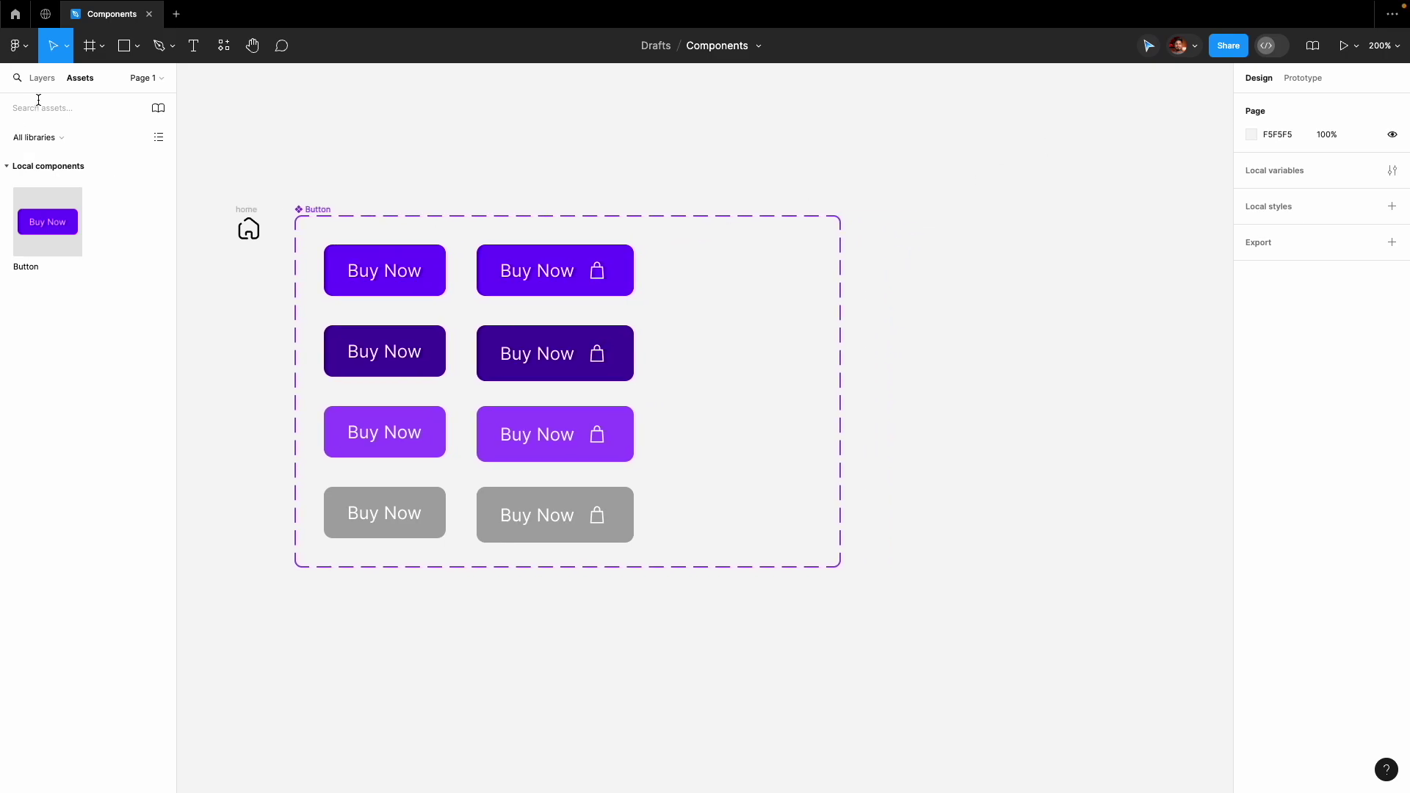
{"action": "left_click_drag", "start_coordinate": [44, 234], "coordinate": [1110, 342]}
{"action": "scroll", "coordinate": [1116, 382], "scroll_direction": "right", "scroll_amount": 8}
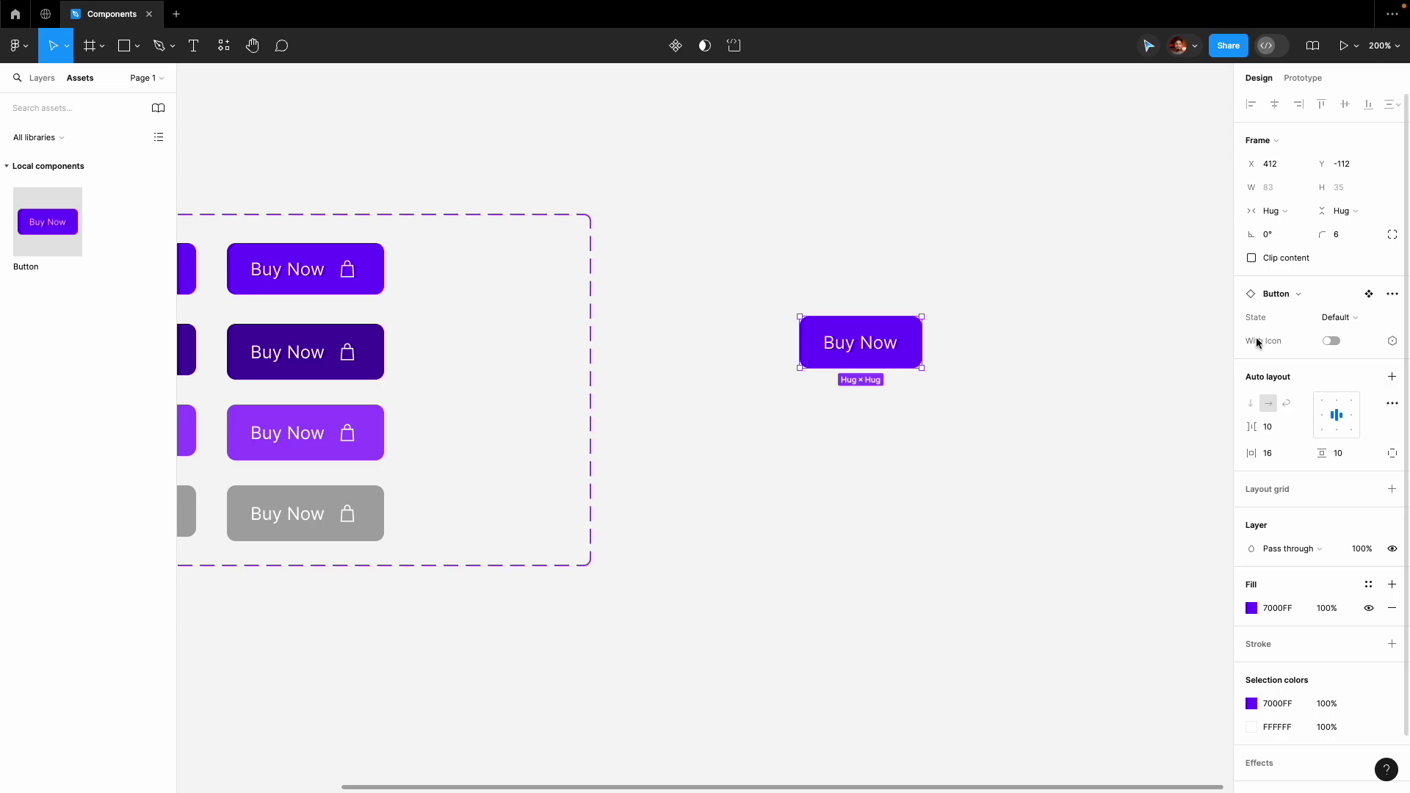
{"action": "left_click", "coordinate": [1335, 320]}
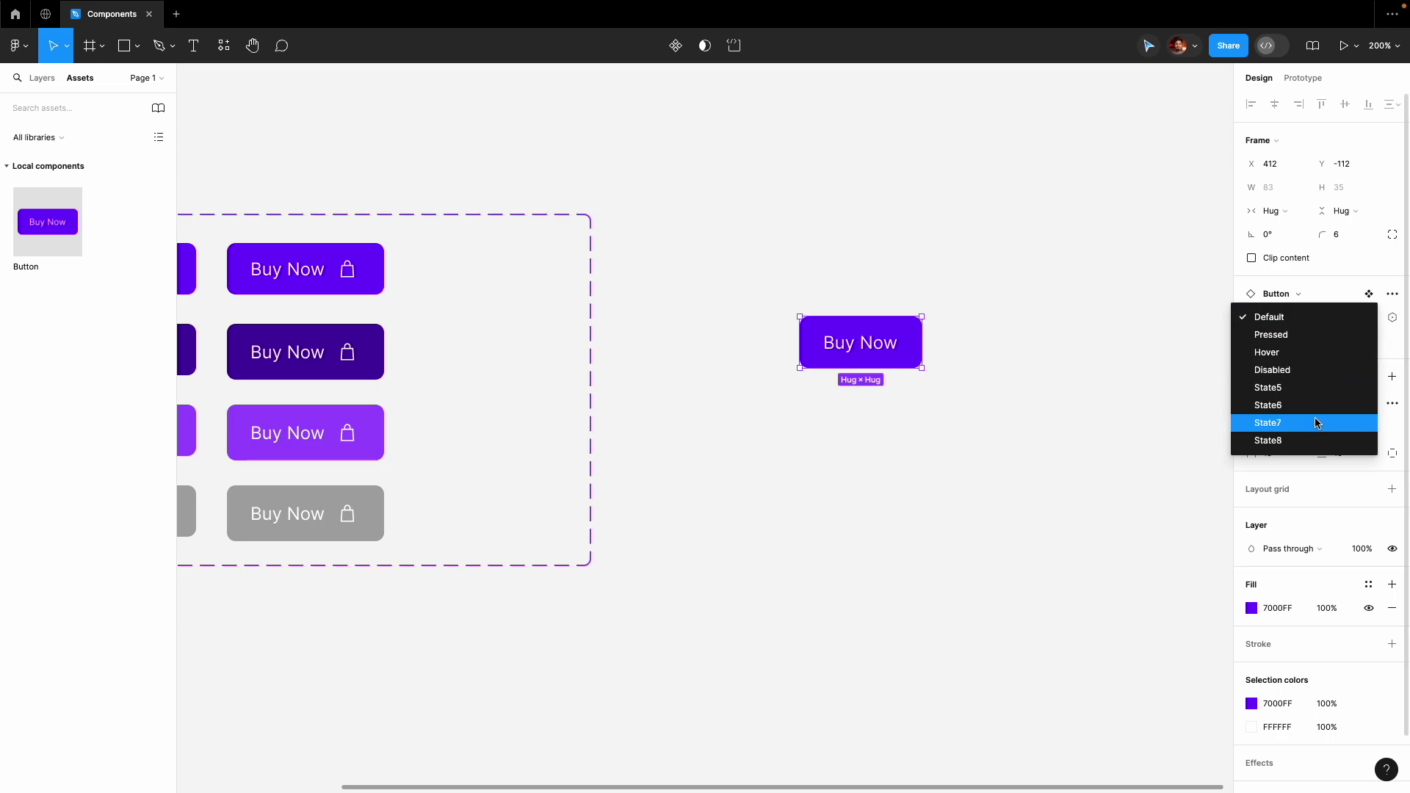
{"action": "left_click", "coordinate": [1083, 281]}
{"action": "scroll", "coordinate": [1083, 280], "scroll_direction": "left", "scroll_amount": 3}
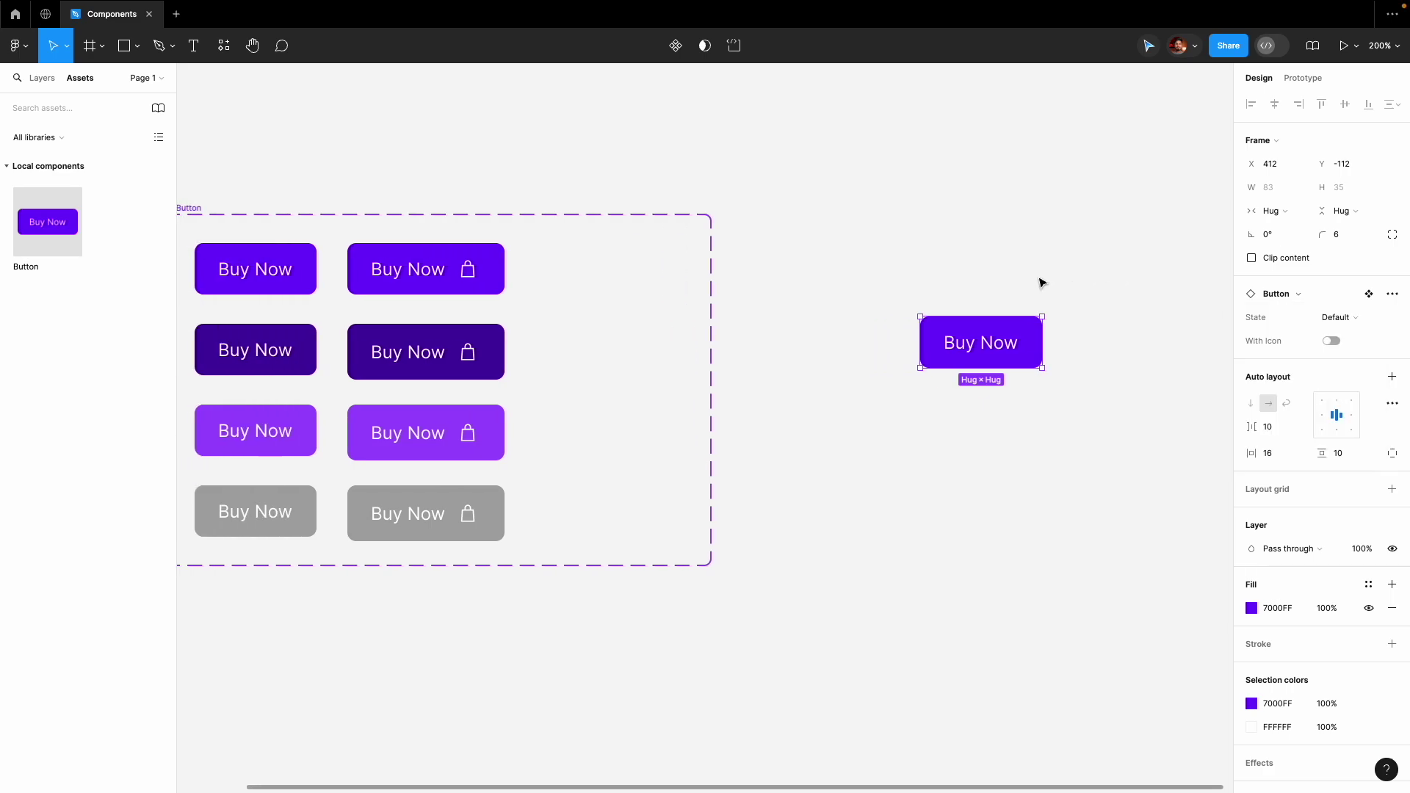
{"action": "scroll", "coordinate": [702, 299], "scroll_direction": "left", "scroll_amount": 2}
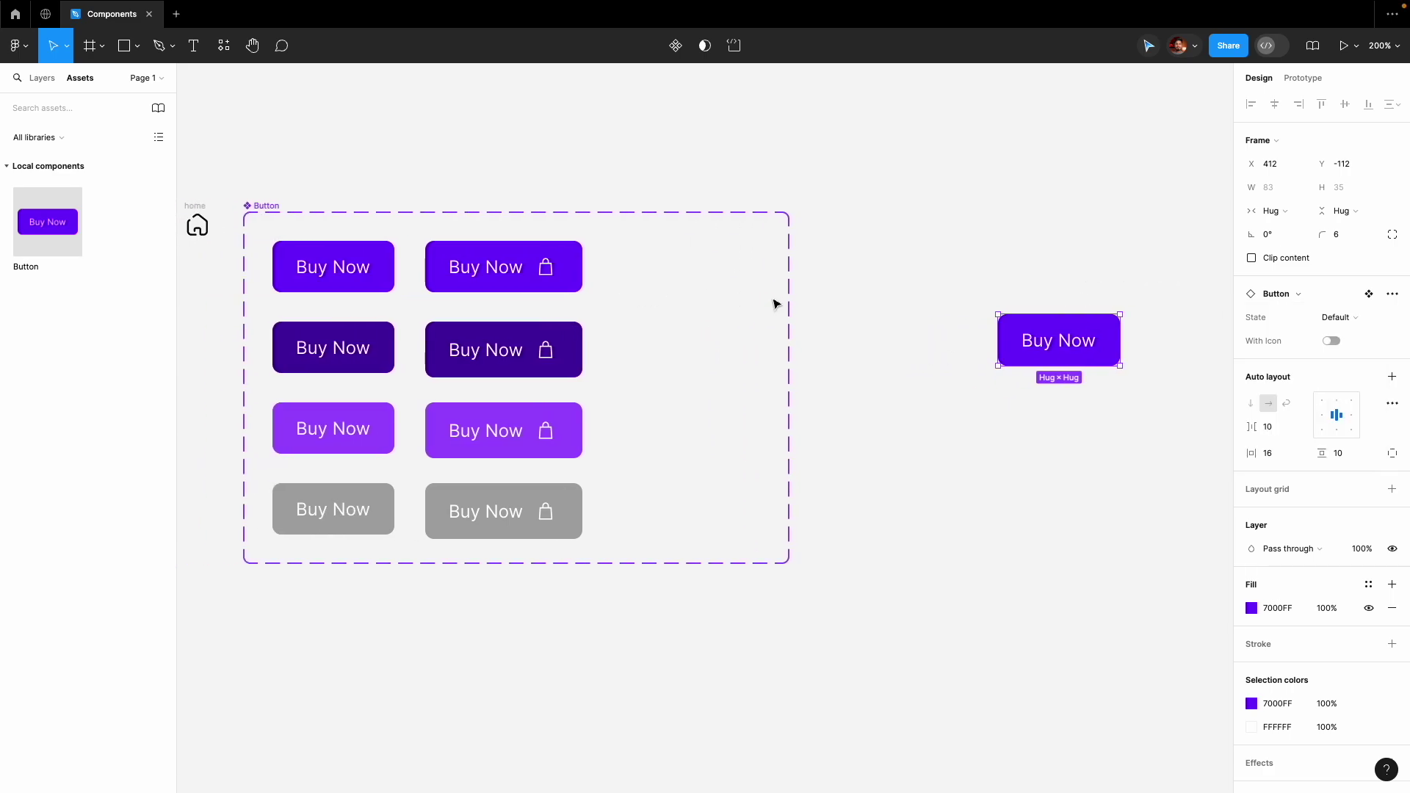
Set the State of the top second-column variant with the Cart icon to Default.
{"action": "left_click", "coordinate": [531, 271]}
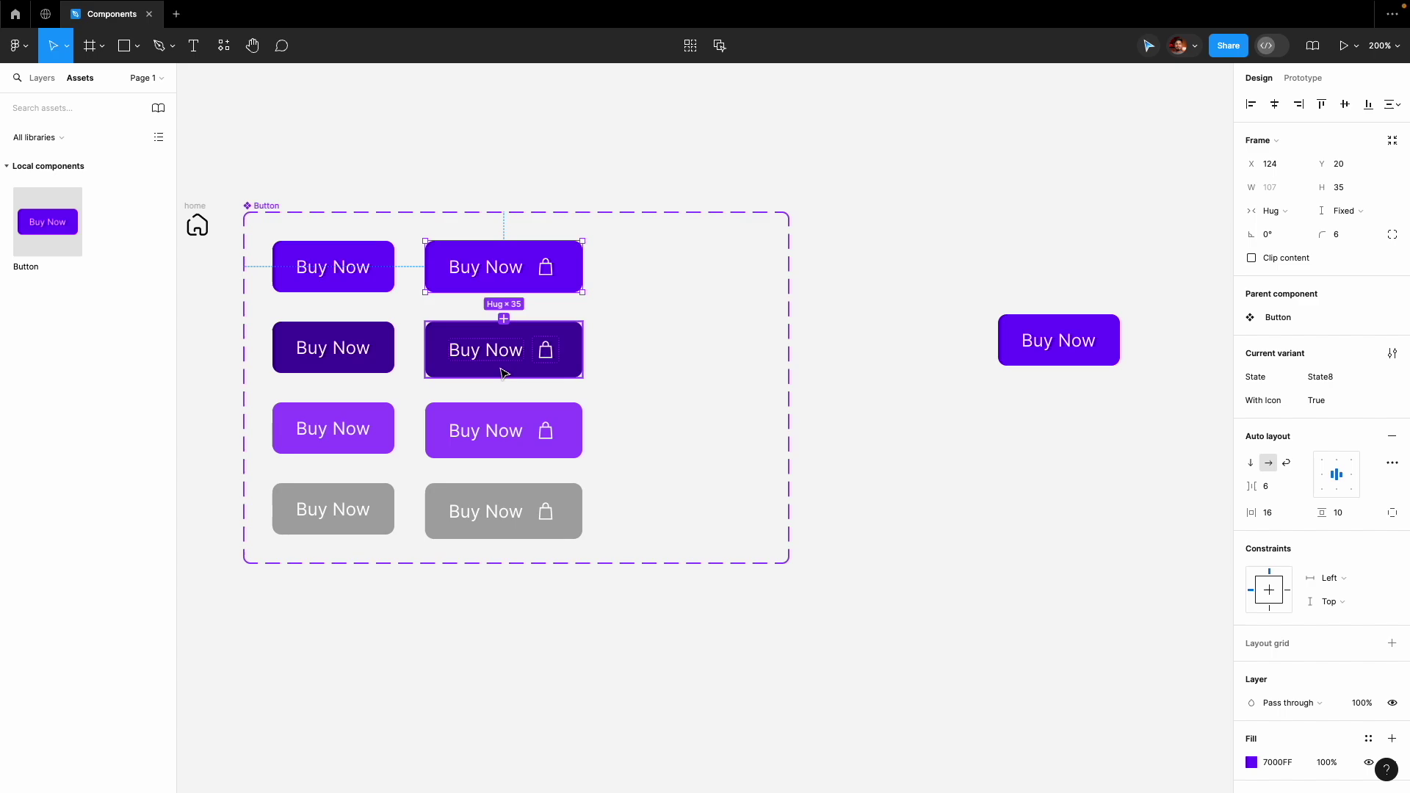
{"action": "left_click", "coordinate": [1320, 381]}
{"action": "left_click", "coordinate": [1320, 363]}
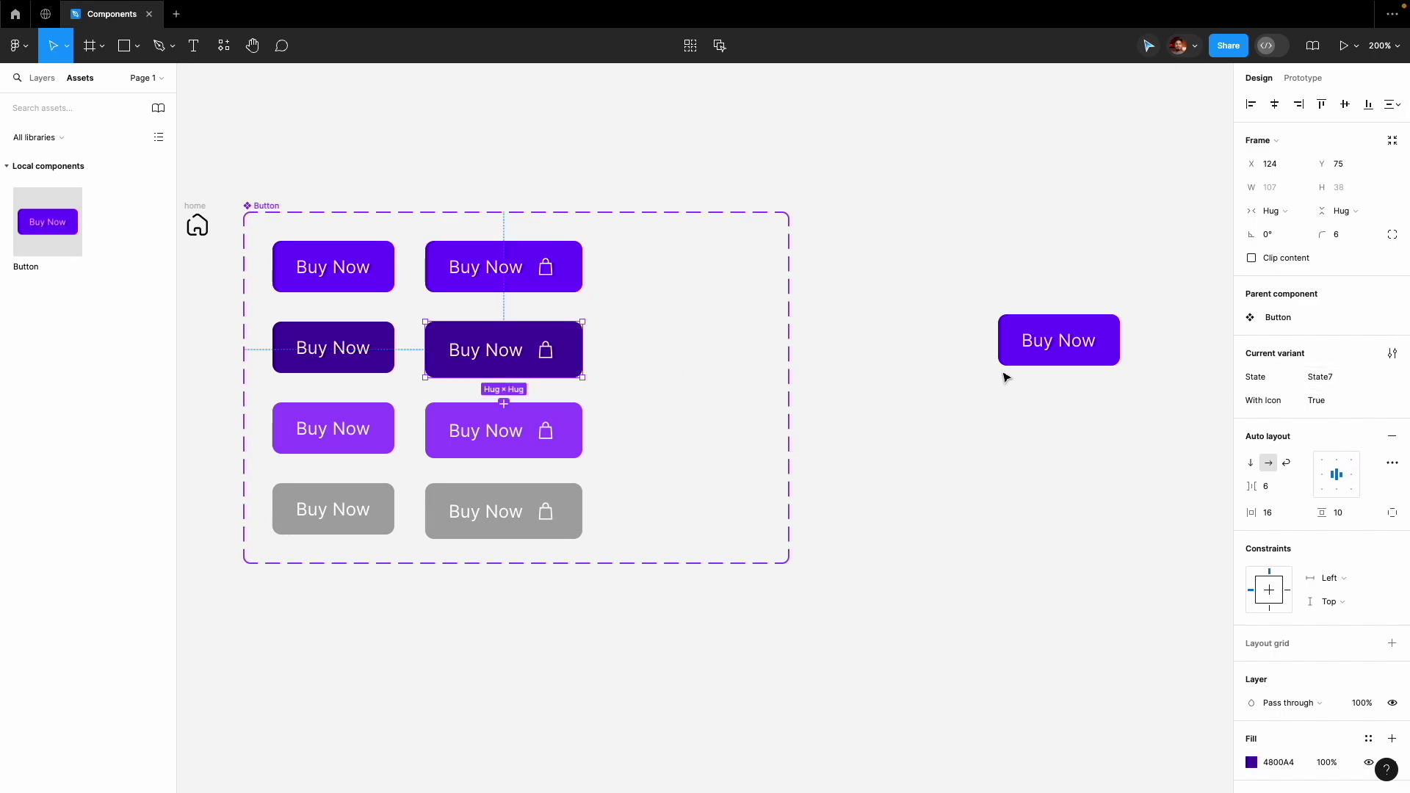
{"action": "left_click", "coordinate": [574, 288]}
{"action": "left_click", "coordinate": [1370, 382]}
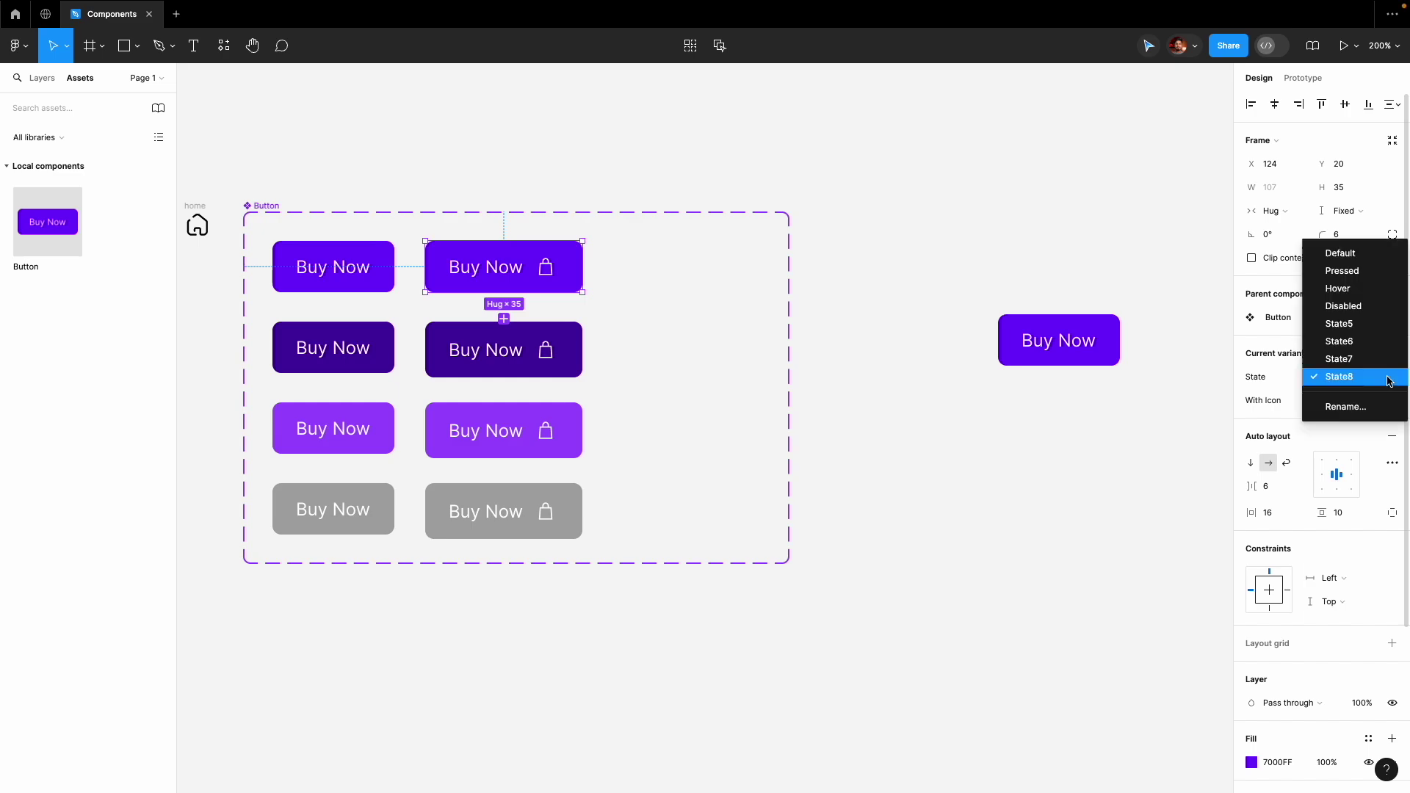
{"action": "left_click", "coordinate": [1327, 250]}
Set the State of the second Cart icon variant to Pressed and the third one to Hover.
{"action": "left_click", "coordinate": [520, 329]}
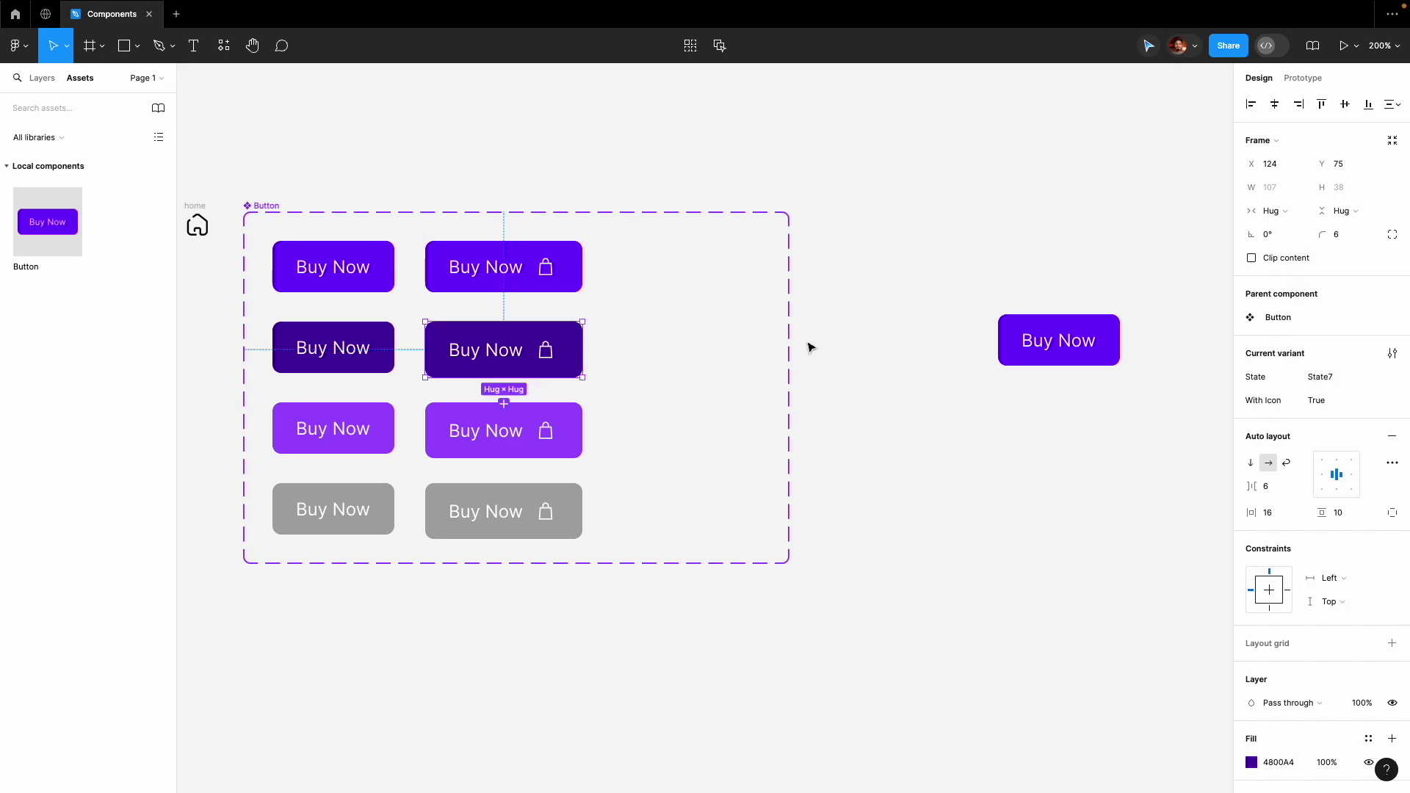
{"action": "left_click", "coordinate": [1391, 378]}
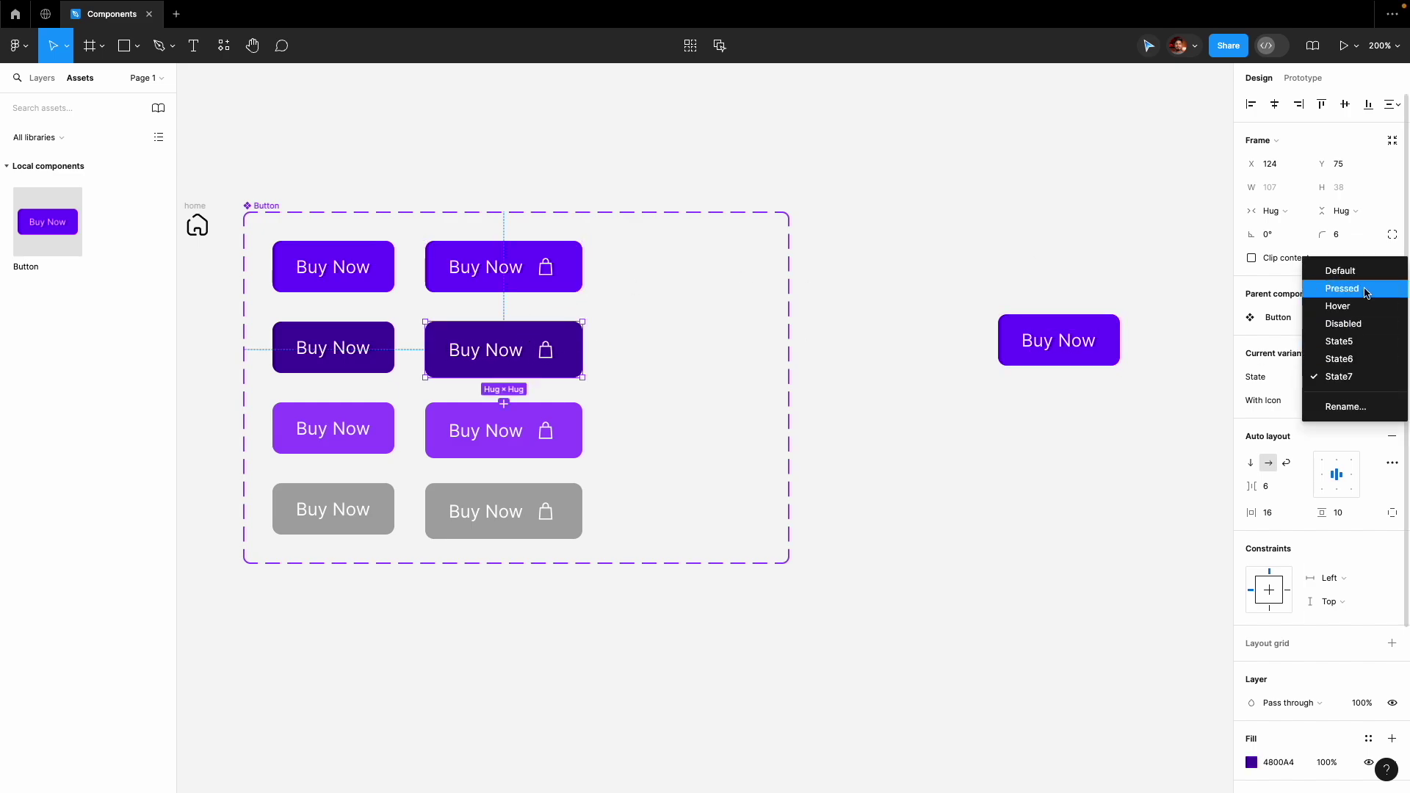
{"action": "left_click", "coordinate": [549, 449]}
{"action": "left_click", "coordinate": [550, 448]}
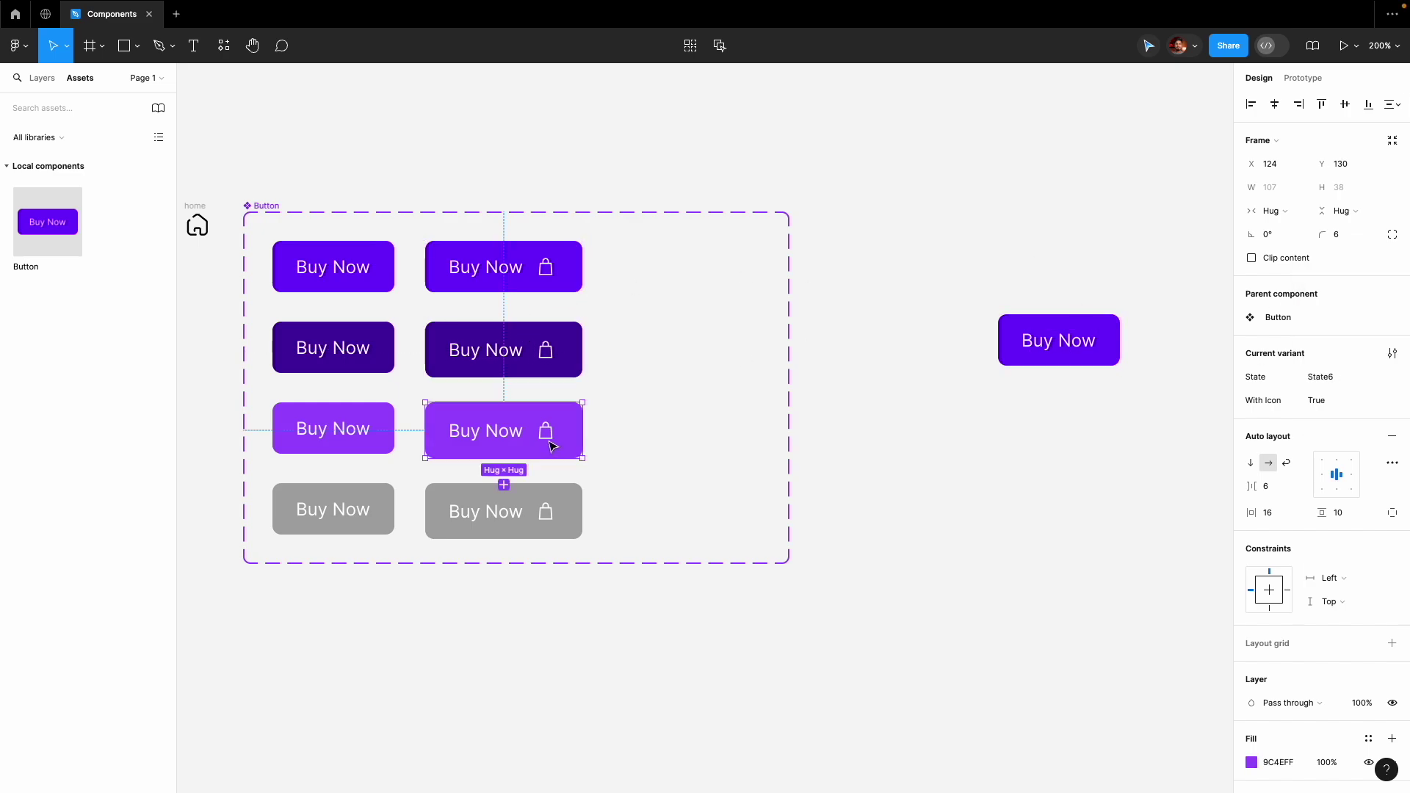
{"action": "left_click", "coordinate": [1385, 377]}
{"action": "left_click", "coordinate": [1339, 321]}
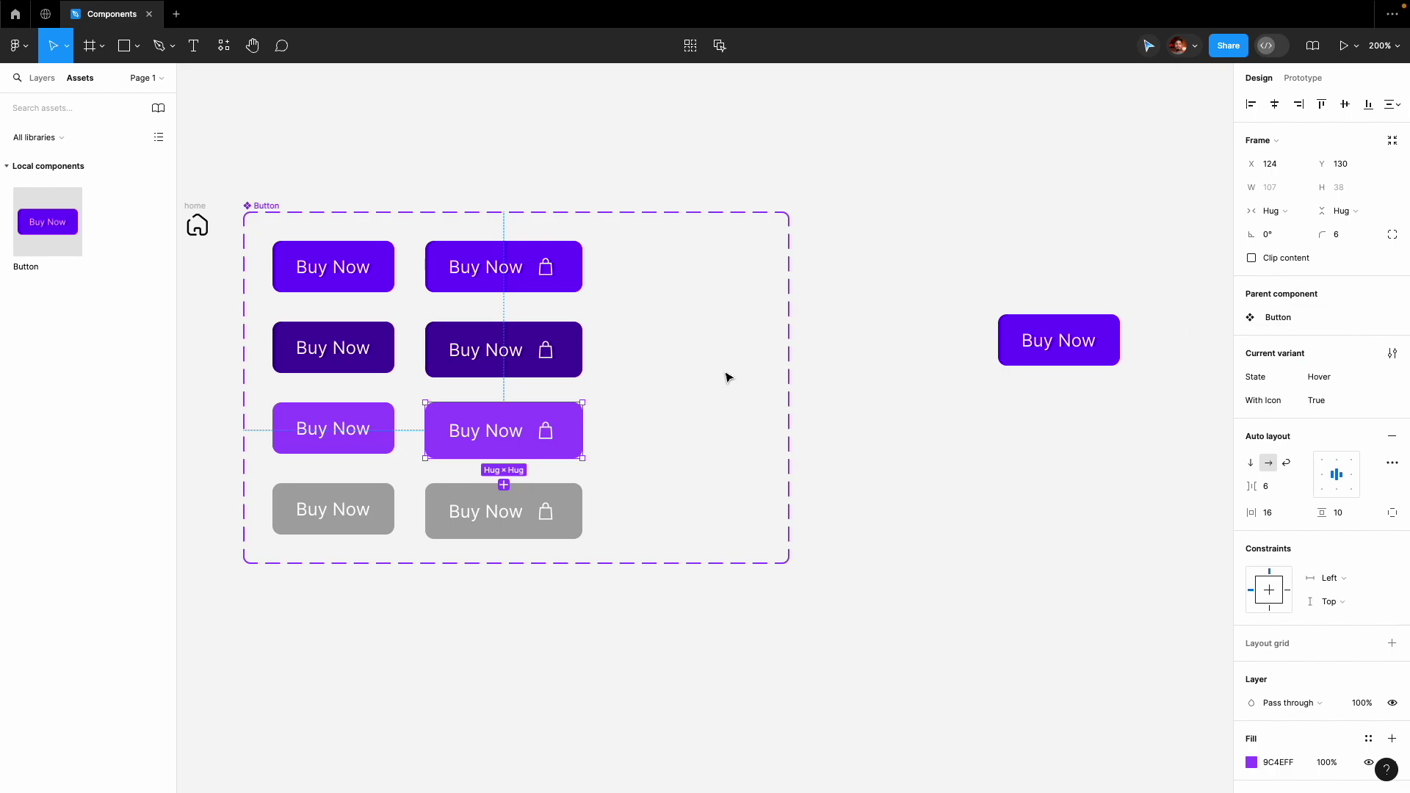
Set the State of the grey Cart icon variant to Disabled.
{"action": "left_click", "coordinate": [507, 510]}
{"action": "left_click", "coordinate": [1381, 378]}
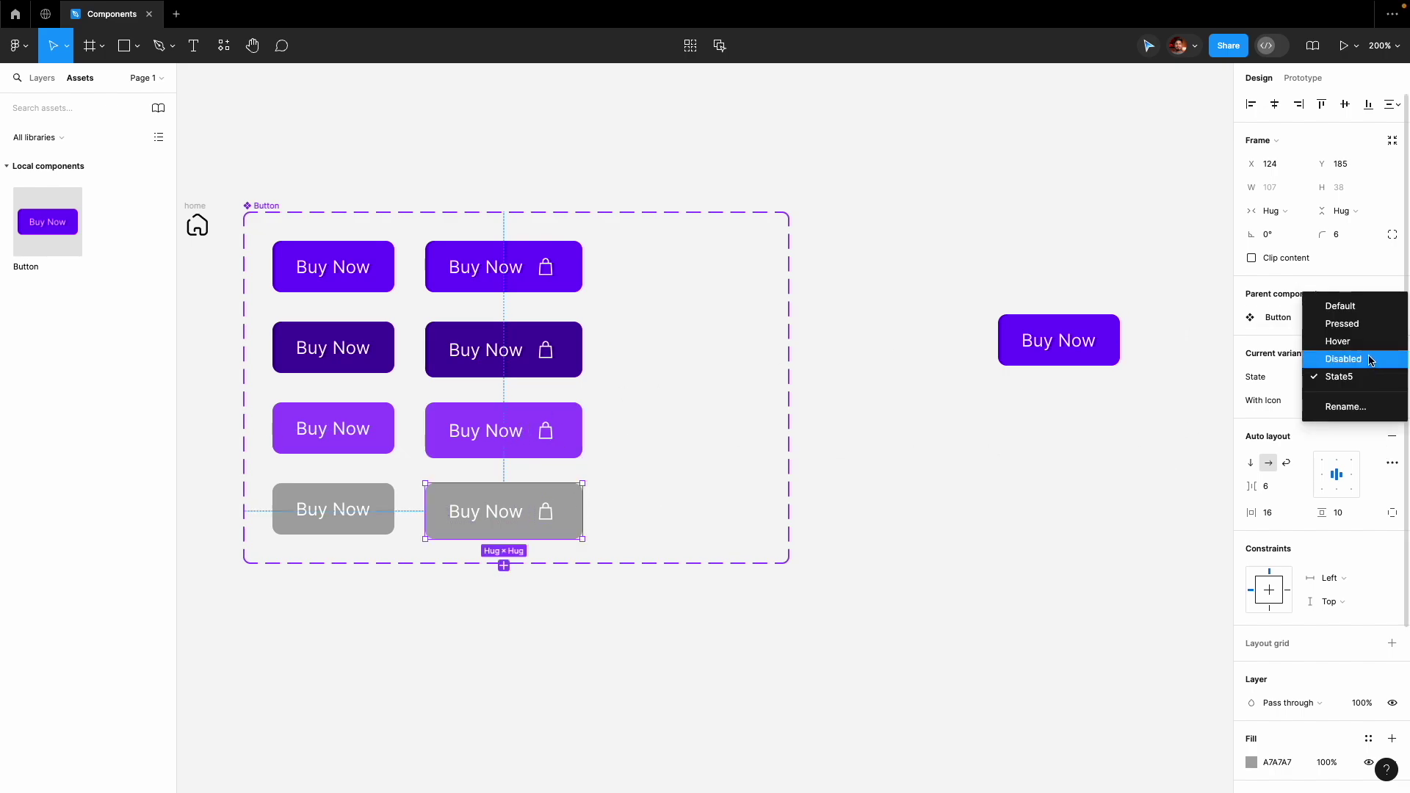
{"action": "left_click", "coordinate": [1371, 360]}
{"action": "left_click", "coordinate": [1020, 243]}
Move the Button instance farther from the component set, to about X 473, Y -108.
{"action": "scroll", "coordinate": [1065, 257], "scroll_direction": "right", "scroll_amount": 4}
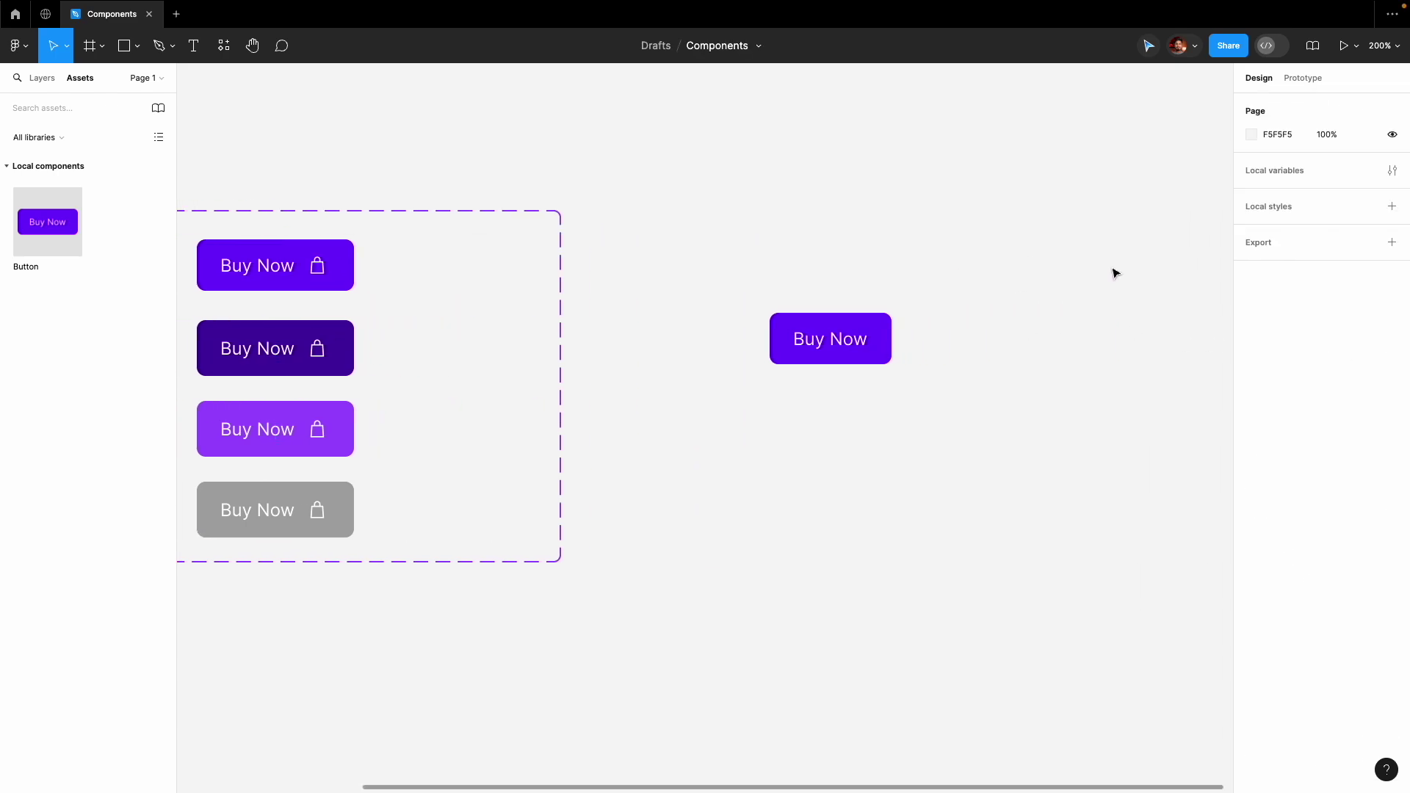
{"action": "left_click_drag", "start_coordinate": [835, 360], "coordinate": [923, 364]}
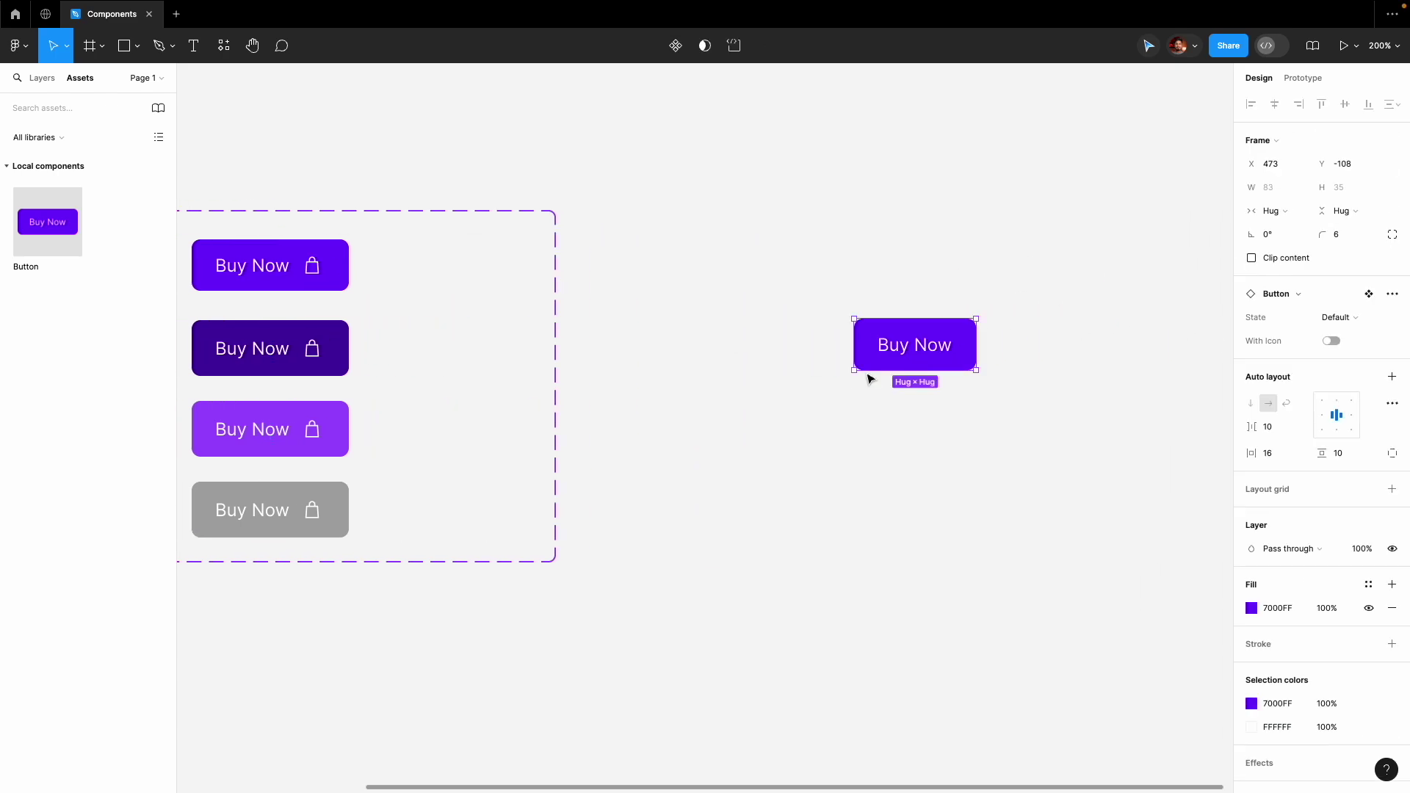
{"action": "scroll", "coordinate": [586, 407], "scroll_direction": "left", "scroll_amount": 2}
{"action": "scroll", "coordinate": [587, 406], "scroll_direction": "up", "scroll_amount": 1}
{"action": "scroll", "coordinate": [744, 409], "scroll_direction": "left", "scroll_amount": 2}
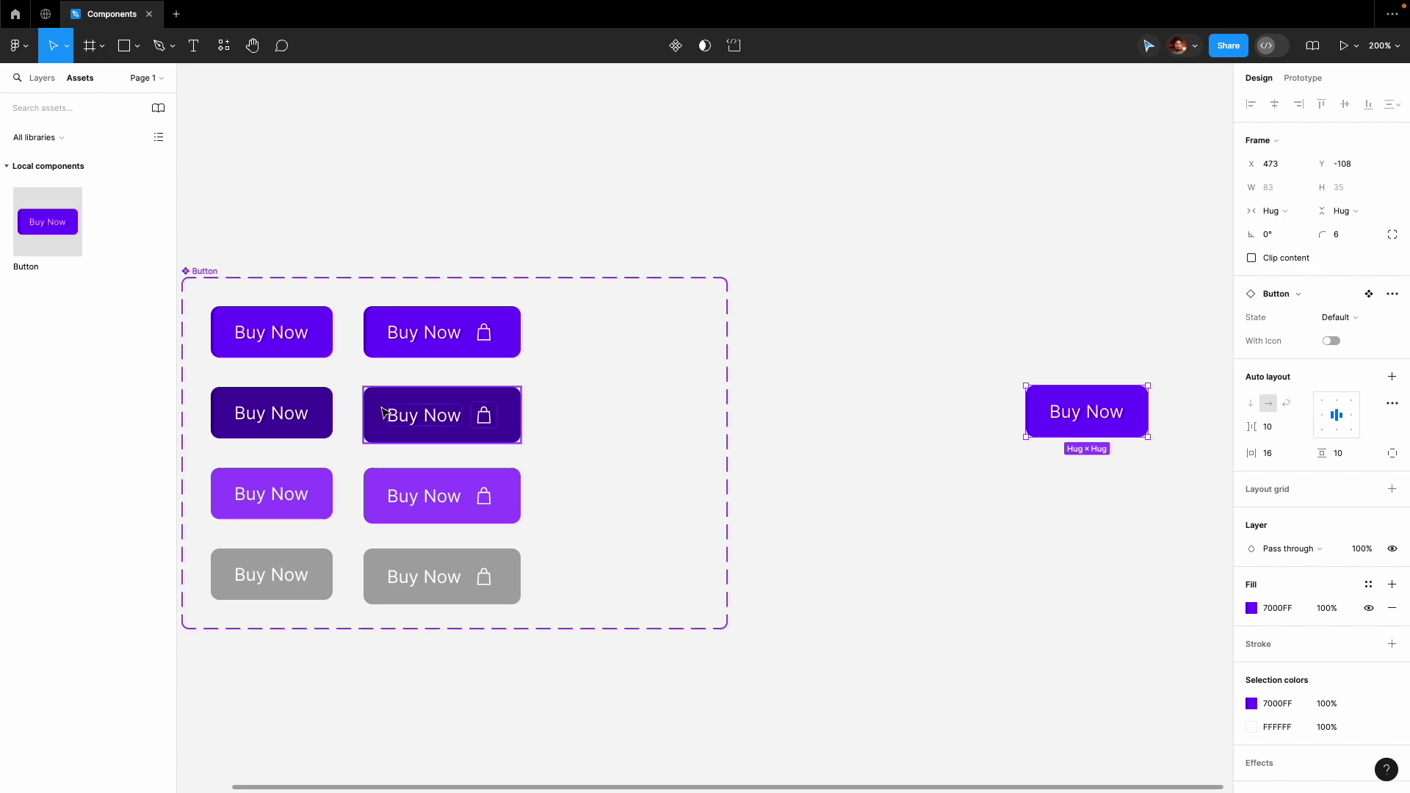
{"action": "scroll", "coordinate": [1099, 382], "scroll_direction": "right", "scroll_amount": 4}
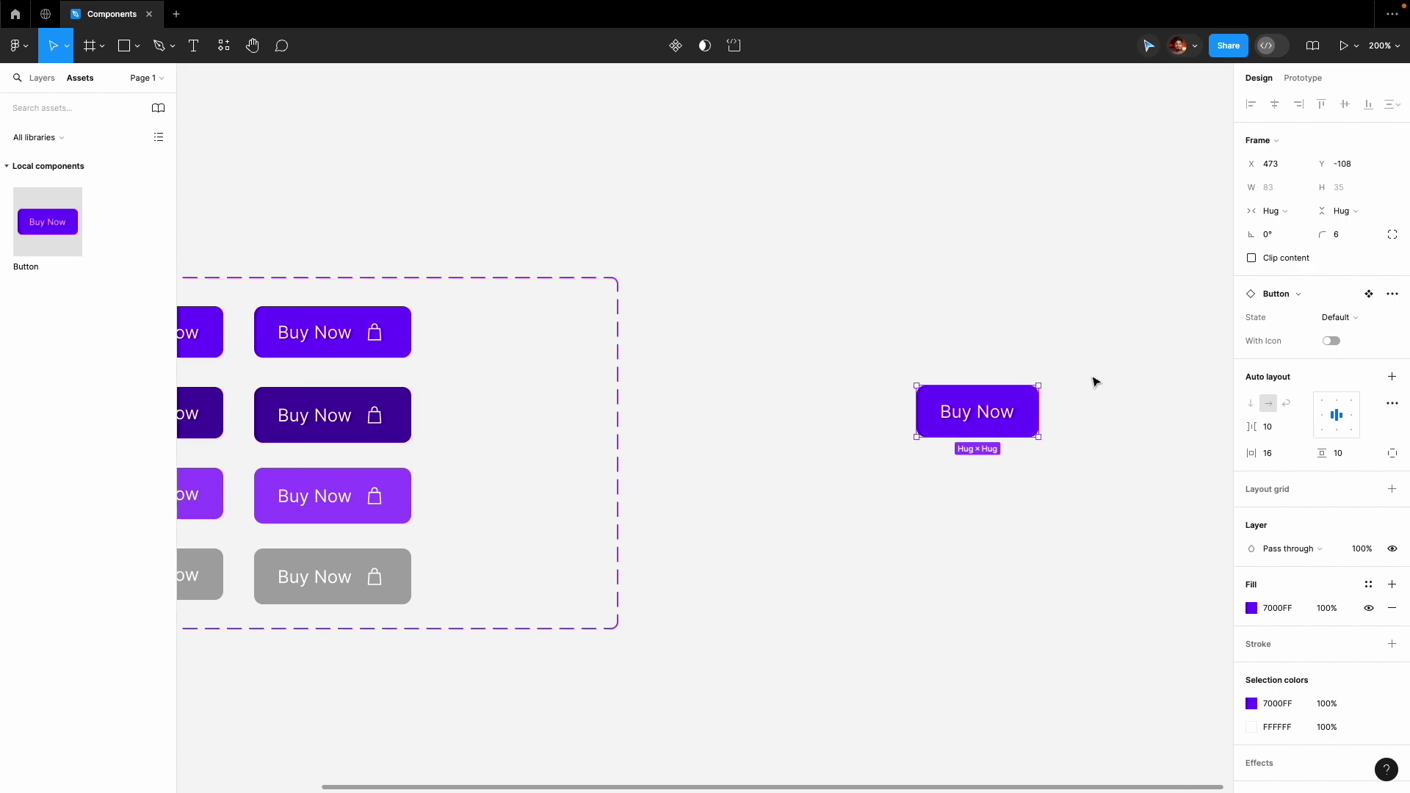
{"action": "scroll", "coordinate": [1099, 383], "scroll_direction": "left", "scroll_amount": 4}
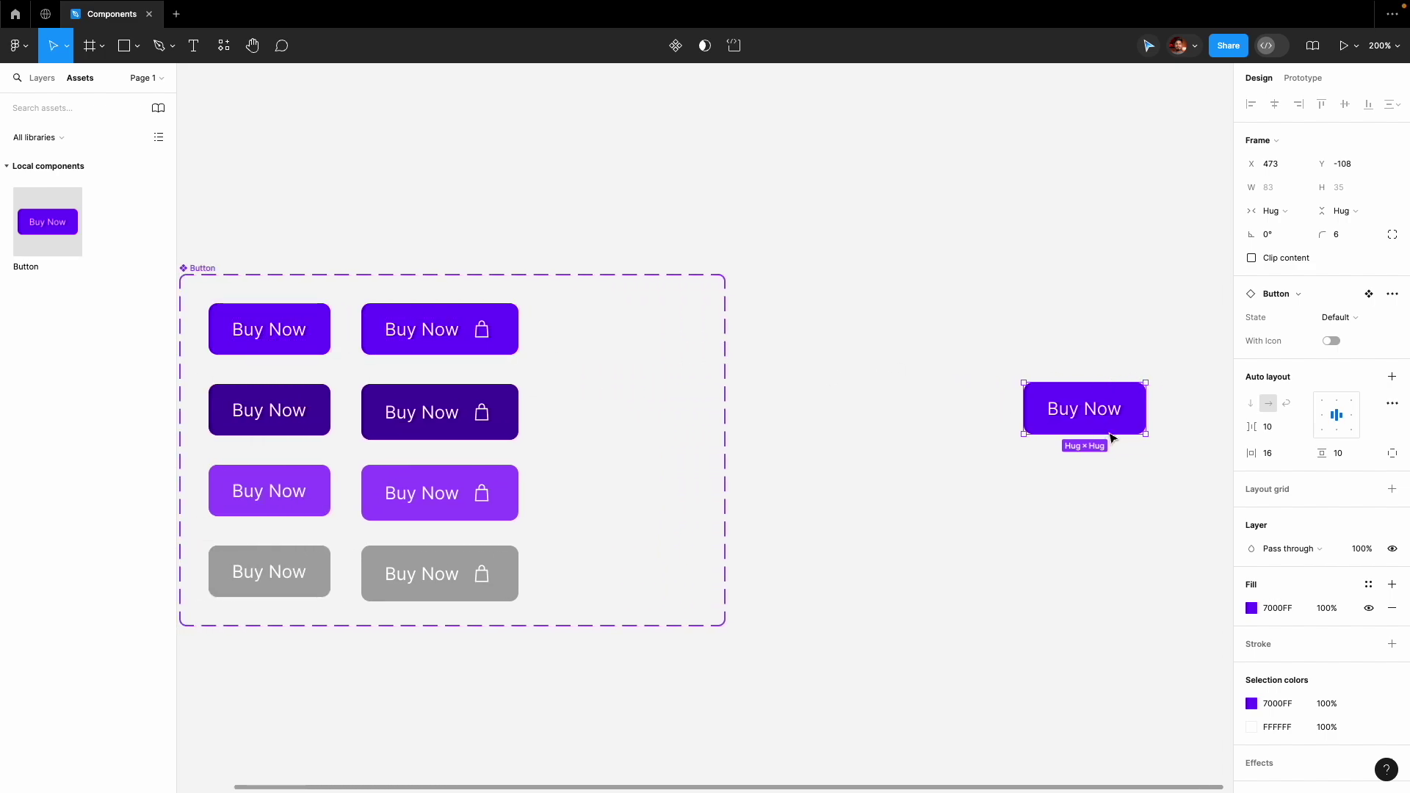
Remove the o from Now in the text-only Default variant's label, then restore the label to Buy Now.
{"action": "left_click", "coordinate": [270, 336]}
{"action": "double_click", "coordinate": [270, 337]}
{"action": "double_click", "coordinate": [274, 334]}
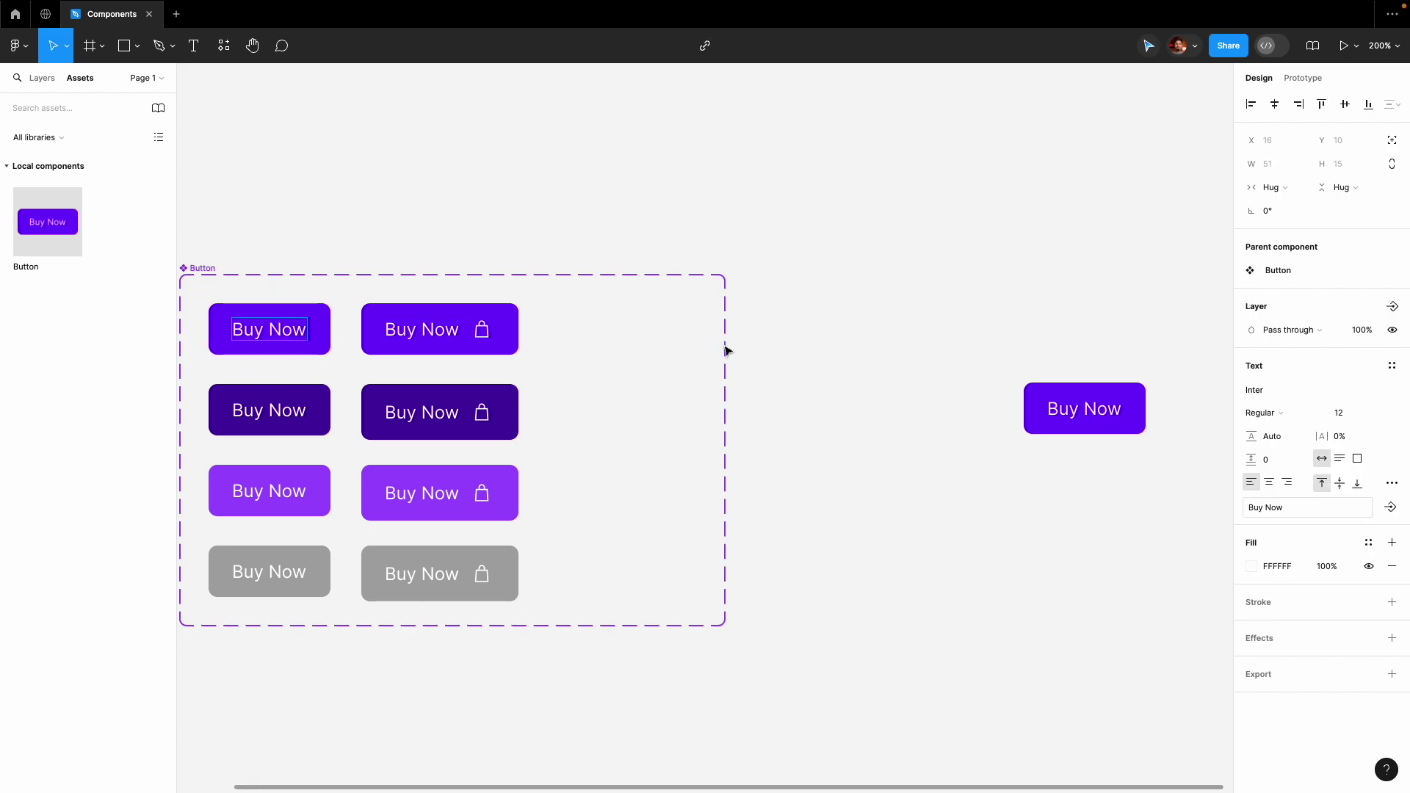
{"action": "key", "text": "BackSpace"}
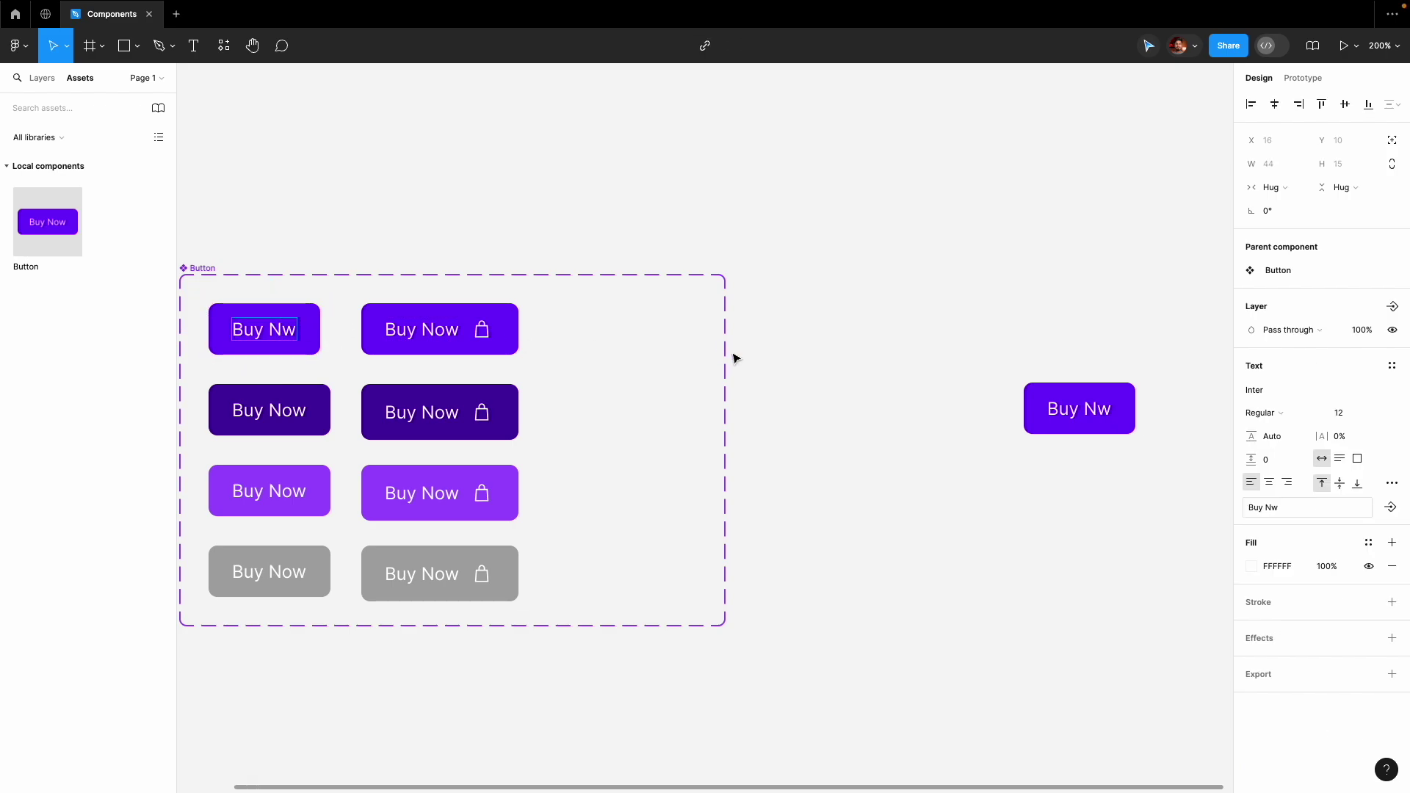
{"action": "type", "text": "o"}
{"action": "key", "text": "Escape"}
Switch the Button instance's With Icon property on and off several times, leaving it on.
{"action": "scroll", "coordinate": [801, 278], "scroll_direction": "right", "scroll_amount": 10}
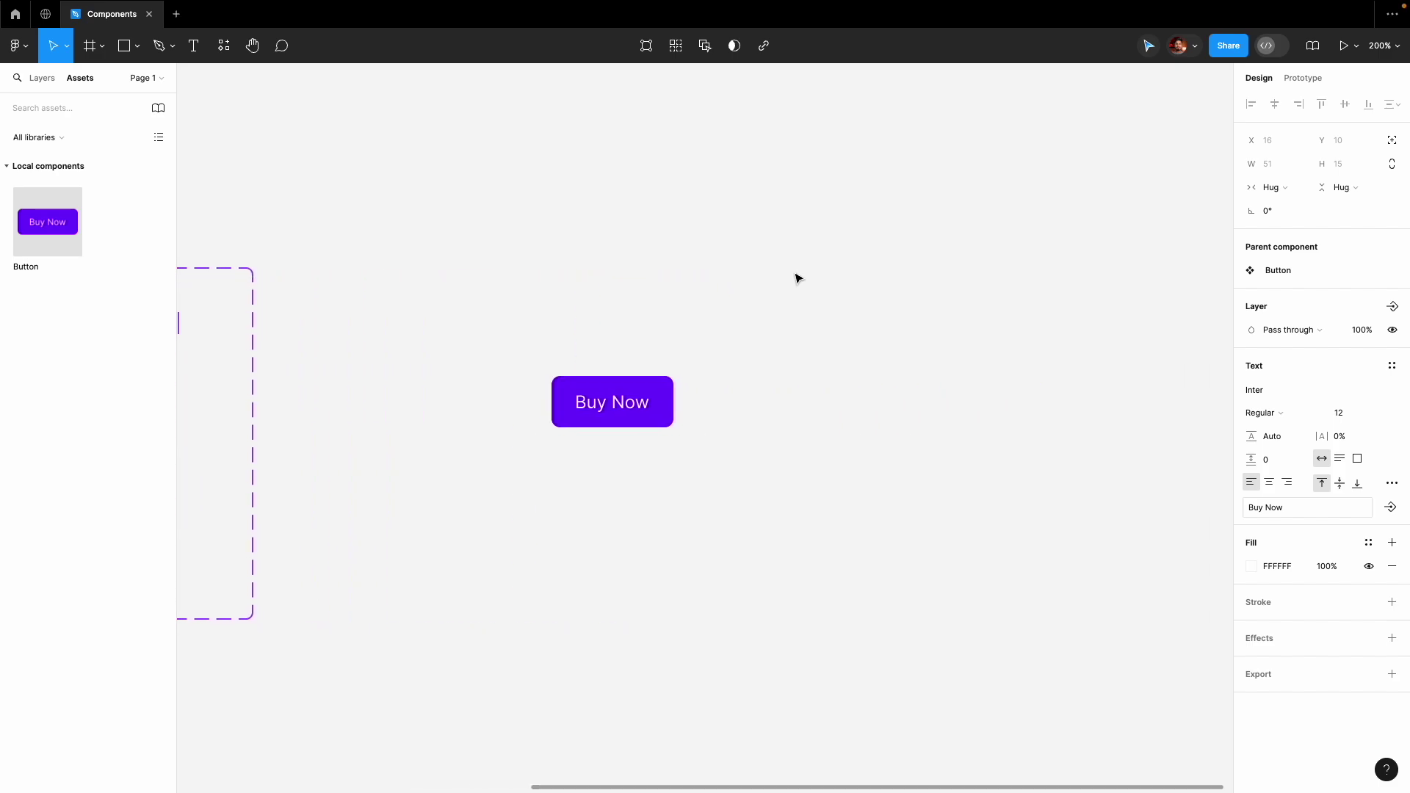
{"action": "scroll", "coordinate": [850, 274], "scroll_direction": "left", "scroll_amount": 2}
{"action": "scroll", "coordinate": [850, 274], "scroll_direction": "up", "scroll_amount": 5}
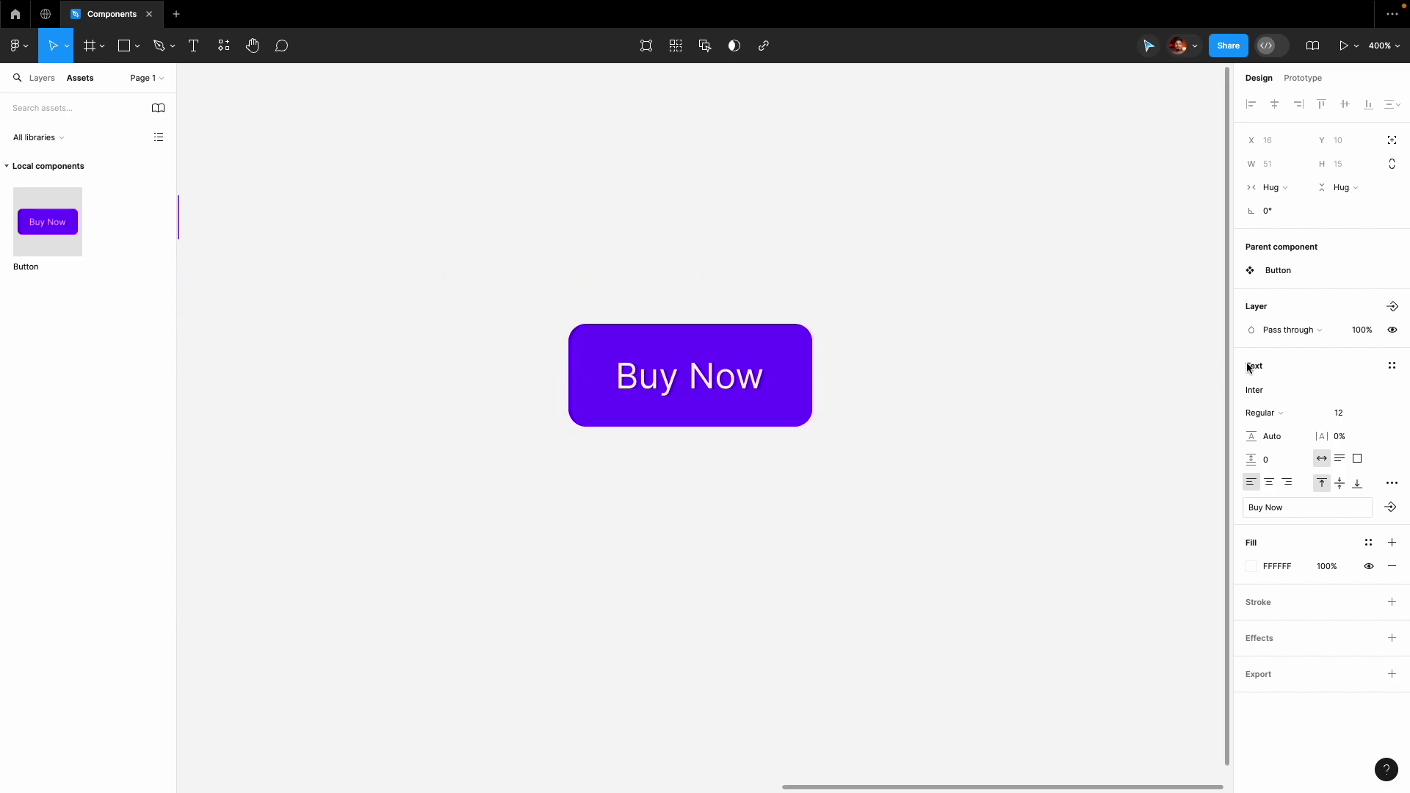
{"action": "left_click", "coordinate": [789, 374]}
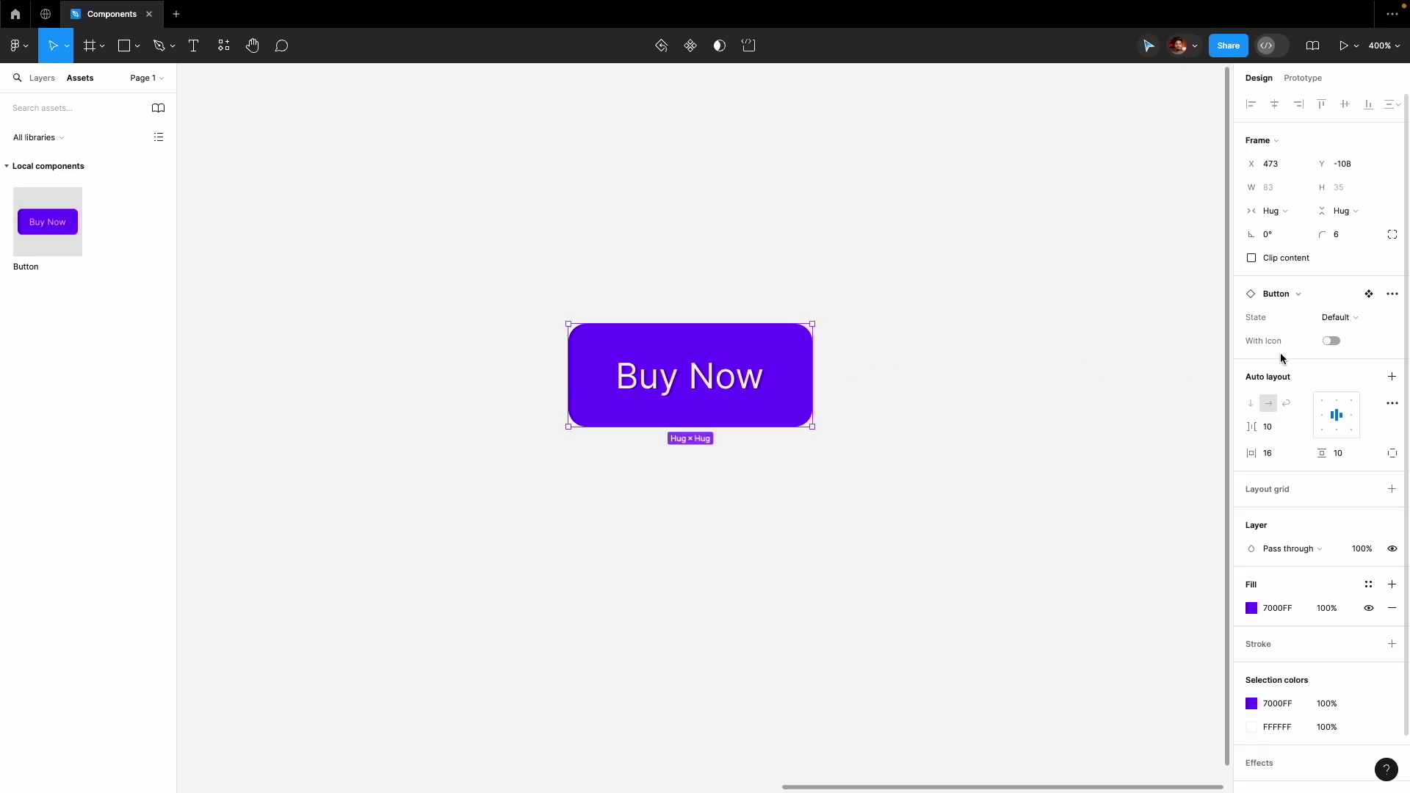
{"action": "left_click", "coordinate": [1331, 341]}
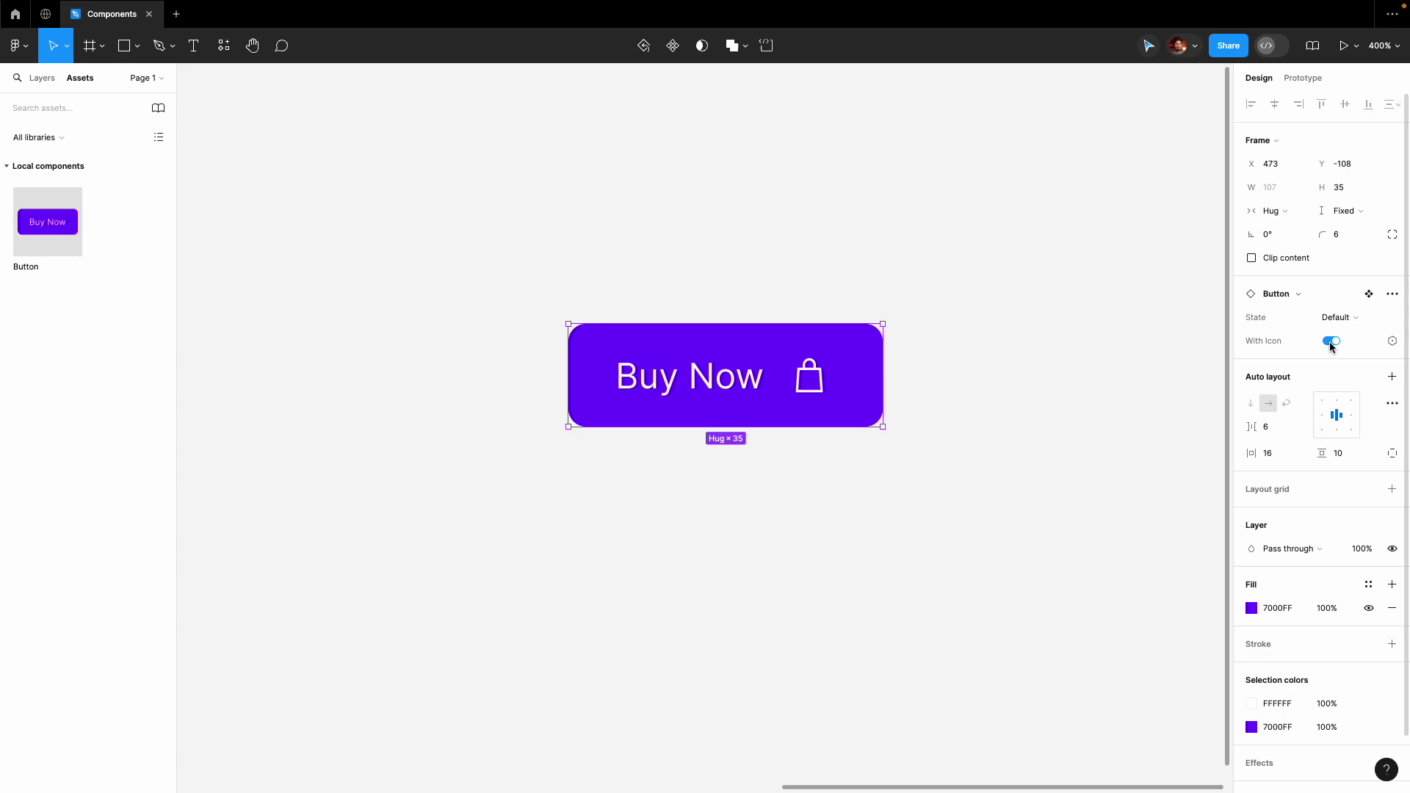
{"action": "left_click", "coordinate": [1331, 342]}
{"action": "left_click", "coordinate": [1332, 342]}
{"action": "left_click", "coordinate": [1331, 343]}
{"action": "left_click", "coordinate": [1331, 342]}
{"action": "key", "text": "Escape"}
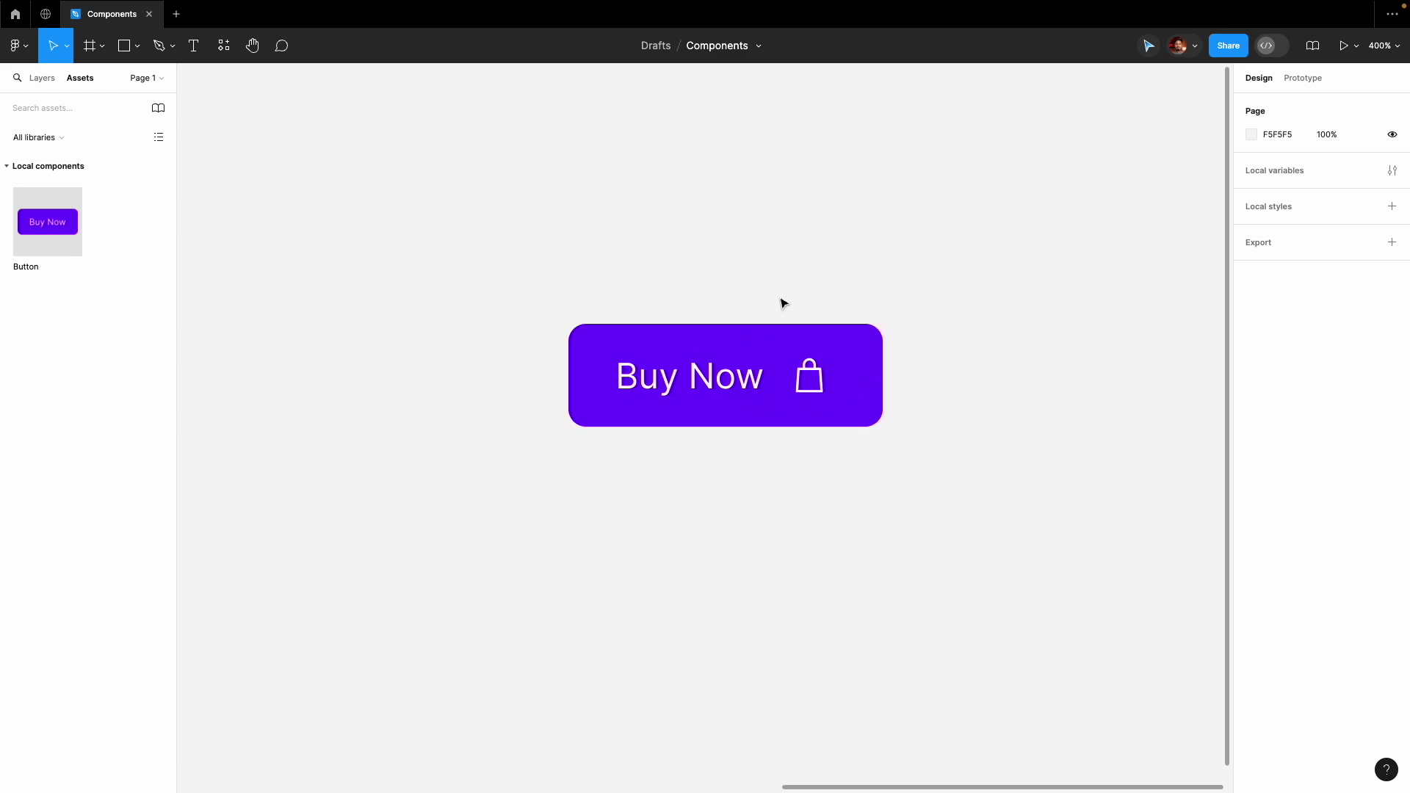
{"action": "key", "text": "ctrl+minus"}
{"action": "key", "text": "ctrl+minus"}
{"action": "key", "text": "ctrl+plus"}
{"action": "key", "text": "ctrl+plus"}
{"action": "key", "text": "ctrl+plus"}
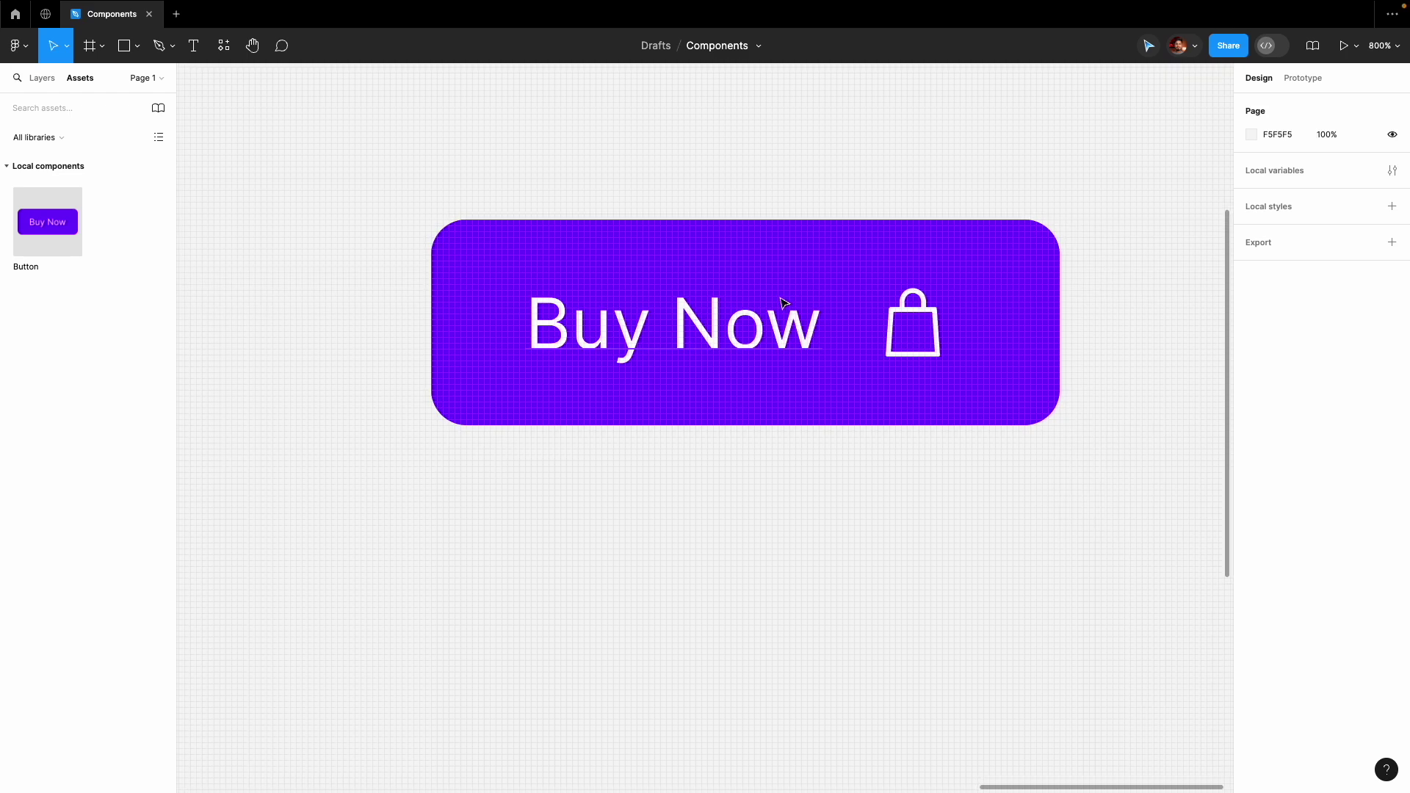
Delete the Button instance placed beside the component set.
{"action": "key", "text": "ctrl+minus"}
{"action": "key", "text": "ctrl+minus"}
{"action": "key", "text": "ctrl+minus"}
{"action": "scroll", "coordinate": [762, 326], "scroll_direction": "left", "scroll_amount": 3}
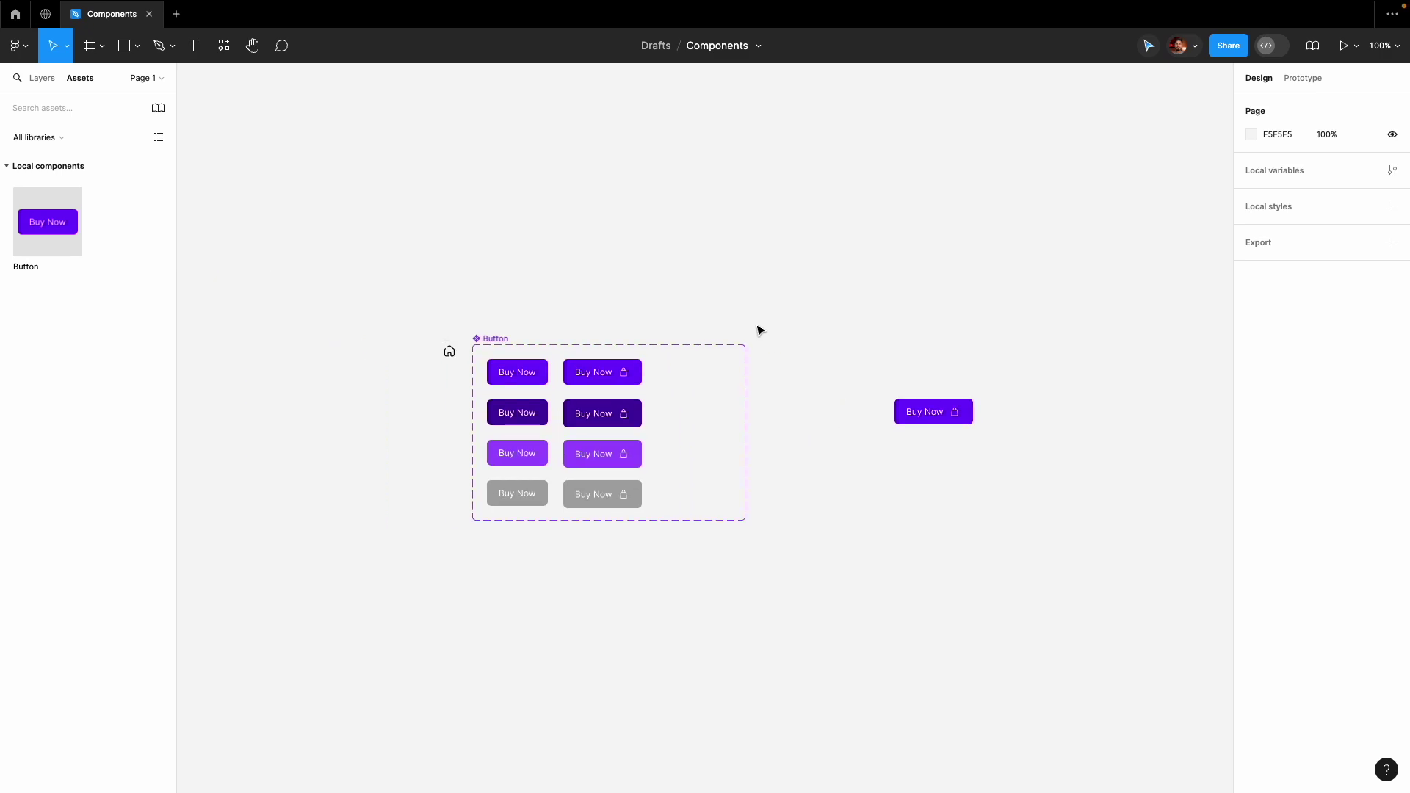
{"action": "left_click_drag", "start_coordinate": [842, 346], "coordinate": [1111, 573]}
{"action": "key", "text": "Delete"}
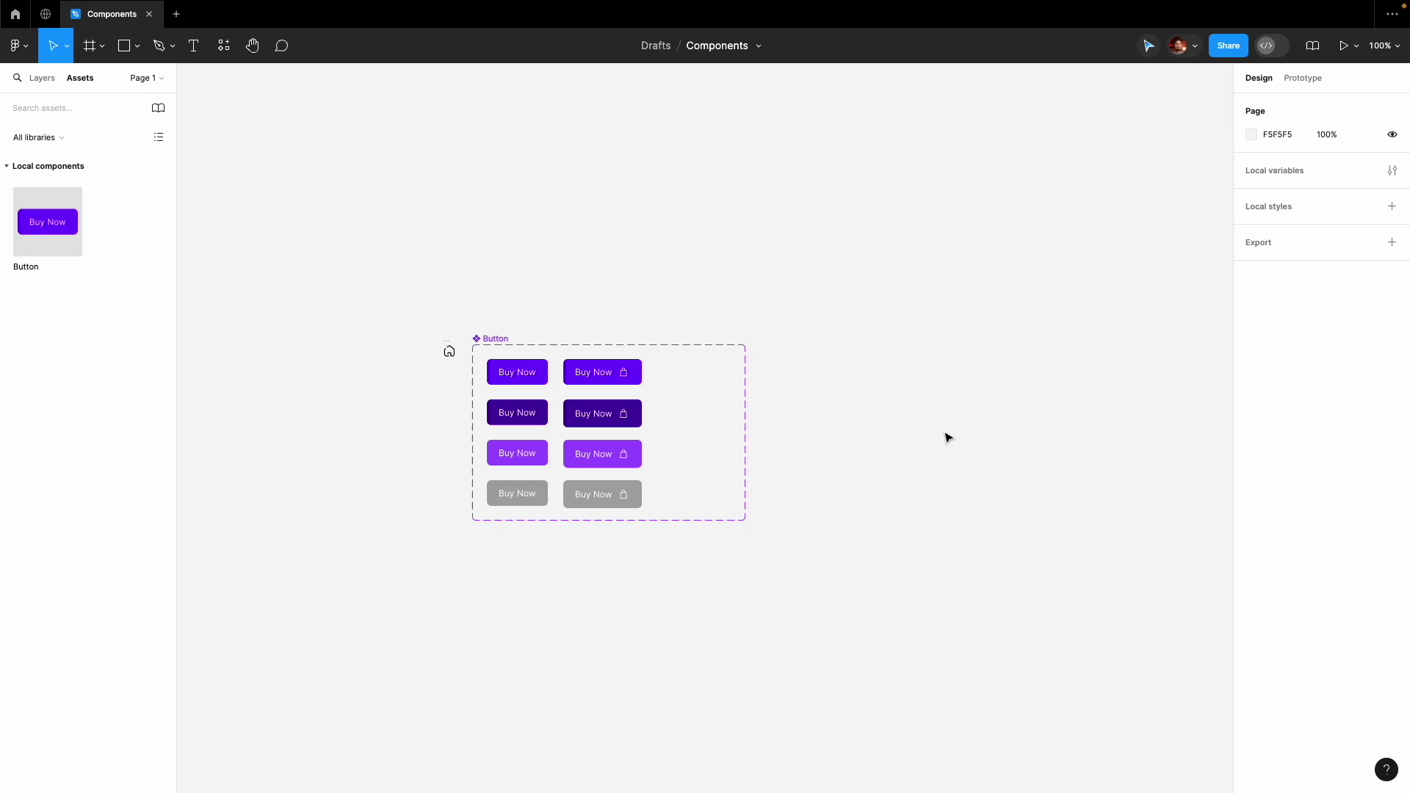
Widen the Button component set frame to about 476, leaving empty space beside the second column.
{"action": "key", "text": "ctrl+plus"}
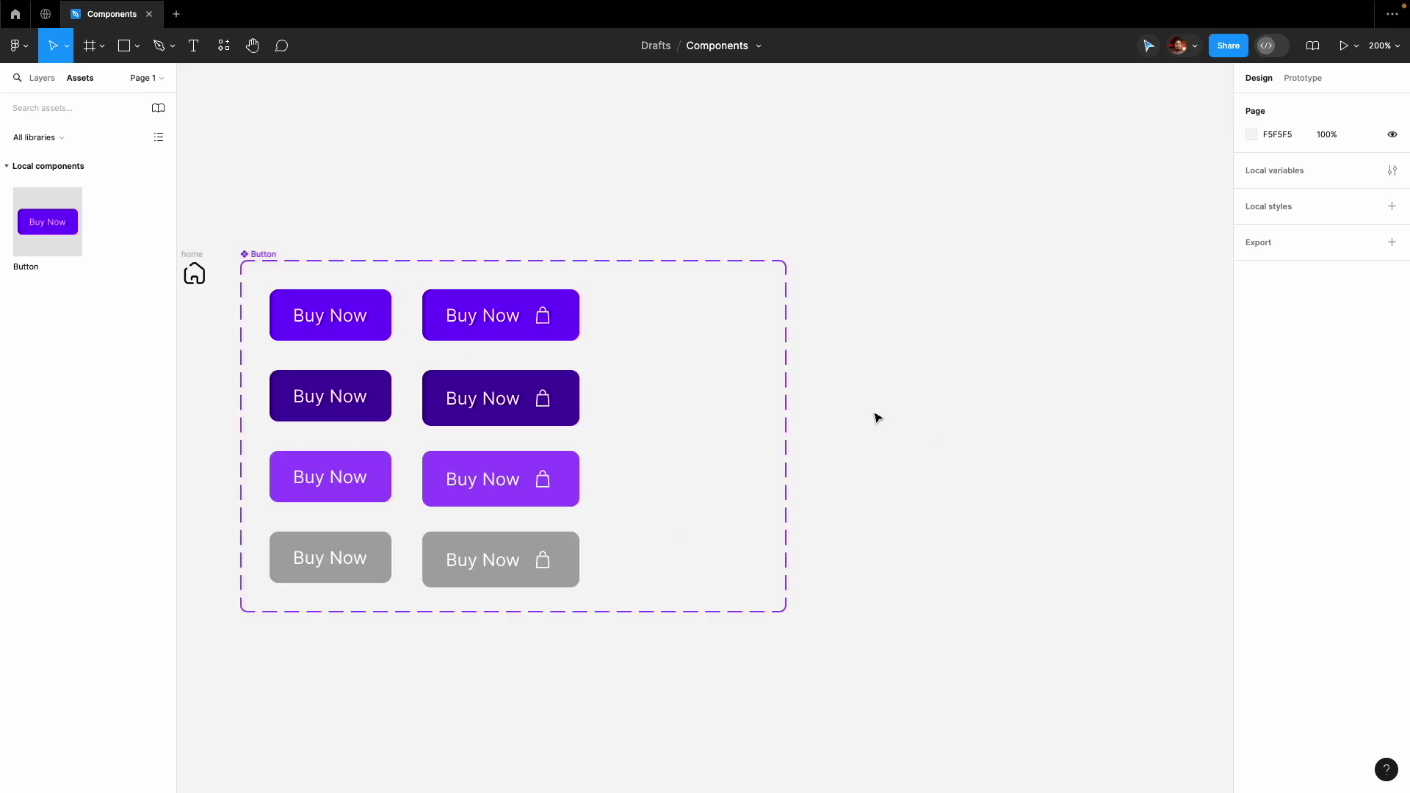
{"action": "scroll", "coordinate": [877, 417], "scroll_direction": "left", "scroll_amount": 2}
{"action": "scroll", "coordinate": [876, 417], "scroll_direction": "left", "scroll_amount": 2}
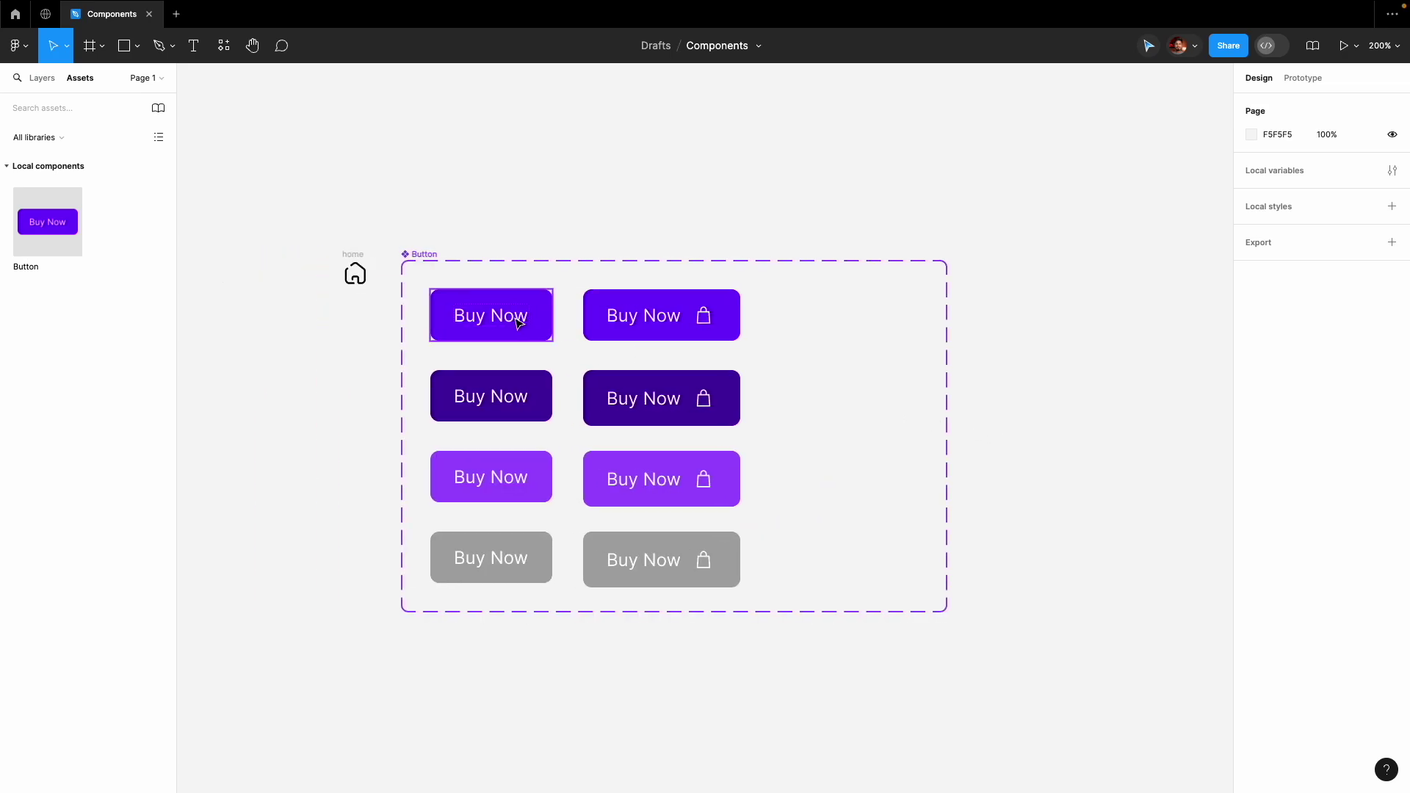
{"action": "left_click", "coordinate": [945, 421]}
{"action": "left_click_drag", "start_coordinate": [949, 421], "coordinate": [1101, 439]}
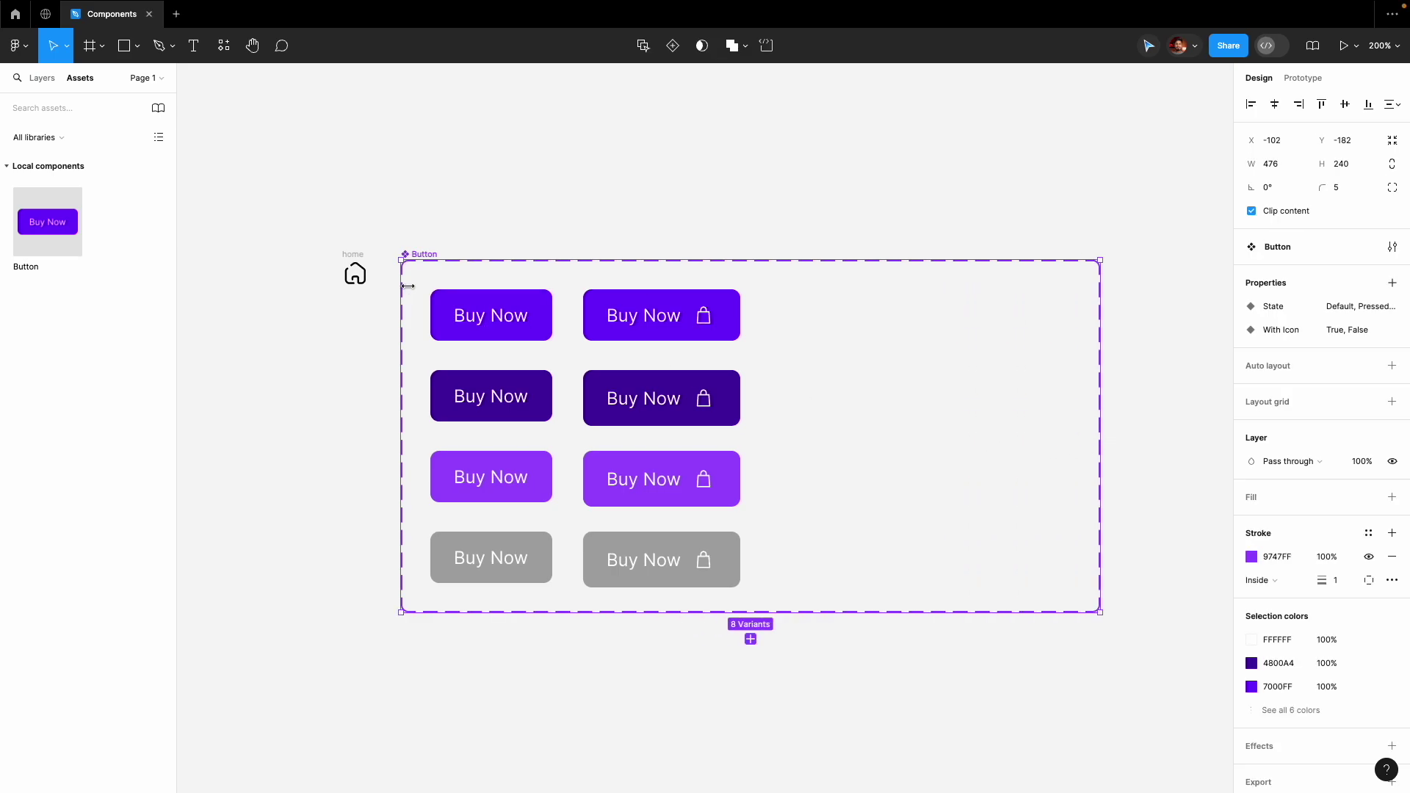
Duplicate the four text-only Buy Now variants into a third column beside the icon variants inside the Button component set.
{"action": "left_click", "coordinate": [1137, 447]}
{"action": "scroll", "coordinate": [712, 421], "scroll_direction": "right", "scroll_amount": 3}
{"action": "scroll", "coordinate": [588, 412], "scroll_direction": "right", "scroll_amount": 1}
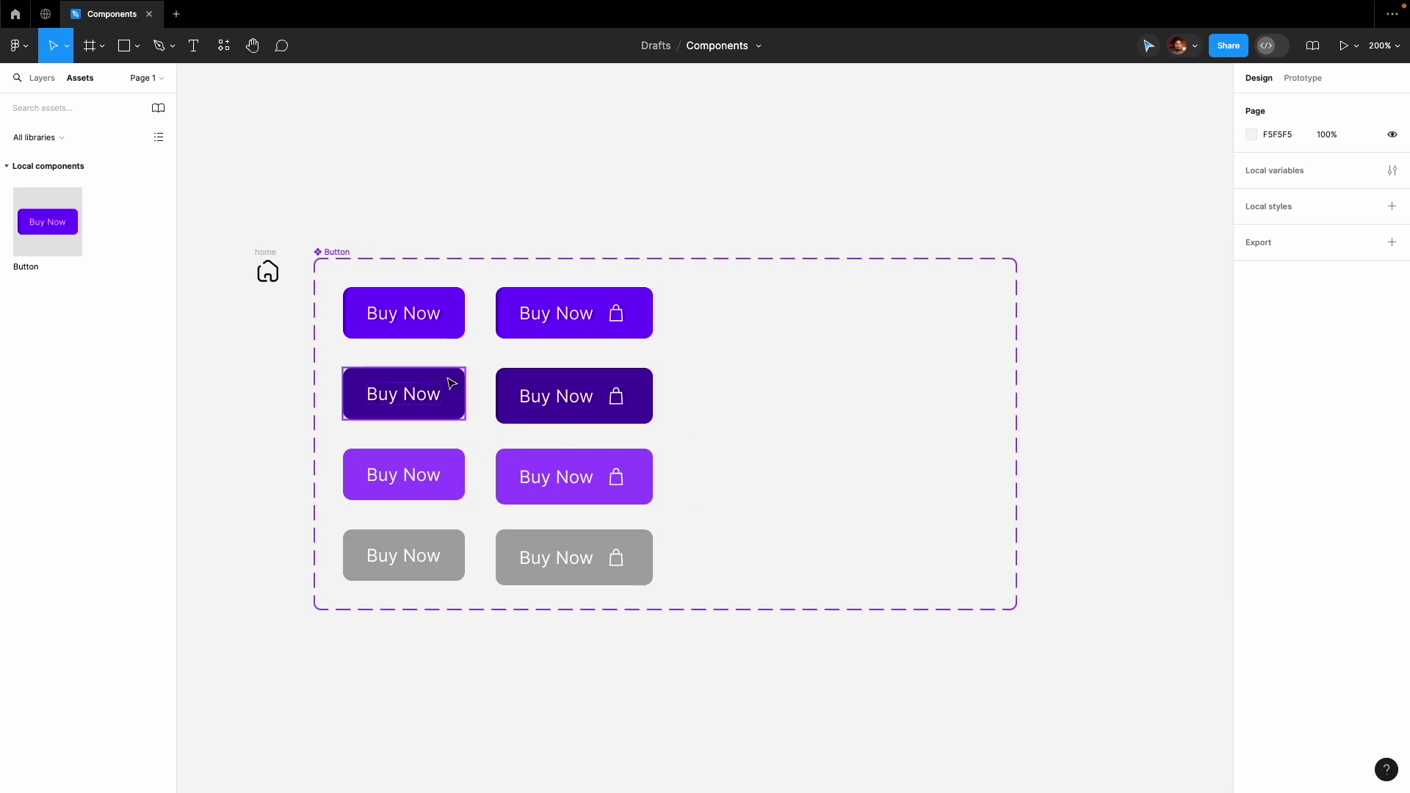
{"action": "left_click", "coordinate": [402, 327]}
{"action": "left_click", "coordinate": [422, 387], "text": "shift"}
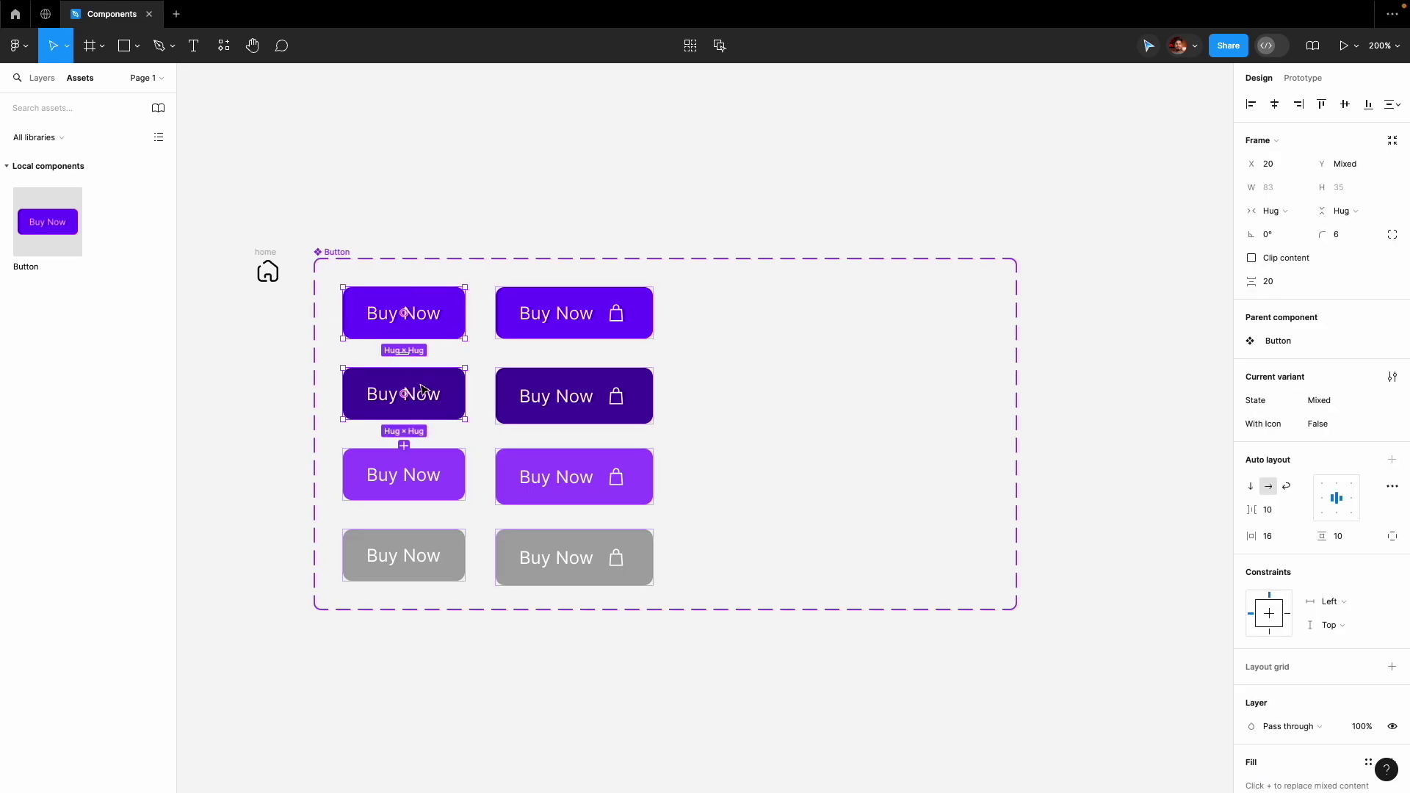
{"action": "left_click", "coordinate": [430, 497], "text": "shift"}
{"action": "left_click", "coordinate": [433, 573], "text": "shift"}
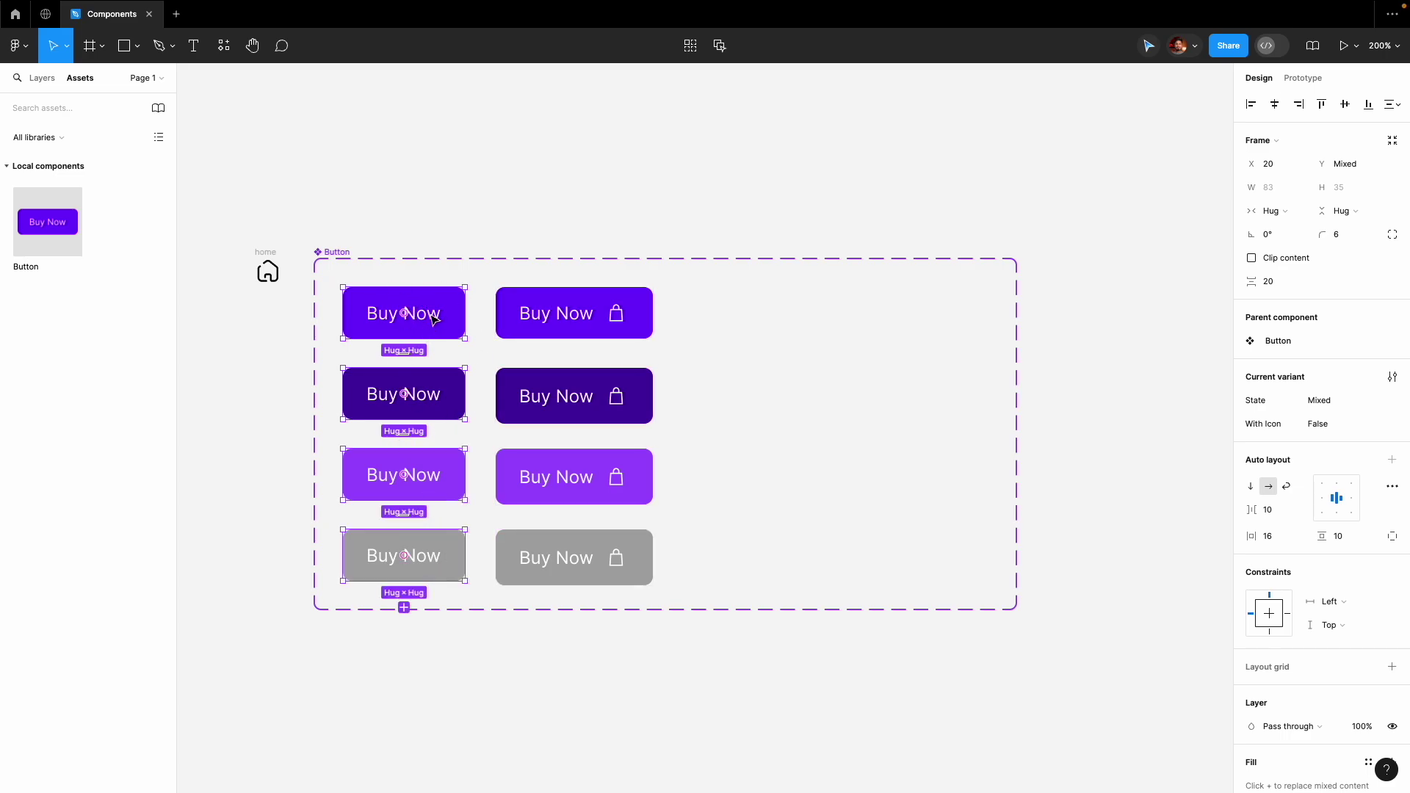
{"action": "left_click_drag", "start_coordinate": [406, 316], "coordinate": [766, 321]}
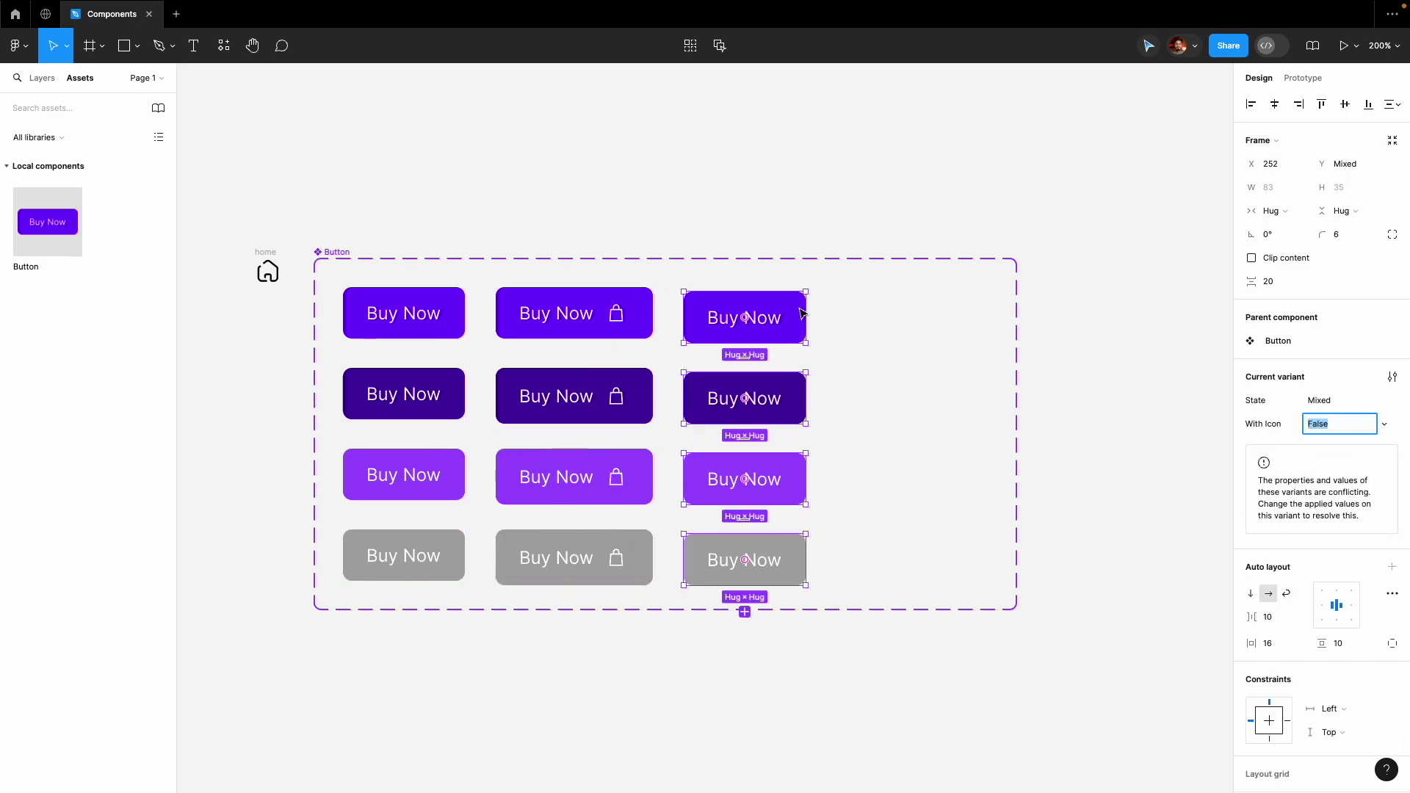
Shrink the four duplicated variants in the third column to about 67 × 28 each.
{"action": "left_click_drag", "start_coordinate": [805, 294], "coordinate": [786, 307]}
{"action": "left_click", "coordinate": [669, 345]}
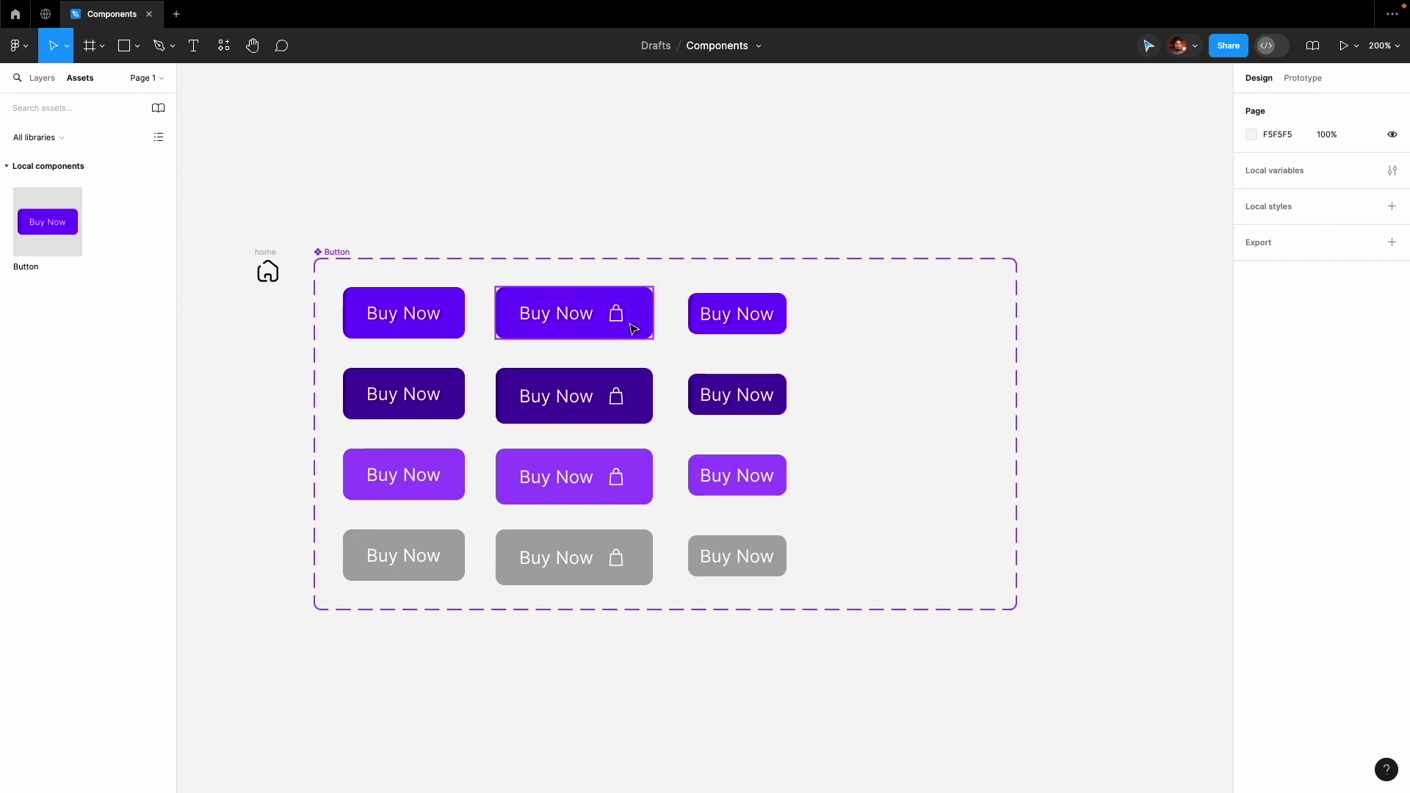
Compare the State and With Icon values of the small Default variant with those of the original text-only Default variant.
{"action": "left_click", "coordinate": [346, 254]}
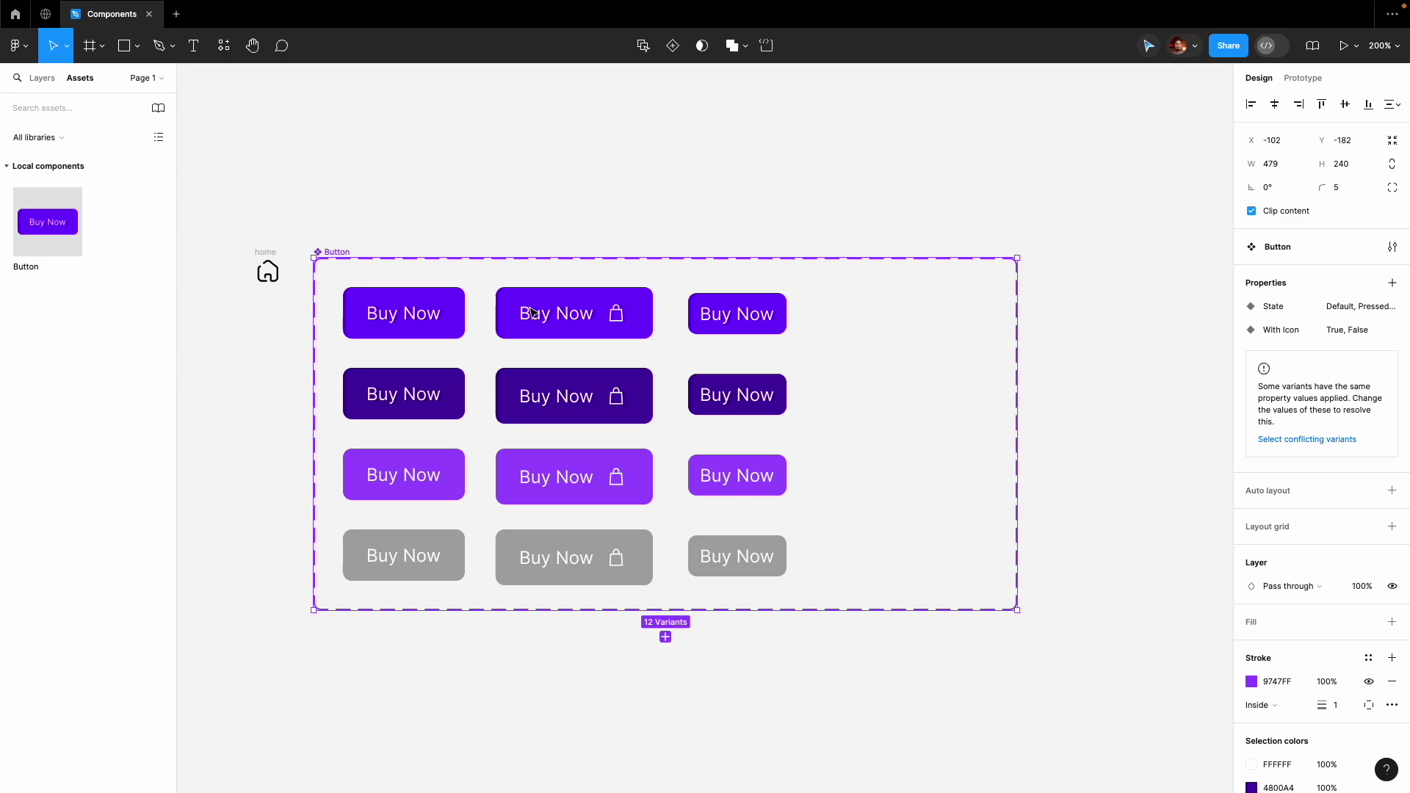
{"action": "left_click", "coordinate": [715, 316]}
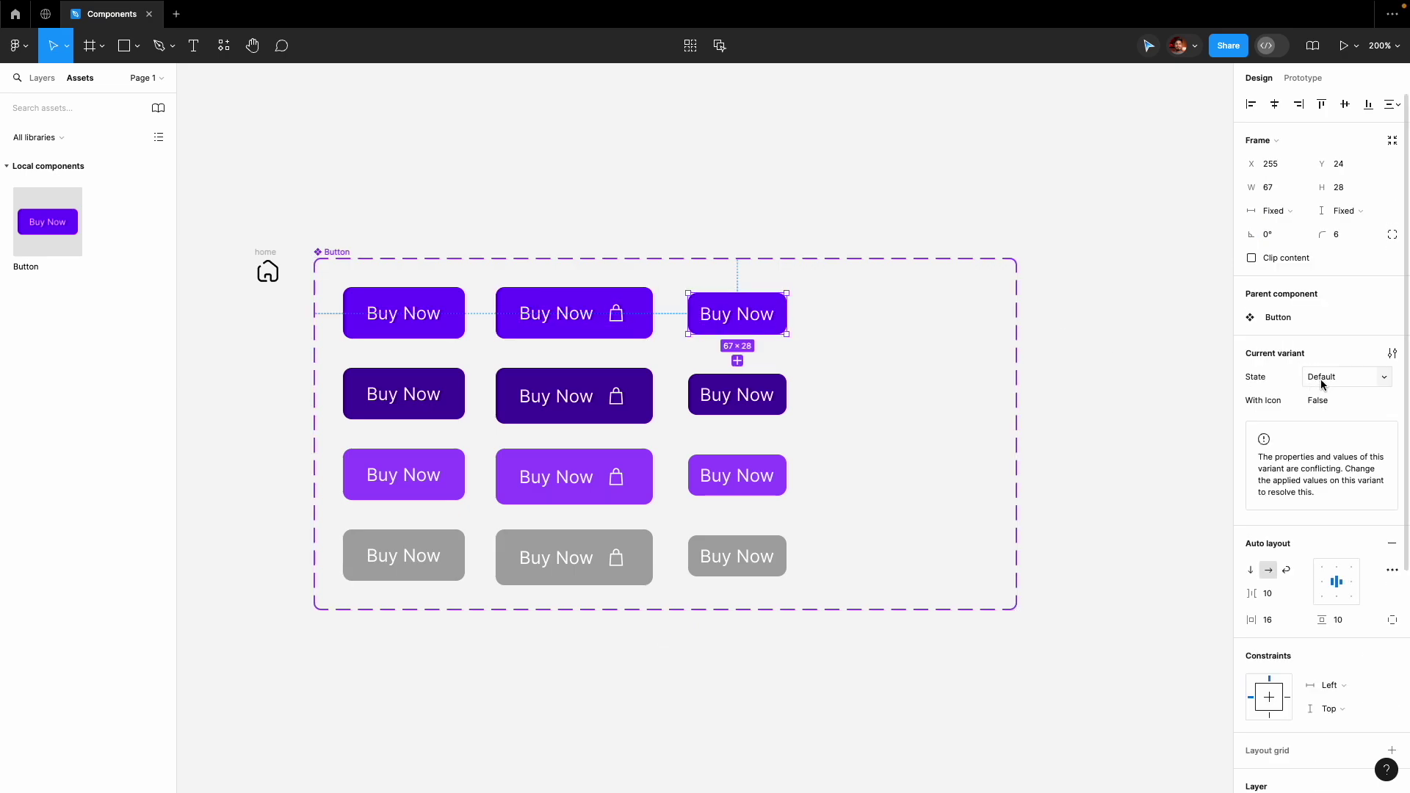
{"action": "left_click", "coordinate": [356, 314]}
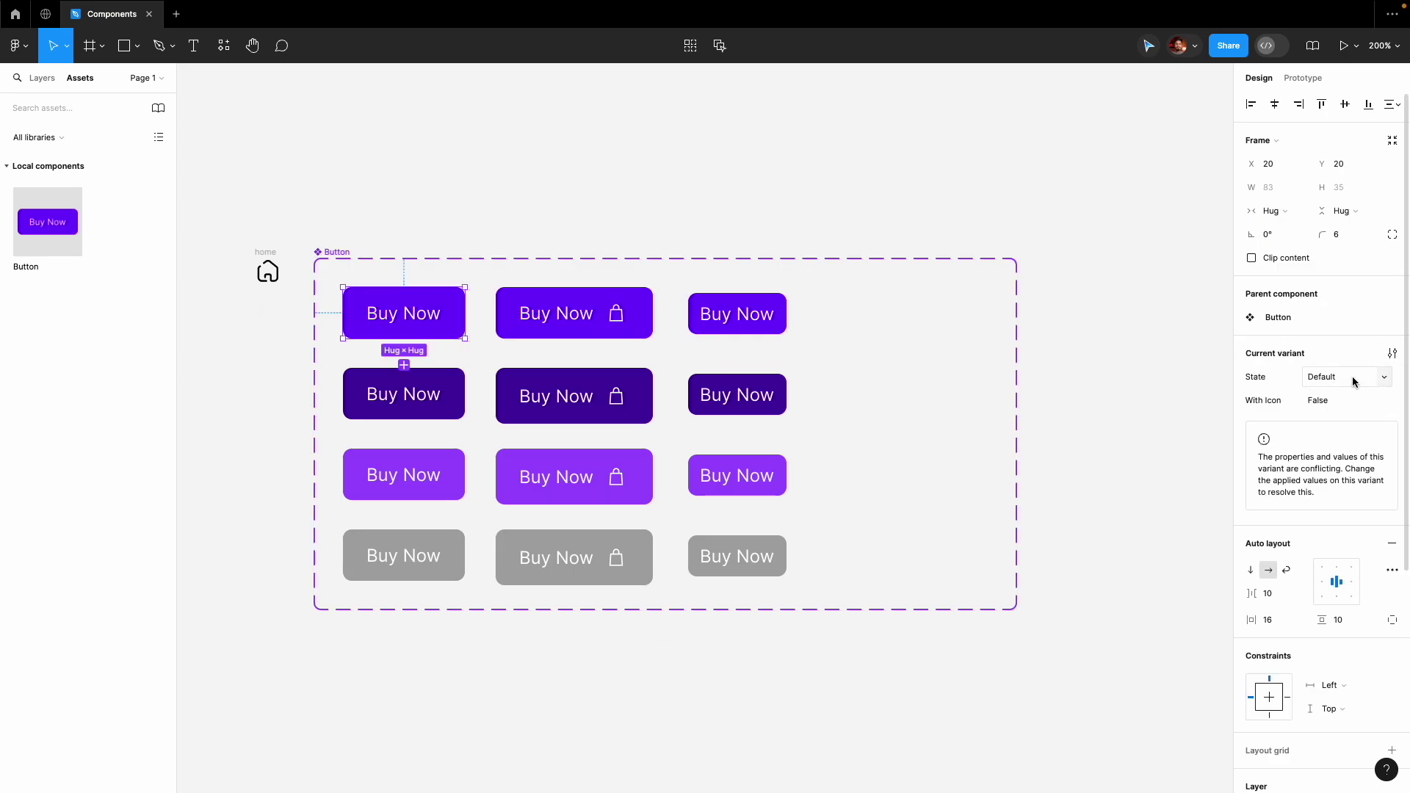
{"action": "left_click", "coordinate": [811, 234]}
{"action": "left_click", "coordinate": [747, 306]}
{"action": "left_click", "coordinate": [551, 135]}
Add a variant property named Small-Button with the value True to the Button component set.
{"action": "left_click", "coordinate": [345, 253]}
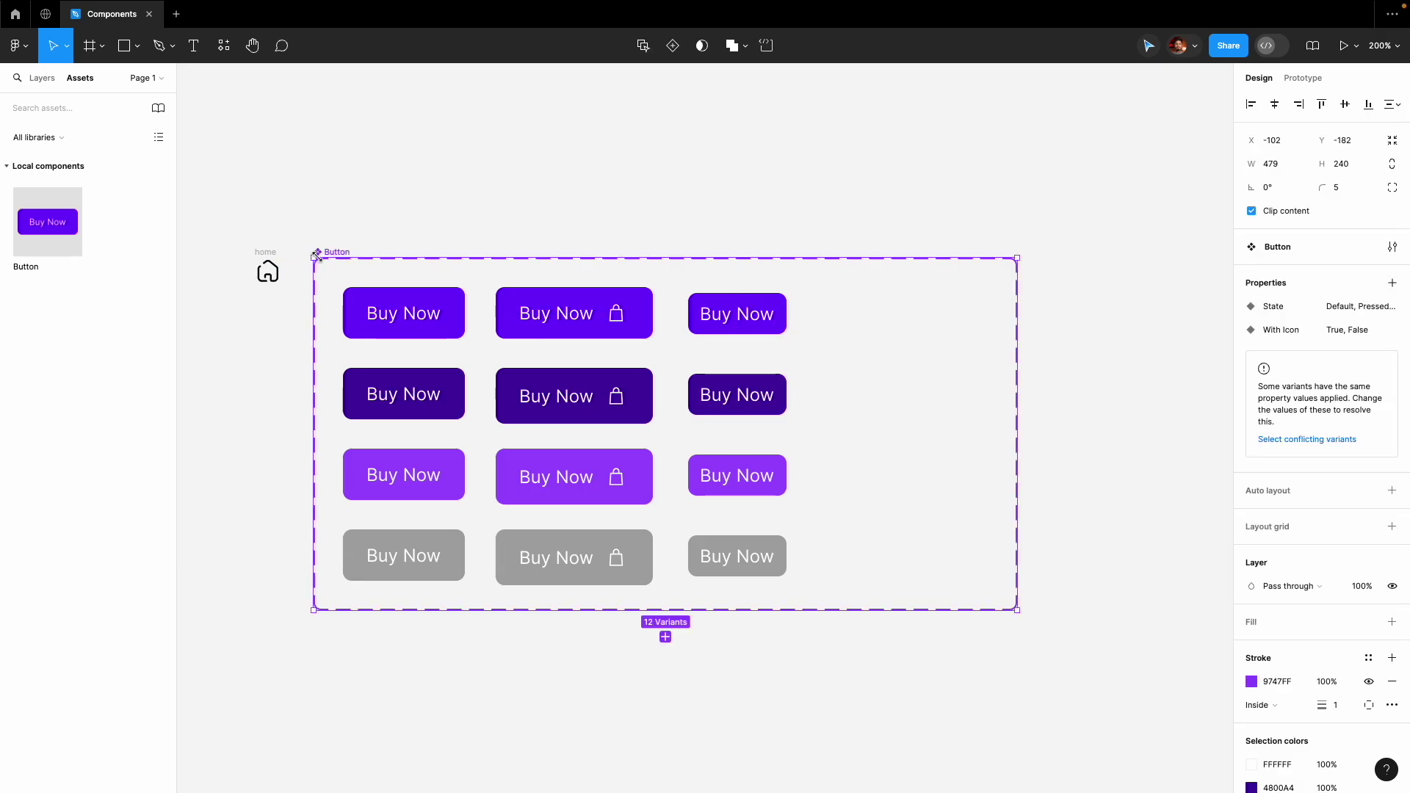
{"action": "left_click", "coordinate": [1392, 284]}
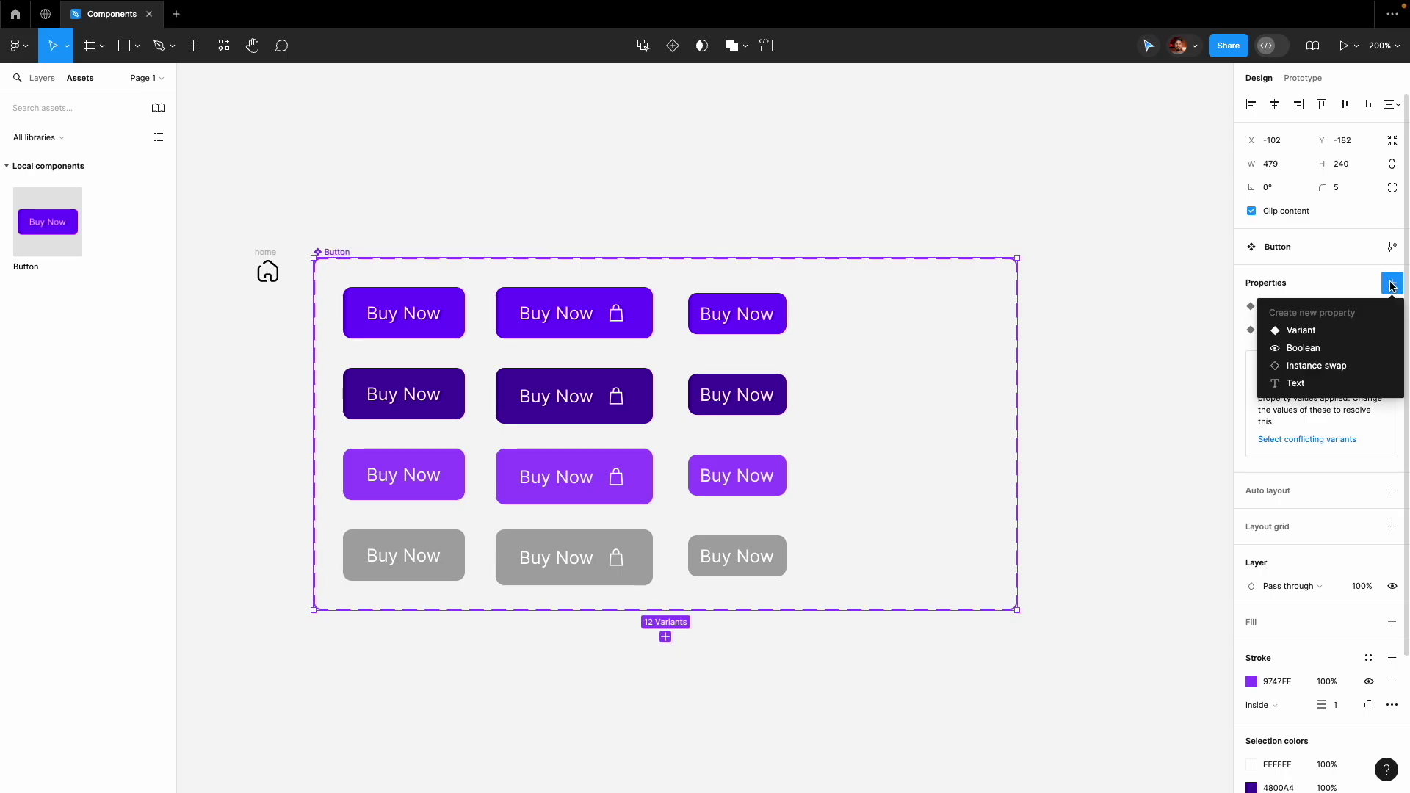
{"action": "left_click", "coordinate": [1368, 331]}
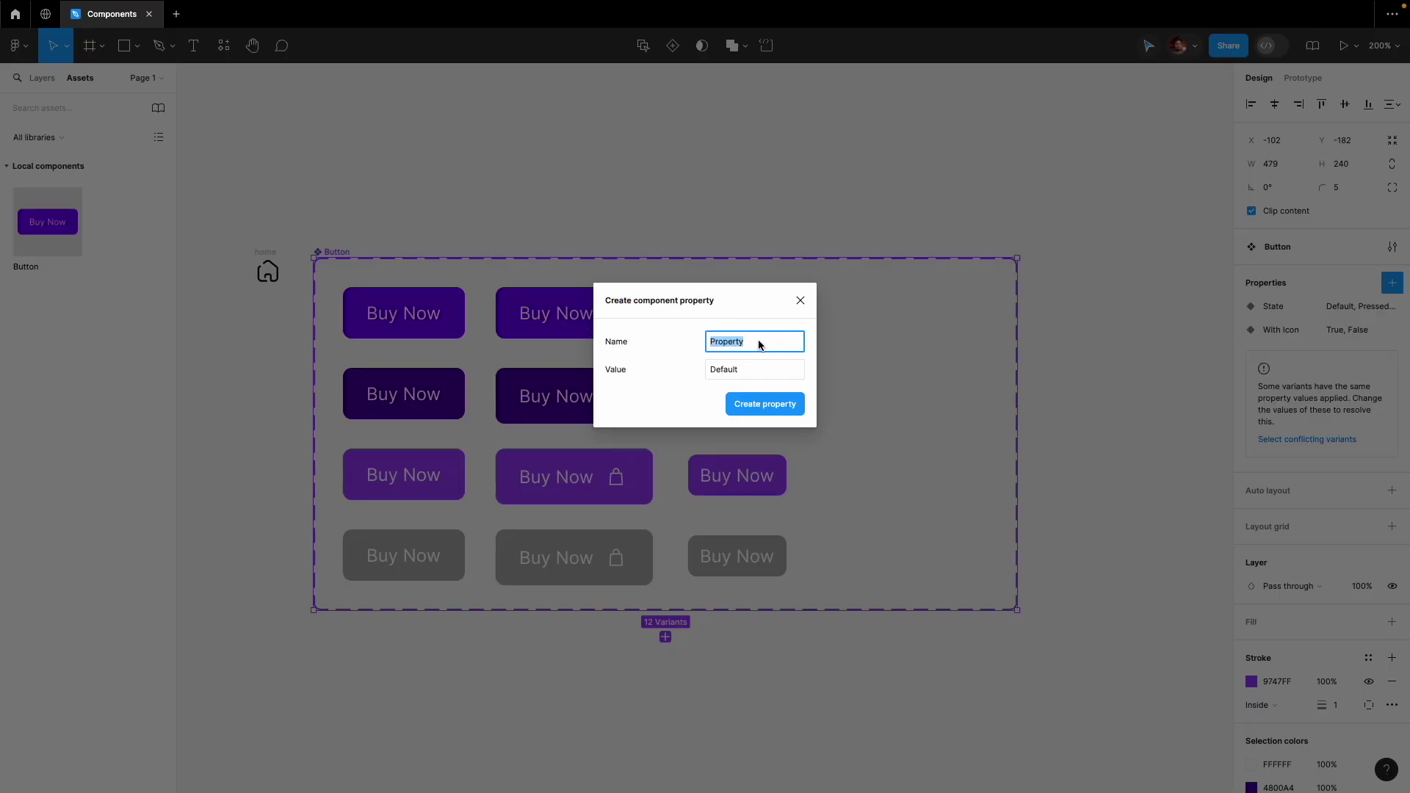
{"action": "type", "text": "Small-Button"}
{"action": "left_click", "coordinate": [766, 372]}
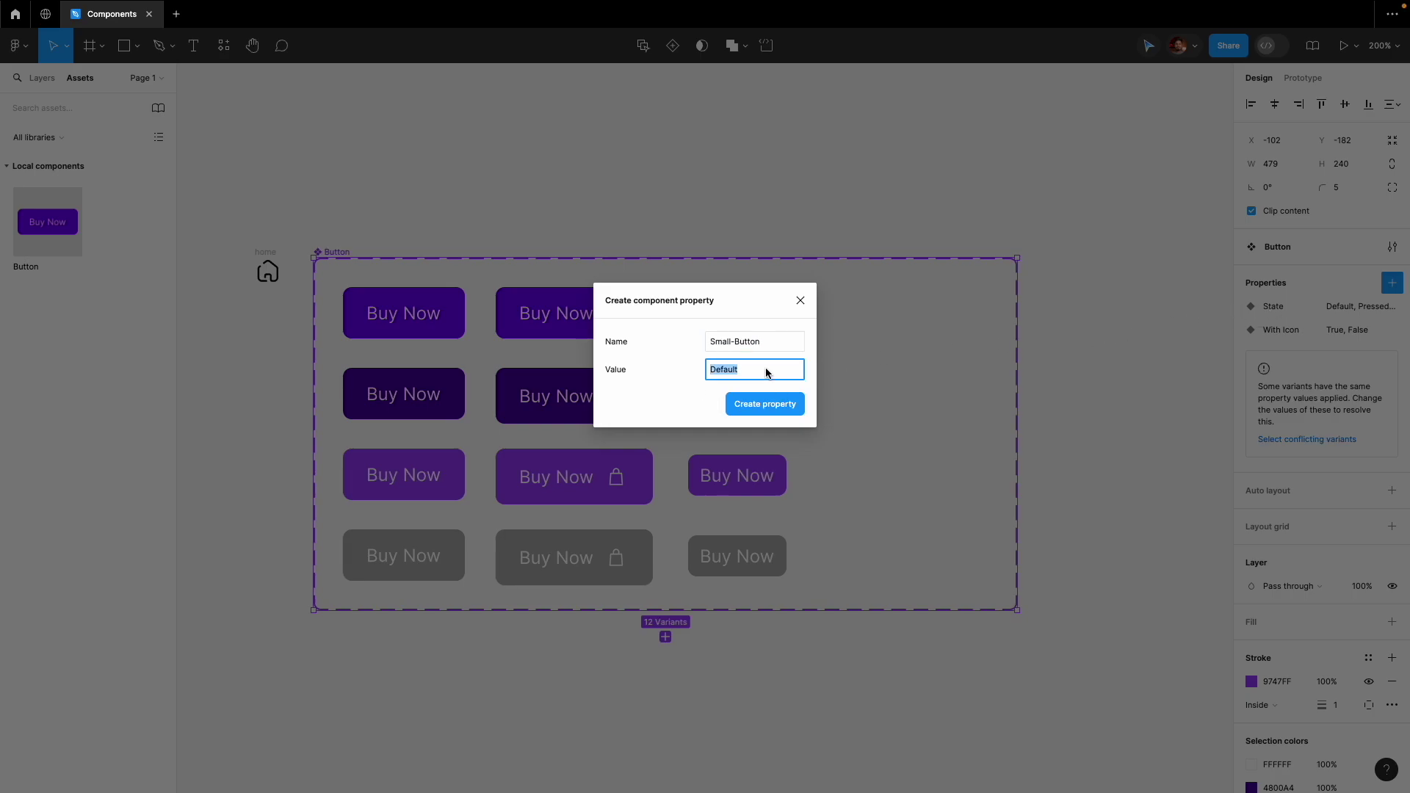
{"action": "type", "text": "T"}
{"action": "left_click", "coordinate": [785, 408]}
Select the four small variants in the third column and check their Small-Button value.
{"action": "left_click", "coordinate": [760, 328]}
{"action": "left_click", "coordinate": [760, 390], "text": "shift"}
{"action": "left_click", "coordinate": [769, 479], "text": "shift"}
{"action": "left_click", "coordinate": [759, 559], "text": "shift"}
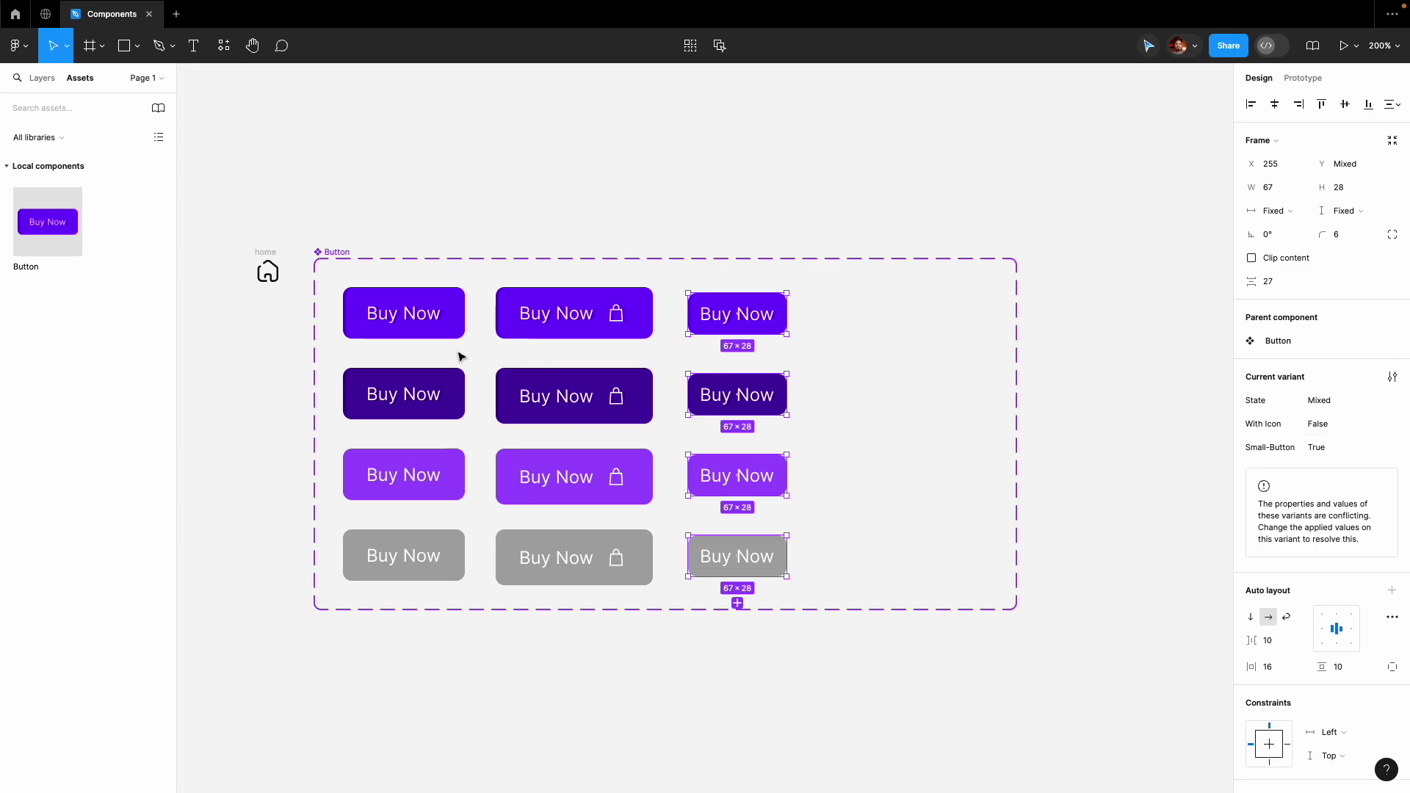
Set Small-Button to False for all eight larger variants in the first two columns.
{"action": "left_click", "coordinate": [444, 324]}
{"action": "left_click", "coordinate": [441, 408], "text": "shift"}
{"action": "left_click", "coordinate": [440, 487], "text": "shift"}
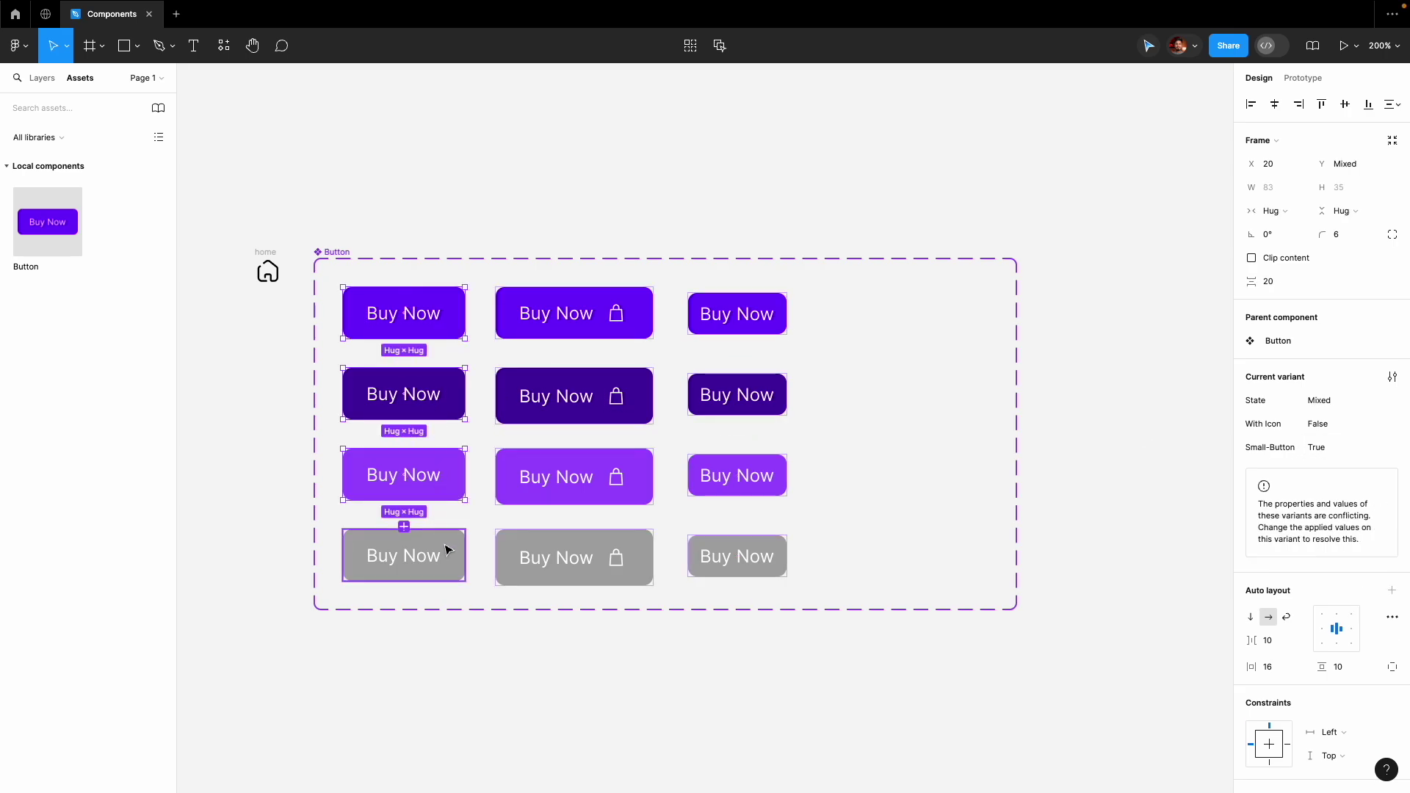
{"action": "left_click", "coordinate": [451, 548], "text": "shift"}
{"action": "left_click", "coordinate": [580, 318], "text": "shift"}
{"action": "left_click", "coordinate": [586, 400], "text": "shift"}
{"action": "left_click", "coordinate": [596, 489], "text": "shift"}
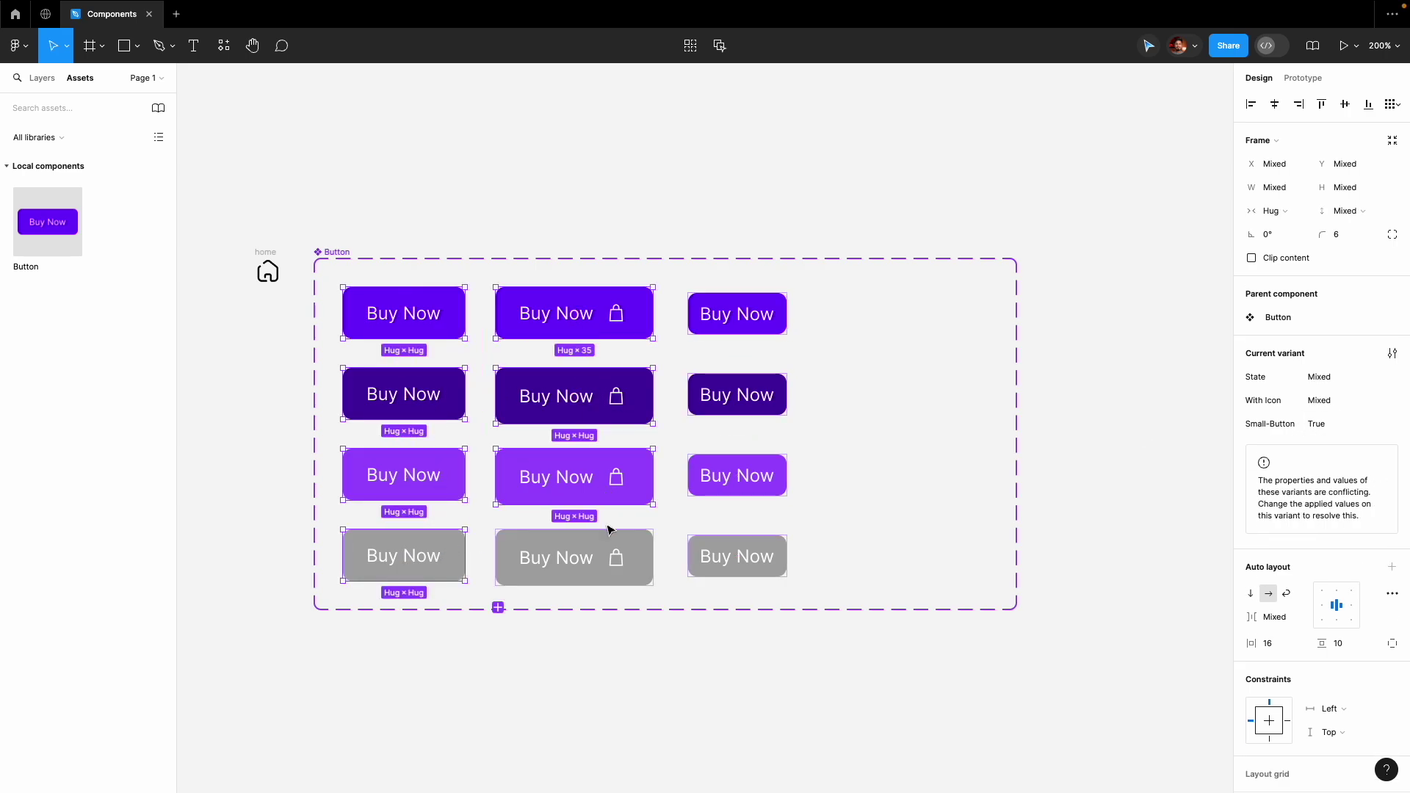
{"action": "left_click", "coordinate": [609, 530], "text": "shift"}
{"action": "left_click", "coordinate": [1330, 428]}
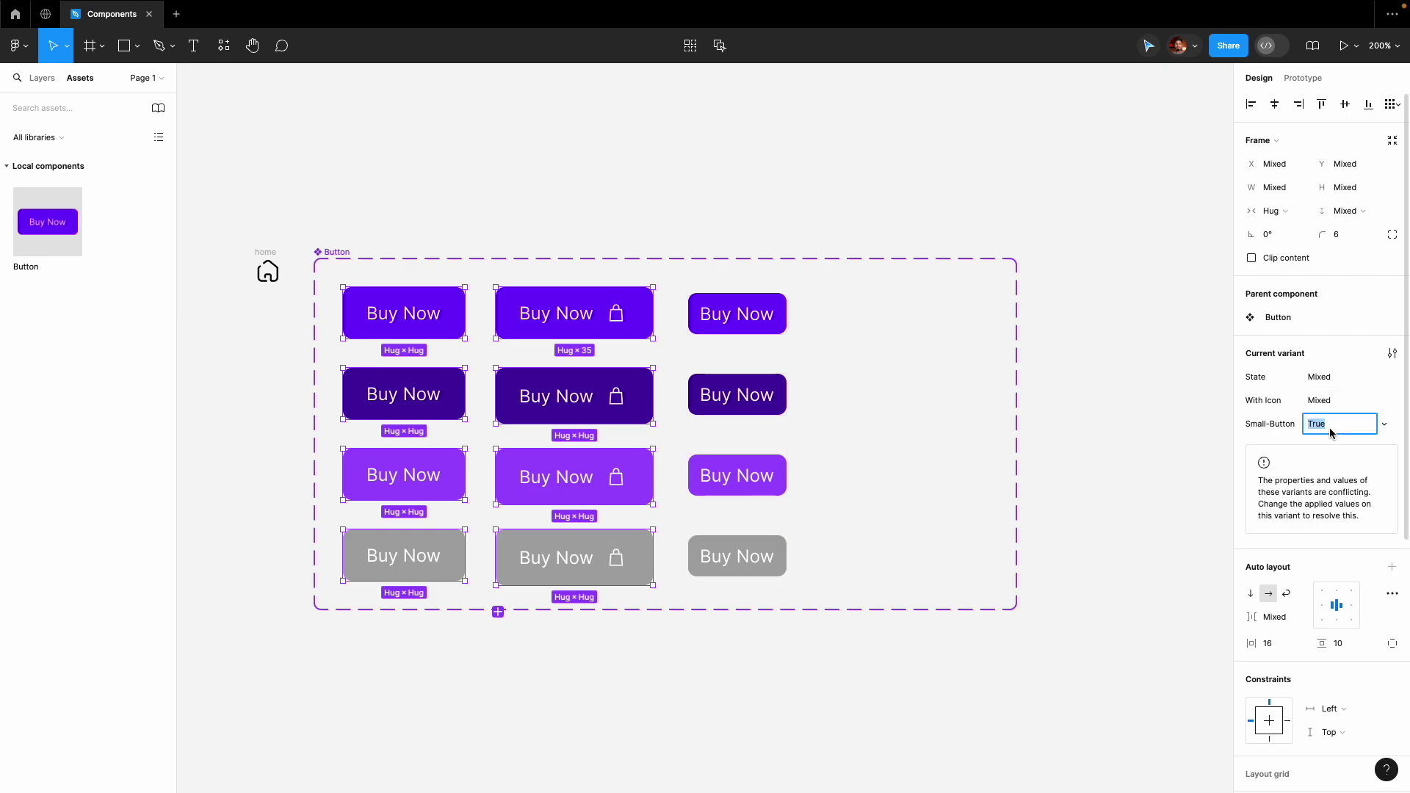
{"action": "type", "text": "False"}
{"action": "left_click", "coordinate": [1032, 389]}
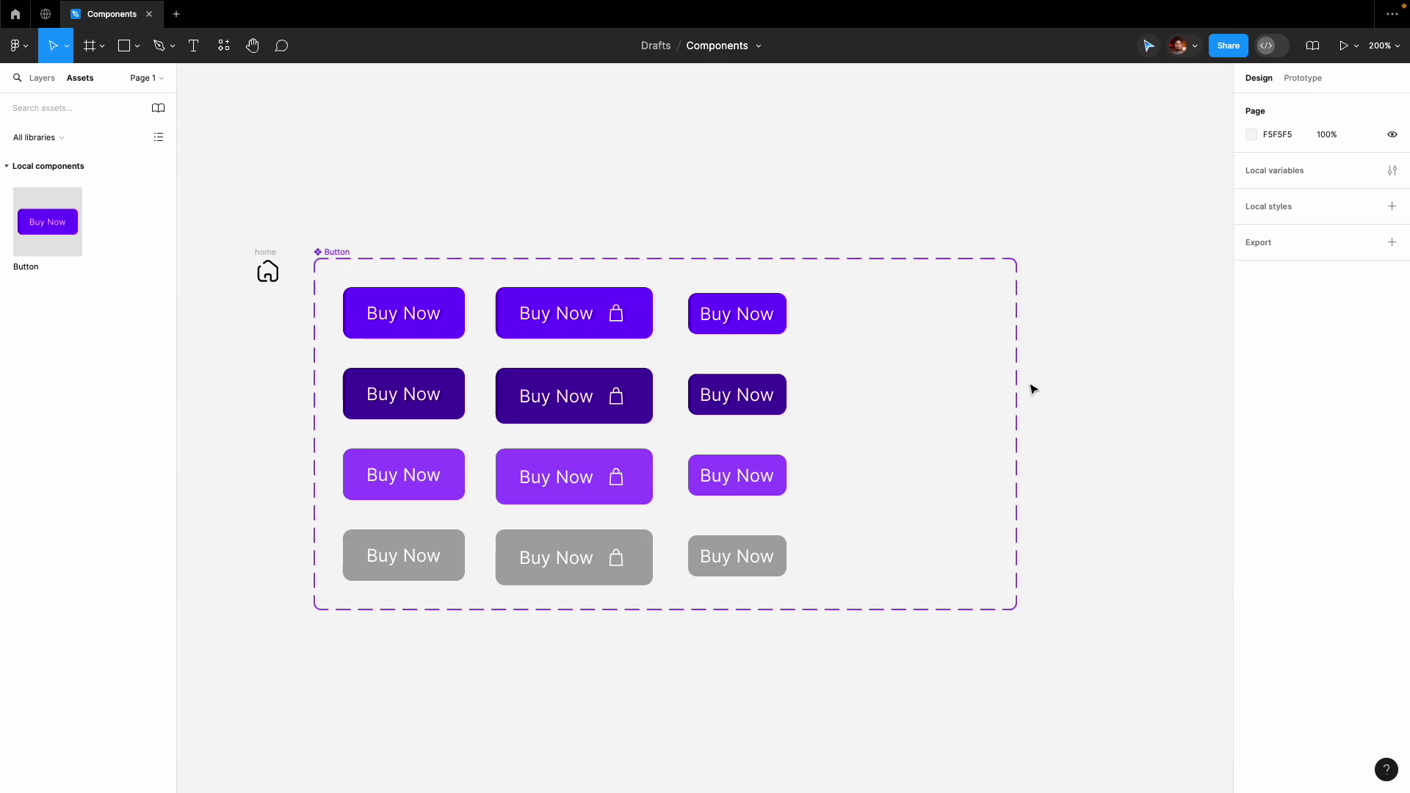
Review the property list of the whole Button component set, including Small-Button.
{"action": "scroll", "coordinate": [1029, 387], "scroll_direction": "right", "scroll_amount": 2}
{"action": "scroll", "coordinate": [923, 401], "scroll_direction": "left", "scroll_amount": 2}
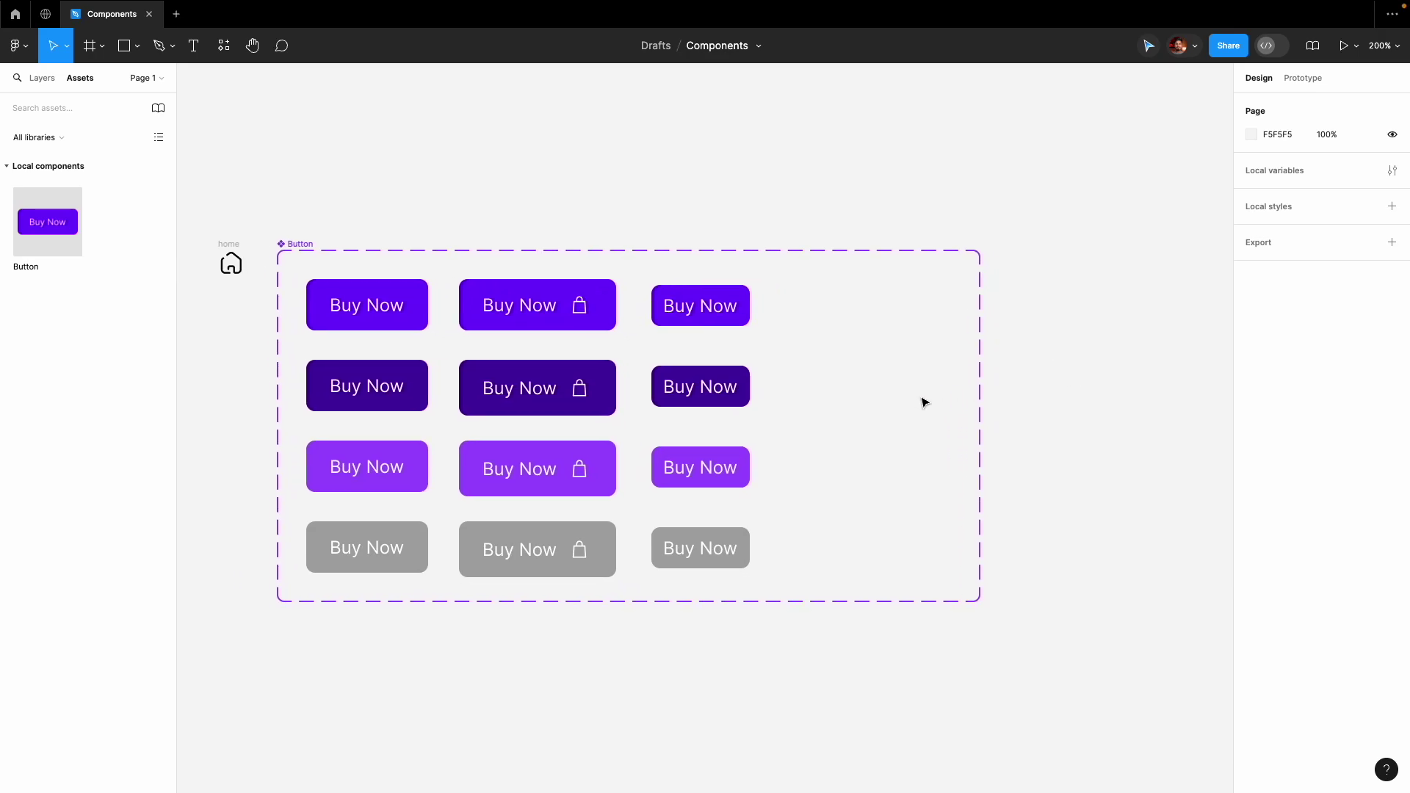
{"action": "left_click", "coordinate": [354, 270]}
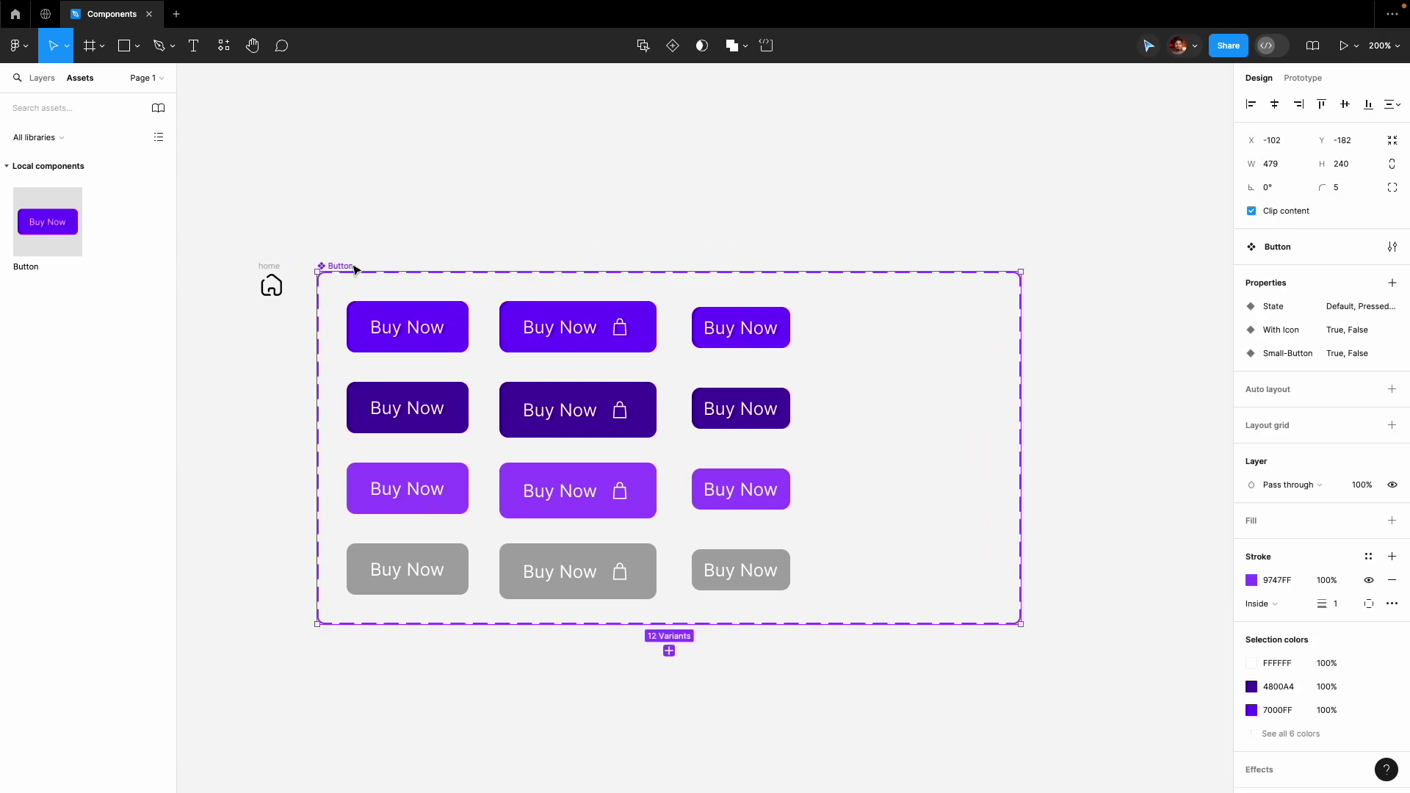
{"action": "left_click", "coordinate": [575, 236]}
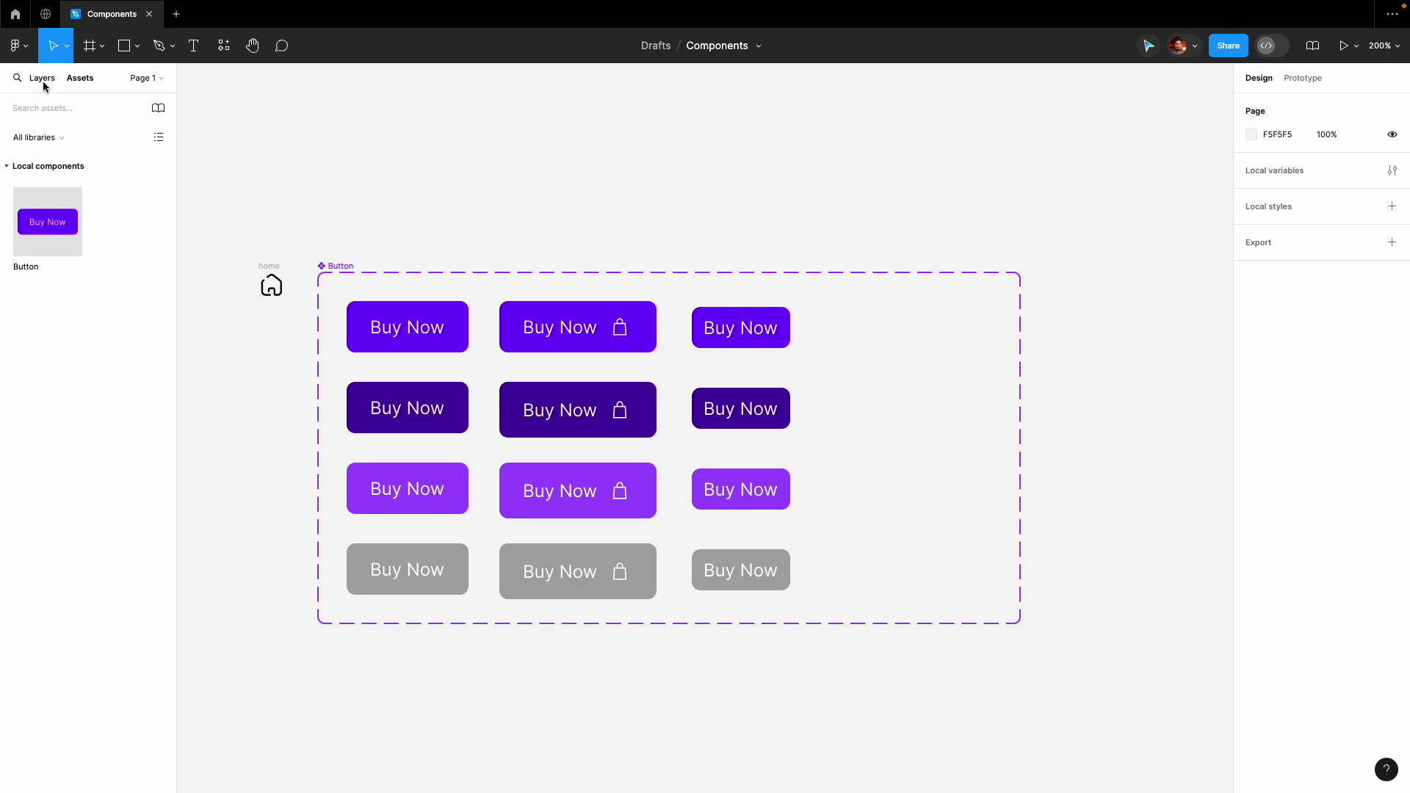
Place a Button instance on the canvas outside the component set and move it farther away from the frame.
{"action": "left_click_drag", "start_coordinate": [46, 233], "coordinate": [1164, 410]}
{"action": "scroll", "coordinate": [1160, 410], "scroll_direction": "right", "scroll_amount": 5}
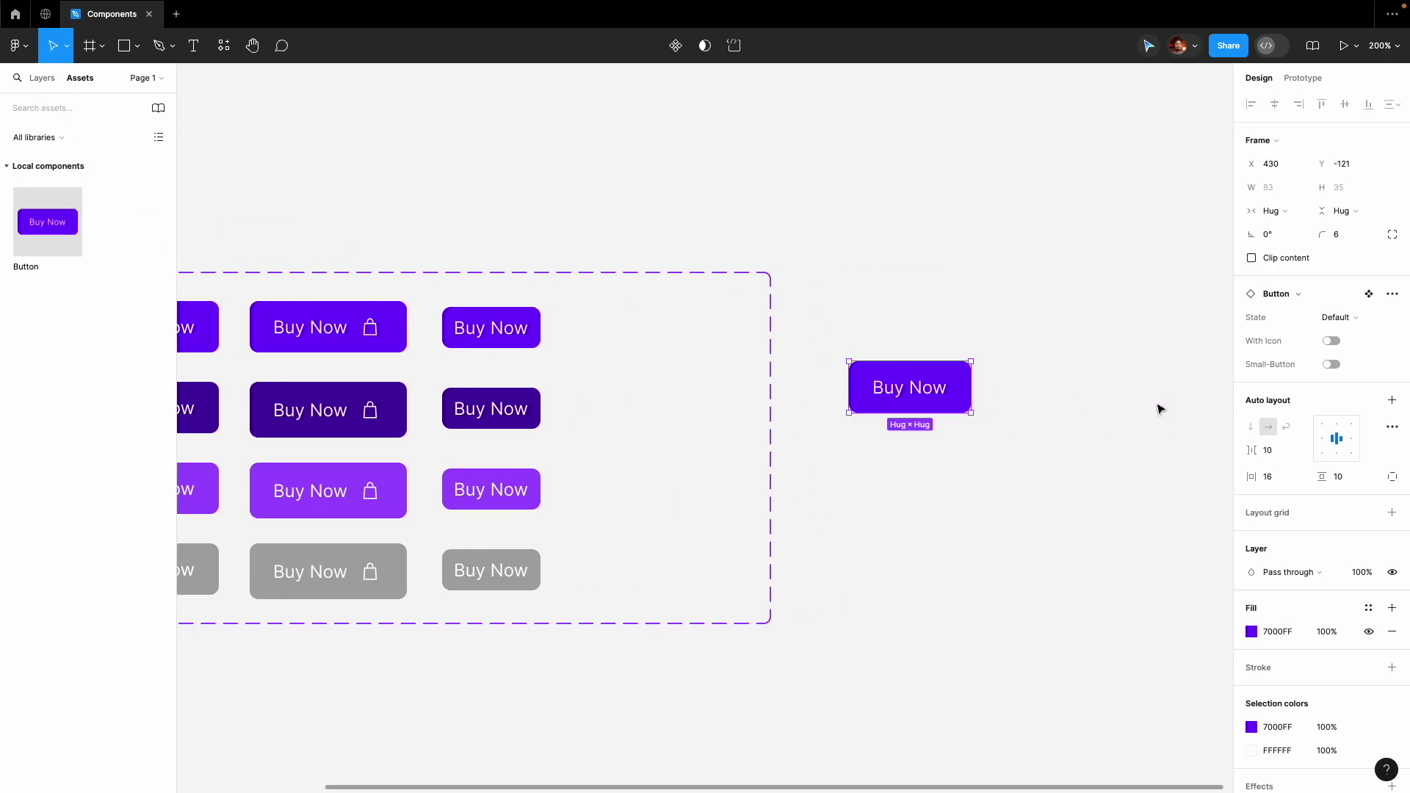
{"action": "scroll", "coordinate": [1159, 409], "scroll_direction": "right", "scroll_amount": 3}
{"action": "left_click_drag", "start_coordinate": [700, 387], "coordinate": [894, 387]}
{"action": "scroll", "coordinate": [991, 397], "scroll_direction": "right", "scroll_amount": 3}
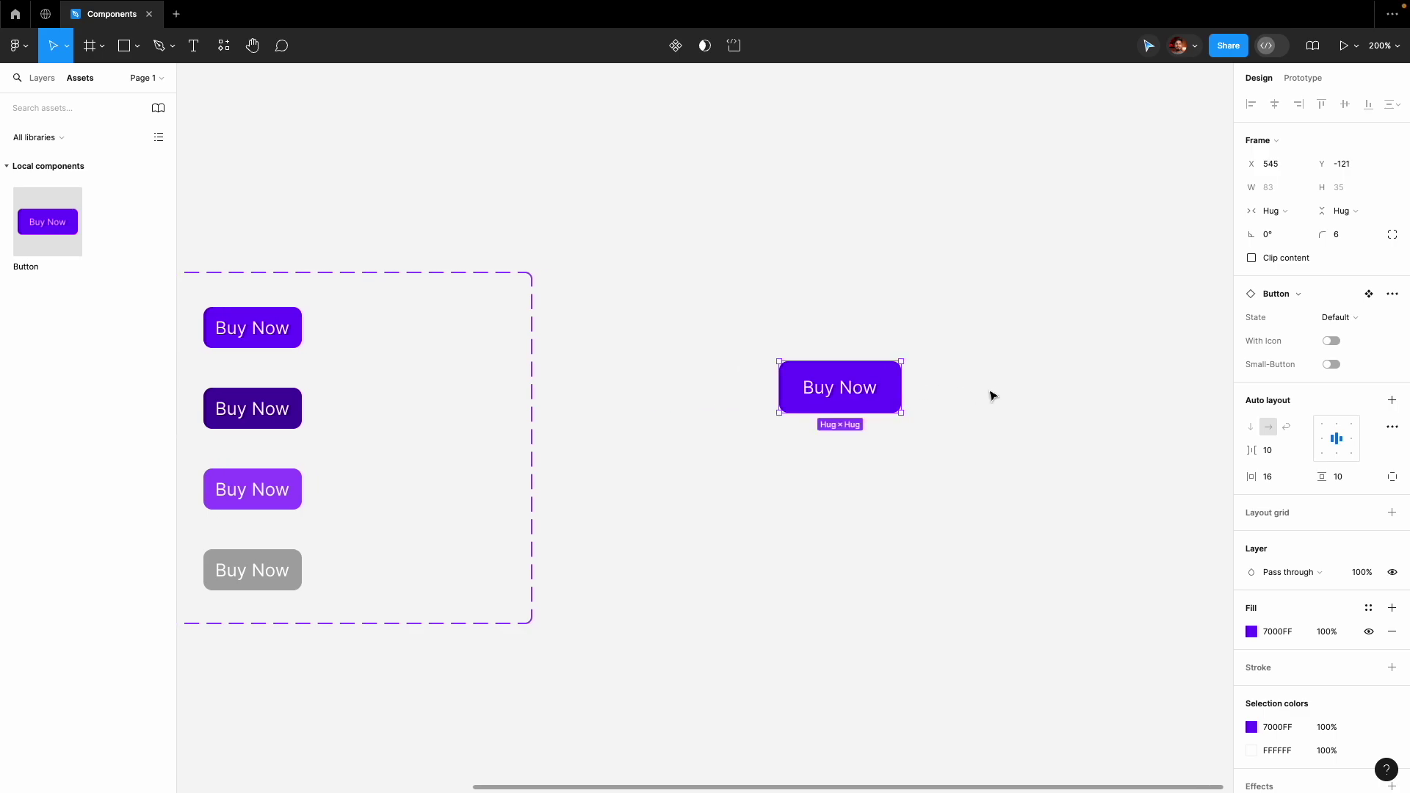
Test the Button instance's Small-Button property by switching it on and back off.
{"action": "left_click", "coordinate": [1331, 365]}
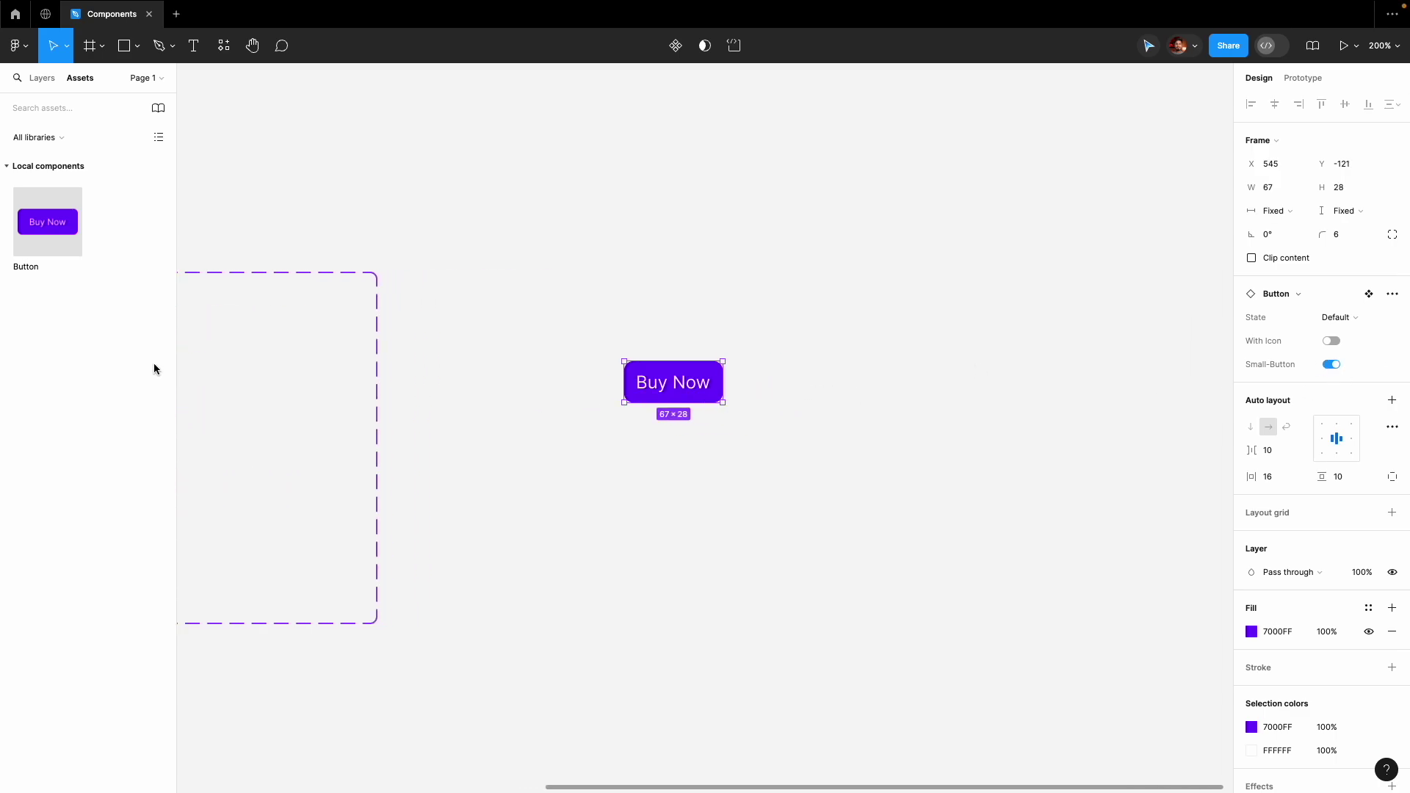
{"action": "left_click", "coordinate": [1334, 365]}
{"action": "scroll", "coordinate": [610, 388], "scroll_direction": "left", "scroll_amount": 3}
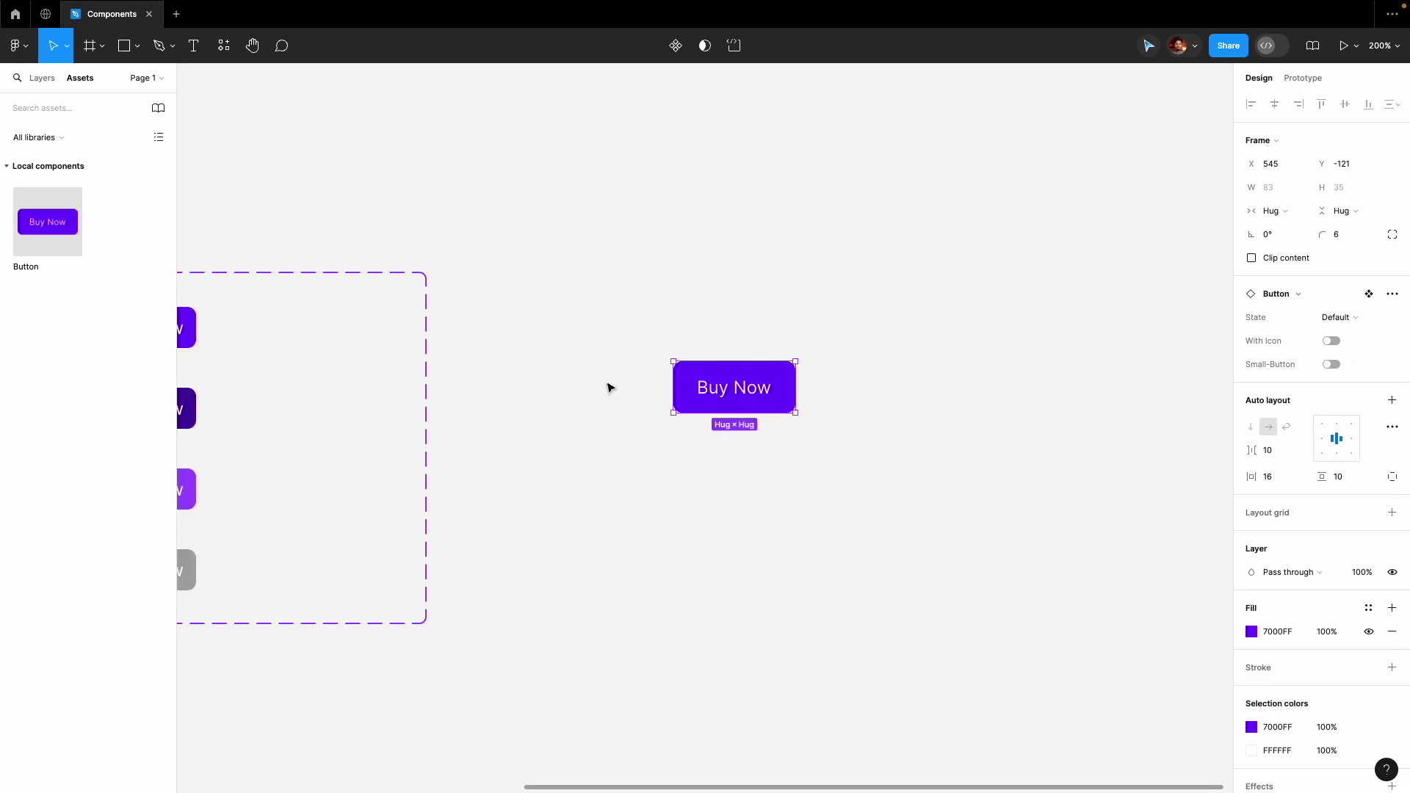
{"action": "scroll", "coordinate": [610, 388], "scroll_direction": "right", "scroll_amount": 4}
{"action": "scroll", "coordinate": [609, 388], "scroll_direction": "left", "scroll_amount": 2}
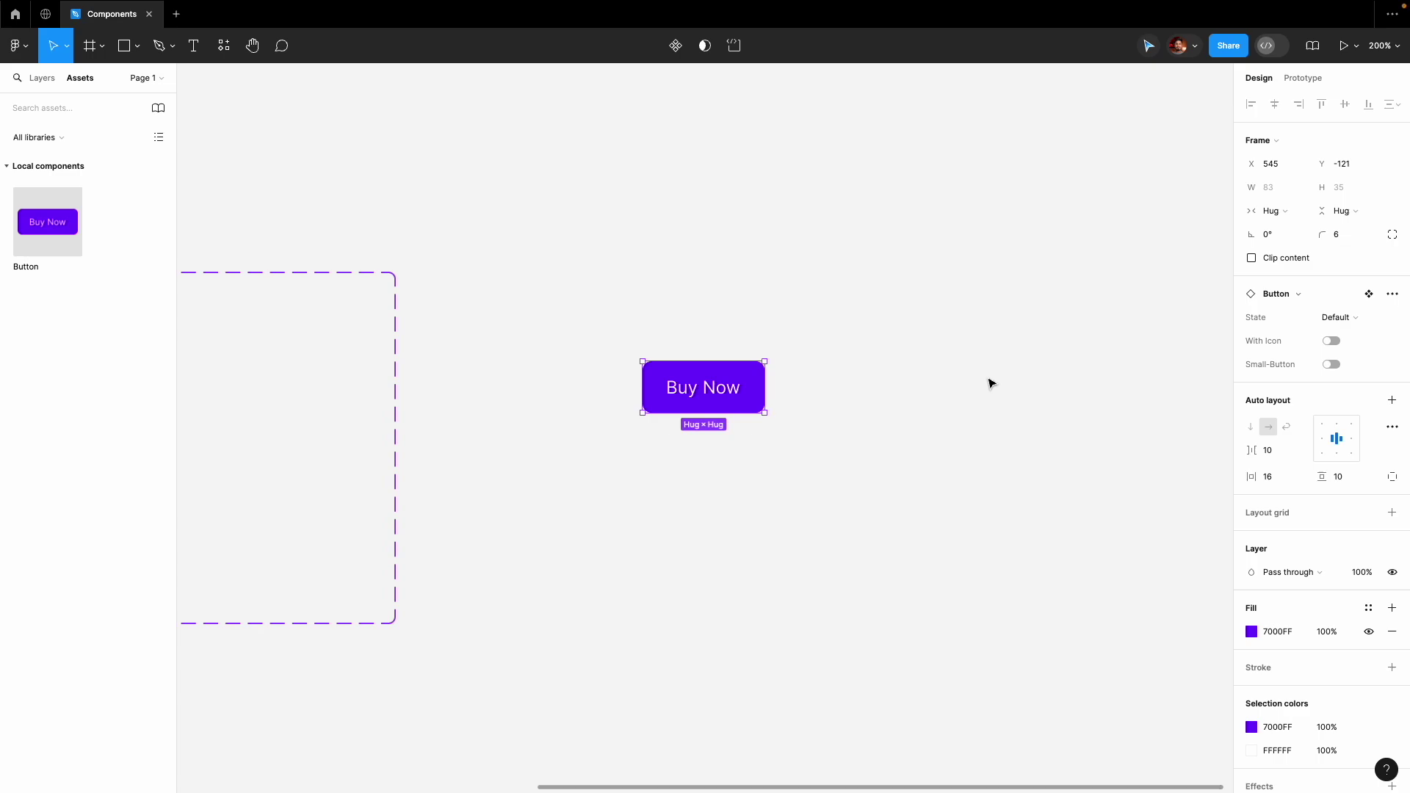
Switch on the Button instance's With Icon property, then its Small-Button property, comparing the instance with the variants.
{"action": "left_click", "coordinate": [1332, 343]}
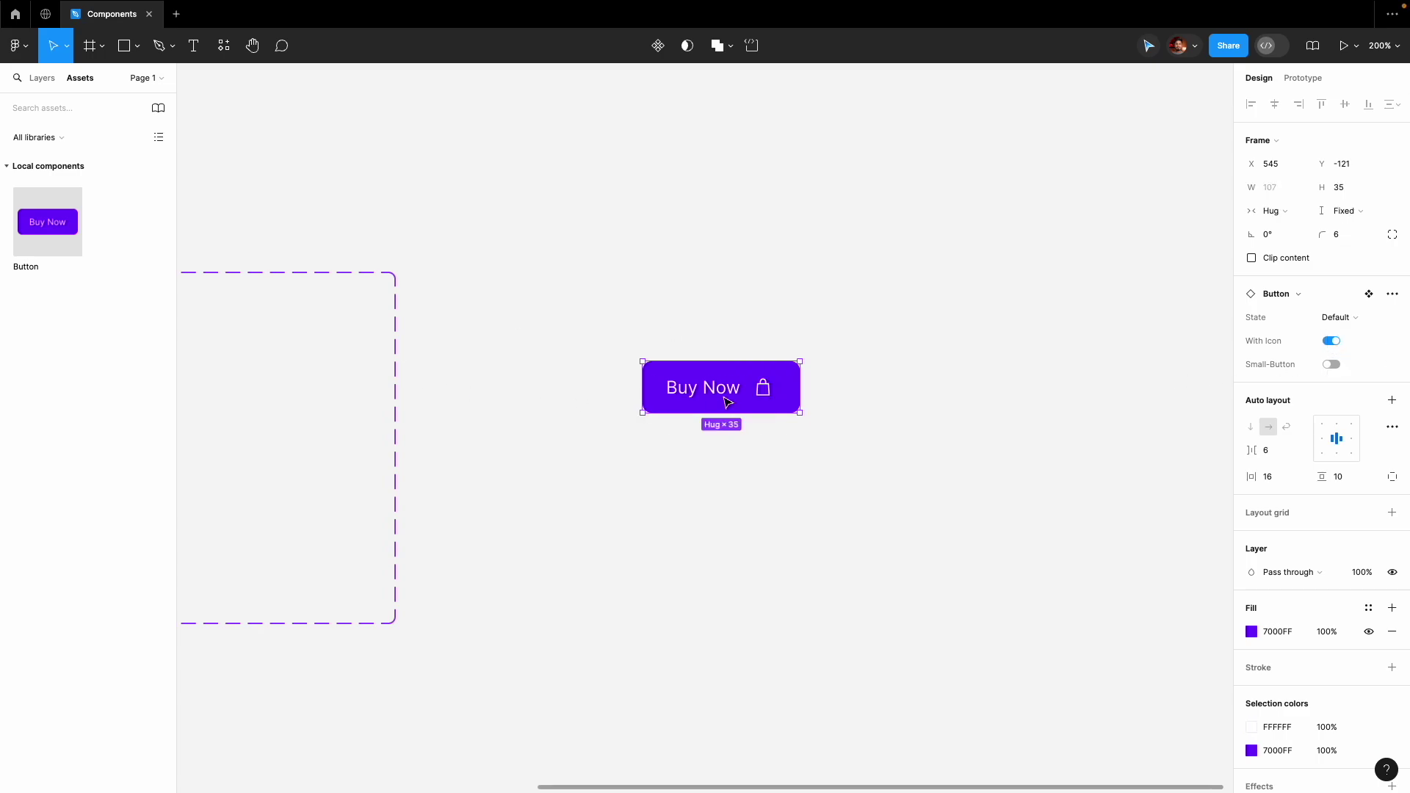
{"action": "scroll", "coordinate": [478, 381], "scroll_direction": "left", "scroll_amount": 10}
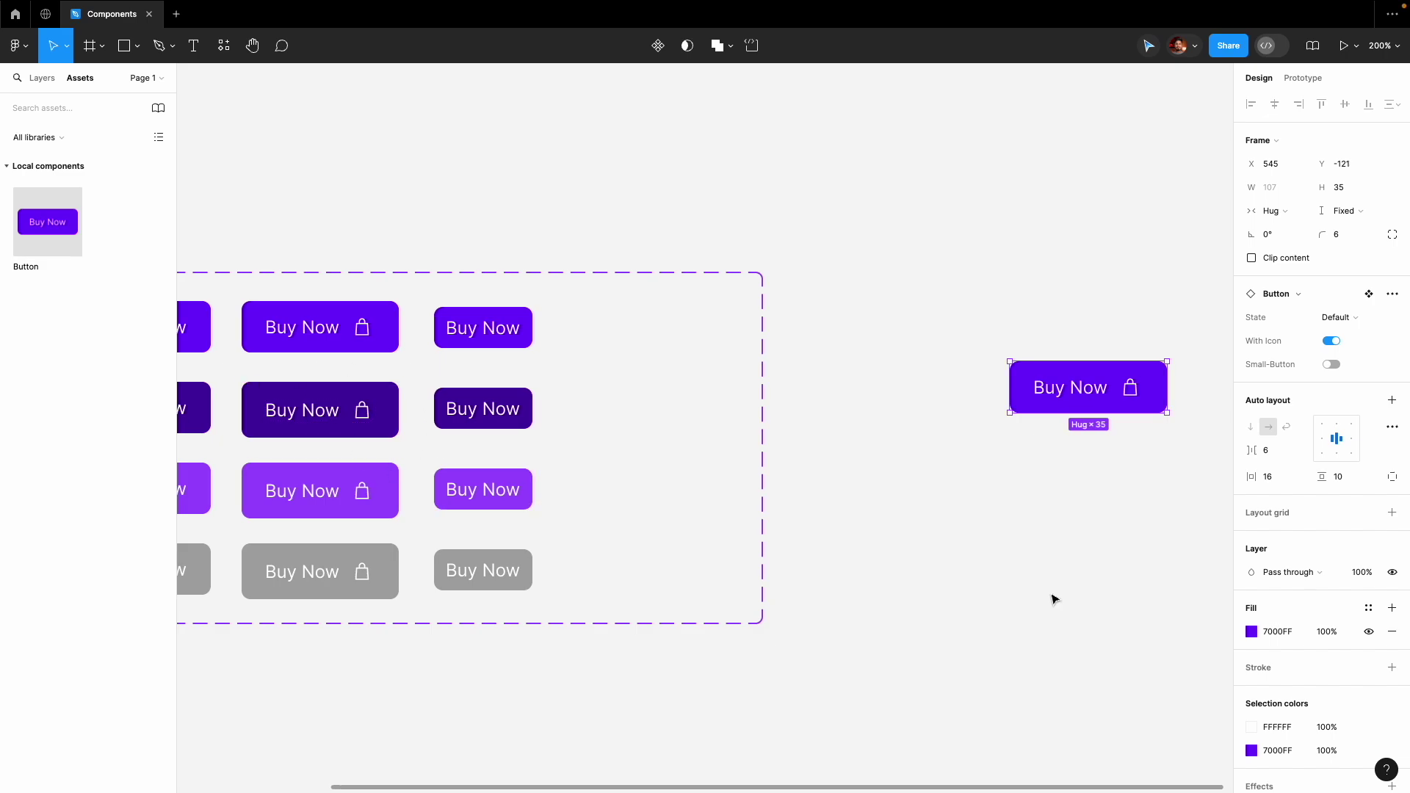
{"action": "left_click", "coordinate": [1332, 365]}
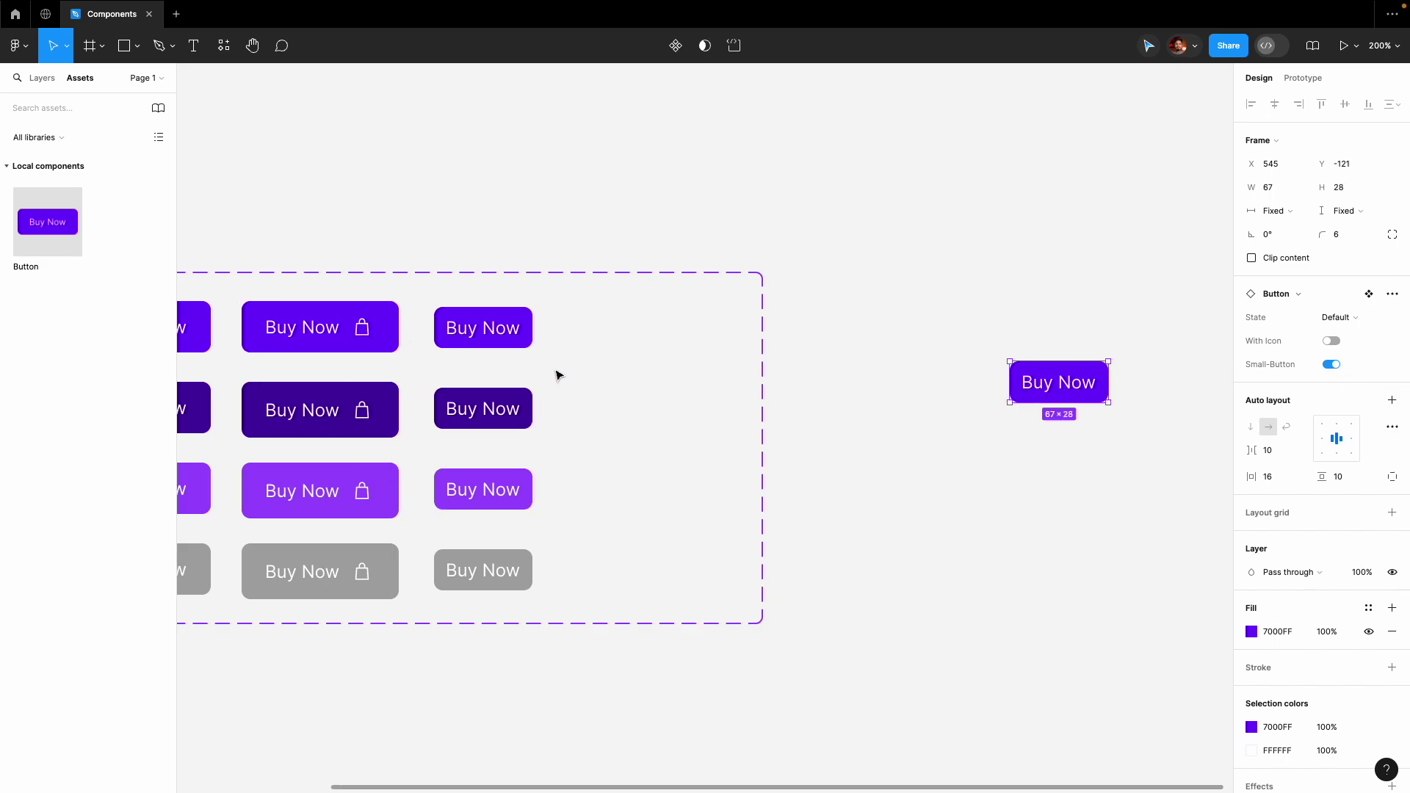
{"action": "scroll", "coordinate": [563, 374], "scroll_direction": "right", "scroll_amount": 2}
{"action": "scroll", "coordinate": [562, 378], "scroll_direction": "left", "scroll_amount": 5}
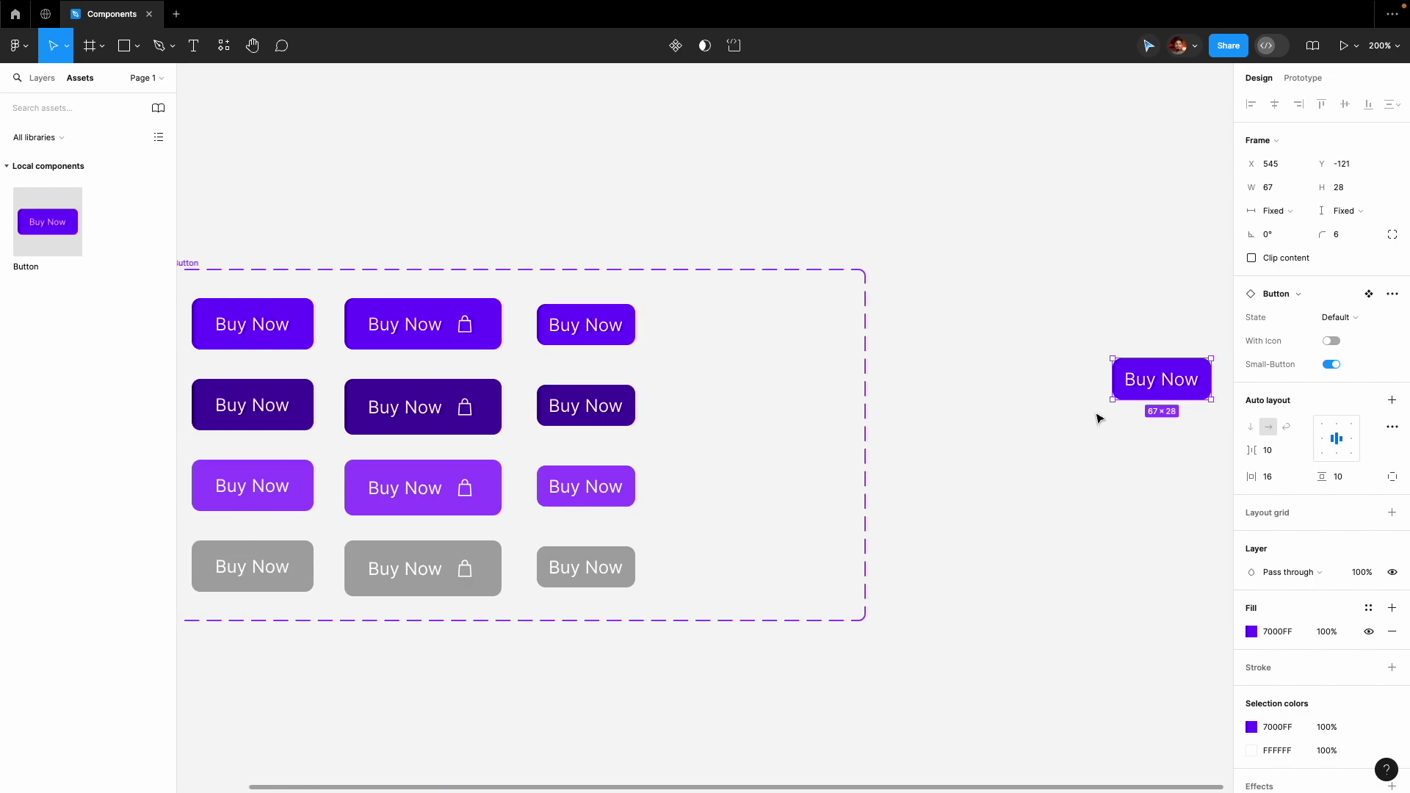
{"action": "scroll", "coordinate": [780, 320], "scroll_direction": "right", "scroll_amount": 5}
{"action": "scroll", "coordinate": [284, 268], "scroll_direction": "left", "scroll_amount": 5}
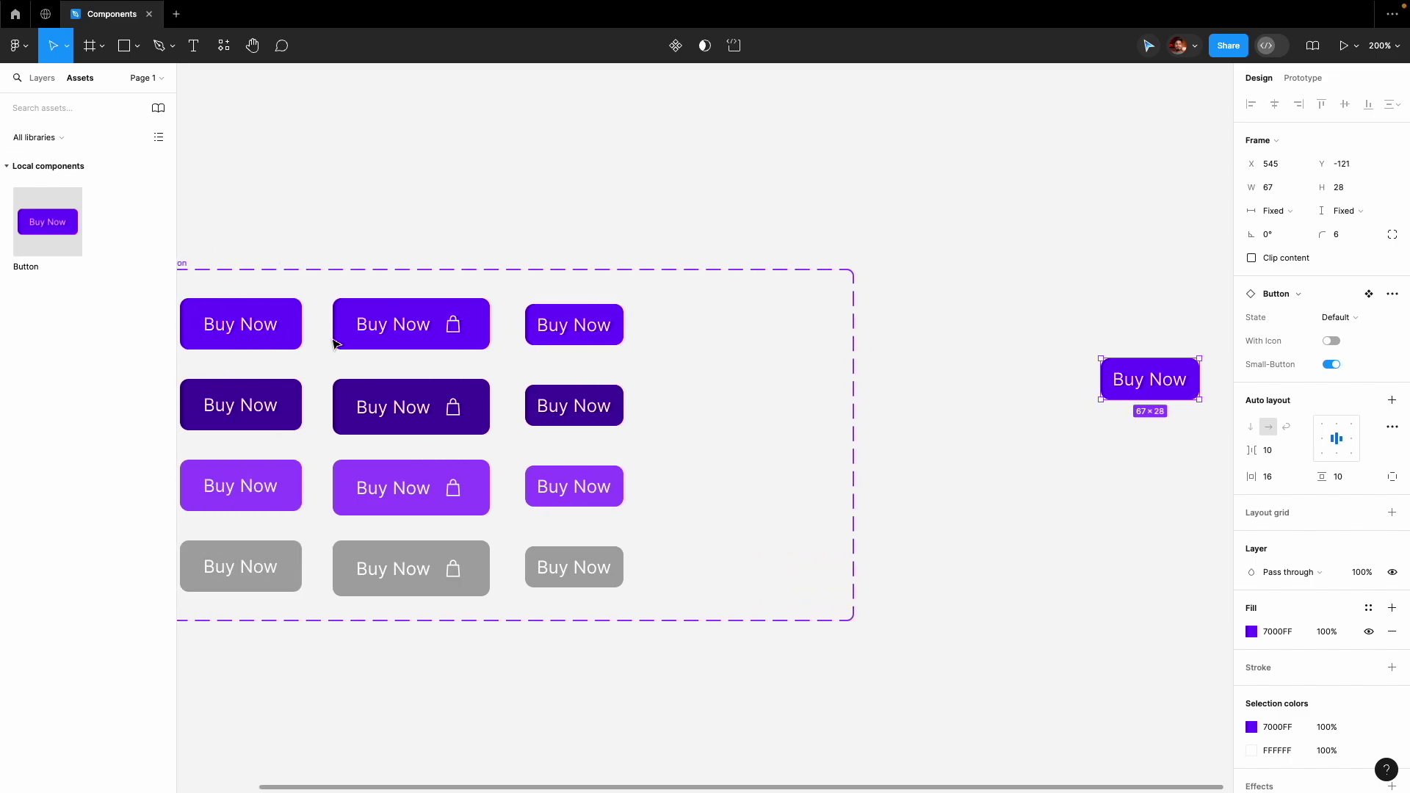
Delete the small Button test instance from the canvas.
{"action": "scroll", "coordinate": [1046, 389], "scroll_direction": "right", "scroll_amount": 13}
{"action": "left_click_drag", "start_coordinate": [967, 246], "coordinate": [699, 532]}
{"action": "key", "text": "Escape"}
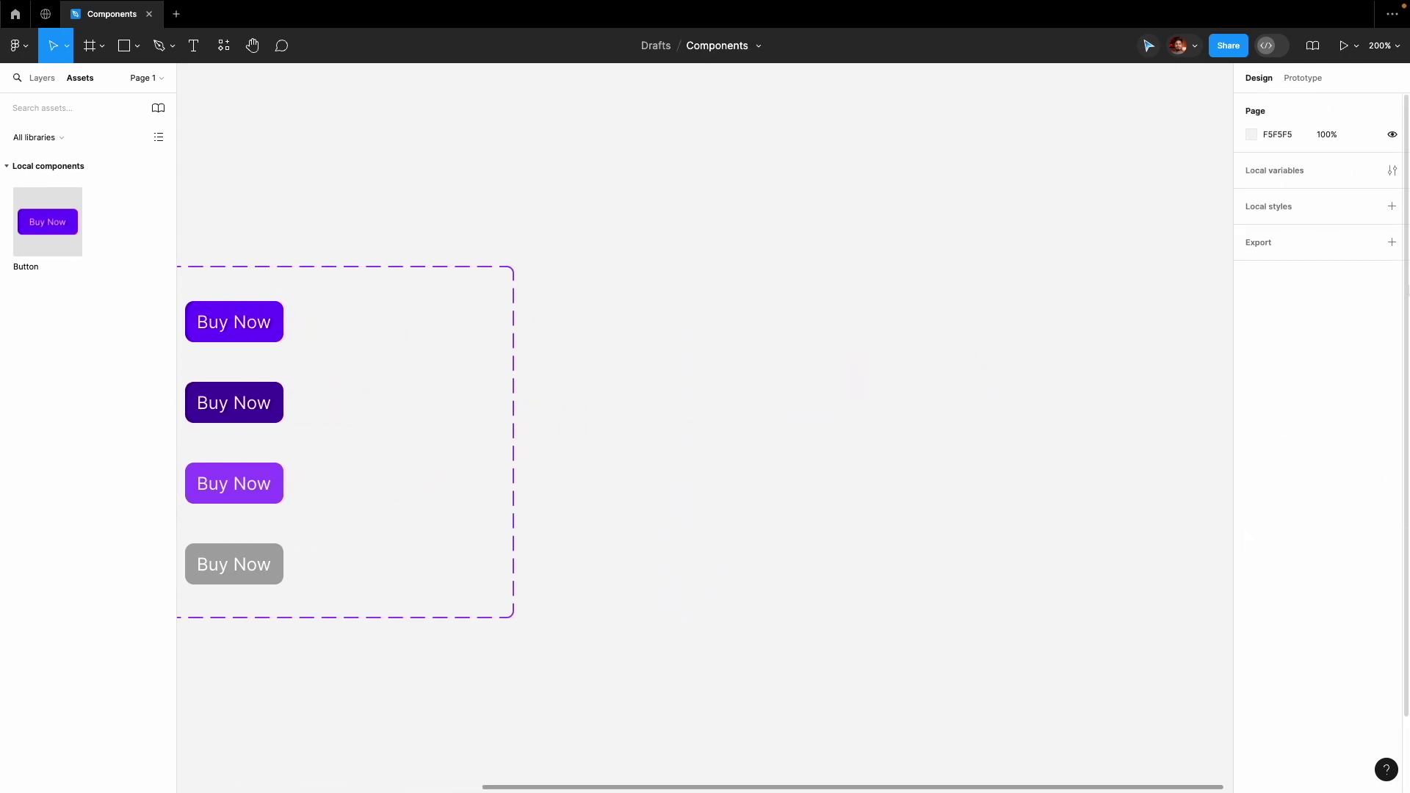
Narrow the Button component set frame to about 358 wide, trimming the empty space beside the third column.
{"action": "scroll", "coordinate": [1075, 304], "scroll_direction": "left", "scroll_amount": 8}
{"action": "scroll", "coordinate": [1075, 304], "scroll_direction": "left", "scroll_amount": 10}
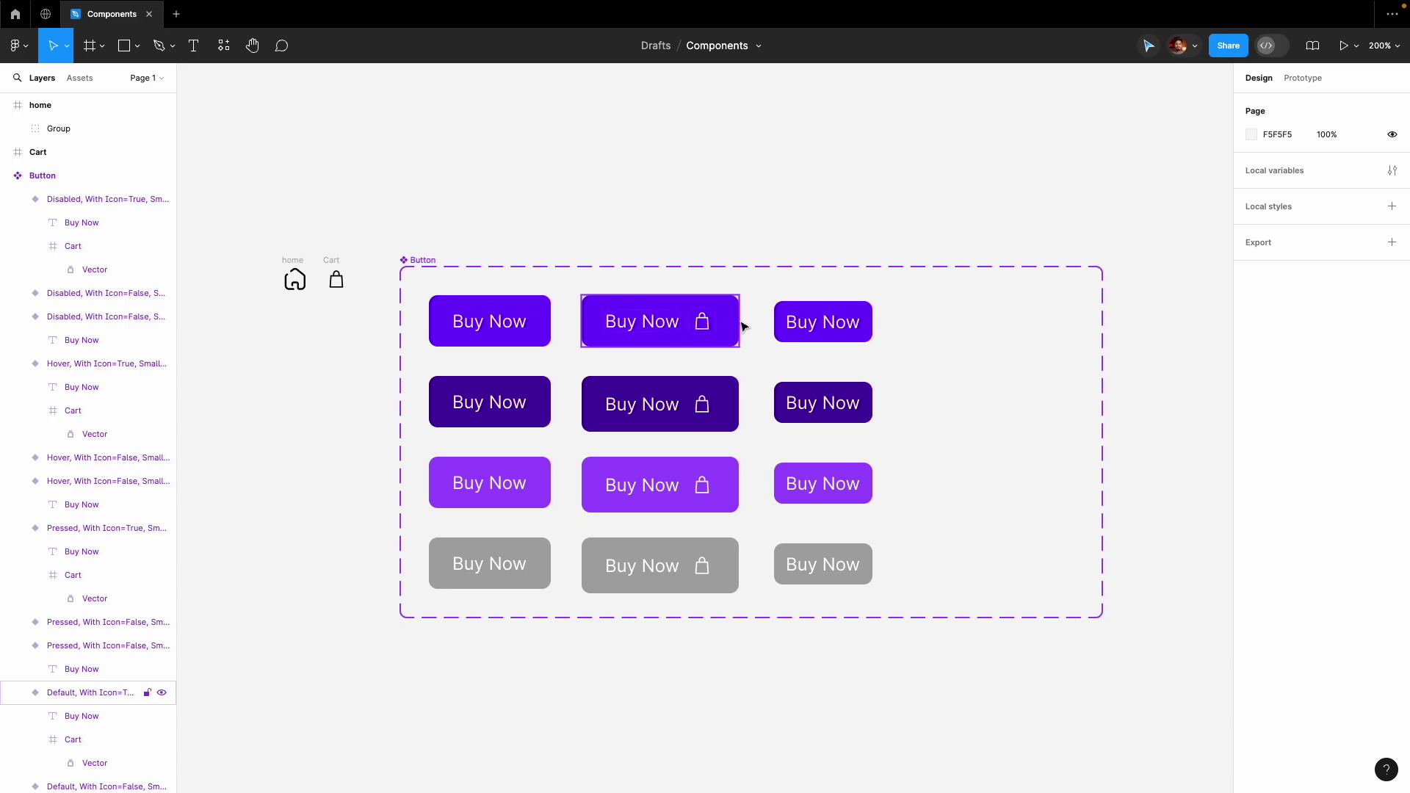
{"action": "left_click", "coordinate": [490, 266]}
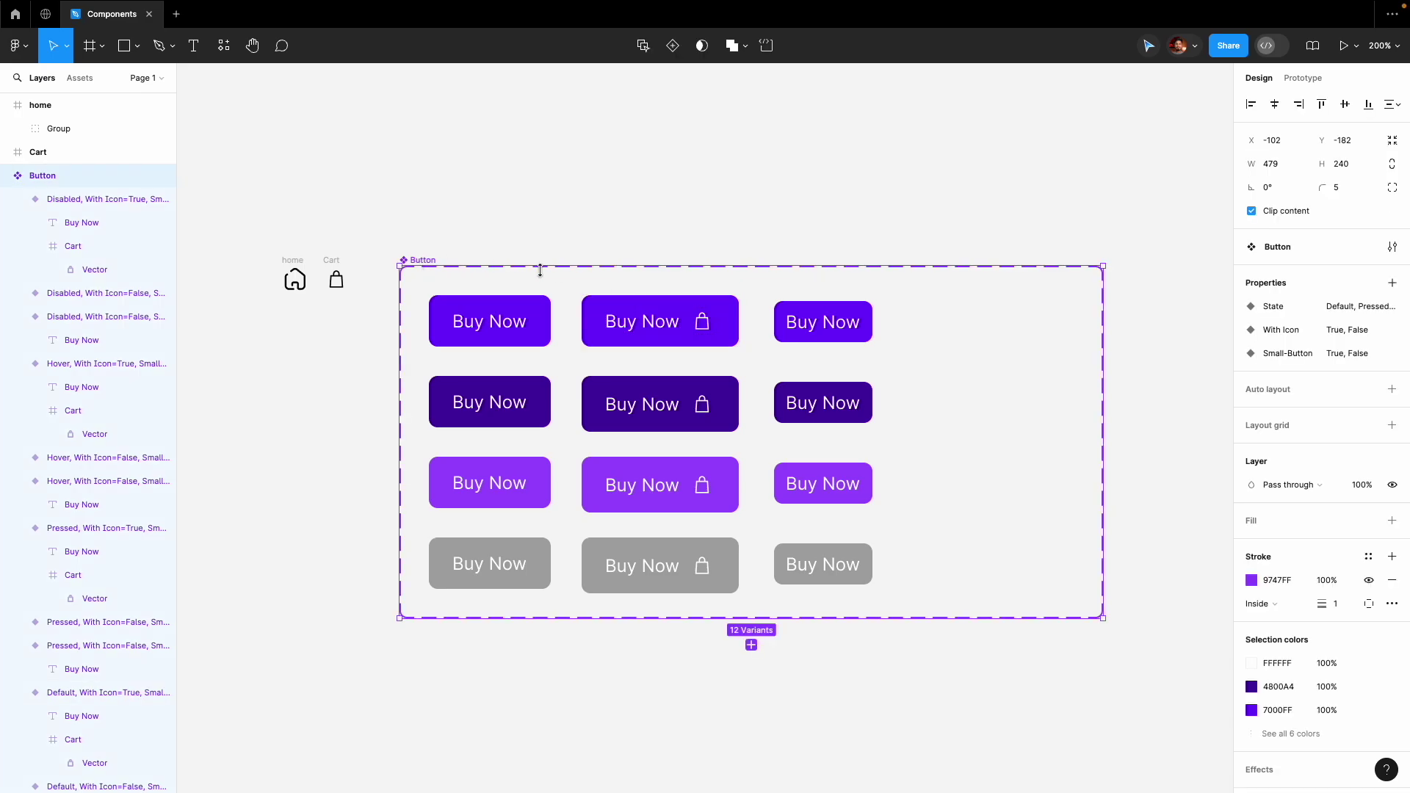
{"action": "scroll", "coordinate": [1104, 412], "scroll_direction": "right", "scroll_amount": 2}
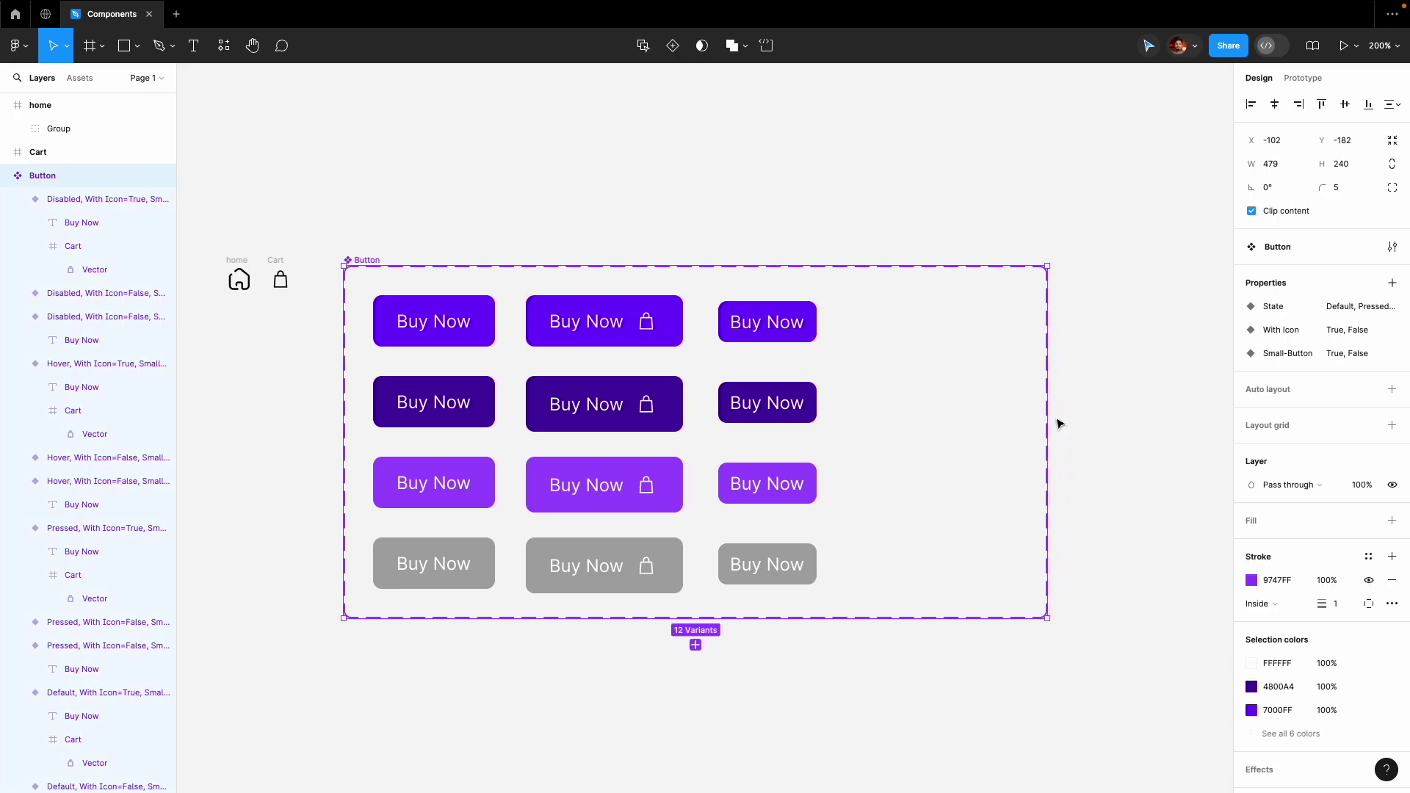
{"action": "left_click_drag", "start_coordinate": [1069, 418], "coordinate": [870, 461]}
{"action": "scroll", "coordinate": [936, 434], "scroll_direction": "left", "scroll_amount": 3}
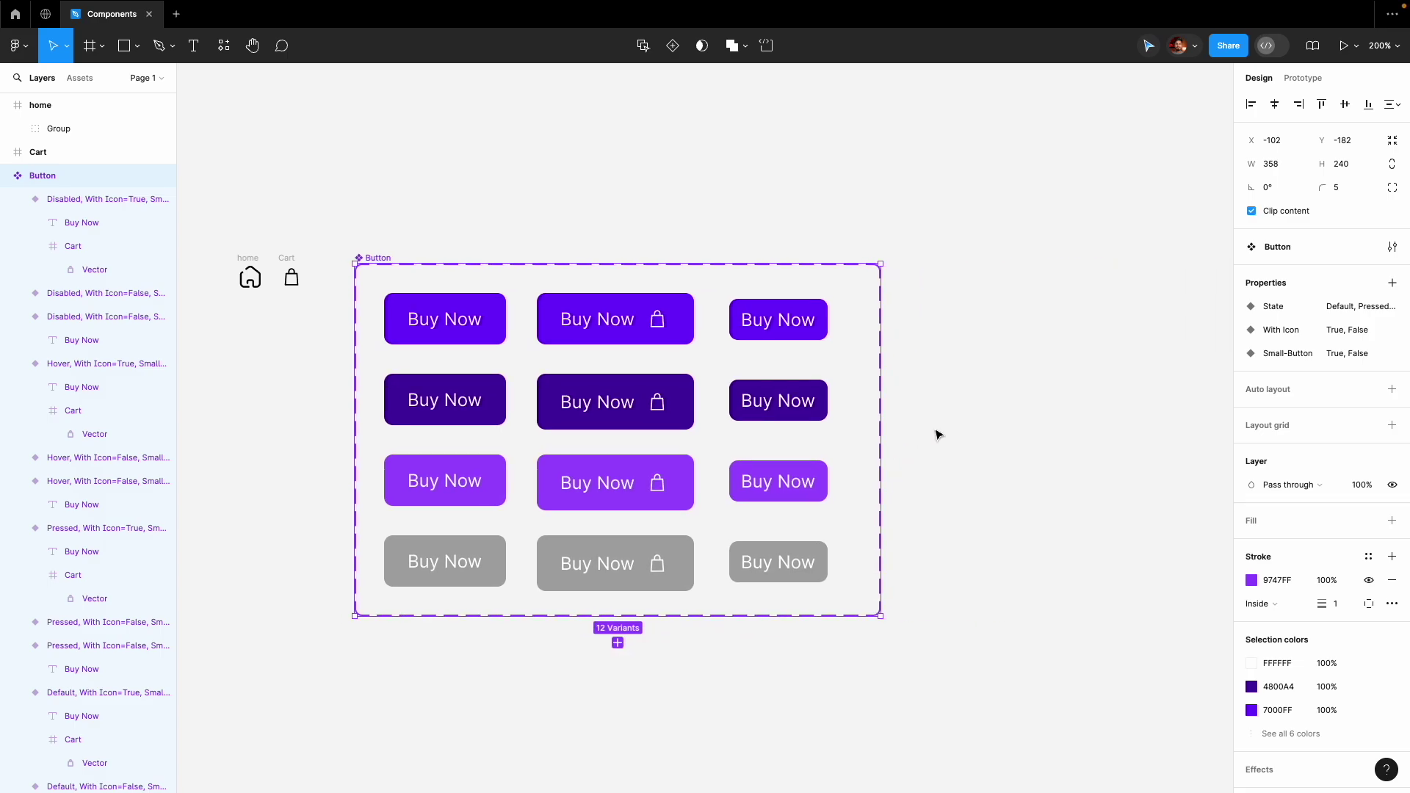
Turn the home and Cart icon frames into two separate main components.
{"action": "scroll", "coordinate": [307, 227], "scroll_direction": "left", "scroll_amount": 3}
{"action": "scroll", "coordinate": [307, 227], "scroll_direction": "up", "scroll_amount": 1}
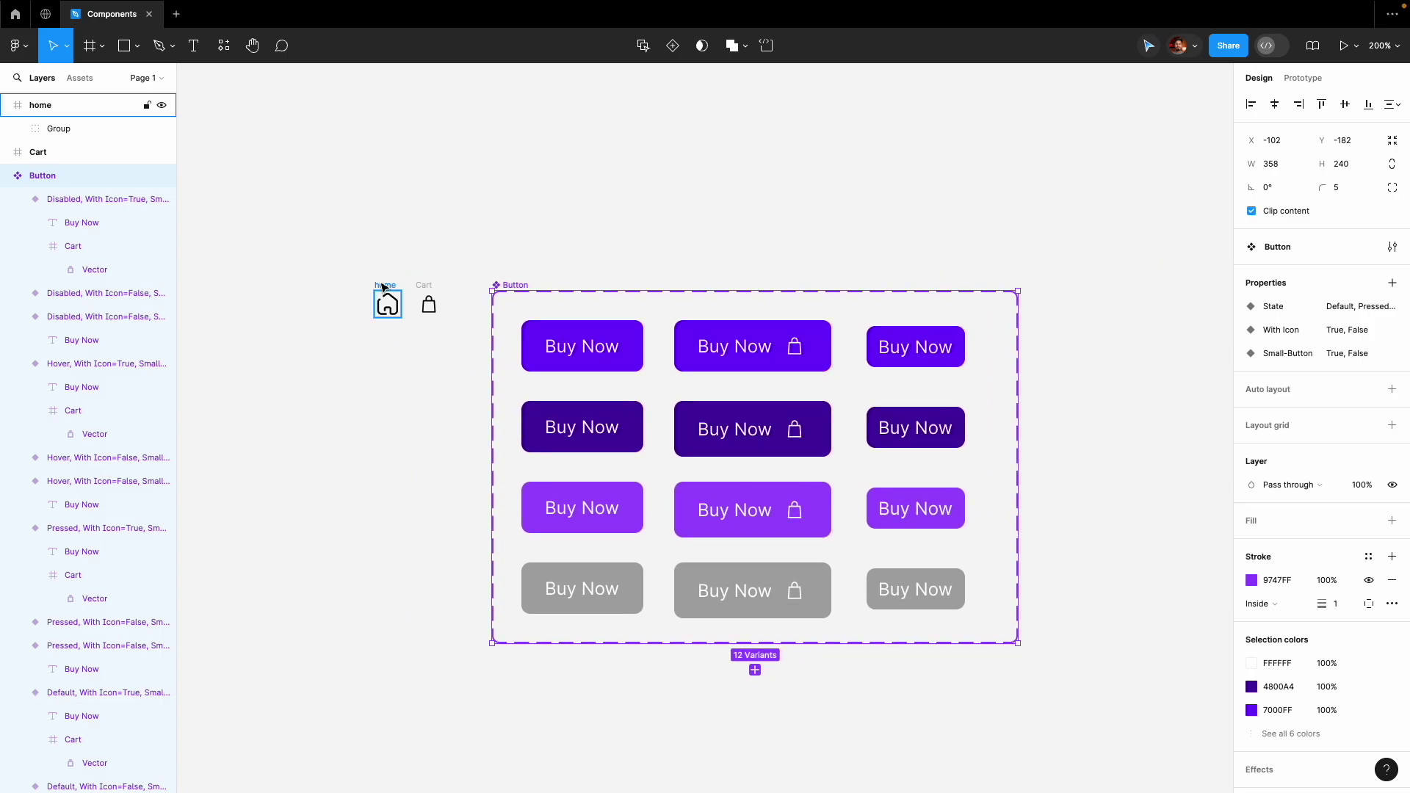
{"action": "left_click", "coordinate": [383, 286]}
{"action": "left_click", "coordinate": [425, 289], "text": "shift"}
{"action": "left_click", "coordinate": [430, 263]}
{"action": "left_click", "coordinate": [387, 301]}
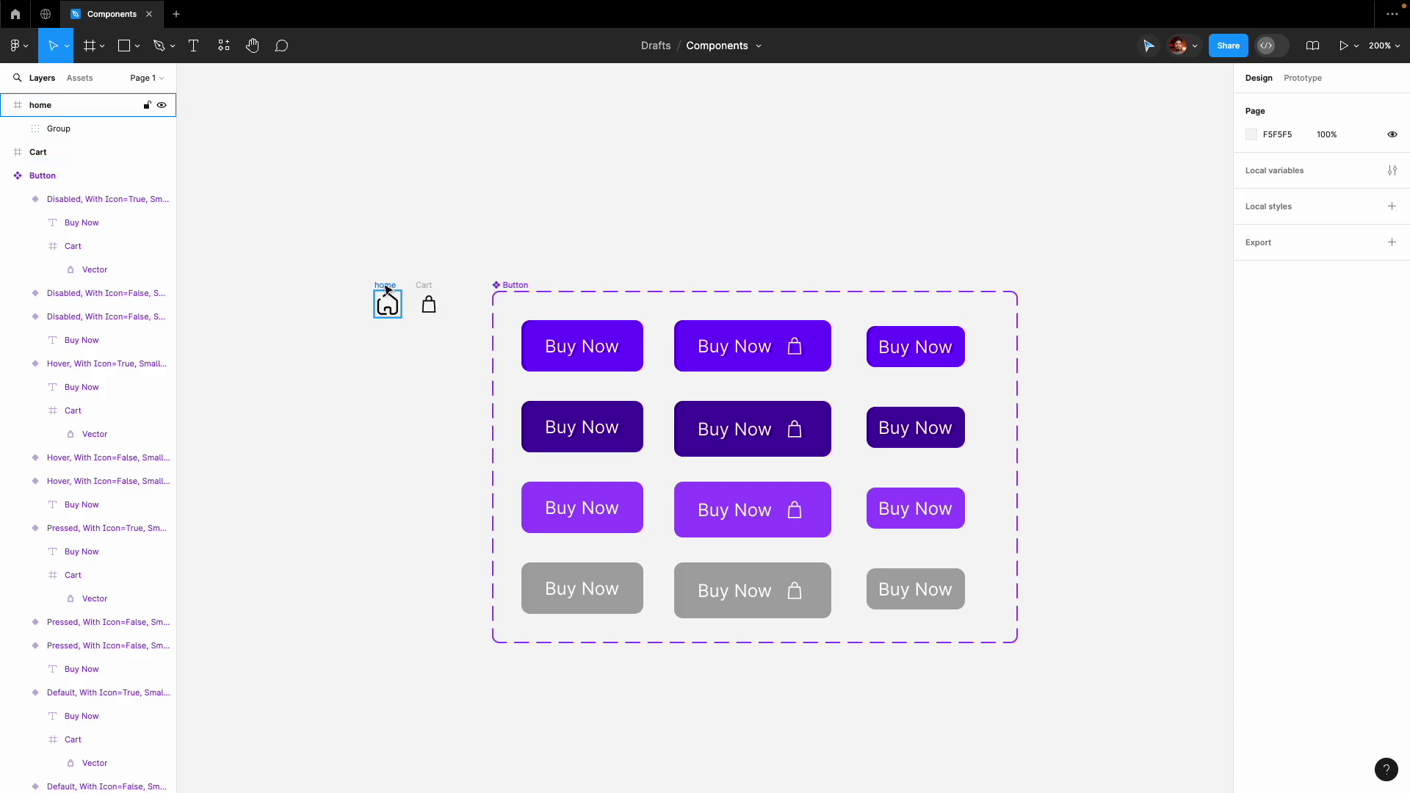
{"action": "left_click", "coordinate": [653, 49]}
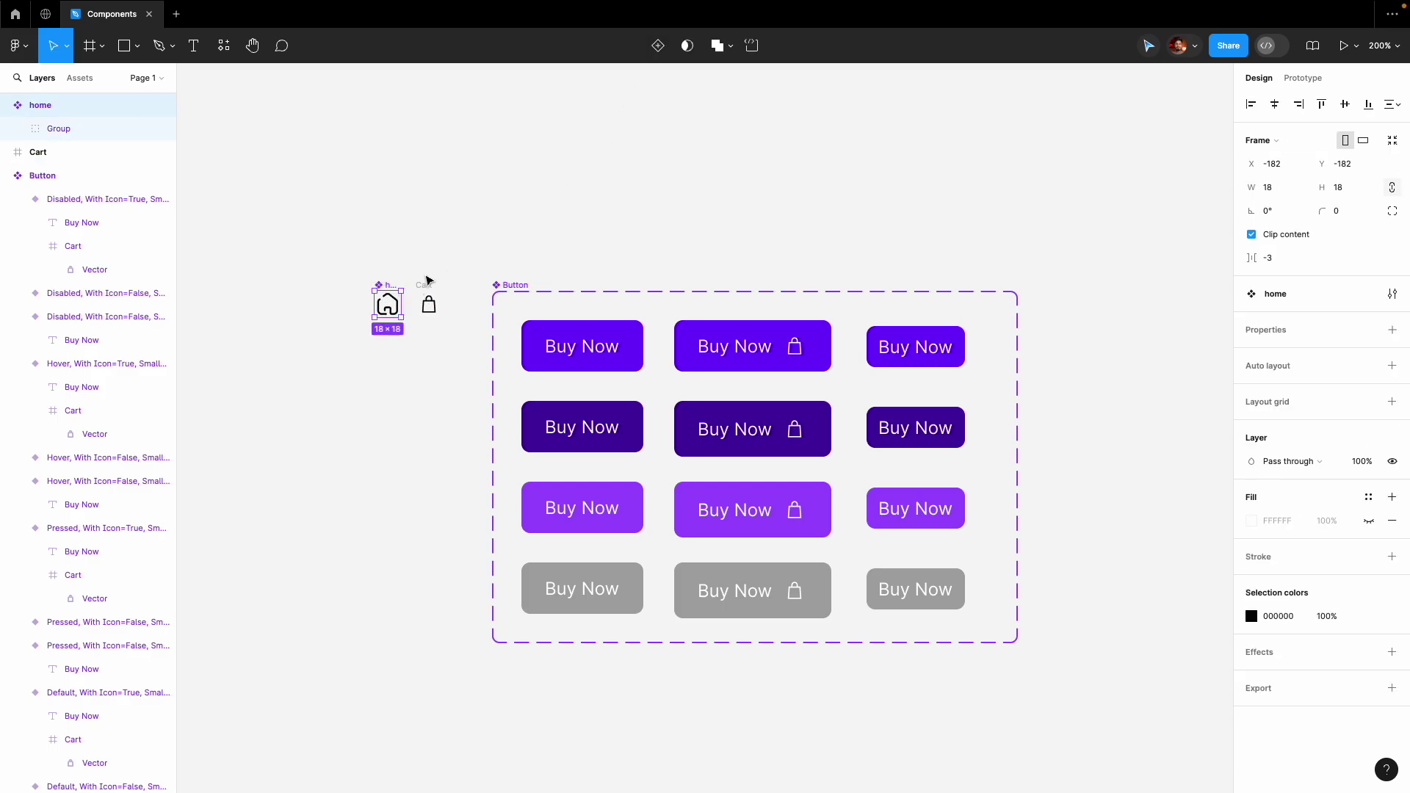
{"action": "left_click", "coordinate": [429, 304]}
{"action": "left_click", "coordinate": [683, 47]}
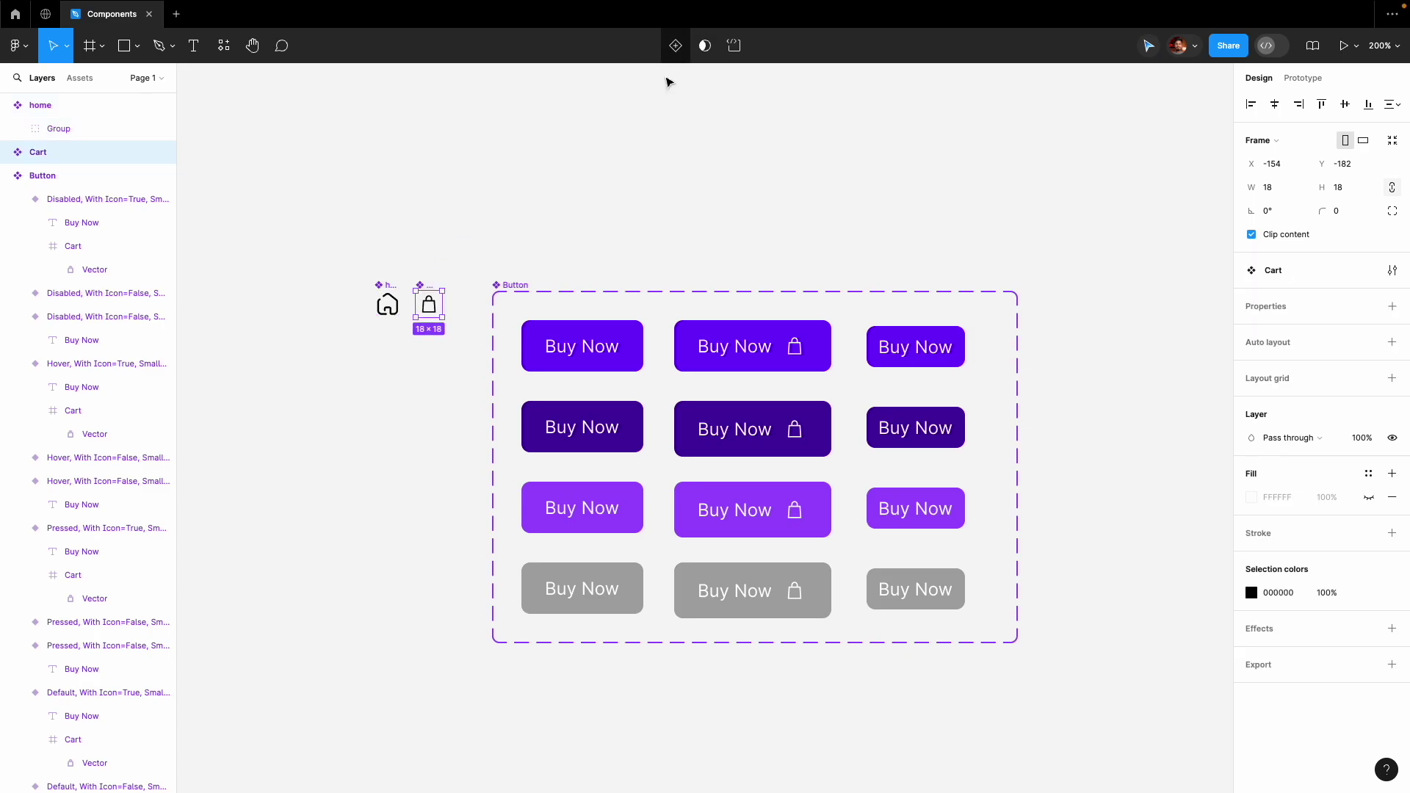
Collapse the Button set's layers and rename the home component "Icons / Home".
{"action": "left_click", "coordinate": [7, 177]}
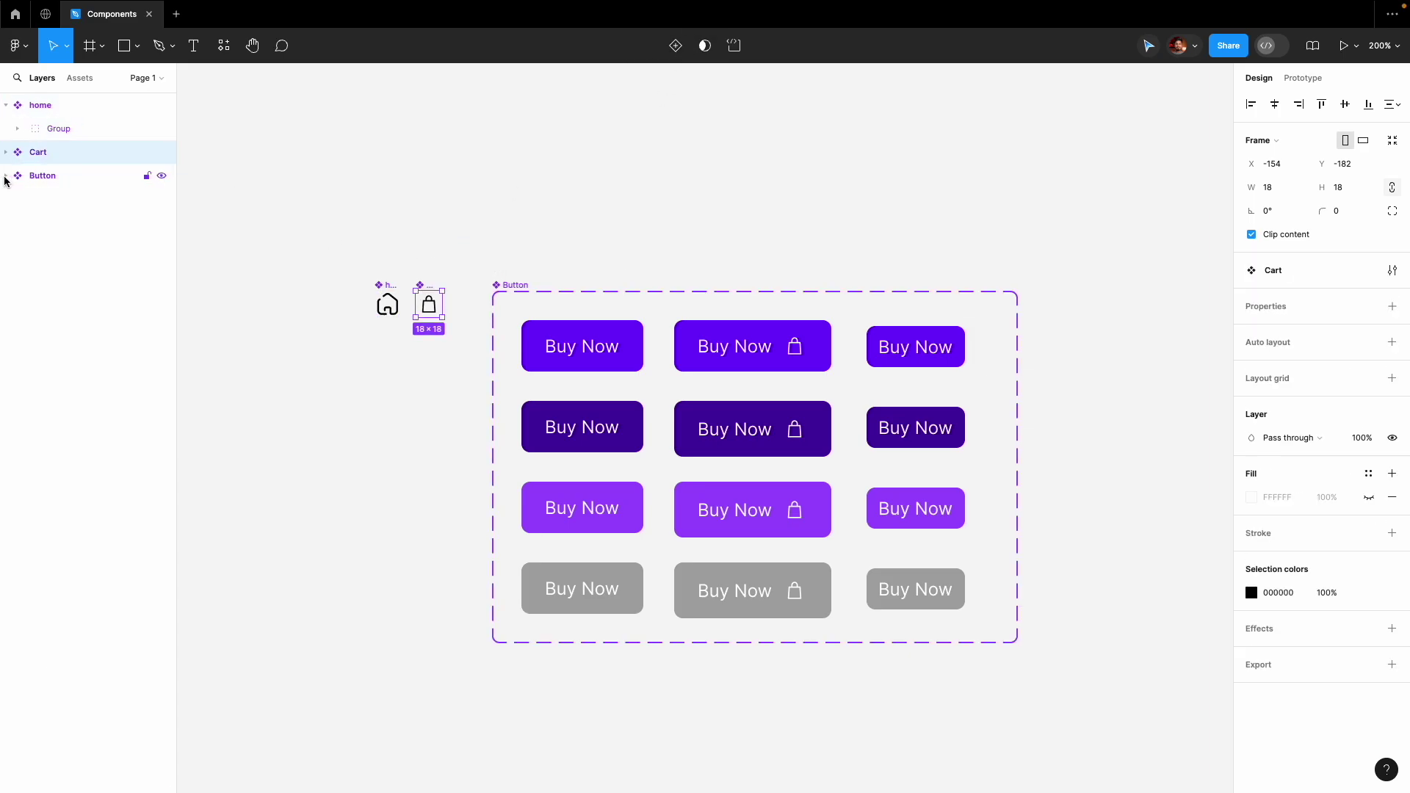
{"action": "left_click", "coordinate": [66, 182]}
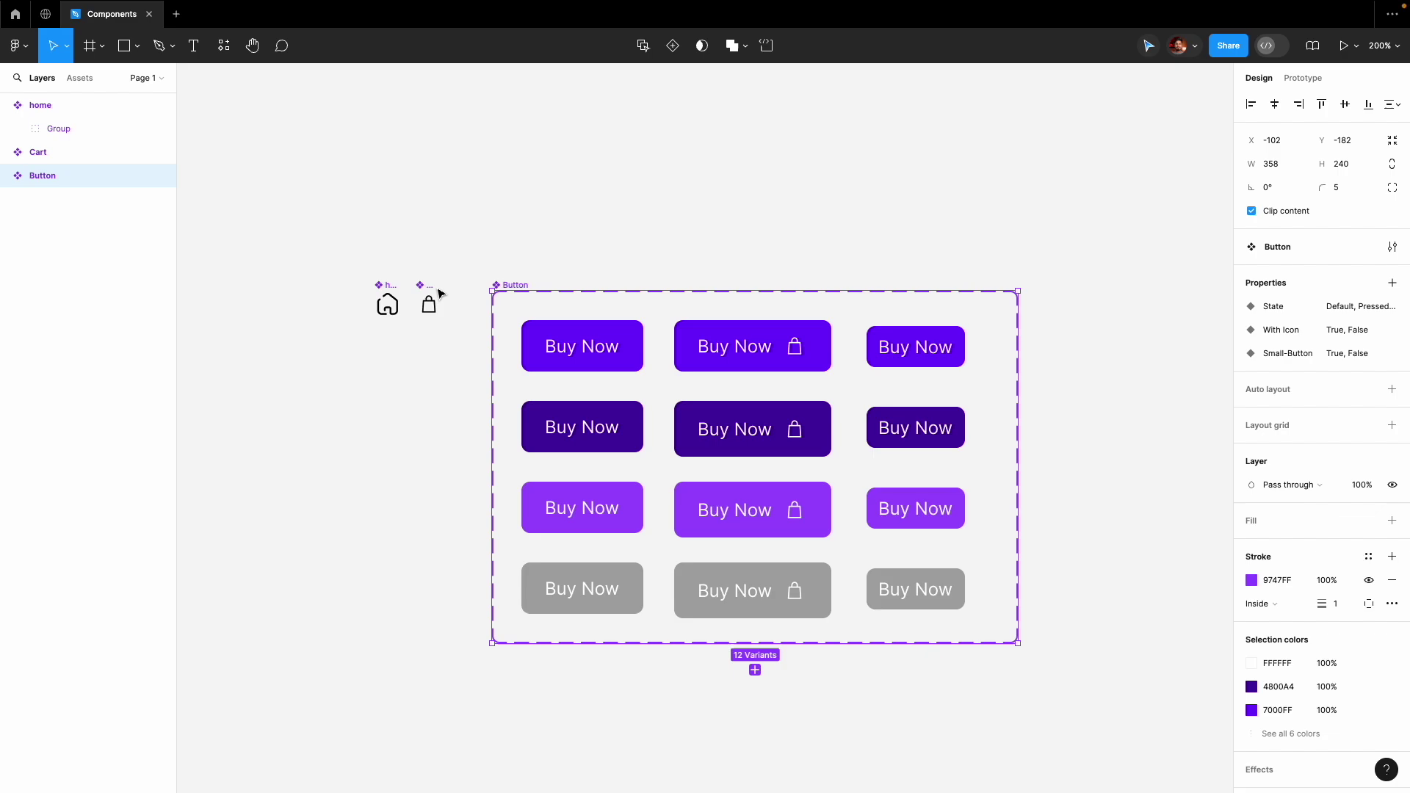
{"action": "left_click", "coordinate": [68, 157]}
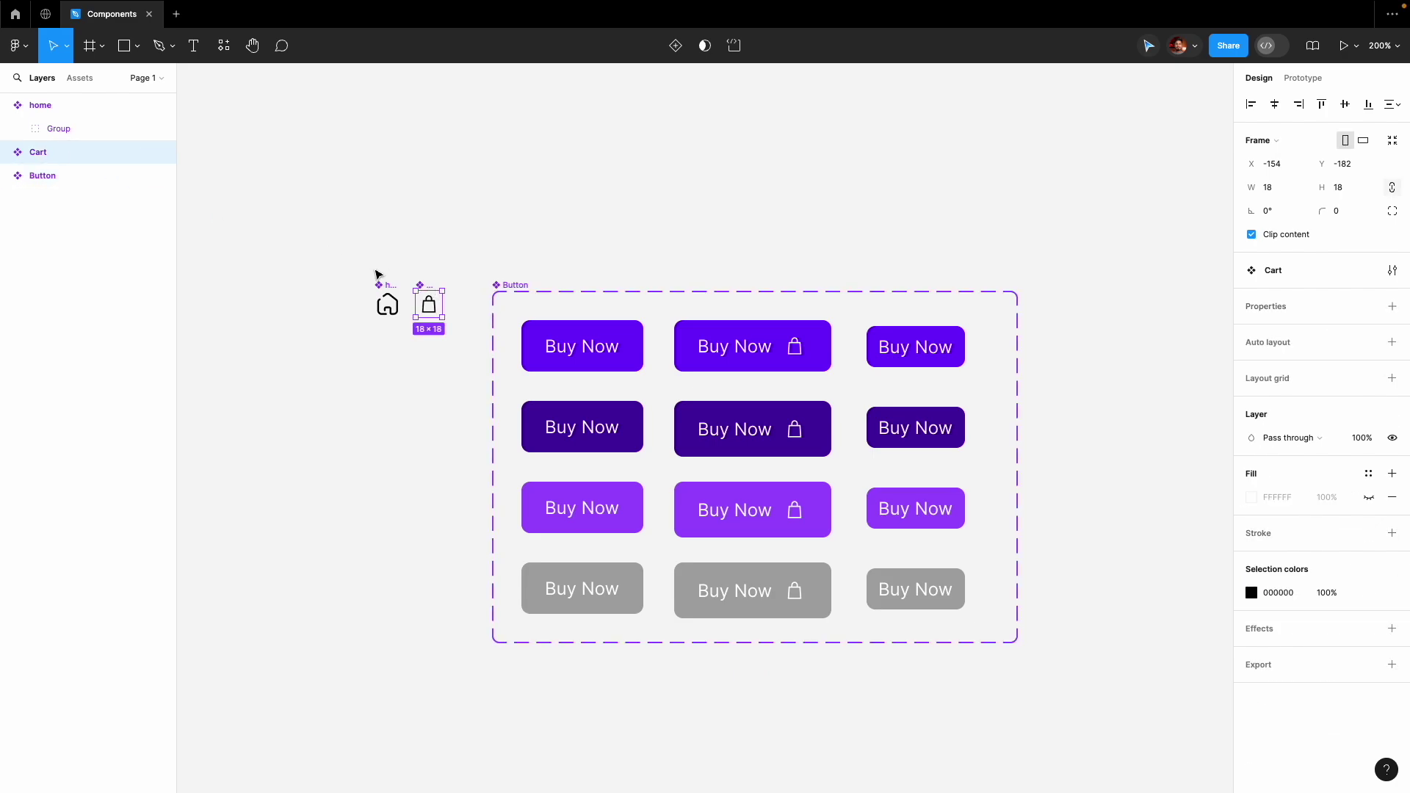
{"action": "left_click", "coordinate": [386, 301]}
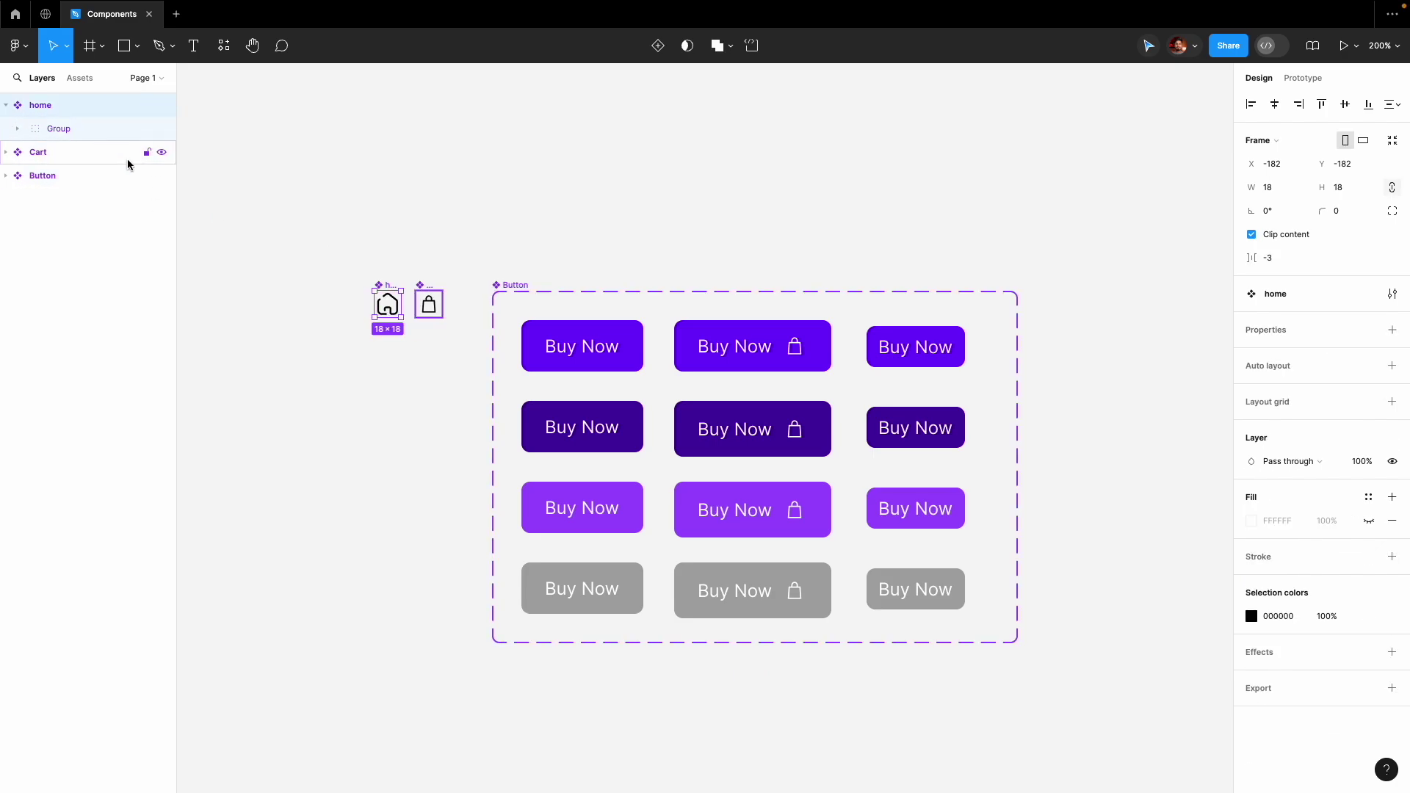
{"action": "double_click", "coordinate": [40, 105]}
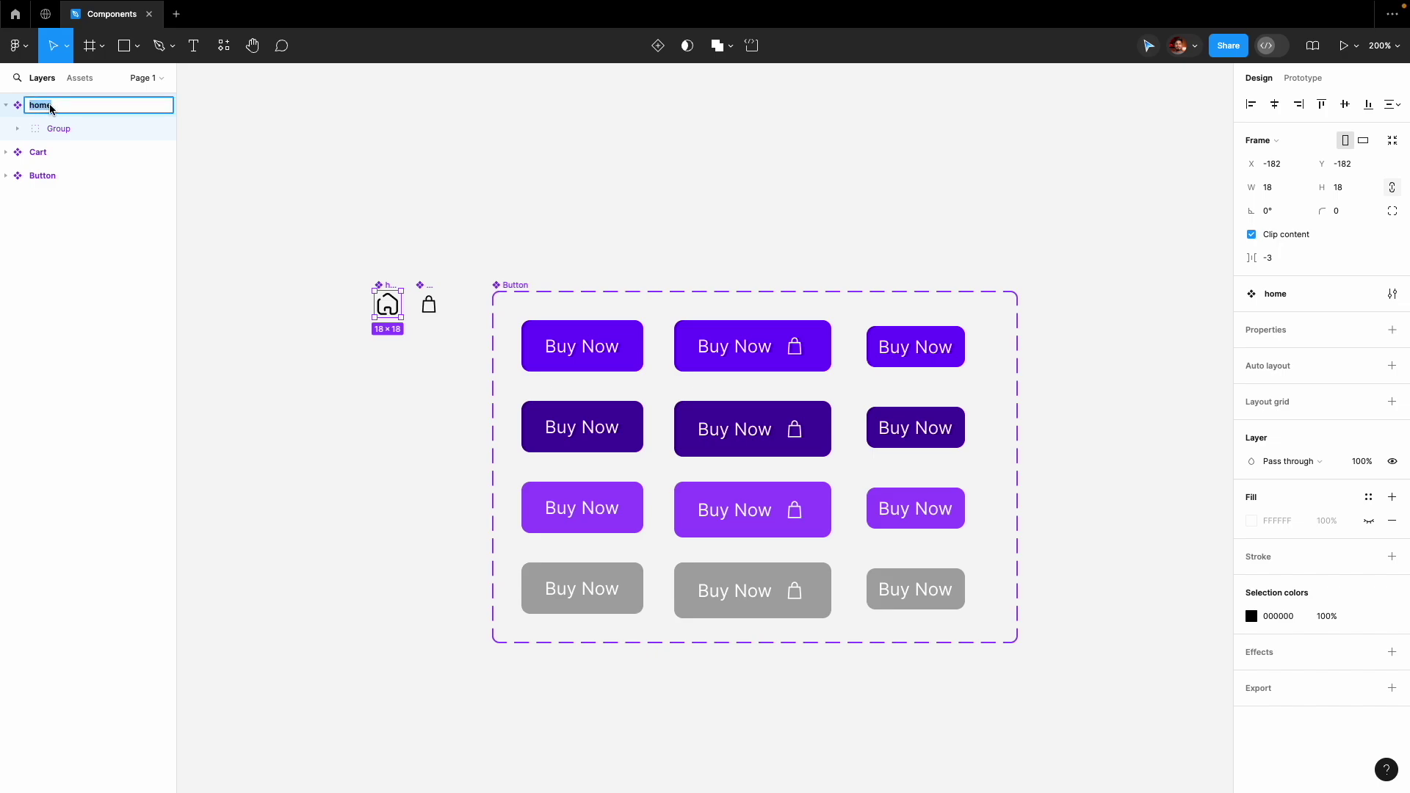
{"action": "type", "text": "1"}
{"action": "left_click", "coordinate": [135, 204]}
Rename the Cart component "Icons / Cart".
{"action": "left_click", "coordinate": [72, 160]}
{"action": "double_click", "coordinate": [72, 160]}
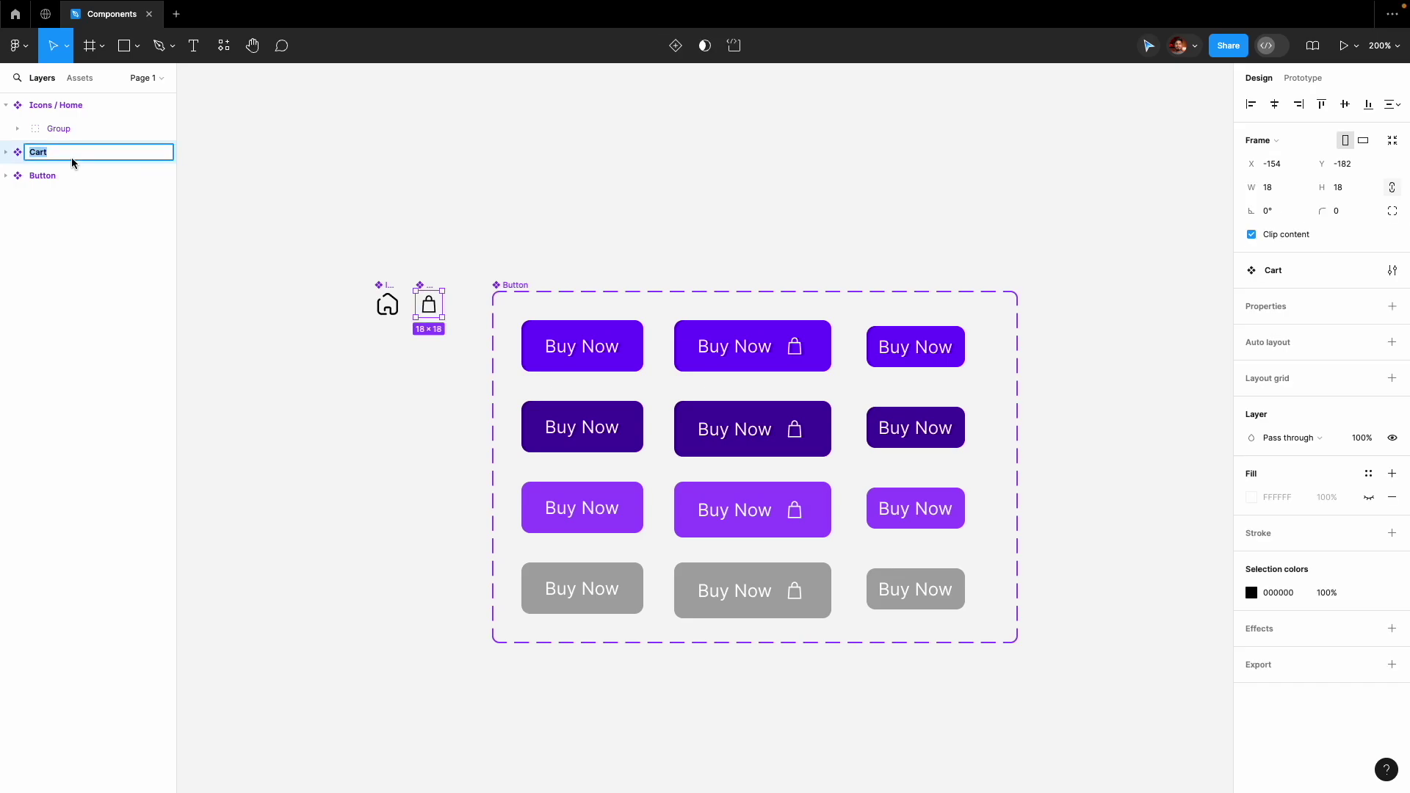
{"action": "type", "text": "Ico"}
{"action": "type", "text": "ns / Cart"}
{"action": "left_click", "coordinate": [303, 176]}
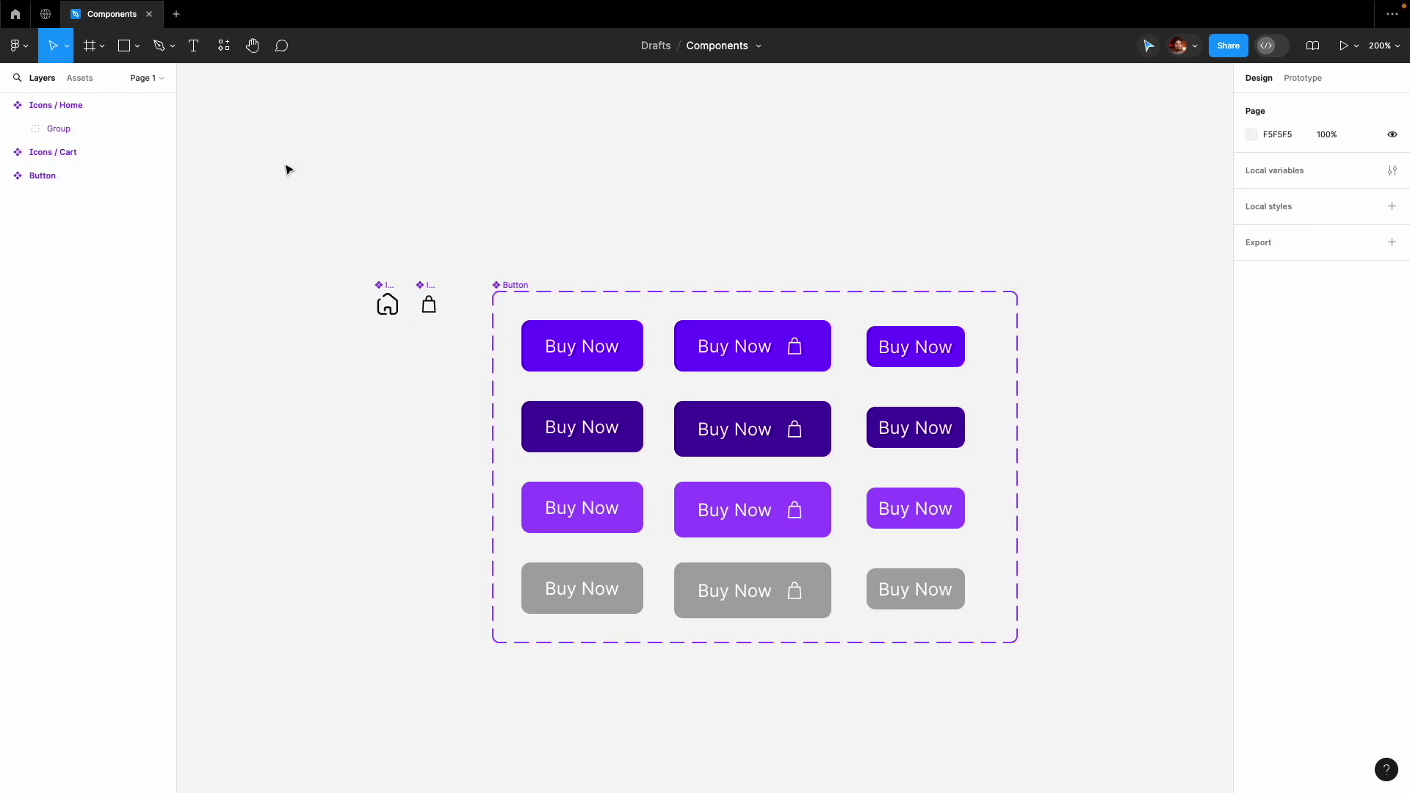
Combine the two icon components as variants and move the resulting set to the right of the Button set, aligned with its top.
{"action": "left_click", "coordinate": [377, 285]}
{"action": "left_click", "coordinate": [429, 304]}
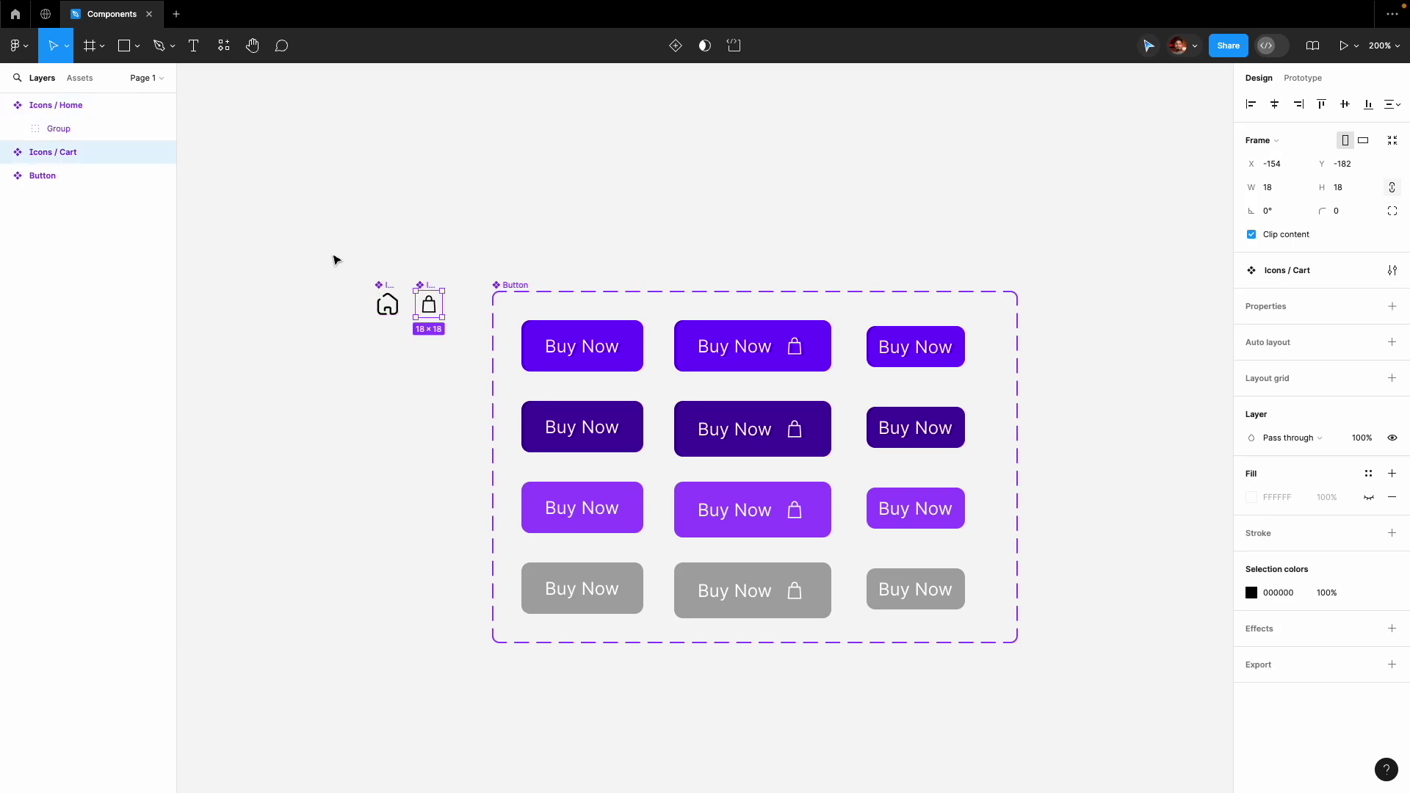
{"action": "left_click", "coordinate": [334, 259]}
{"action": "left_click_drag", "start_coordinate": [324, 251], "coordinate": [450, 360]}
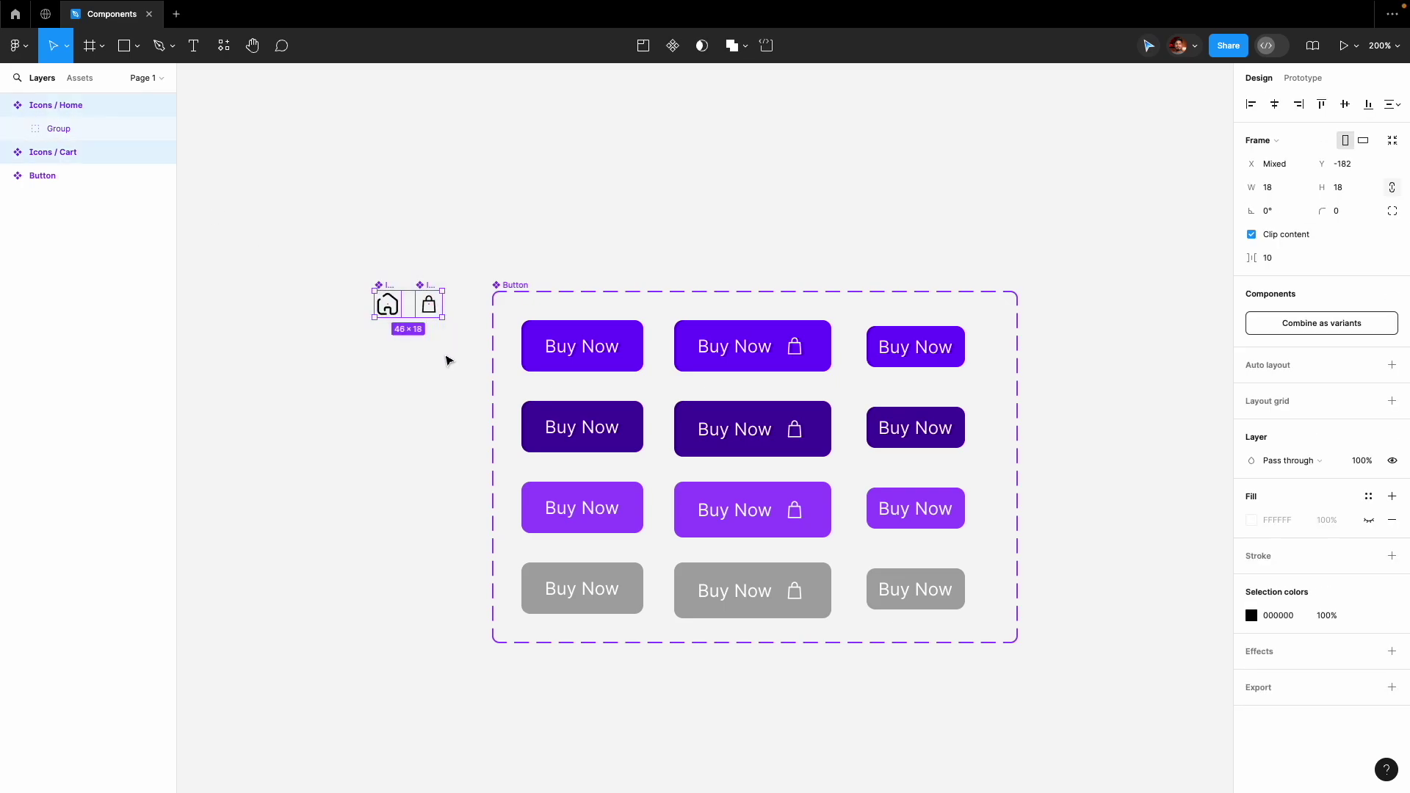
{"action": "left_click", "coordinate": [1315, 324]}
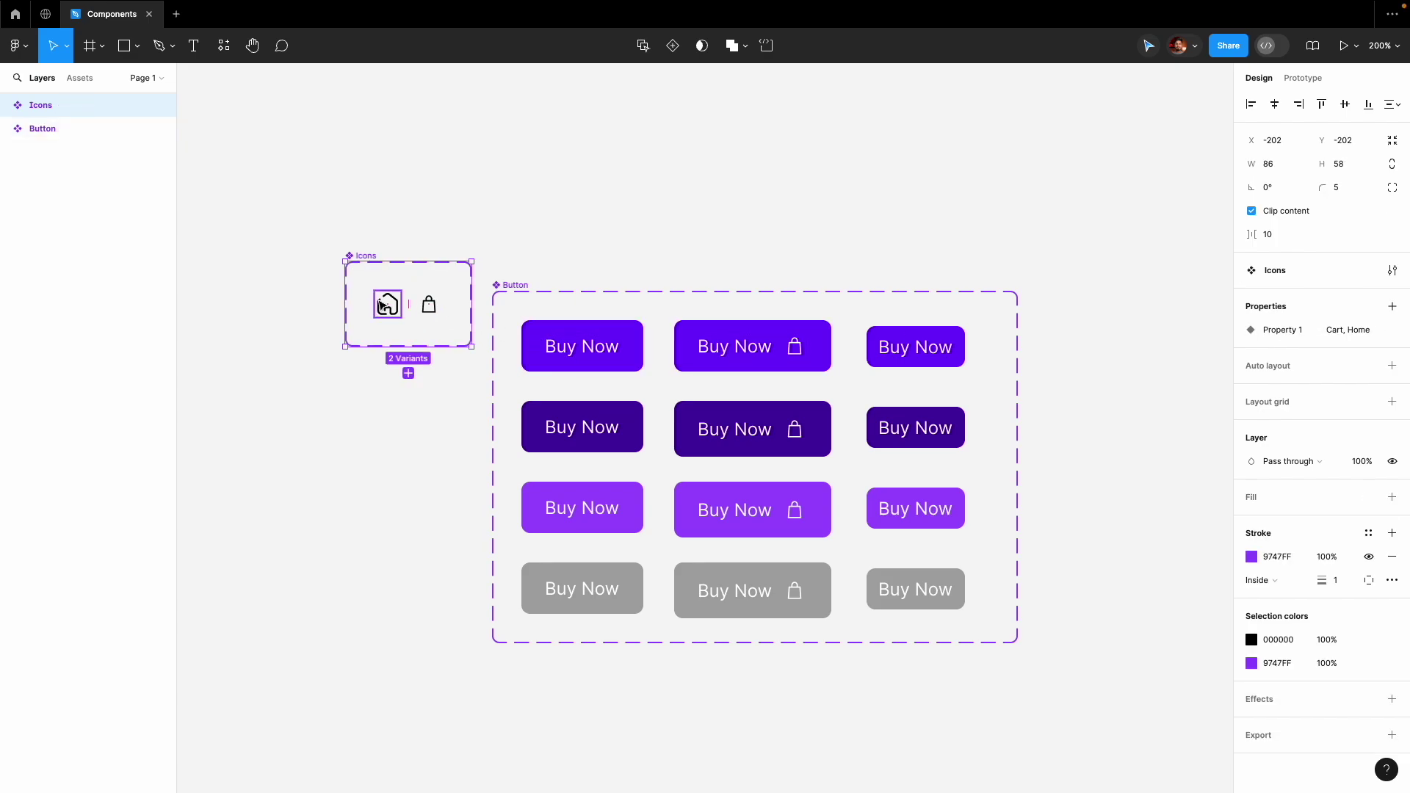
{"action": "left_click_drag", "start_coordinate": [380, 252], "coordinate": [1077, 290]}
{"action": "scroll", "coordinate": [1073, 298], "scroll_direction": "right", "scroll_amount": 3}
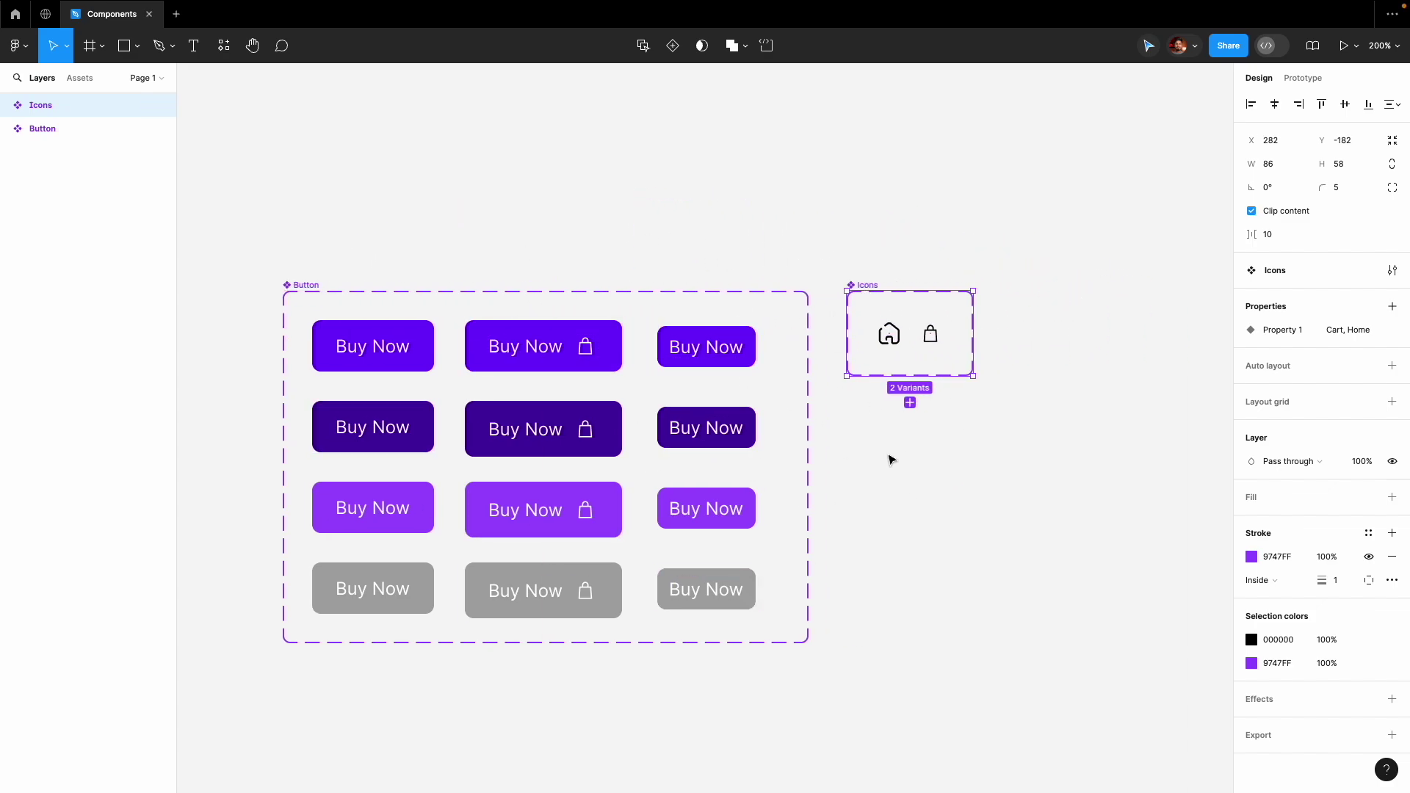
Rename the Icons set's variant property "Icons".
{"action": "double_click", "coordinate": [1285, 331]}
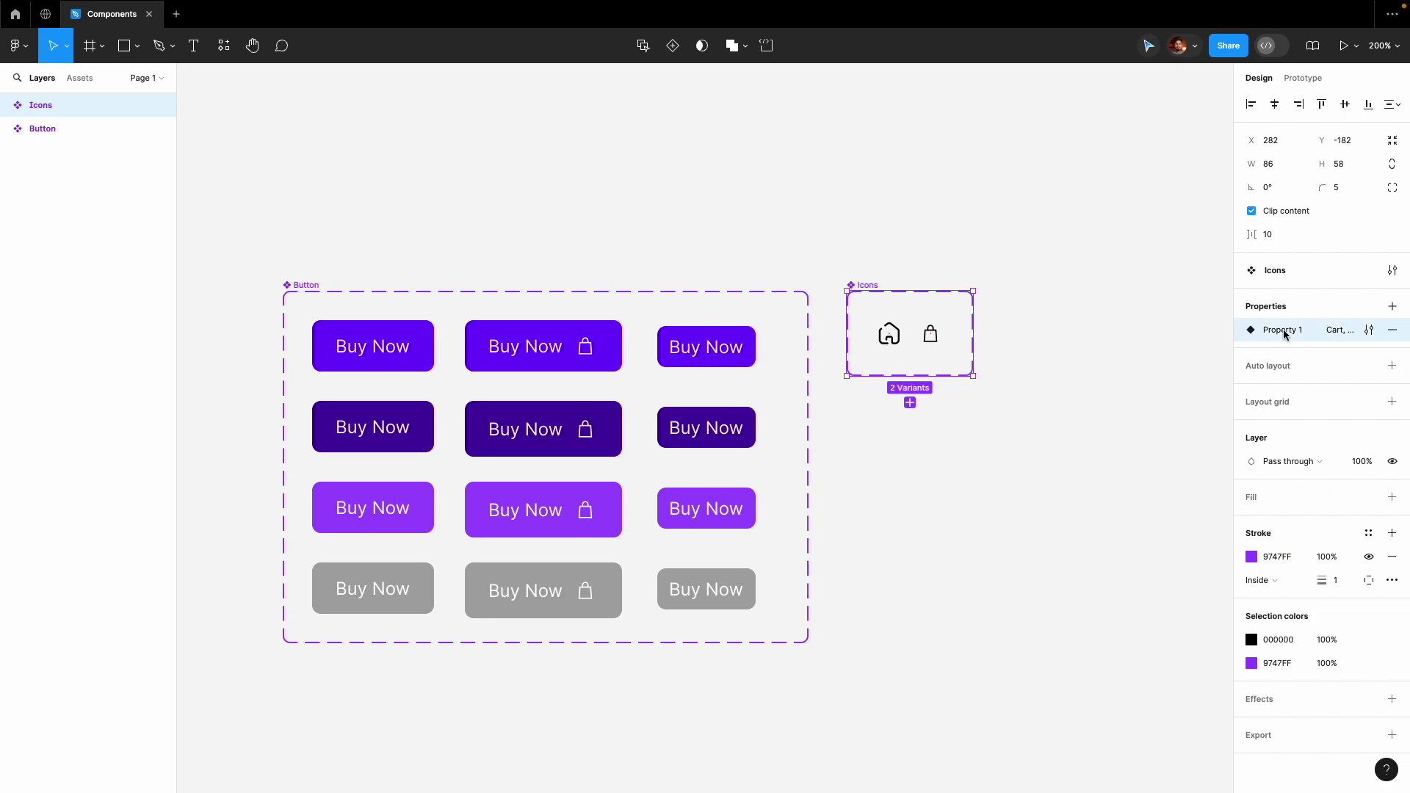
{"action": "key", "text": "BackSpace"}
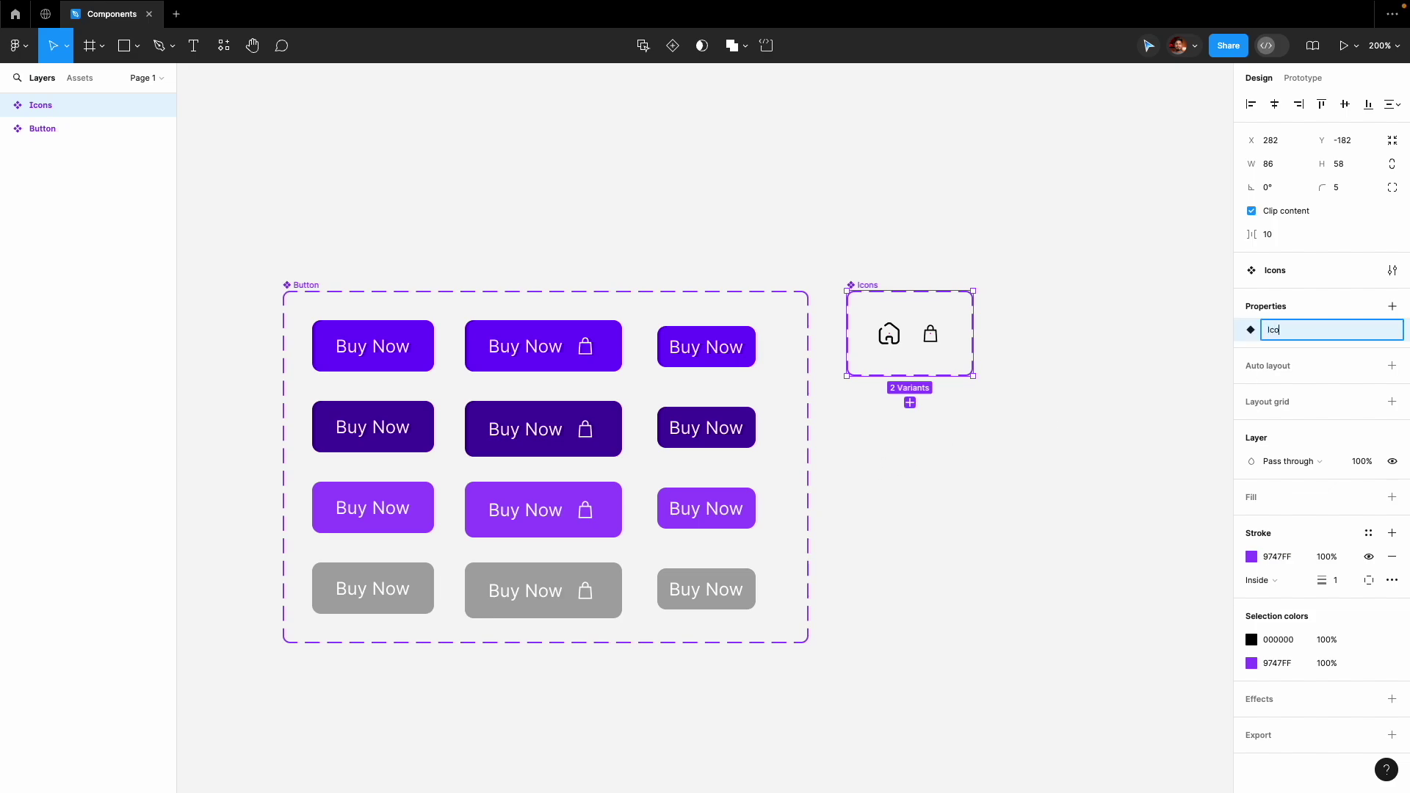
{"action": "type", "text": "Icons"}
{"action": "left_click", "coordinate": [1063, 241]}
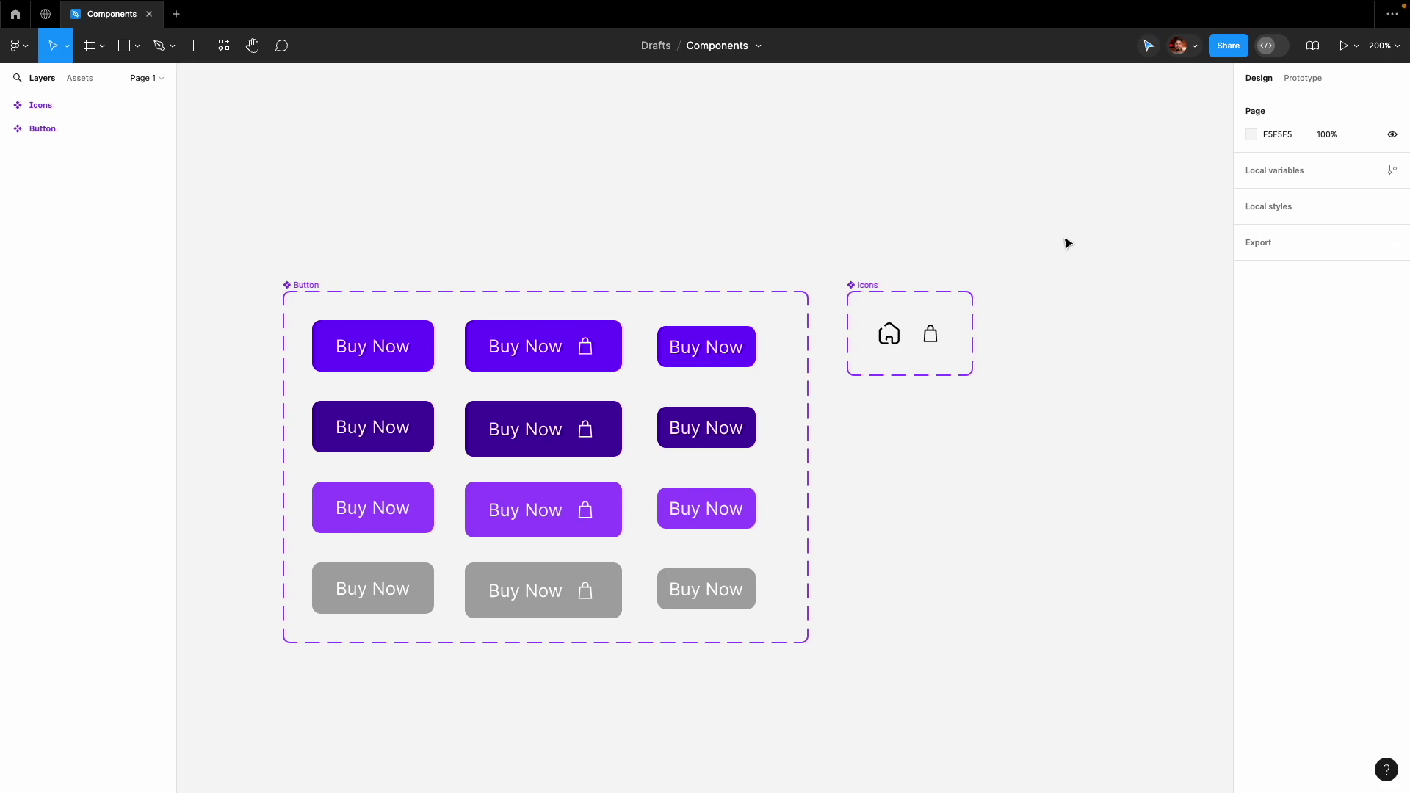
{"action": "left_click", "coordinate": [877, 291]}
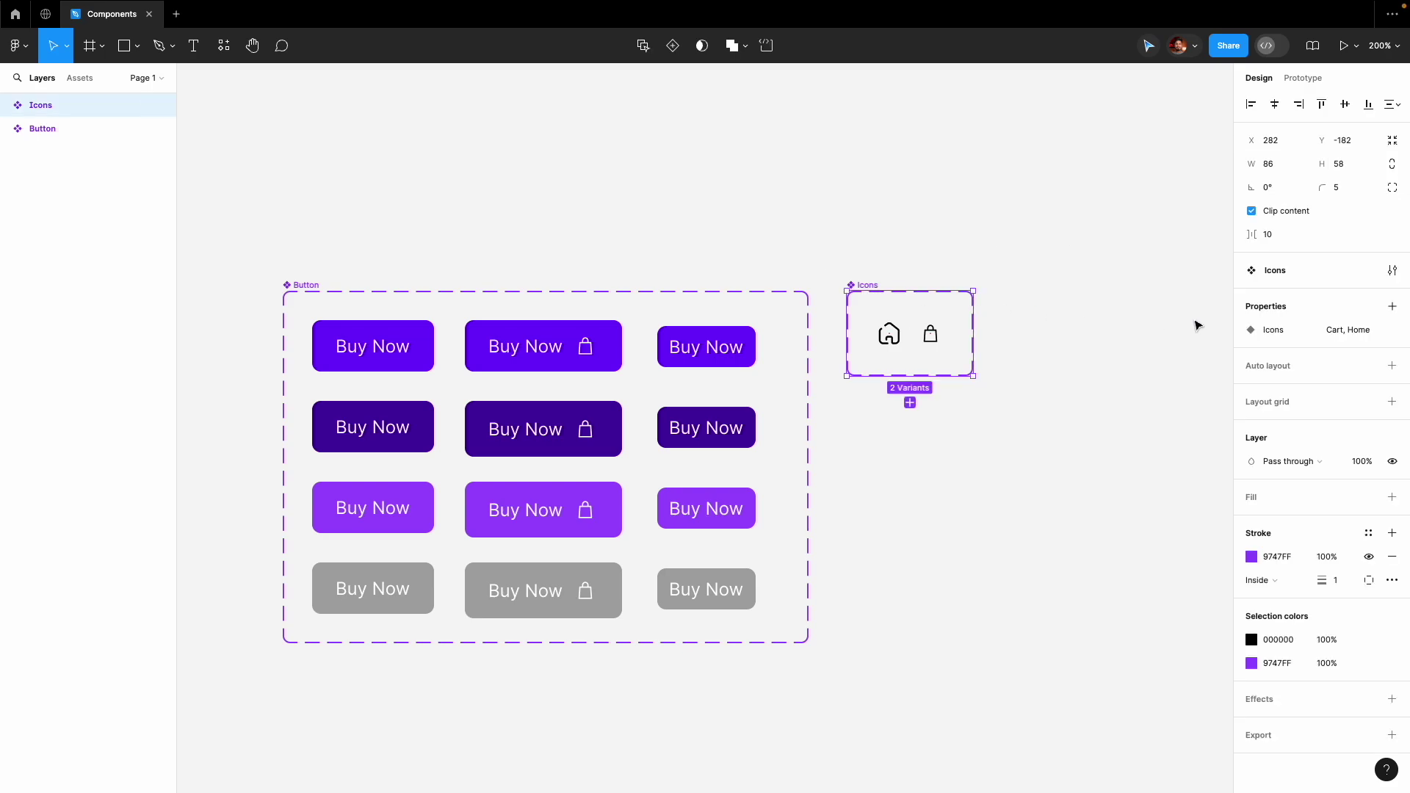
Create an instance of the Home icon variant below the Icons set and cut it to the clipboard.
{"action": "left_click", "coordinate": [889, 334]}
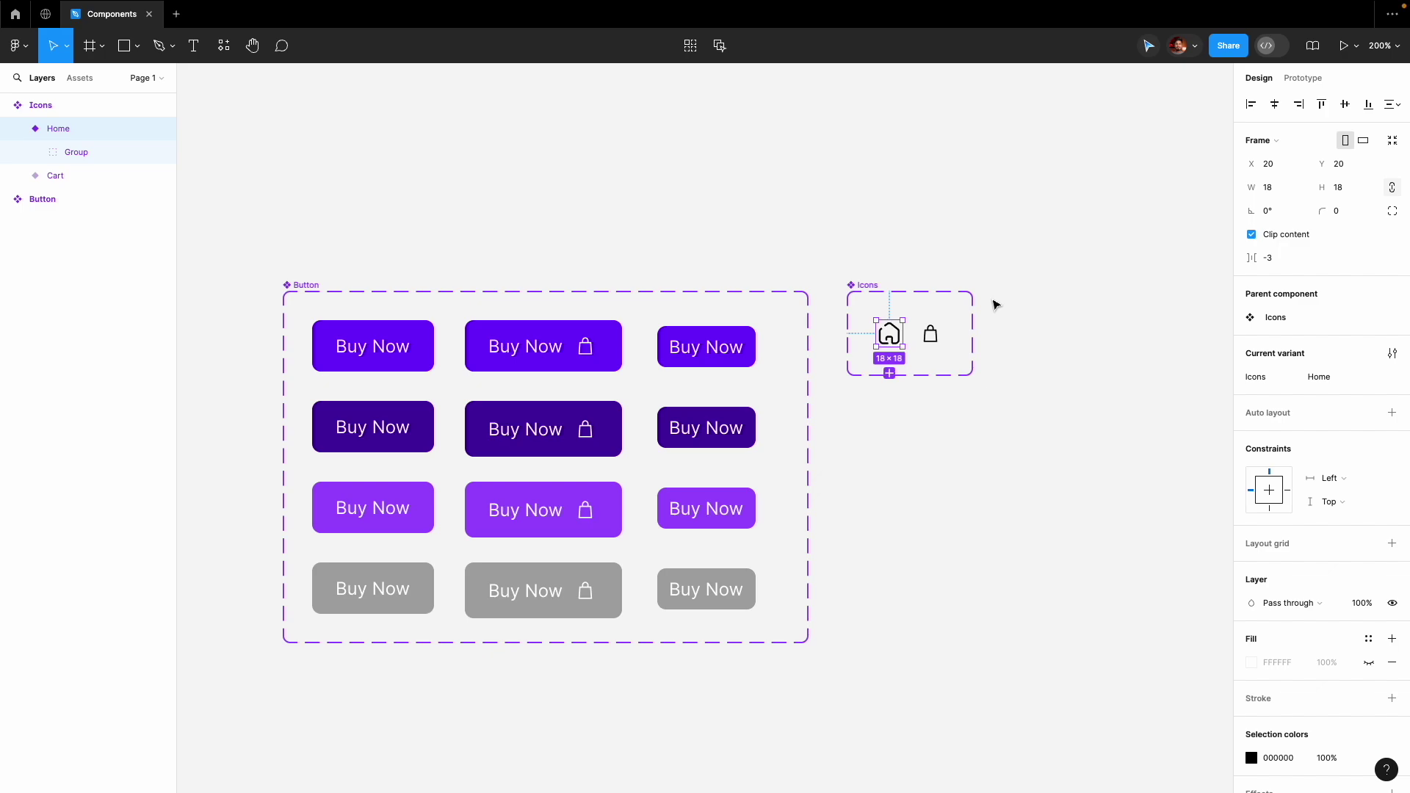
{"action": "scroll", "coordinate": [996, 305], "scroll_direction": "left", "scroll_amount": 2}
{"action": "left_click", "coordinate": [991, 312]}
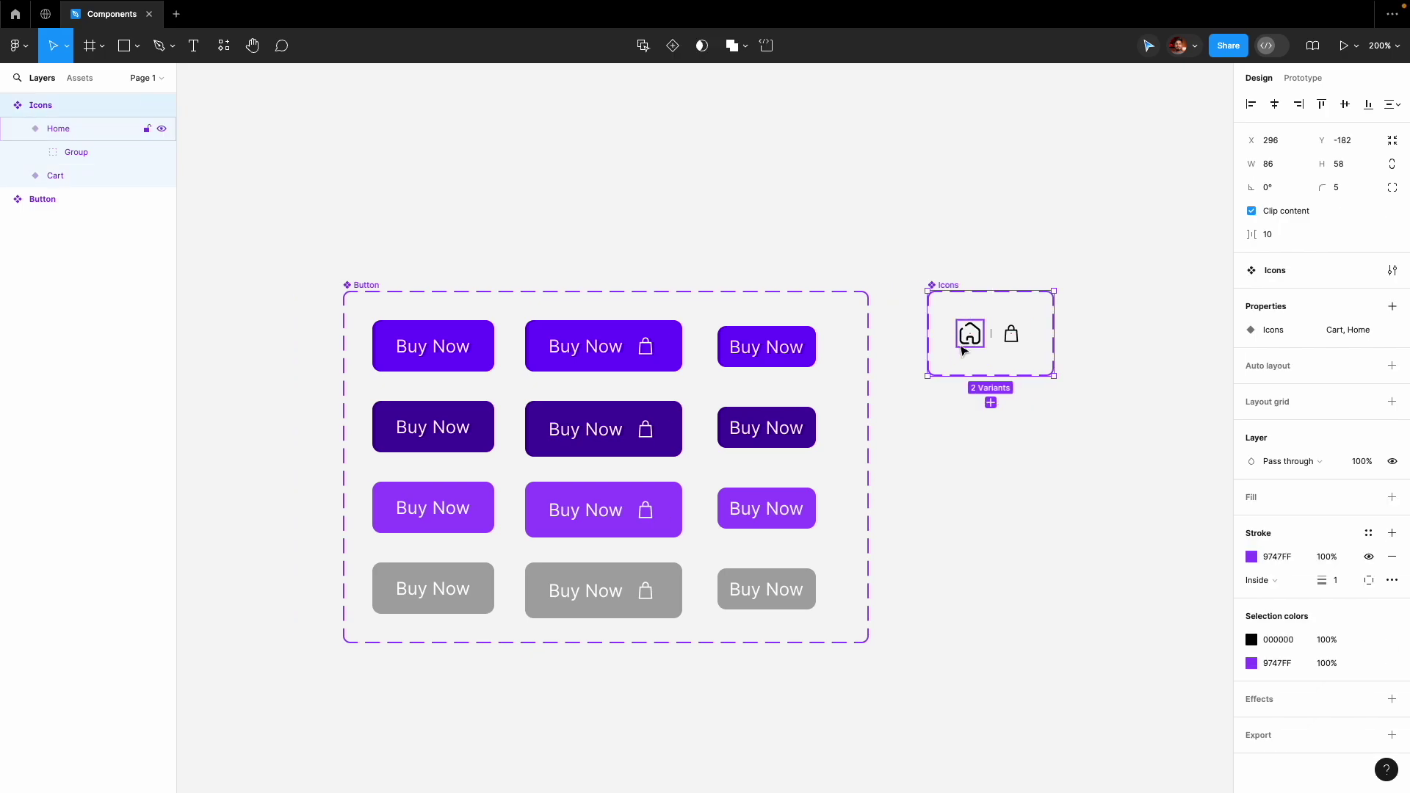
{"action": "left_click", "coordinate": [965, 343]}
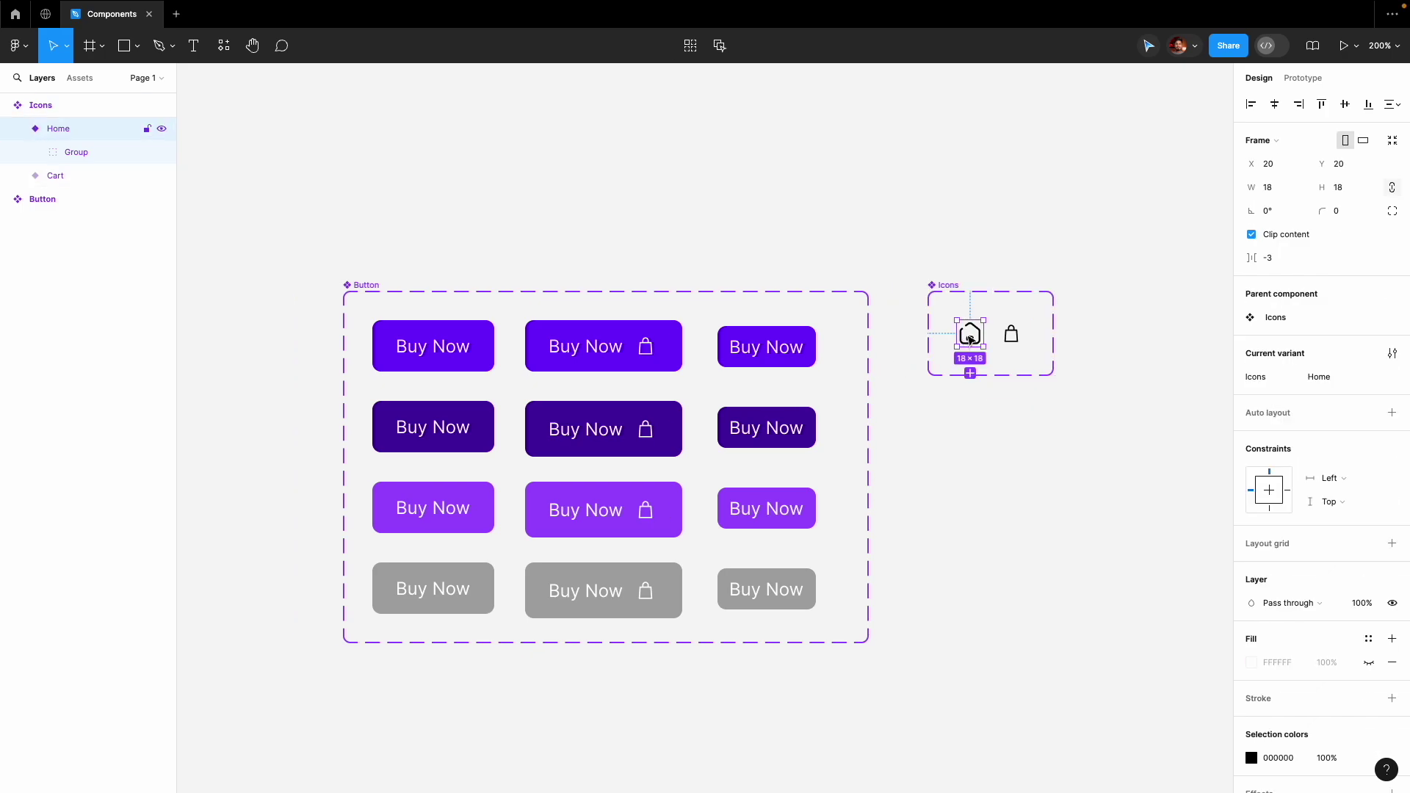
{"action": "left_click_drag", "start_coordinate": [972, 334], "coordinate": [968, 471]}
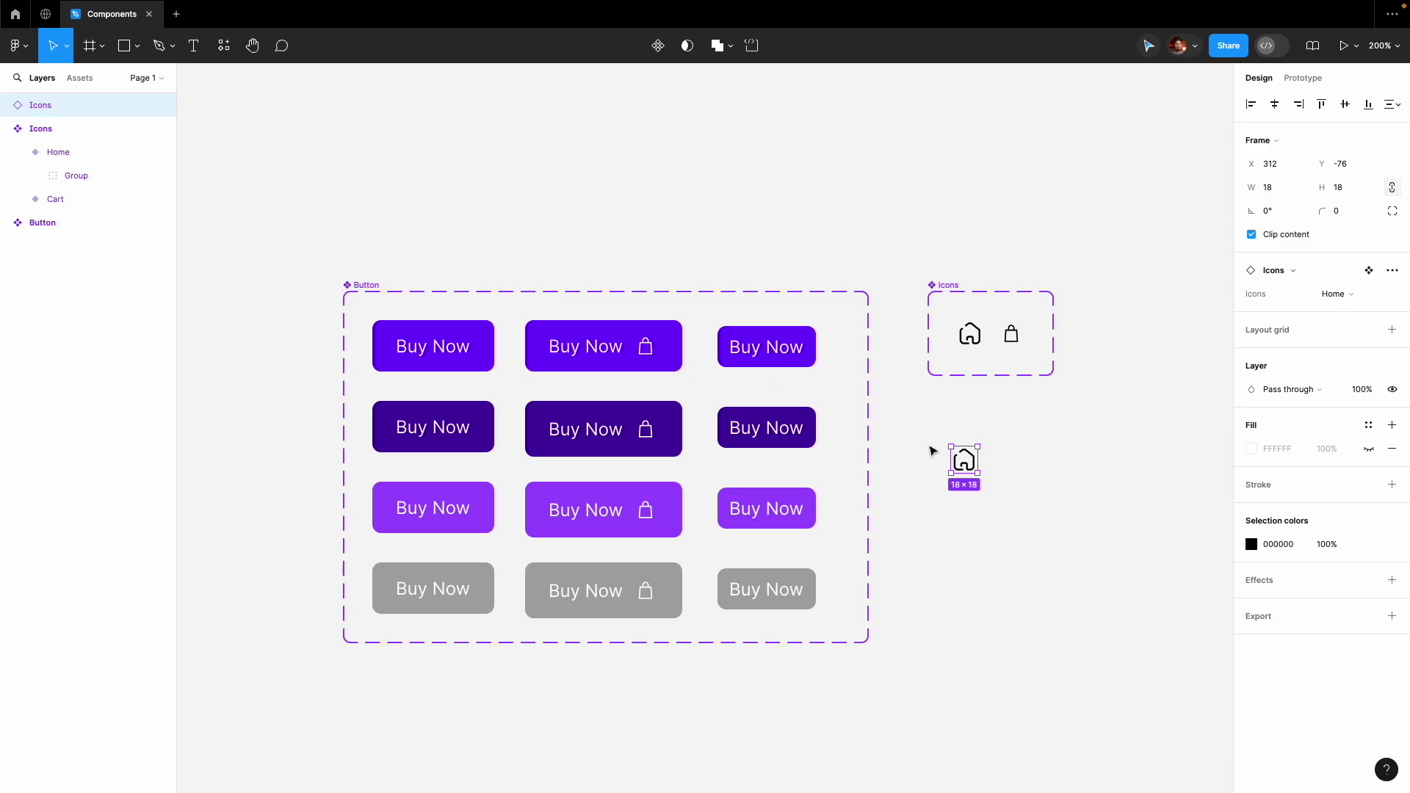
{"action": "key", "text": "Delete"}
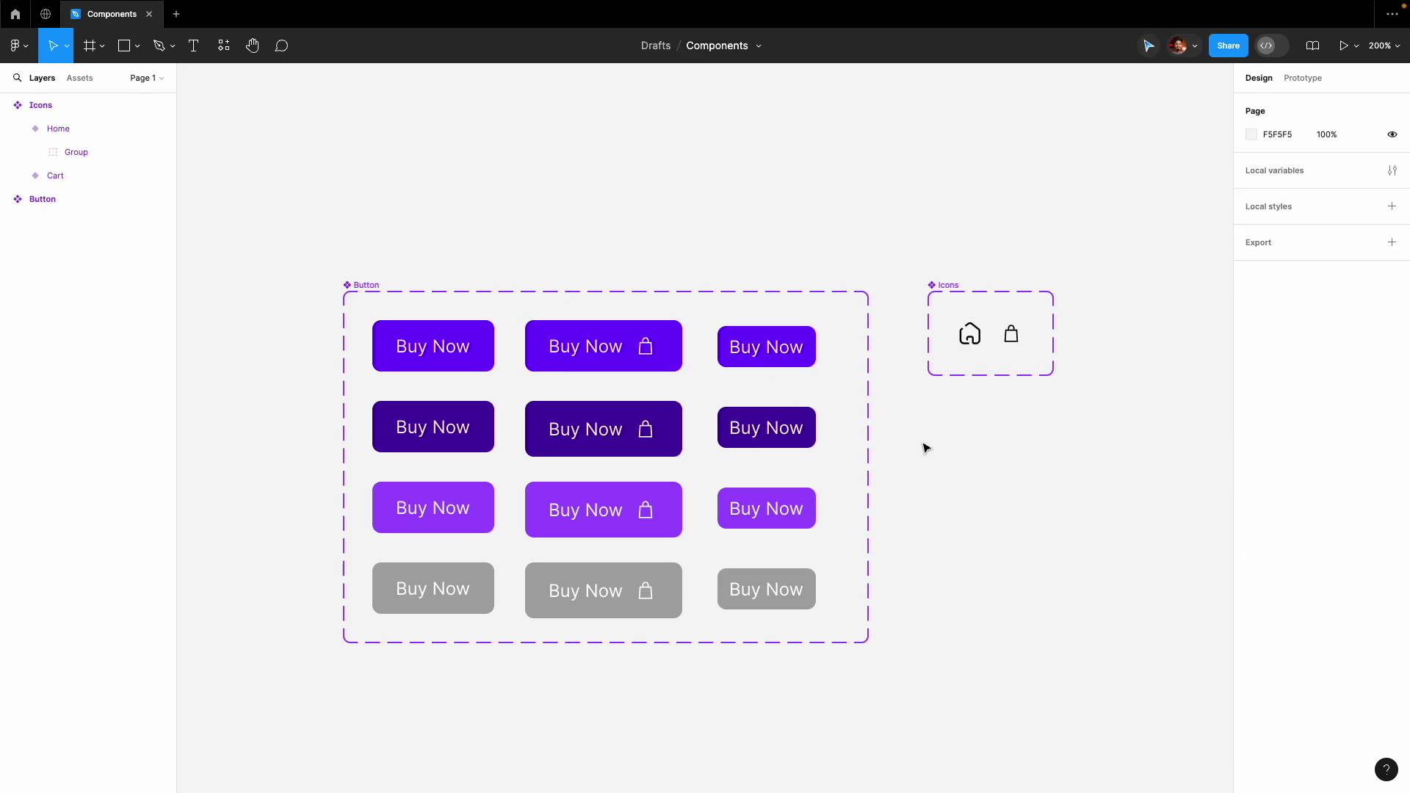
Replace the Cart icons in all four With Icon button variants with the copied Home icon instance.
{"action": "double_click", "coordinate": [647, 351]}
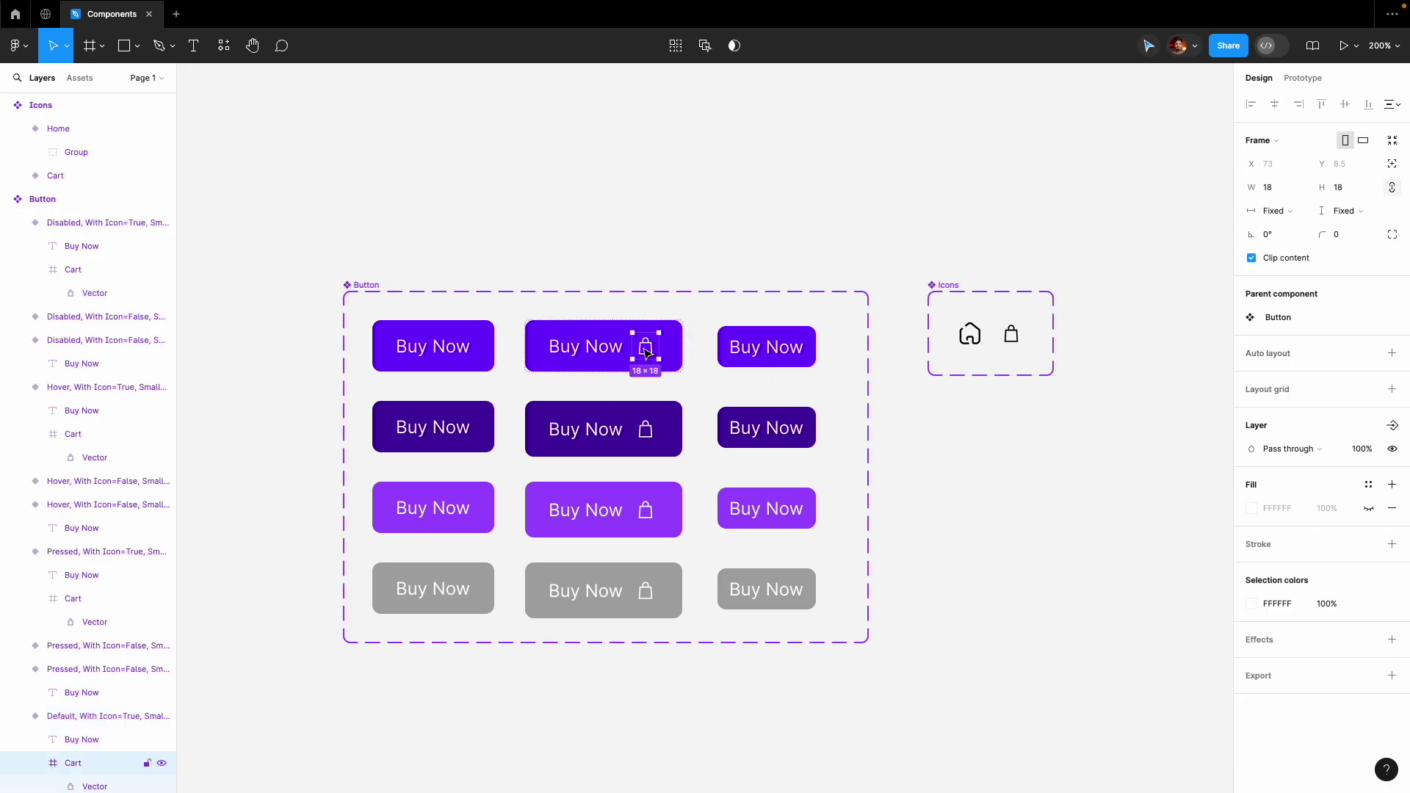
{"action": "left_click", "coordinate": [648, 439], "text": "shift"}
{"action": "left_click", "coordinate": [646, 513], "text": "shift"}
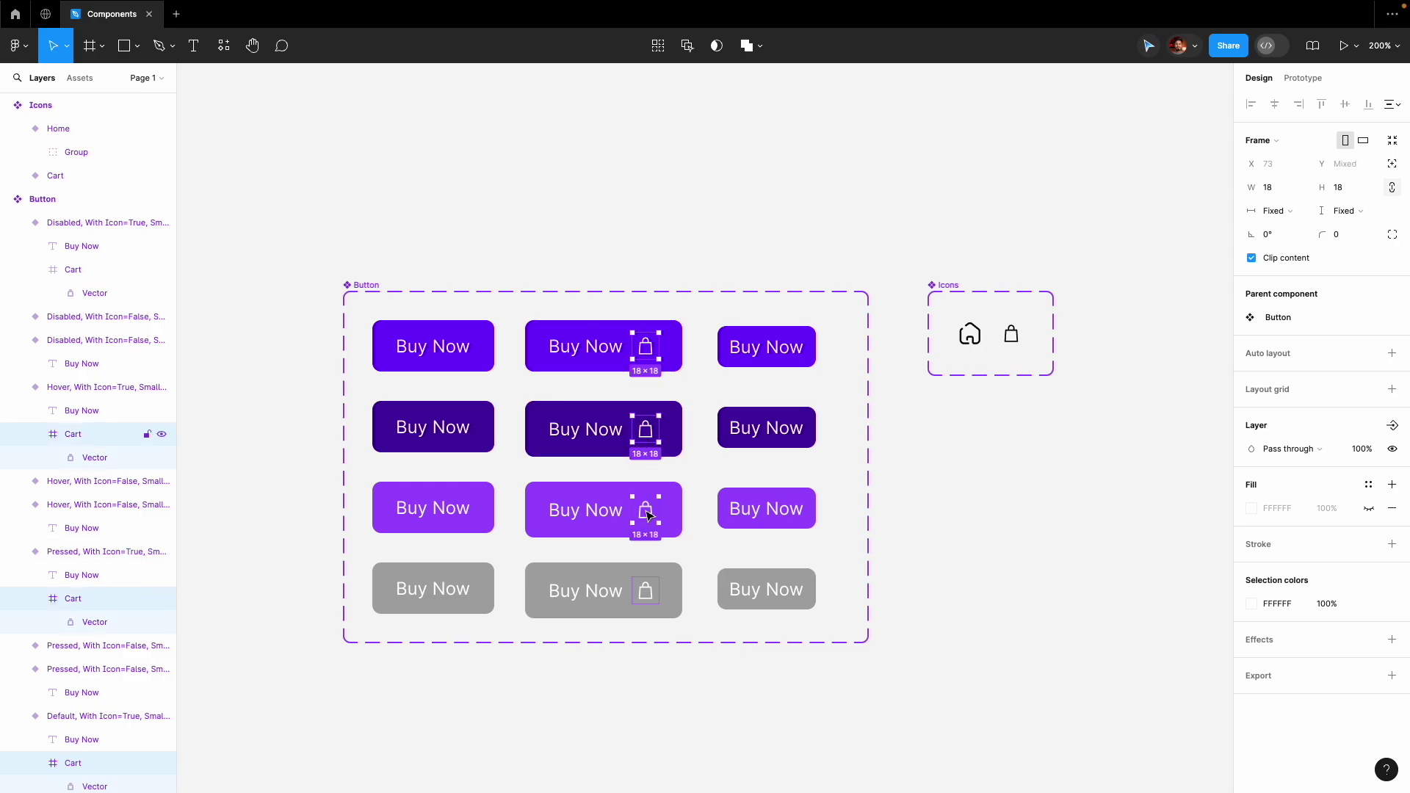
{"action": "left_click", "coordinate": [646, 590], "text": "shift"}
{"action": "right_click", "coordinate": [643, 354]}
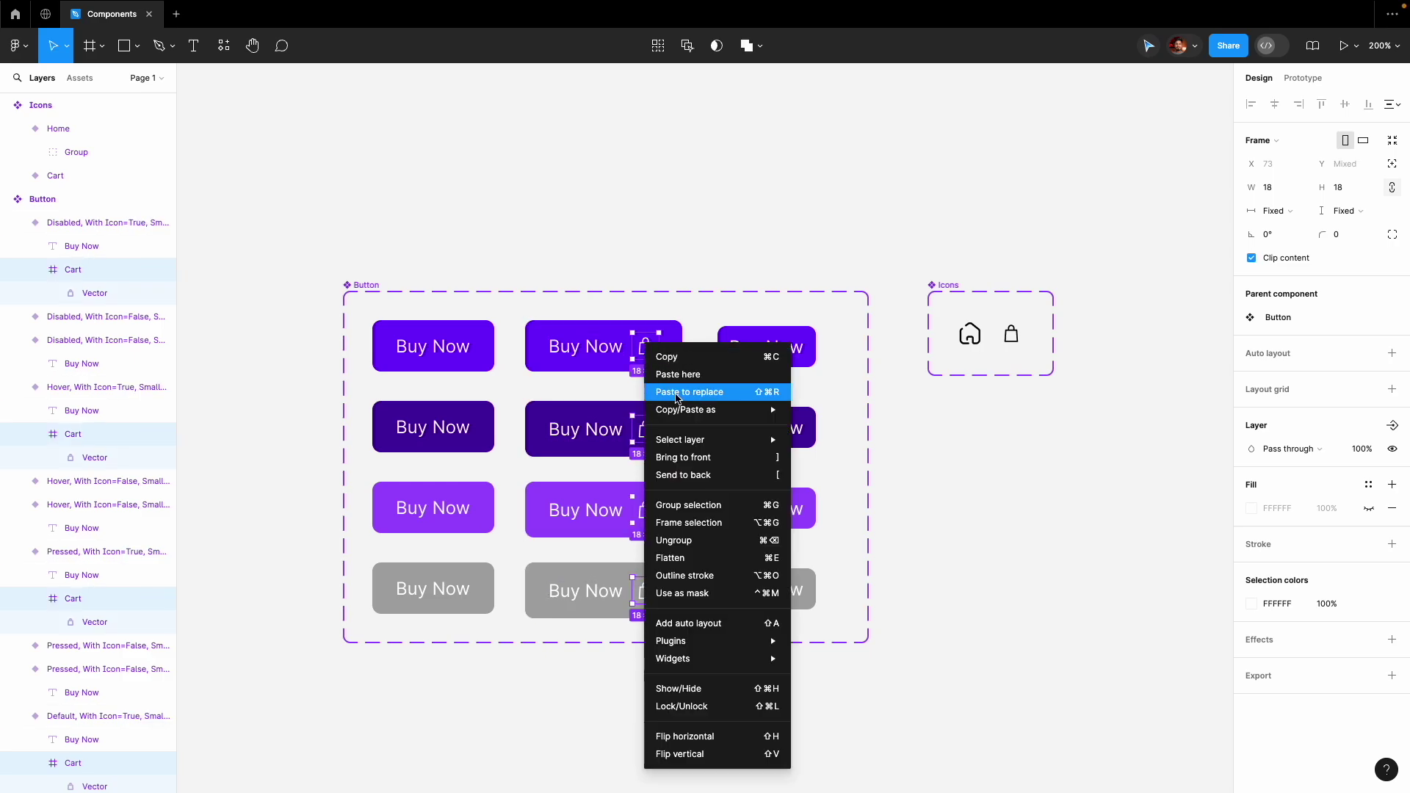
{"action": "left_click", "coordinate": [686, 390]}
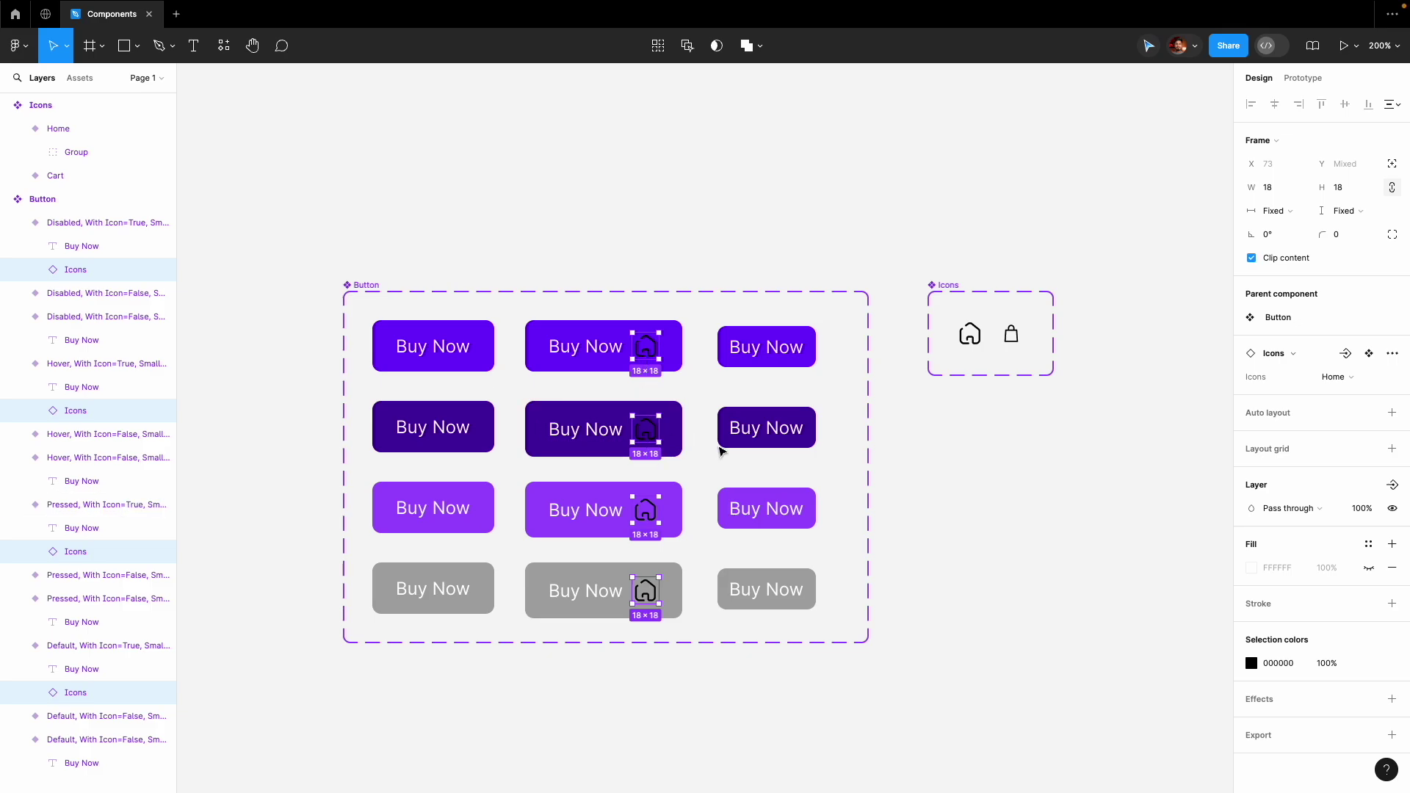
Recolor both the Home and Cart variants in the Icons set to white, FFFFFF.
{"action": "left_click", "coordinate": [955, 291]}
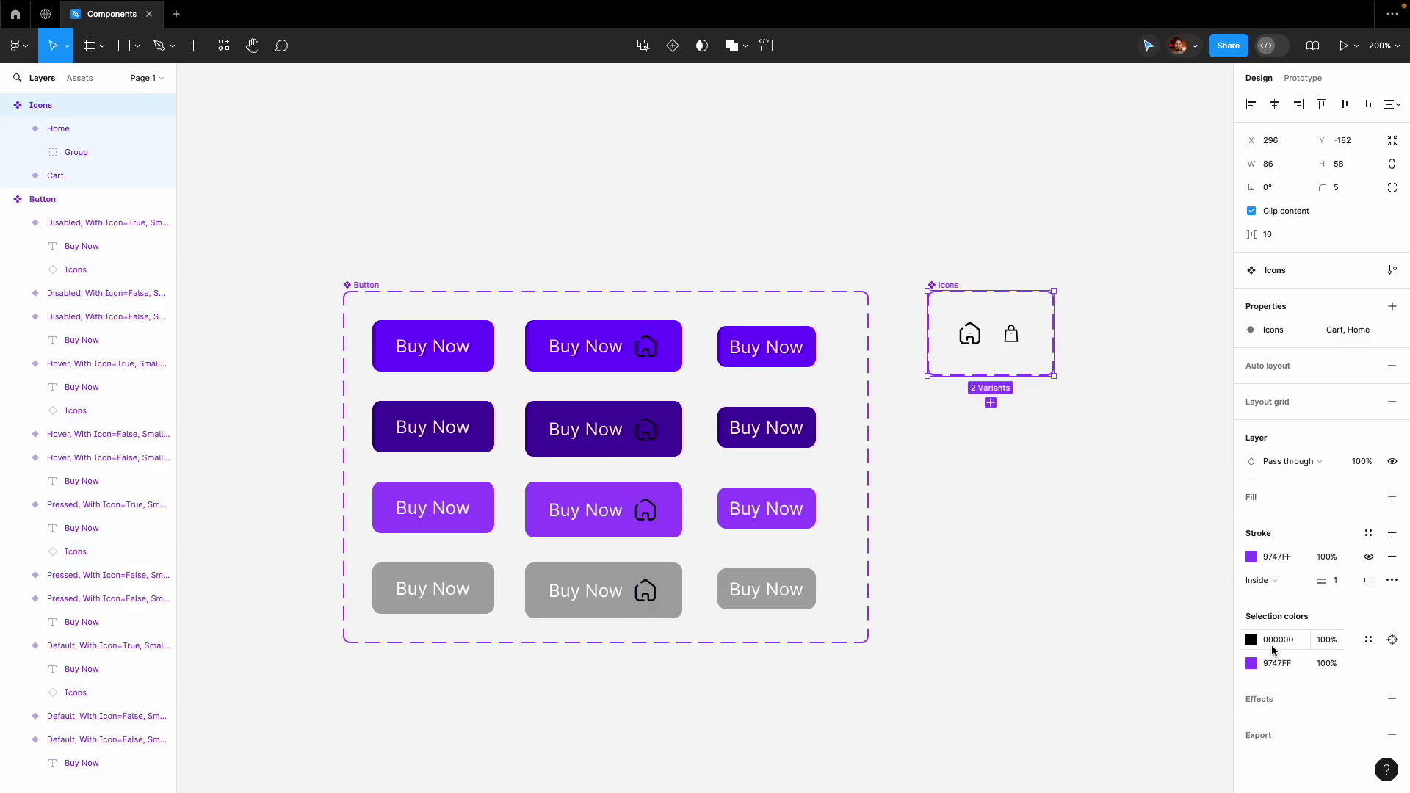
{"action": "key", "text": "Return"}
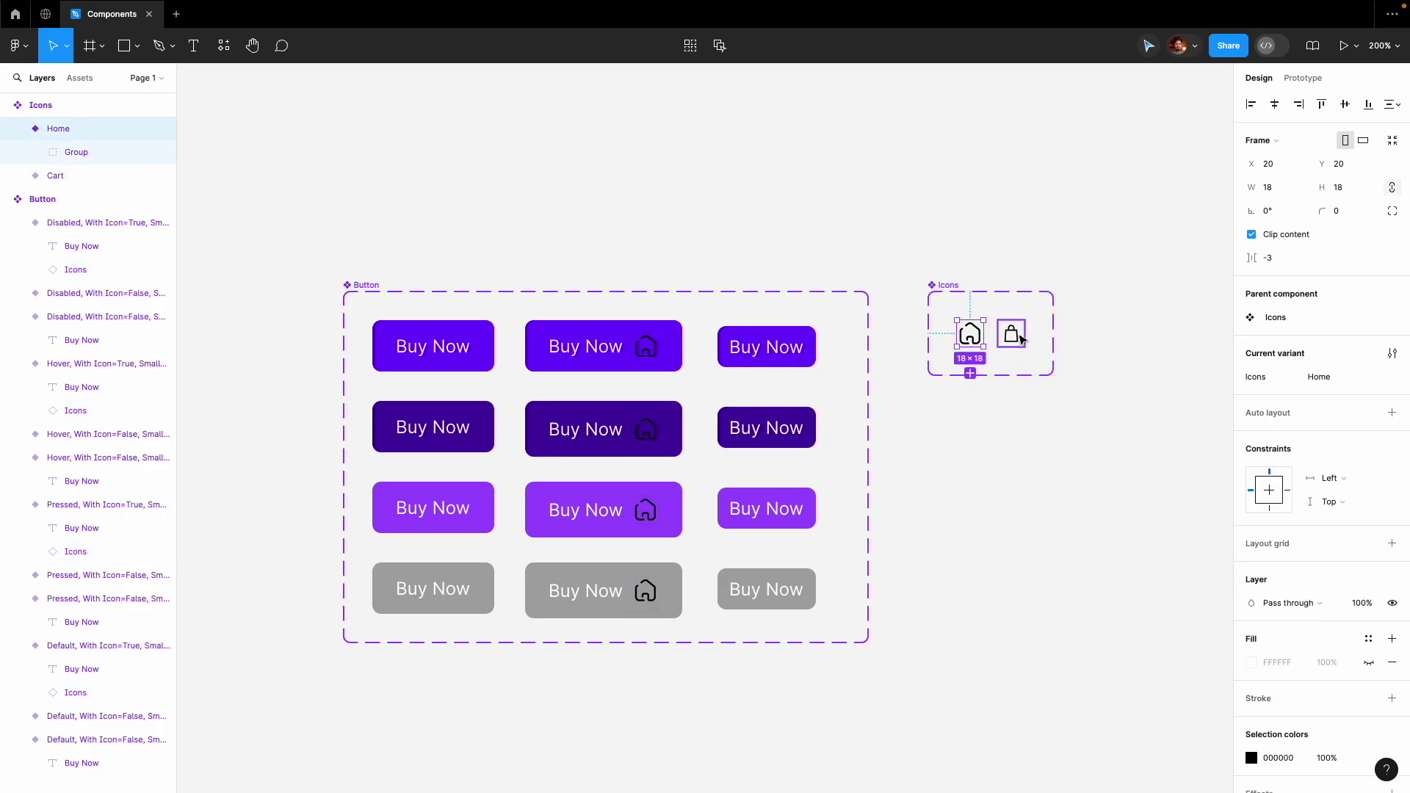
{"action": "scroll", "coordinate": [1262, 705], "scroll_direction": "down", "scroll_amount": 2}
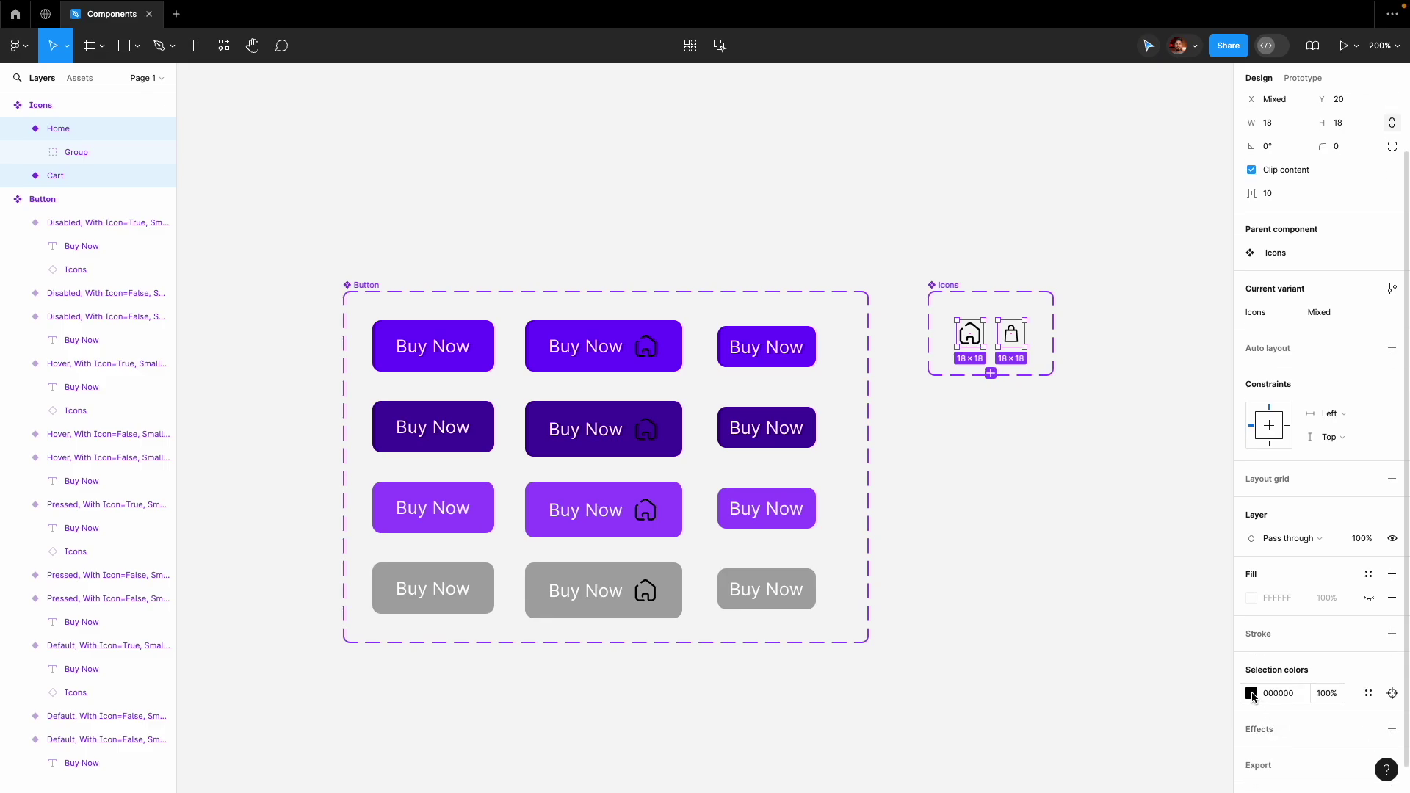
{"action": "left_click", "coordinate": [1252, 696]}
{"action": "left_click", "coordinate": [1058, 415]}
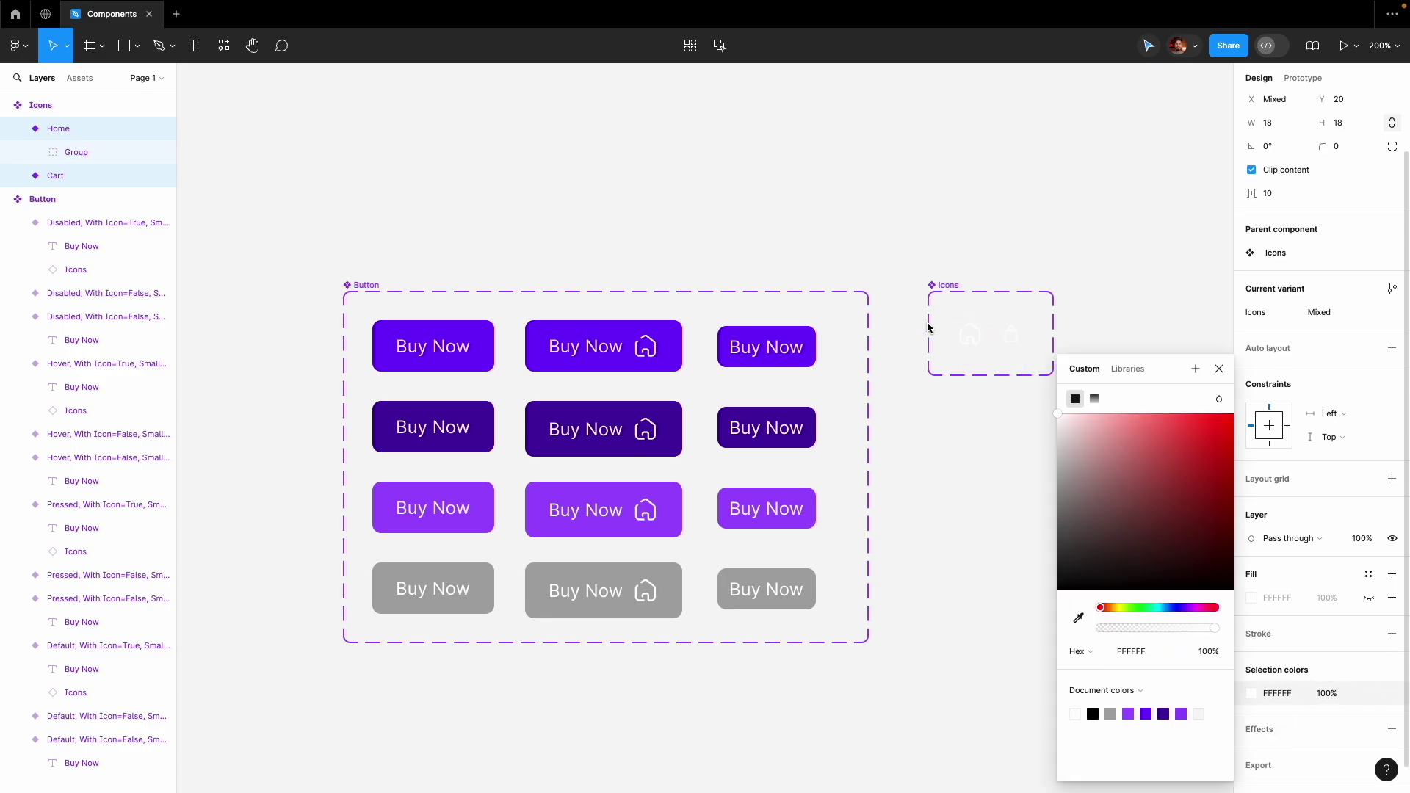
{"action": "left_click", "coordinate": [1218, 370]}
{"action": "left_click", "coordinate": [979, 435]}
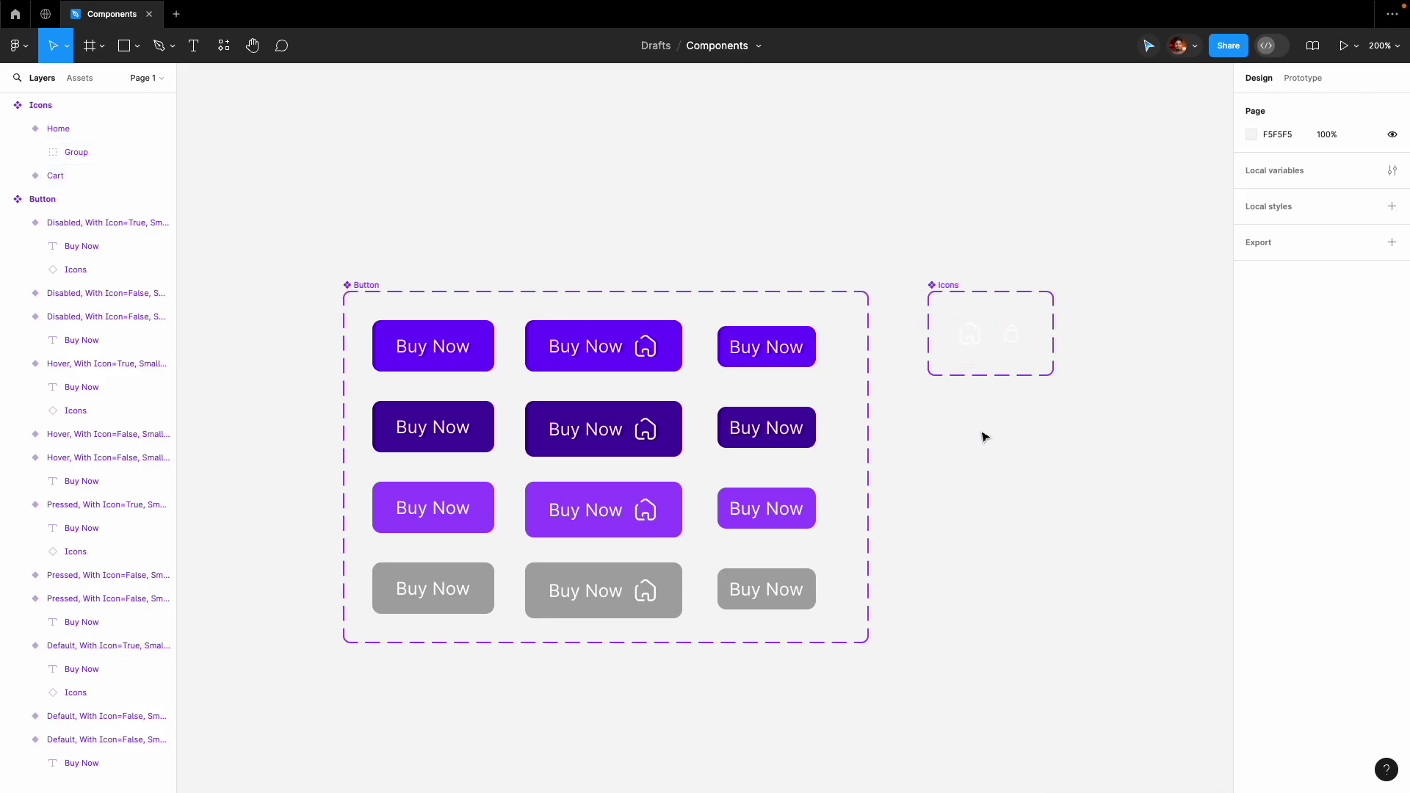
Create an instance swap property named "Icons" for the Home icons in all four With Icon button variants.
{"action": "left_click", "coordinate": [645, 346], "text": "ctrl"}
{"action": "left_click", "coordinate": [645, 429], "text": "ctrl+shift"}
{"action": "left_click", "coordinate": [654, 520], "text": "ctrl+shift"}
{"action": "left_click", "coordinate": [648, 592], "text": "ctrl+shift"}
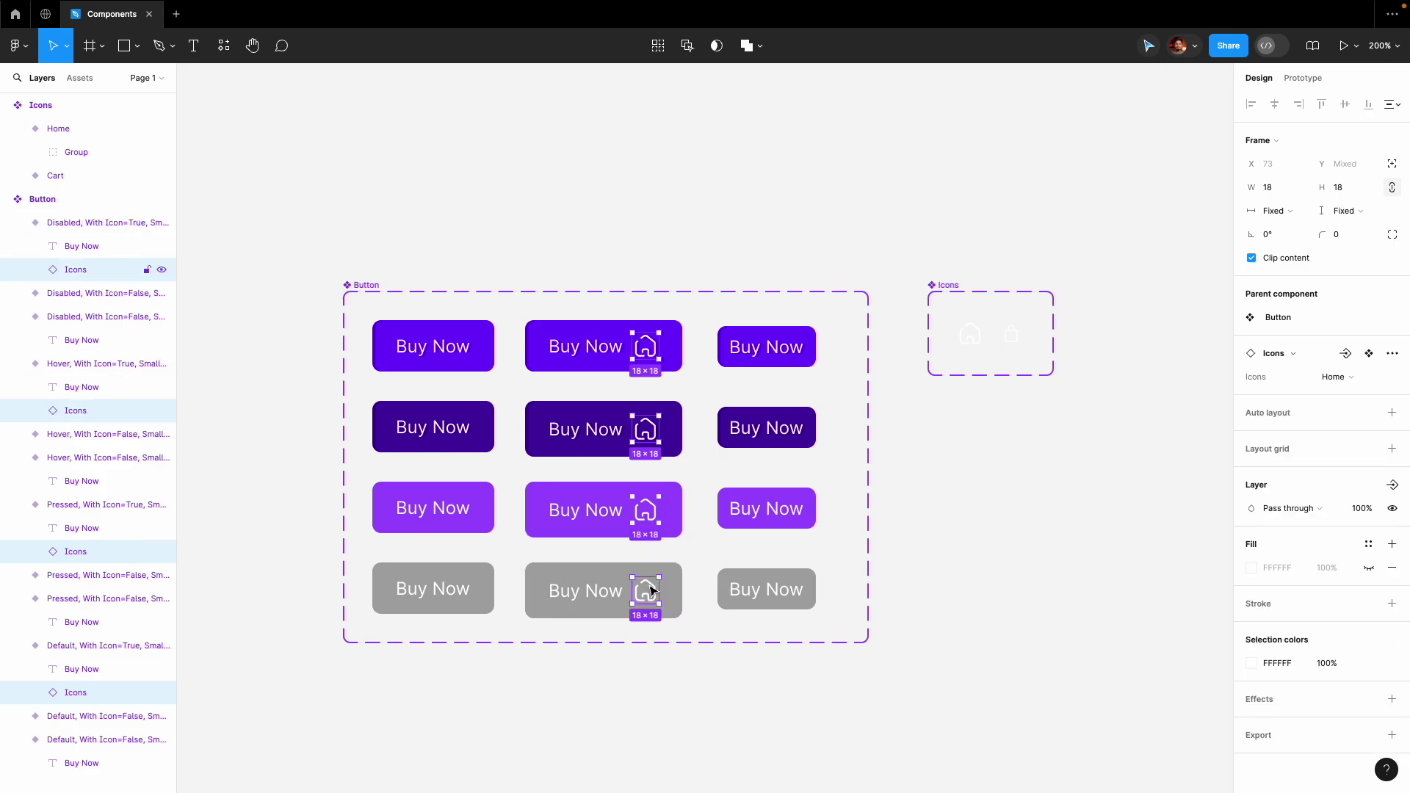
{"action": "left_click", "coordinate": [1346, 354]}
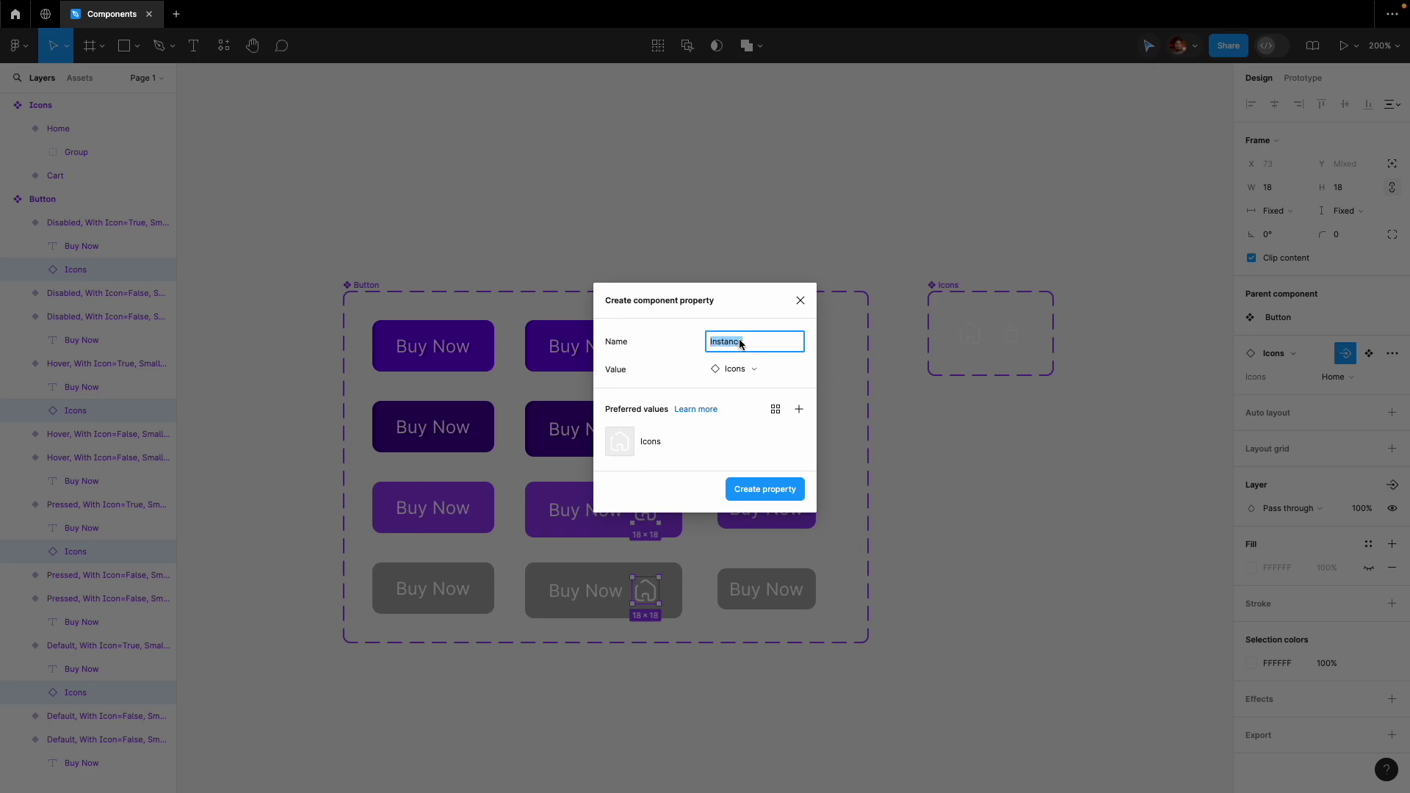
{"action": "key", "text": "BackSpace"}
{"action": "type", "text": "Icons"}
{"action": "left_click", "coordinate": [734, 369]}
{"action": "left_click", "coordinate": [729, 369]}
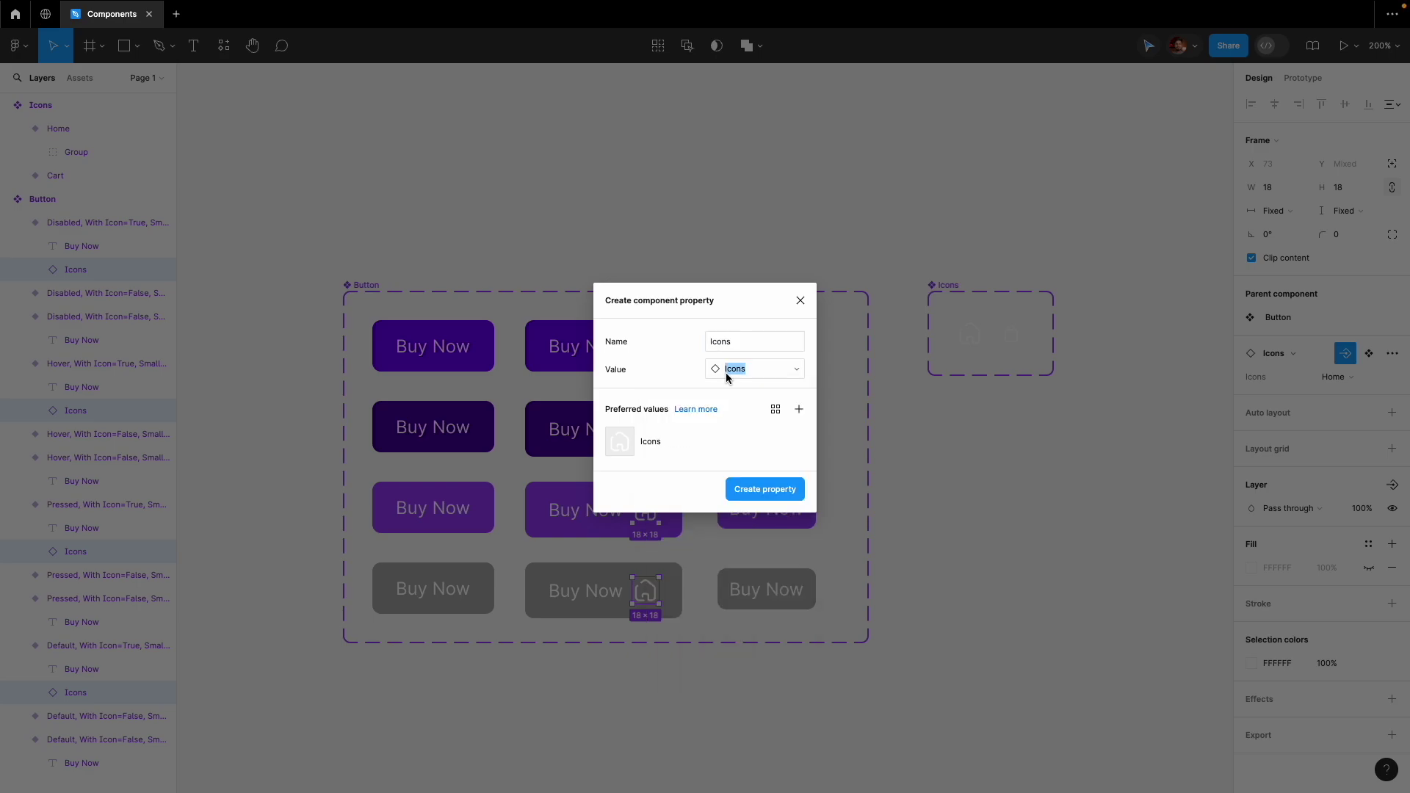
{"action": "left_click", "coordinate": [765, 490]}
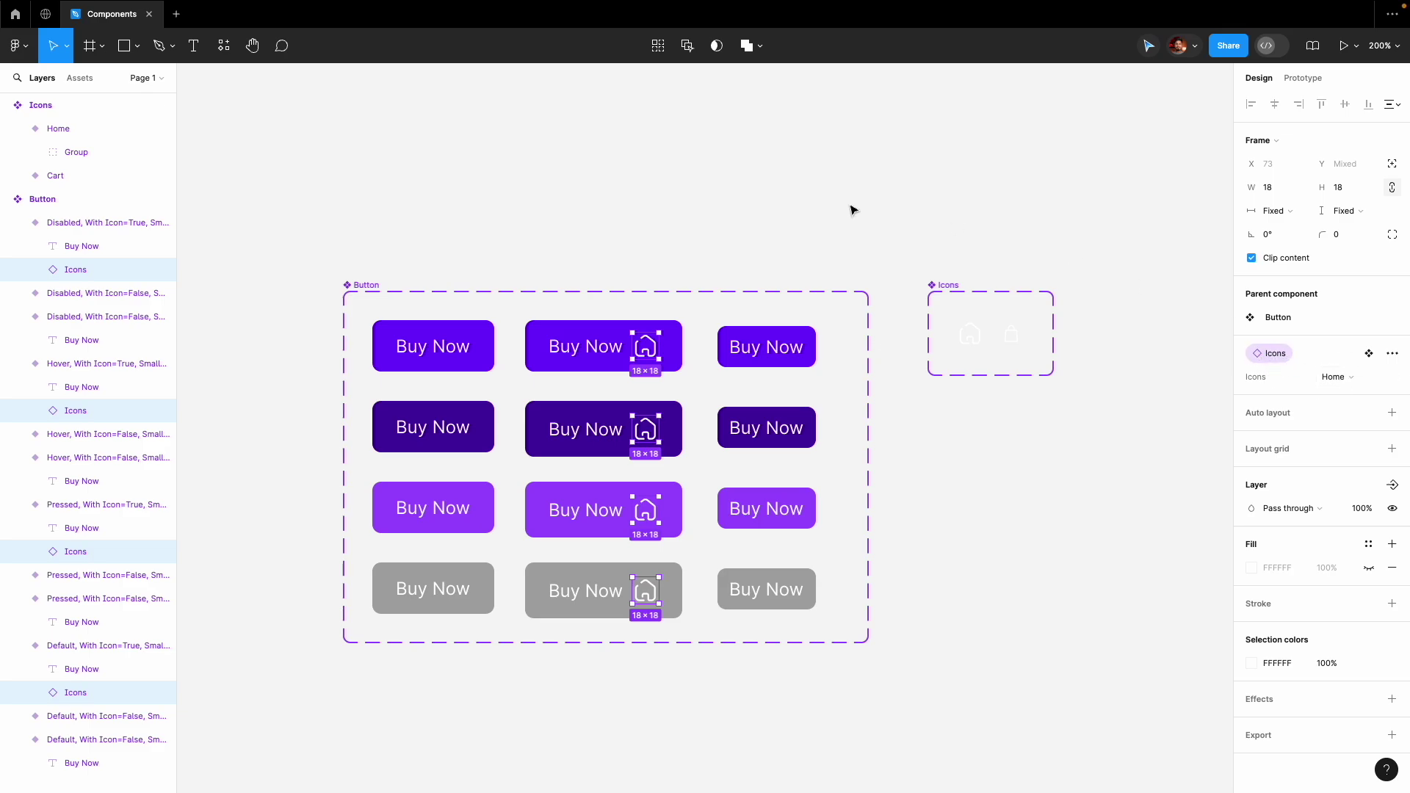
{"action": "left_click", "coordinate": [822, 211]}
Place a Button instance on the empty canvas below and beyond the Icons set and turn on its With Icon property.
{"action": "scroll", "coordinate": [824, 209], "scroll_direction": "right", "scroll_amount": 5}
{"action": "left_click", "coordinate": [755, 285]}
{"action": "left_click", "coordinate": [654, 217]}
{"action": "left_click", "coordinate": [79, 78]}
{"action": "left_click_drag", "start_coordinate": [47, 222], "coordinate": [912, 559]}
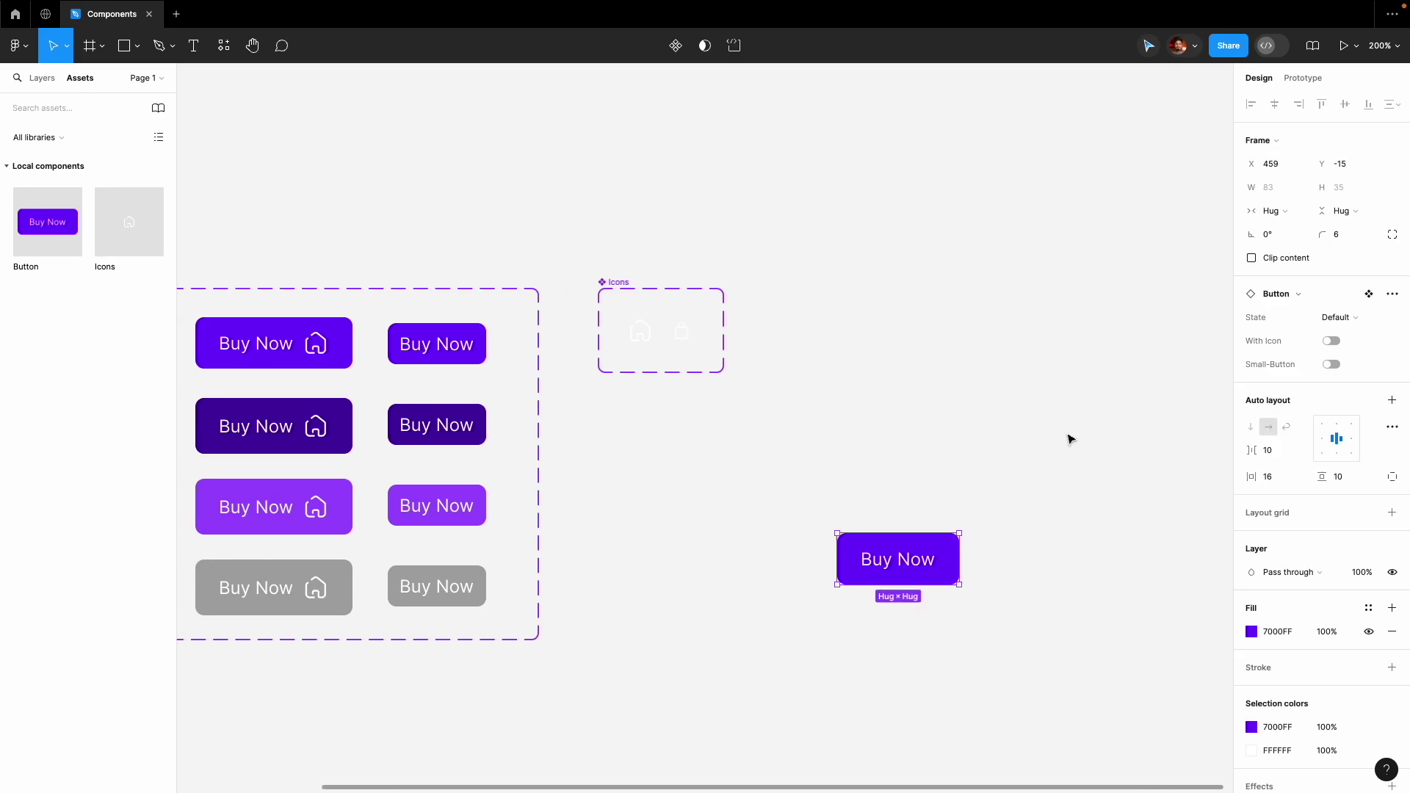
{"action": "left_click", "coordinate": [1332, 341]}
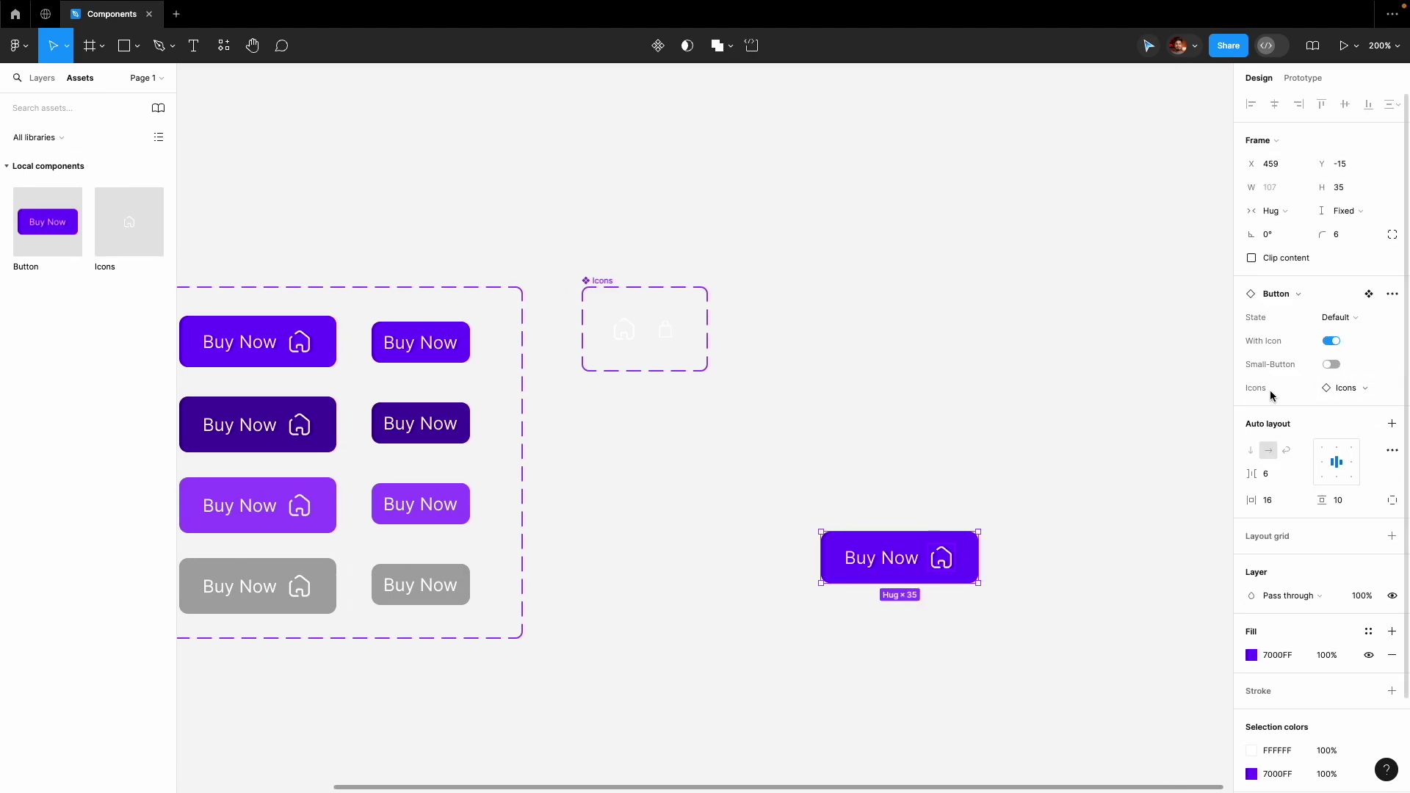
Switch the nested icon in the placed Button instance to the Cart variant.
{"action": "left_click", "coordinate": [1349, 395]}
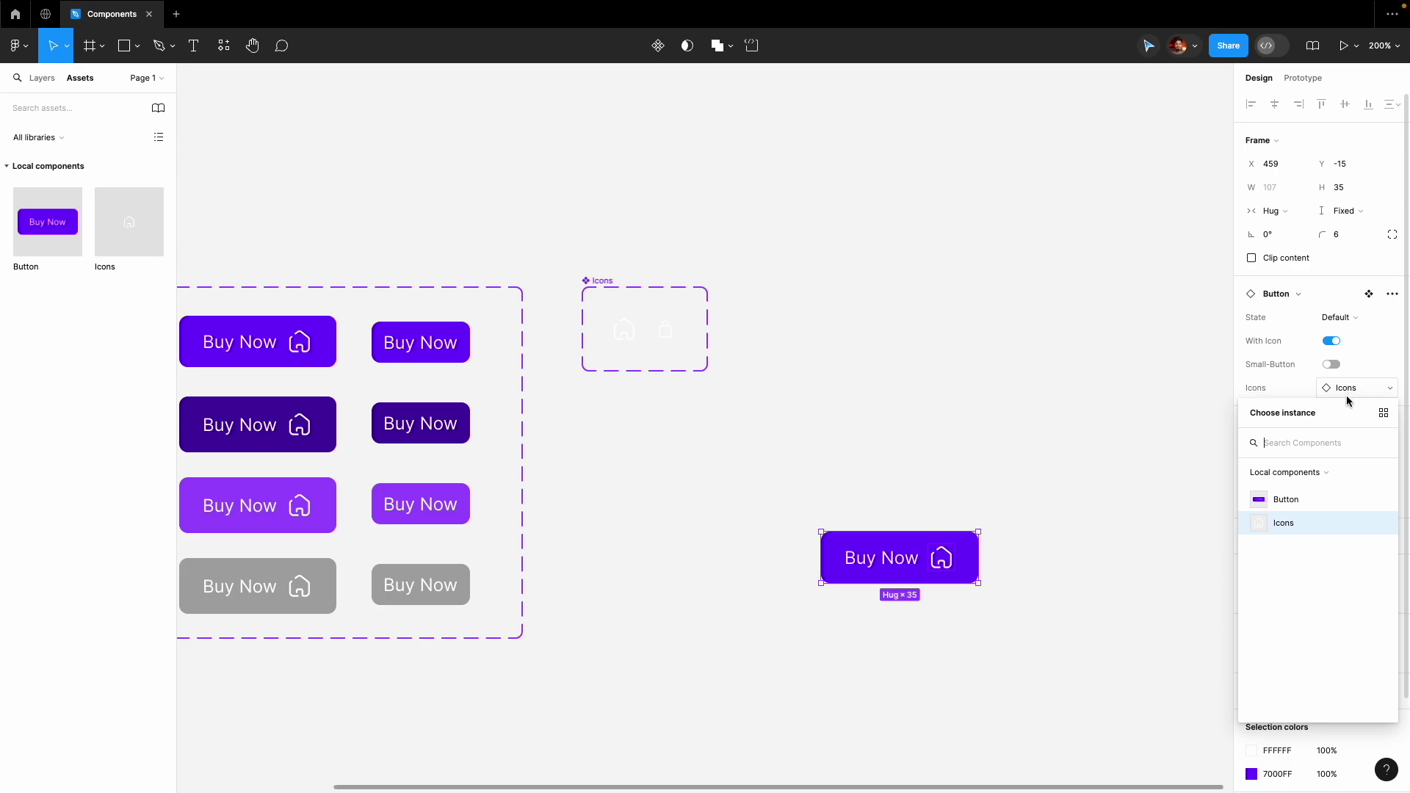
{"action": "left_click", "coordinate": [1308, 529]}
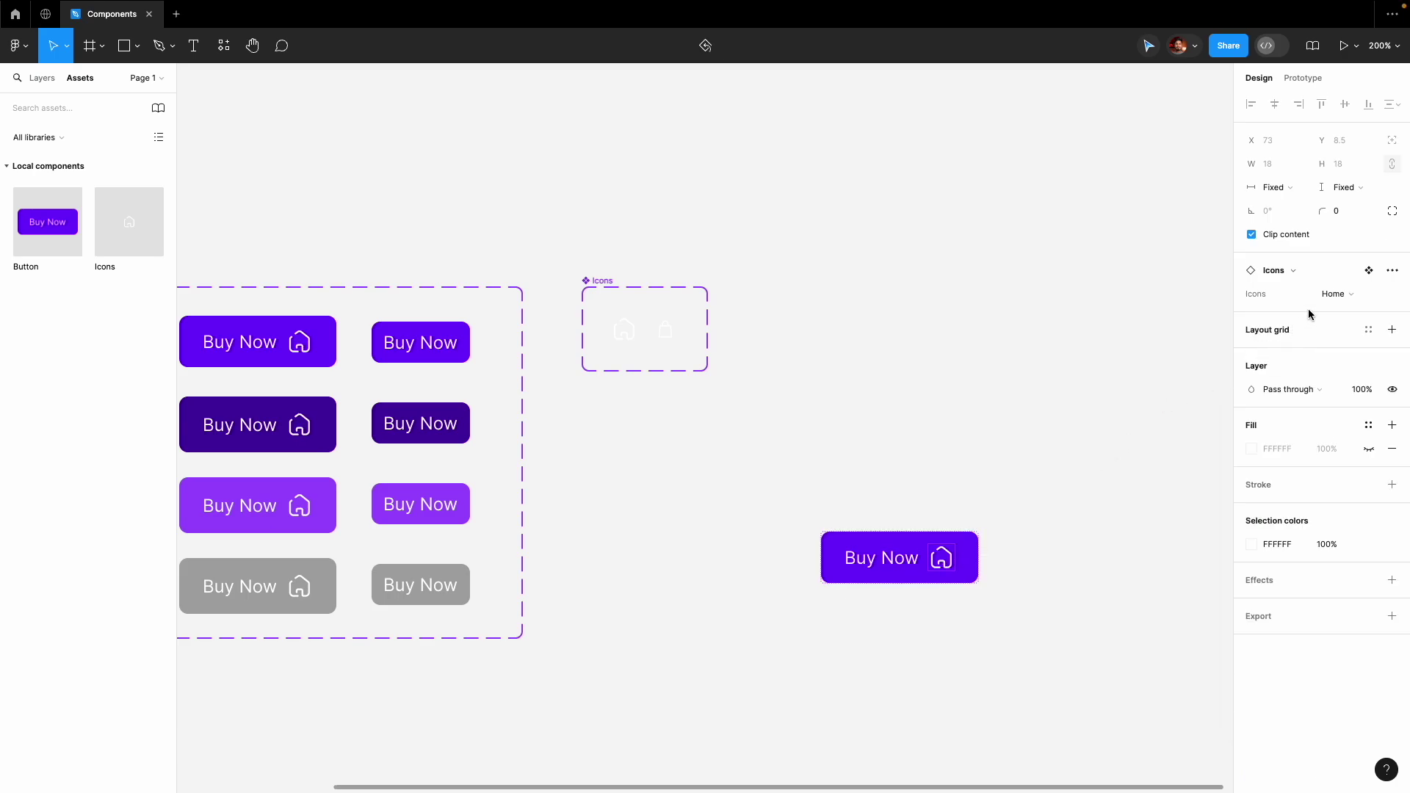
{"action": "left_click", "coordinate": [1329, 295]}
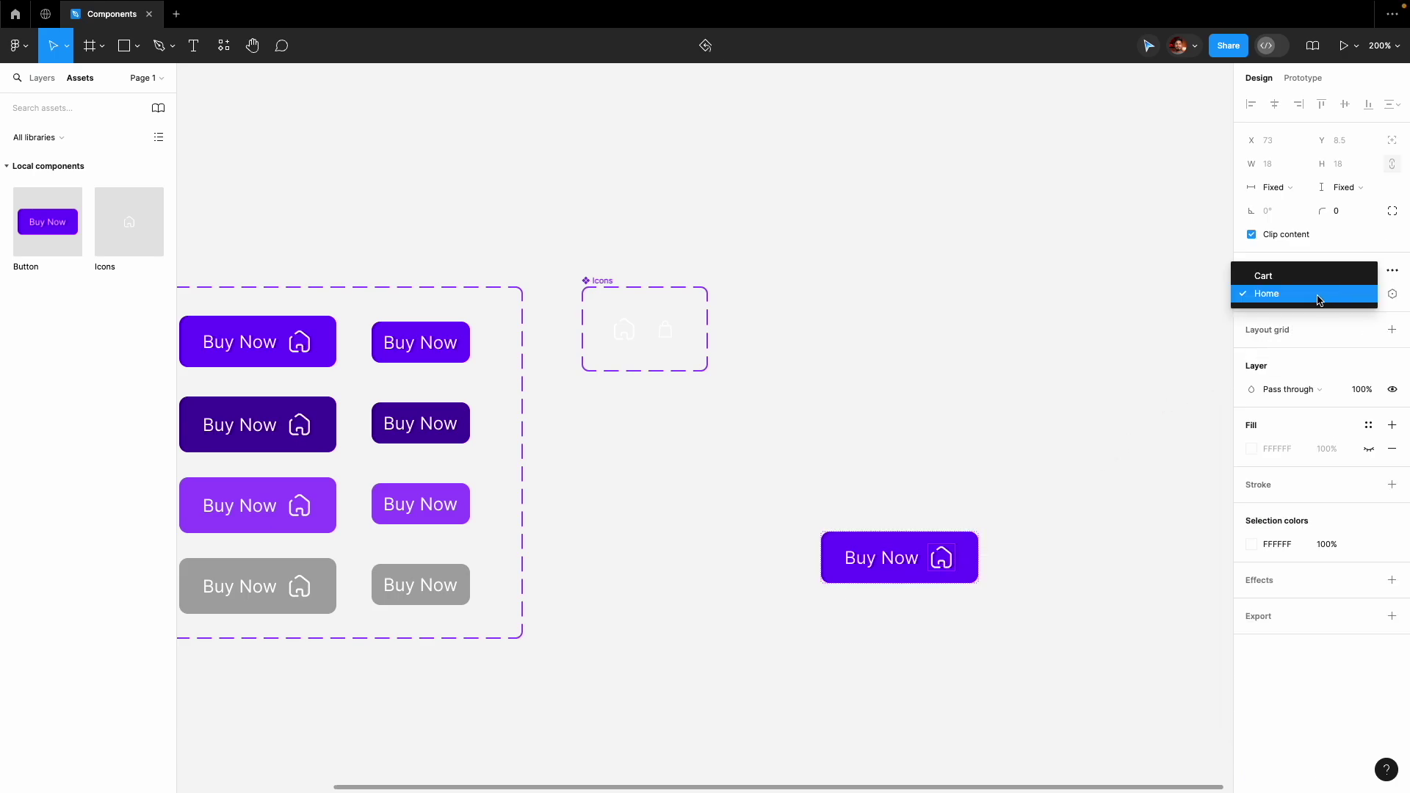
{"action": "left_click", "coordinate": [1315, 278]}
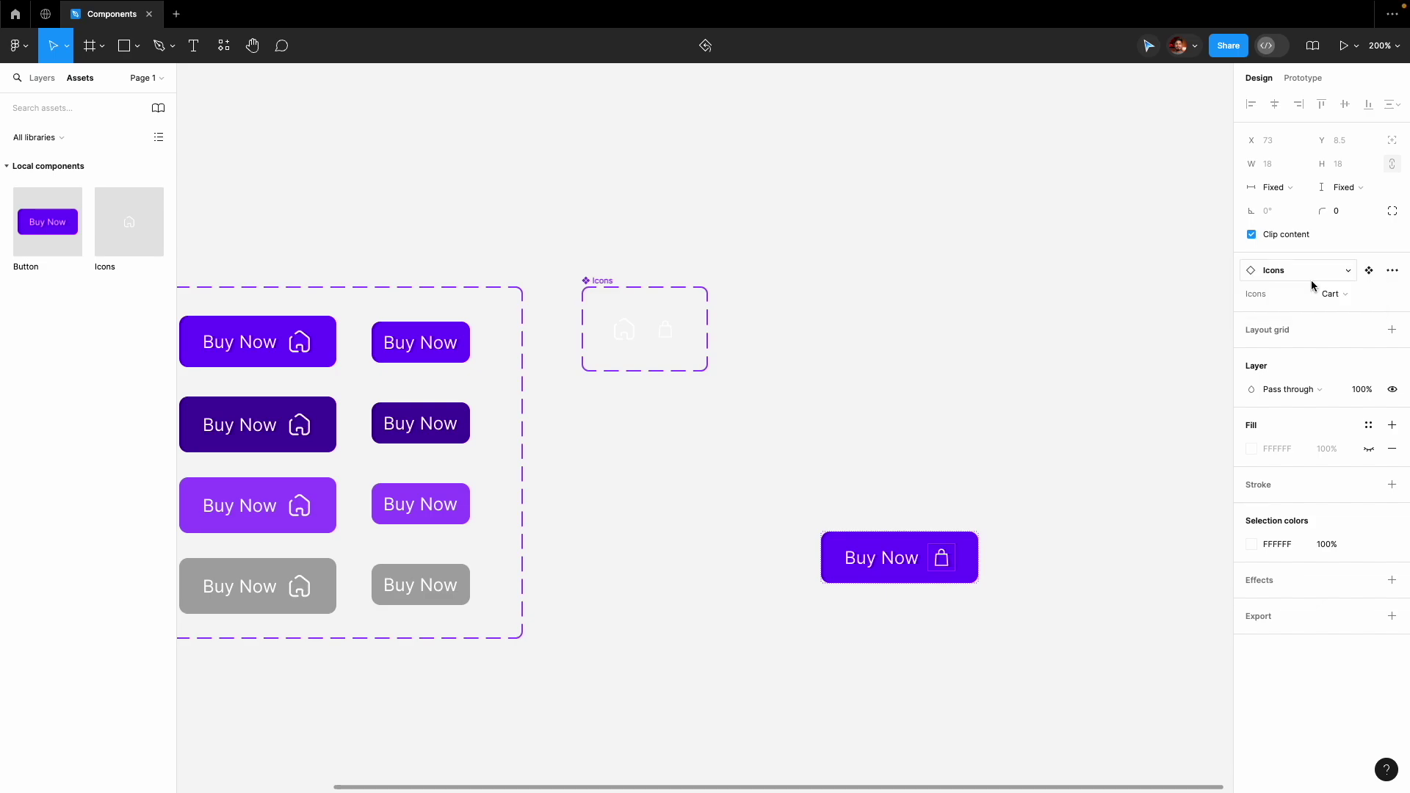
{"action": "left_click", "coordinate": [1333, 303]}
{"action": "left_click", "coordinate": [1337, 311]}
{"action": "left_click", "coordinate": [1336, 304]}
{"action": "left_click", "coordinate": [1315, 276]}
{"action": "left_click", "coordinate": [1131, 297]}
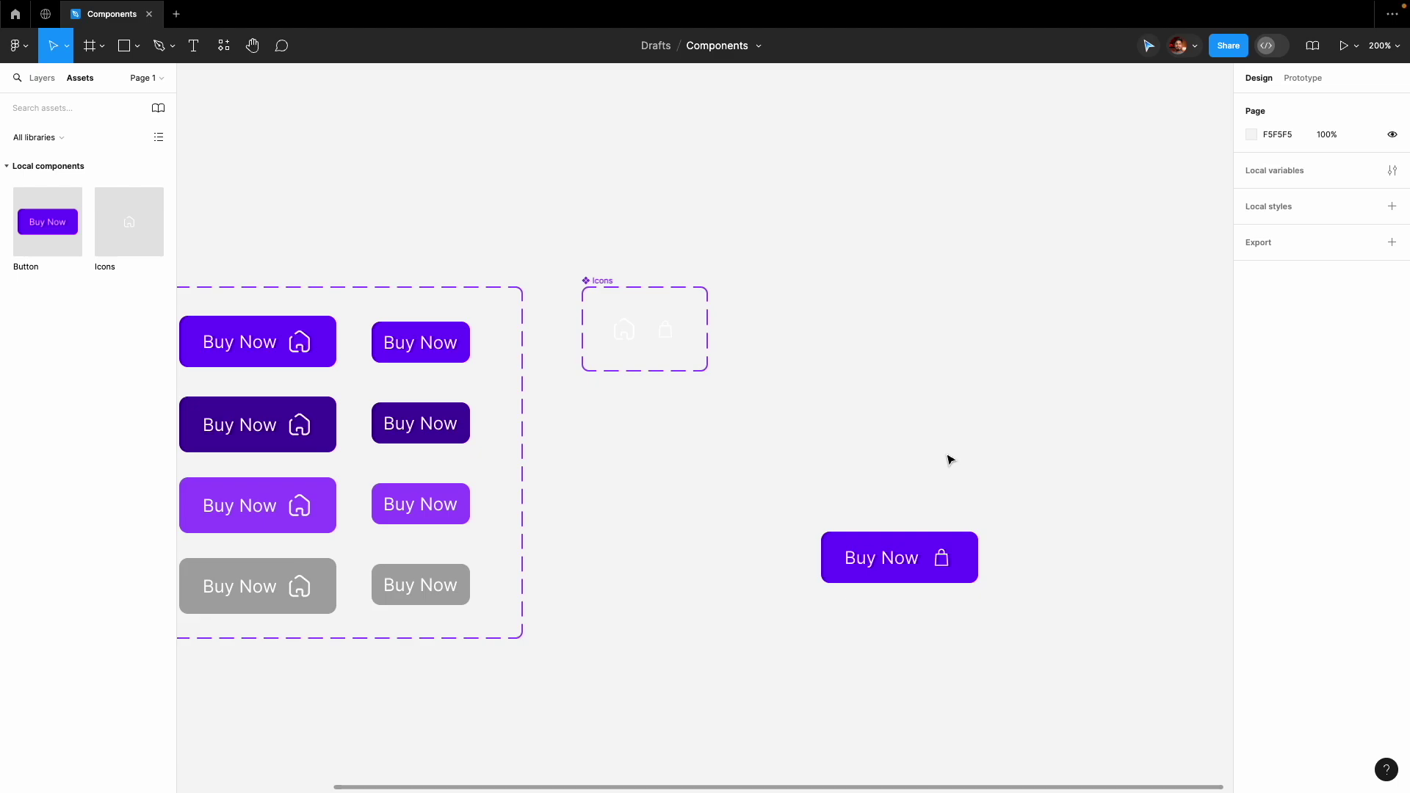
Review the Icons component set, the Button variants and the placed Button instance.
{"action": "scroll", "coordinate": [632, 402], "scroll_direction": "left", "scroll_amount": 3}
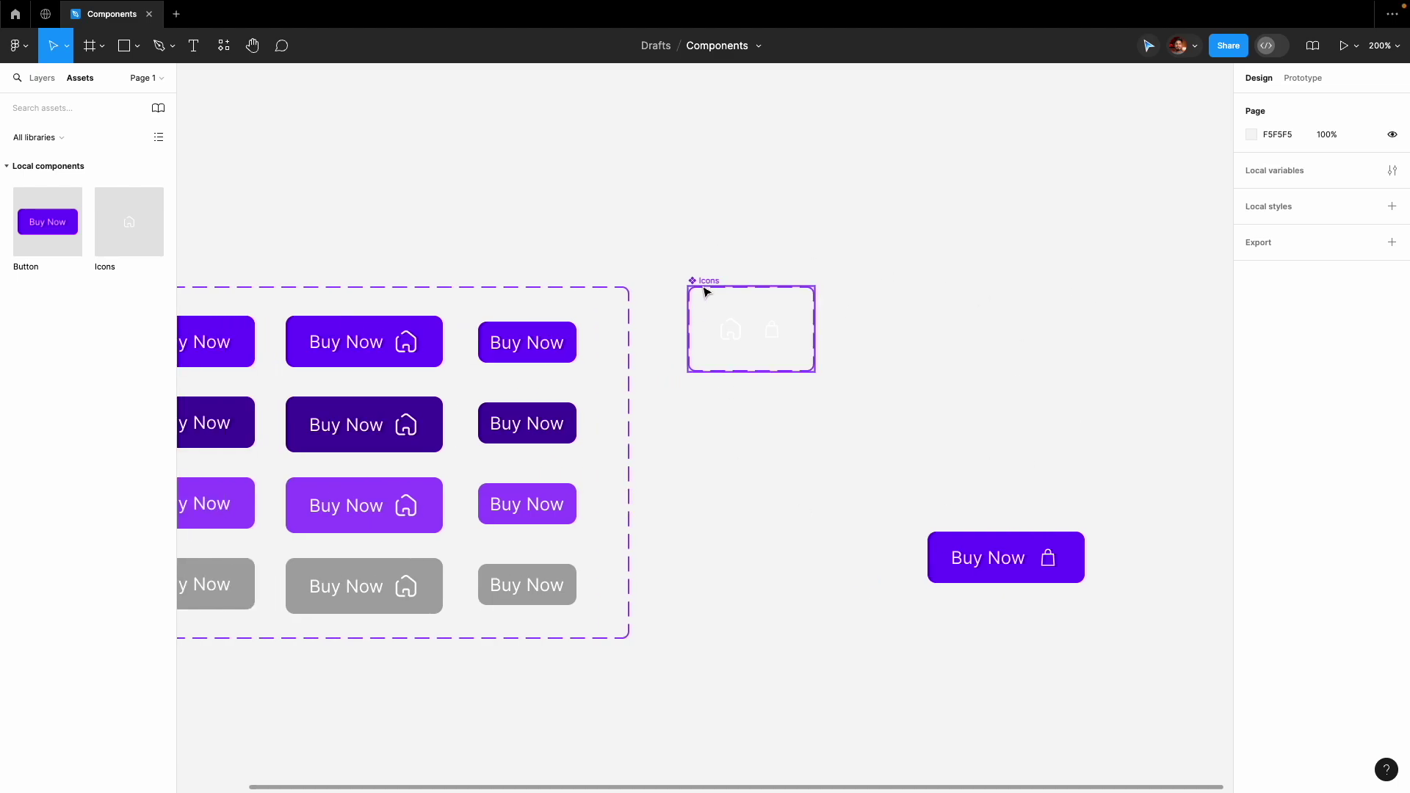
{"action": "left_click", "coordinate": [709, 281]}
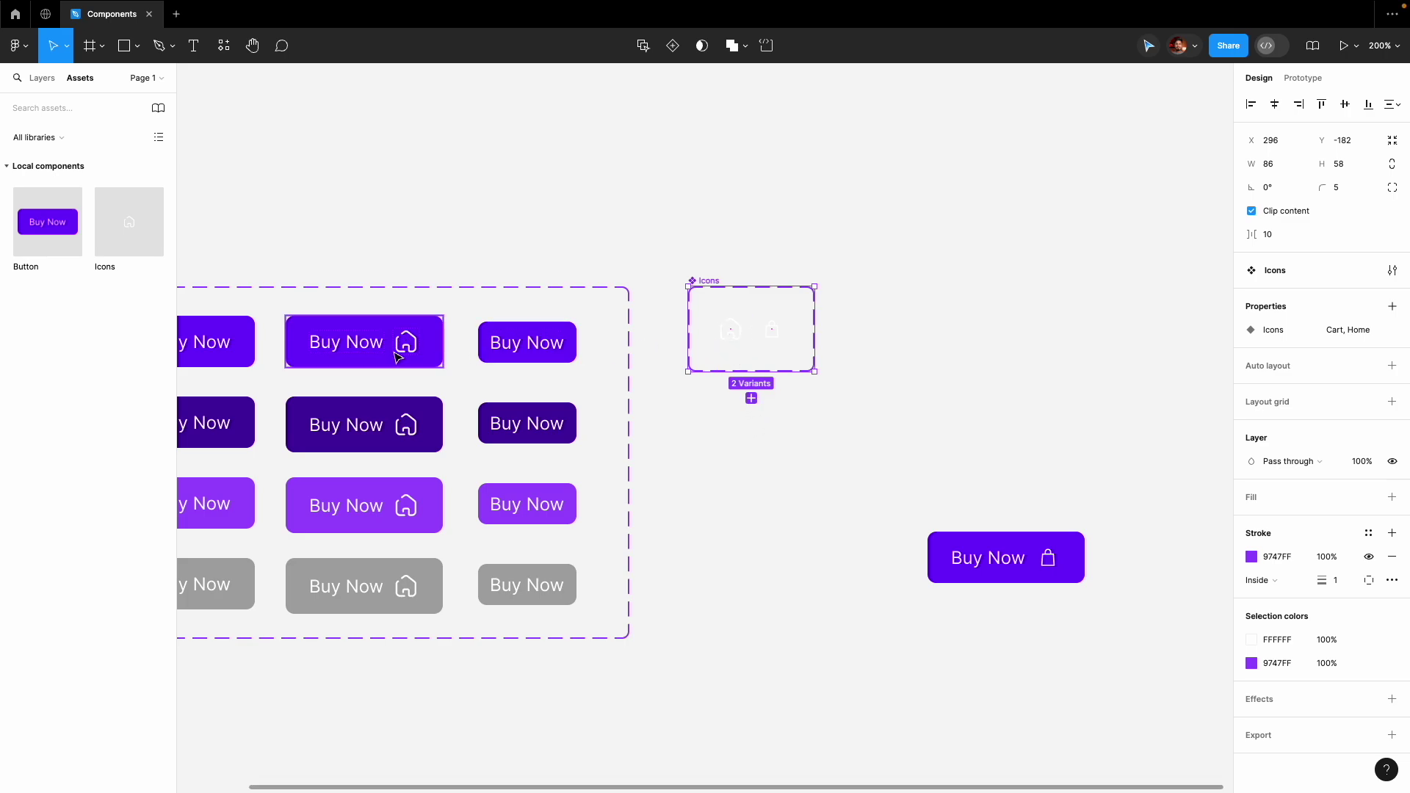
{"action": "scroll", "coordinate": [405, 365], "scroll_direction": "left", "scroll_amount": 3}
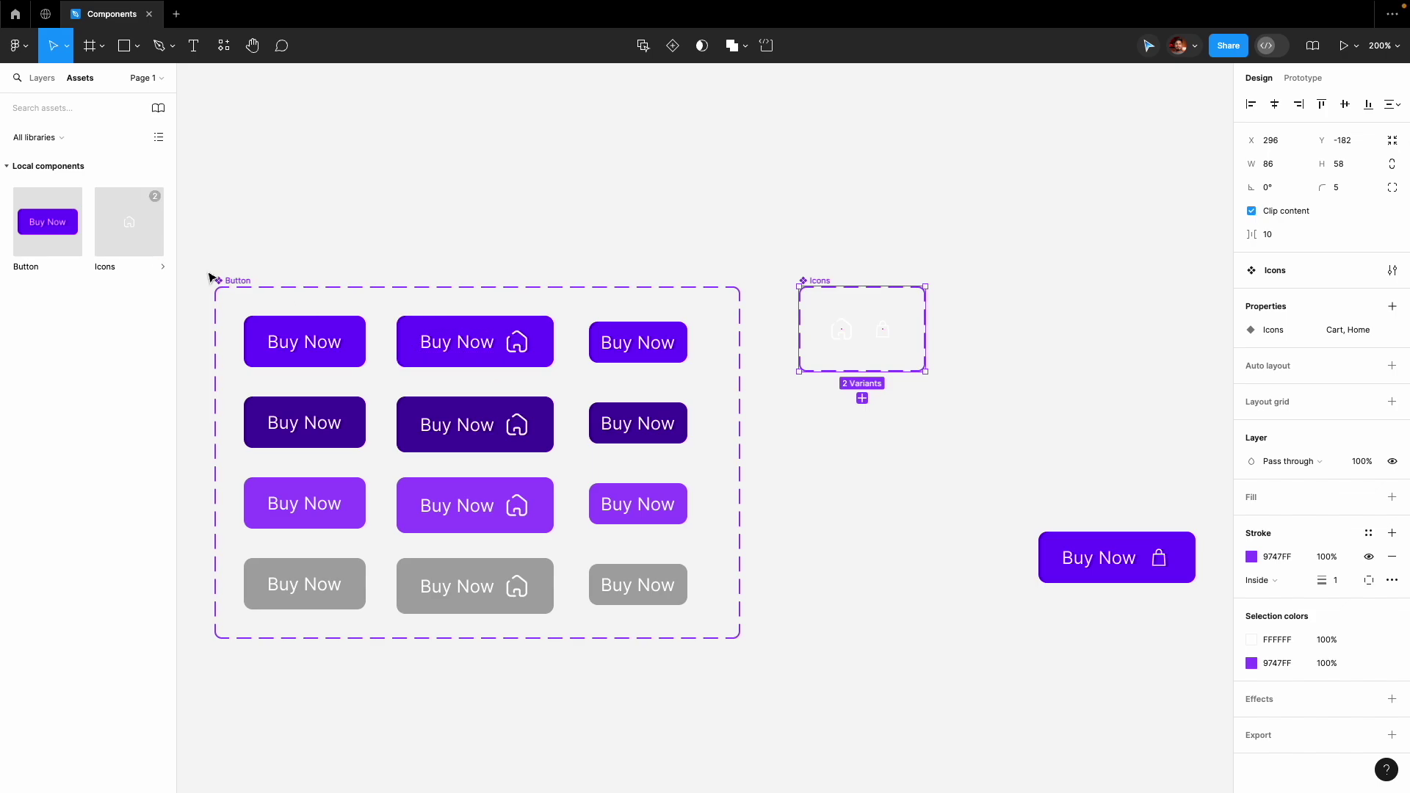
{"action": "scroll", "coordinate": [1070, 513], "scroll_direction": "right", "scroll_amount": 4}
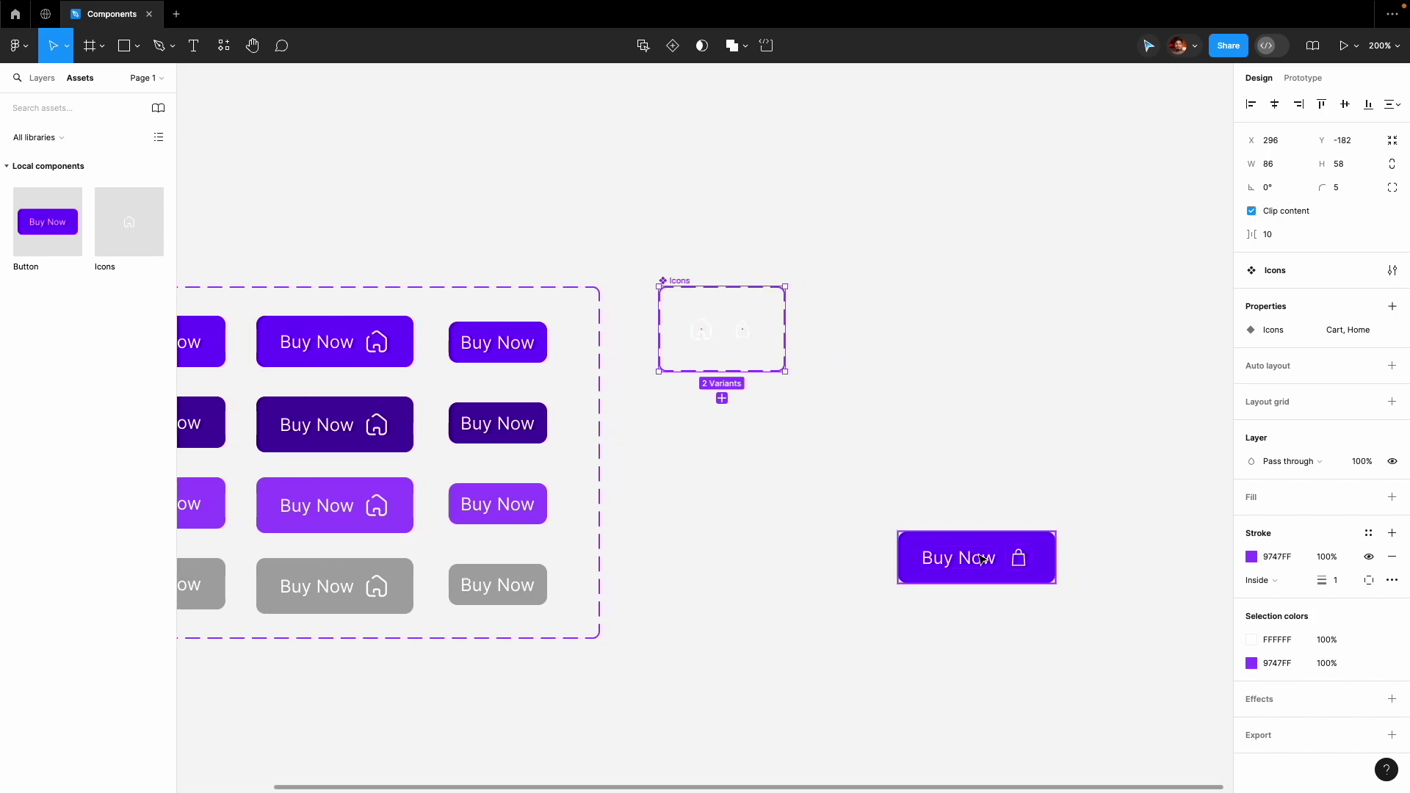
{"action": "left_click", "coordinate": [837, 399]}
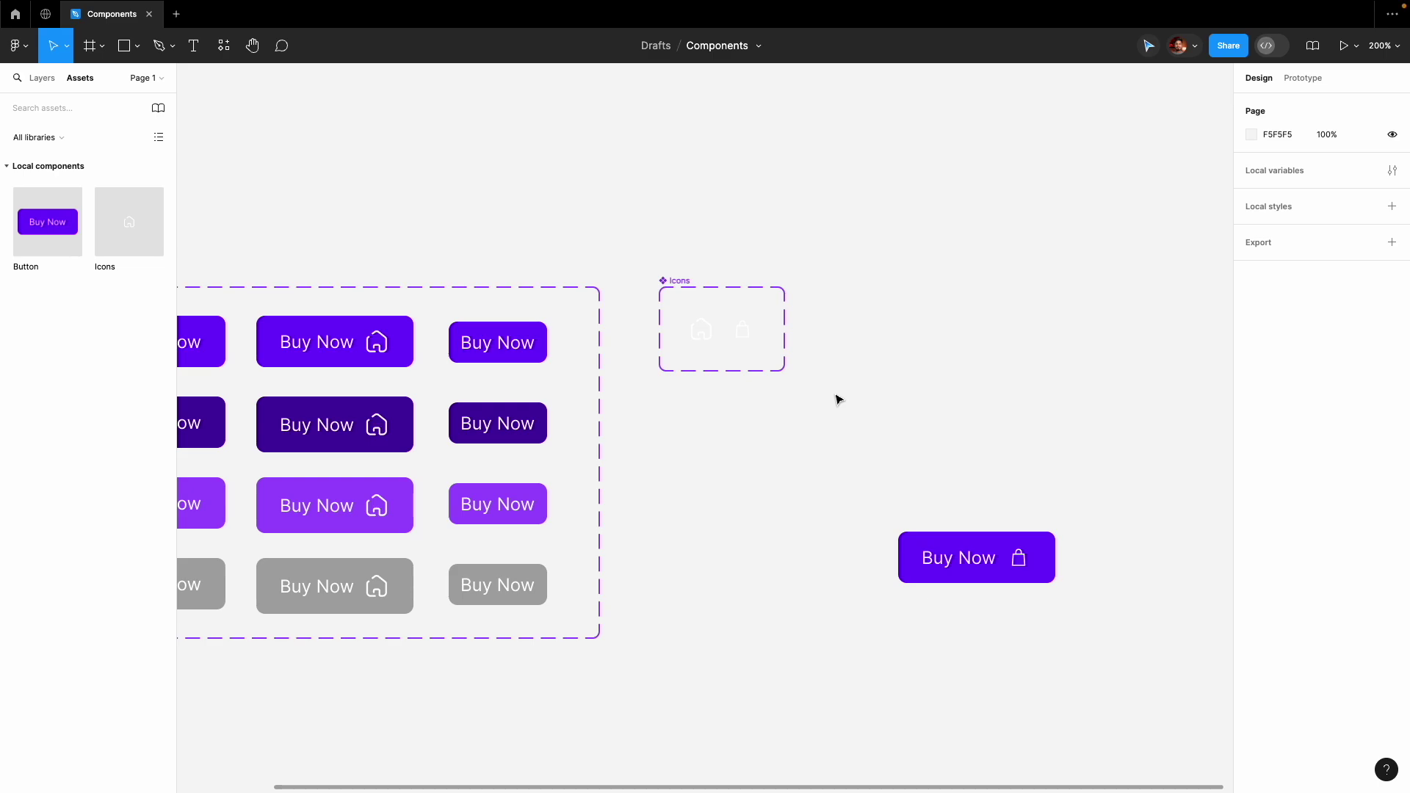
{"action": "scroll", "coordinate": [280, 466], "scroll_direction": "left", "scroll_amount": 4}
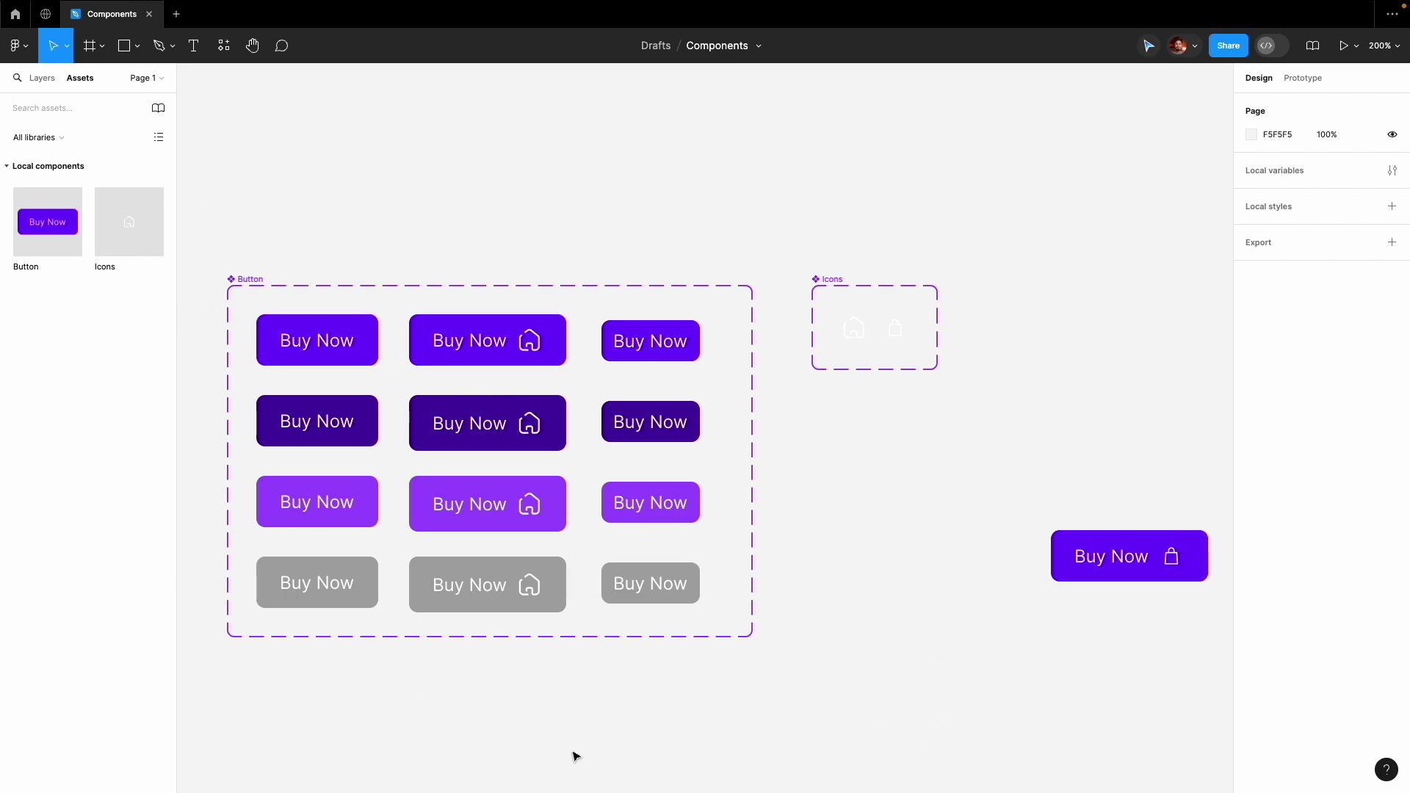
{"action": "scroll", "coordinate": [503, 293], "scroll_direction": "down", "scroll_amount": 2}
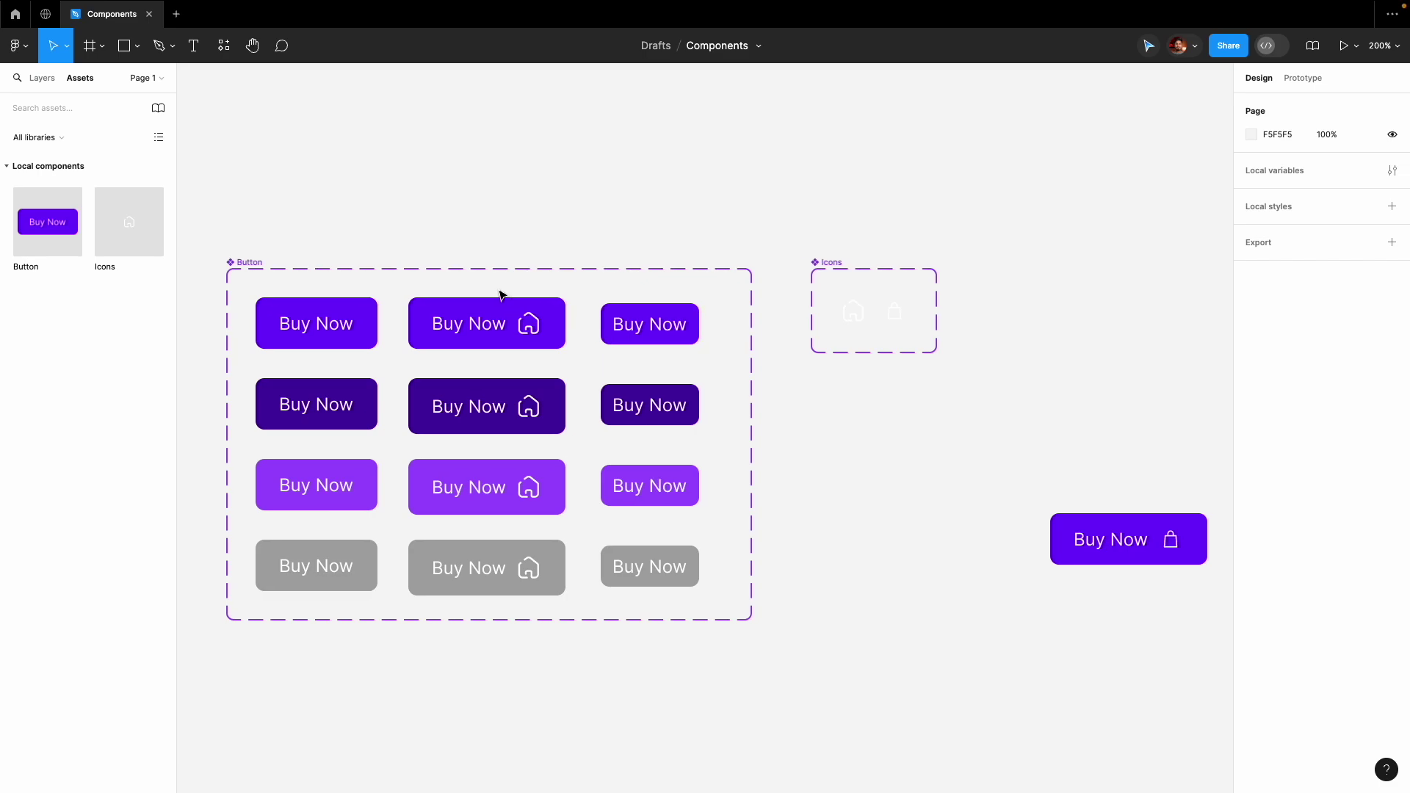
{"action": "scroll", "coordinate": [503, 294], "scroll_direction": "down", "scroll_amount": 1}
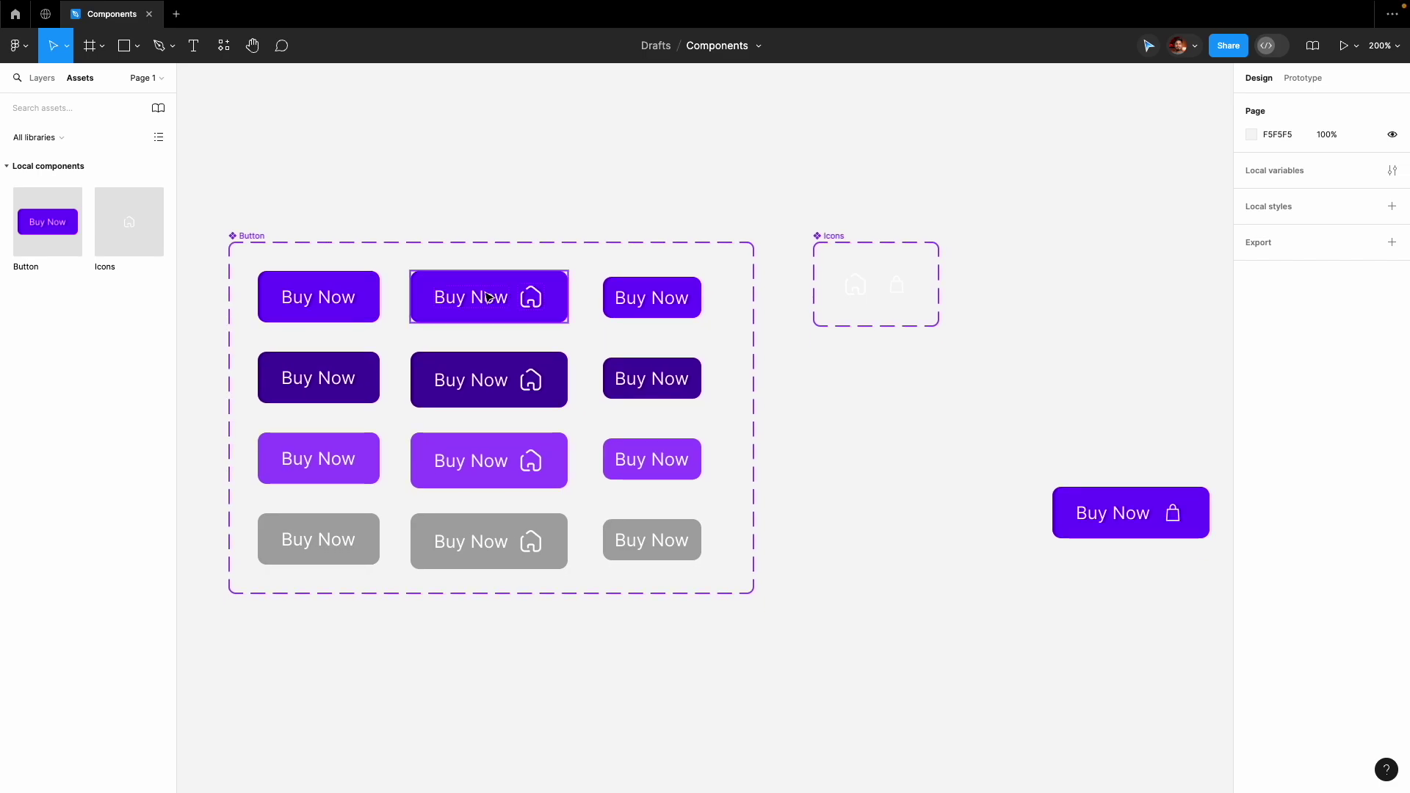